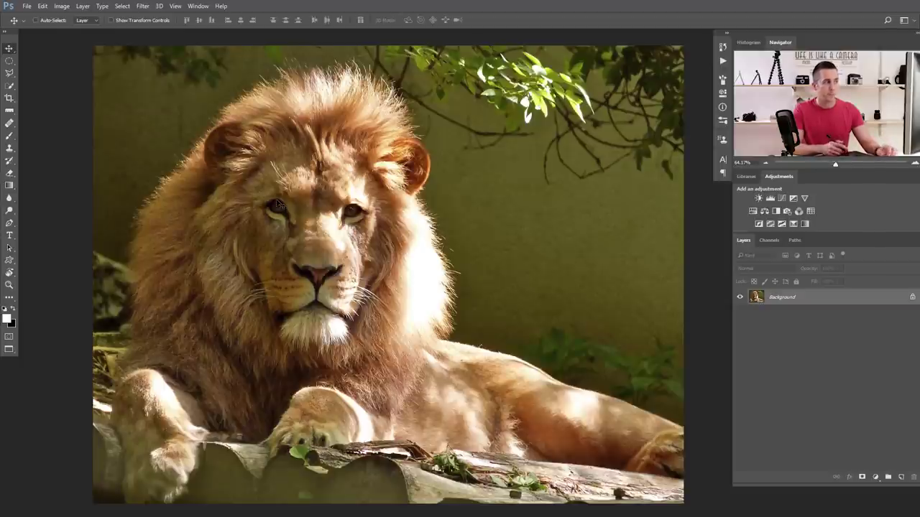
# Step: Outline a triangular selection on the lion's forehead above the left eye with the Polygonal Lasso Tool
pyautogui.scroll(2, 280, 205)
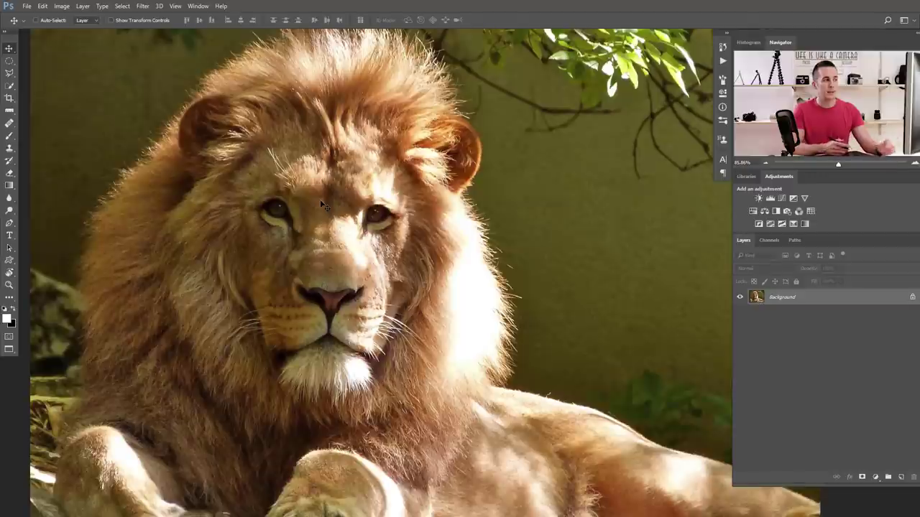
pyautogui.scroll(3, 321, 206)
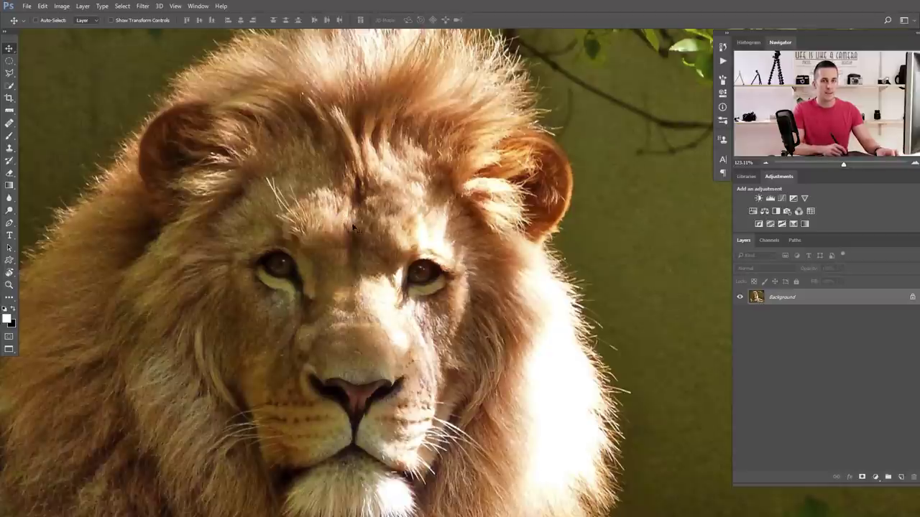
pyautogui.scroll(-2, 339, 228)
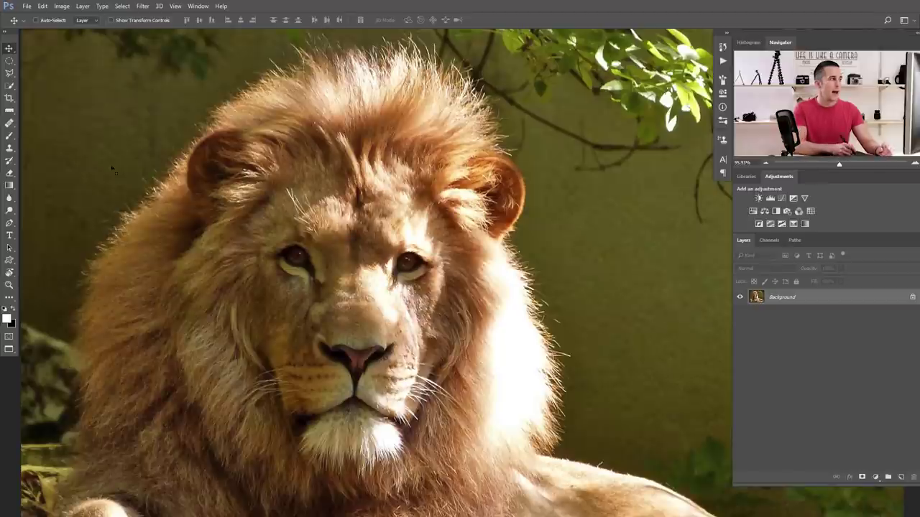
pyautogui.click(10, 75)
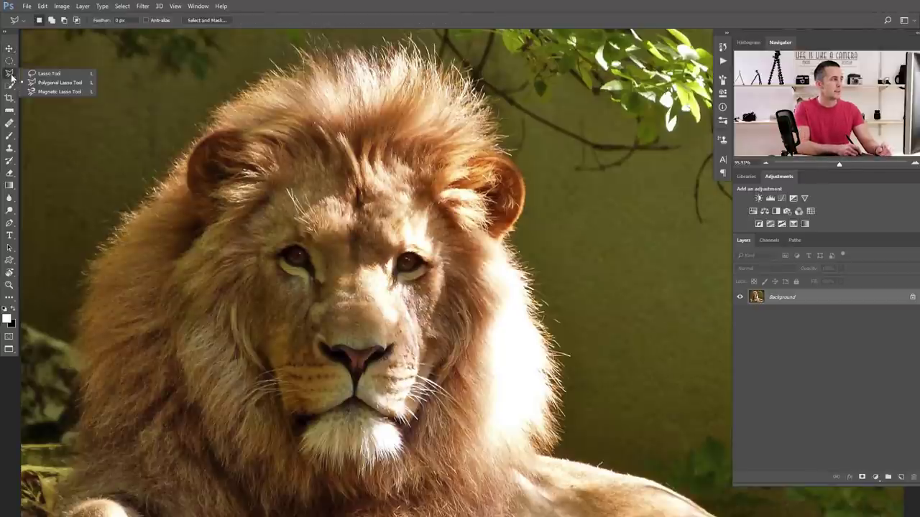
pyautogui.click(75, 83)
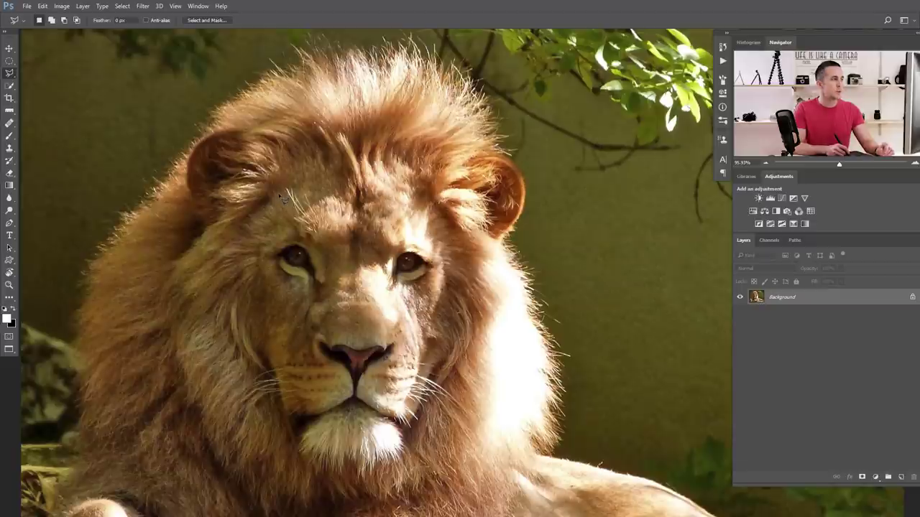
pyautogui.click(279, 196)
pyautogui.click(268, 241)
pyautogui.click(323, 197)
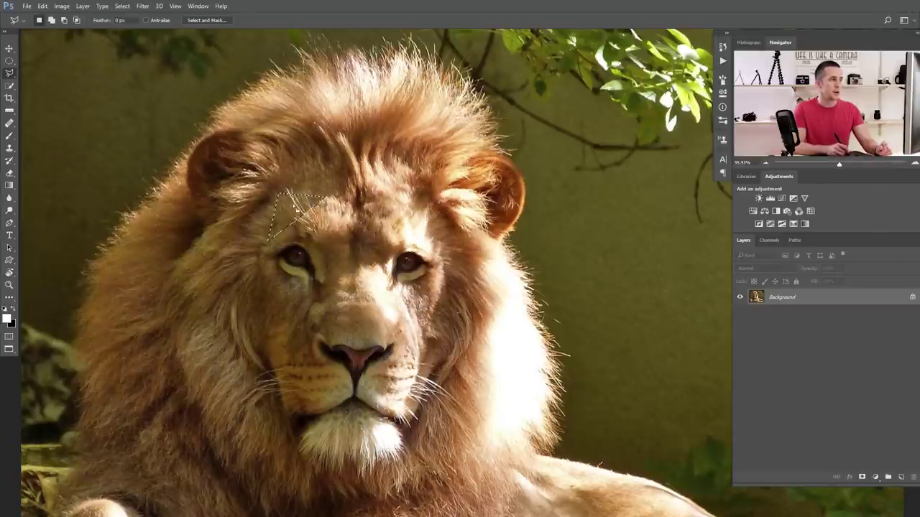
# Step: Fill the triangular selection with its average colour using the Average blur filter and copy it to a new layer
pyautogui.click(142, 5)
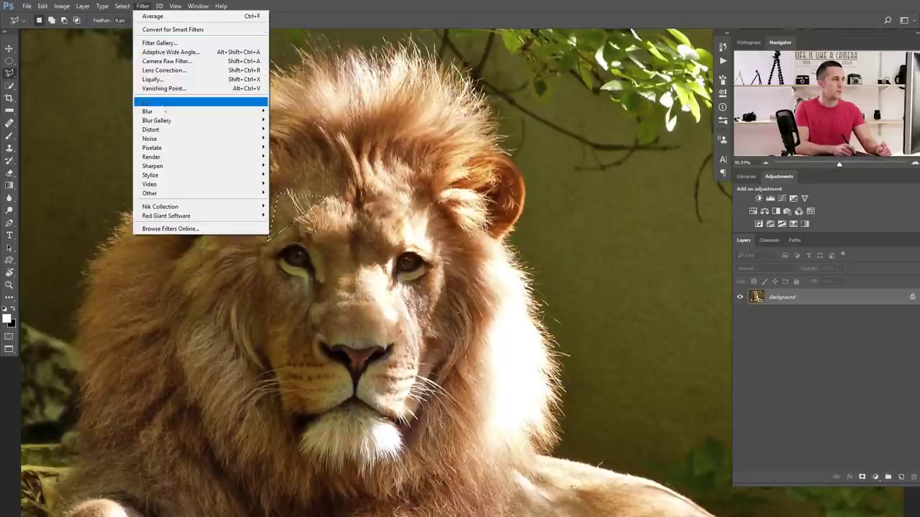
pyautogui.moveTo(163, 111)
pyautogui.click(108, 112)
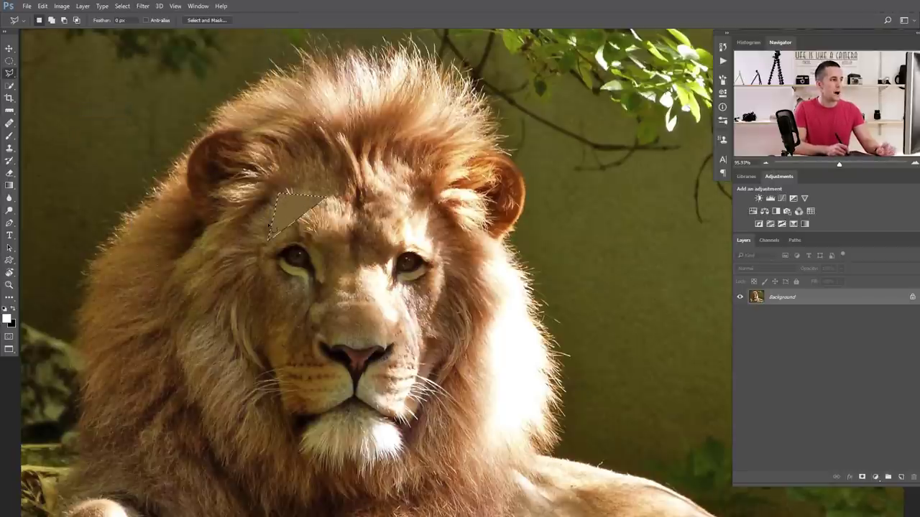
pyautogui.scroll(5, 273, 209)
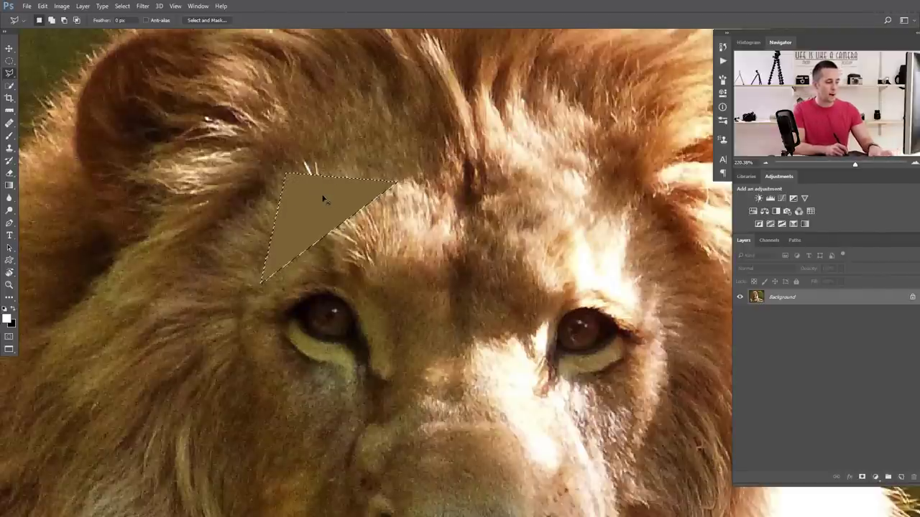
pyautogui.hotkey('ctrl', 'shift', 'alt', 'n')
pyautogui.hotkey('ctrl', 'd')
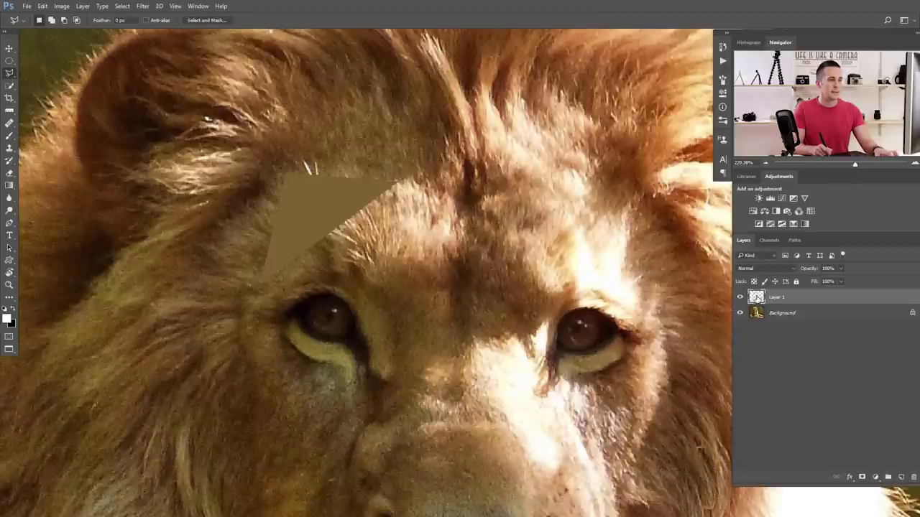
# Step: On the Background layer, outline a second triangle sharing the first triangle's lower edge, just above the left eye
pyautogui.click(784, 312)
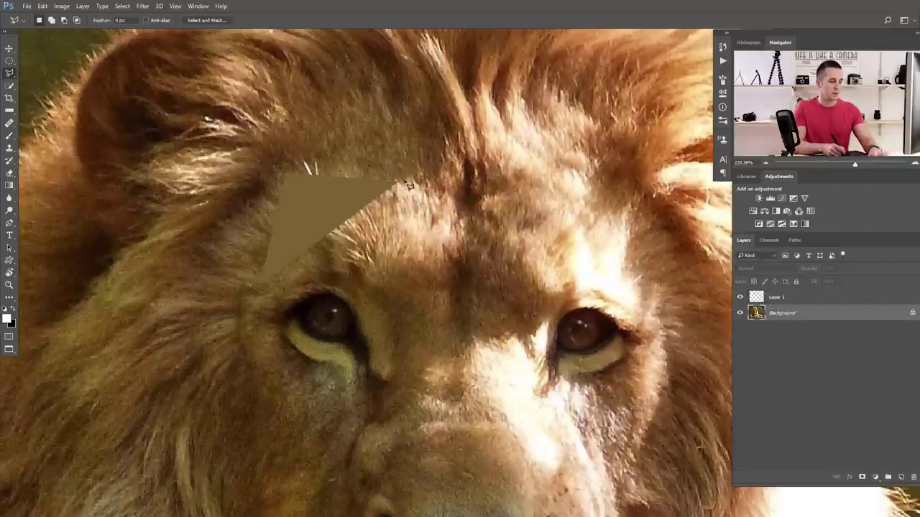
pyautogui.click(398, 184)
pyautogui.click(433, 267)
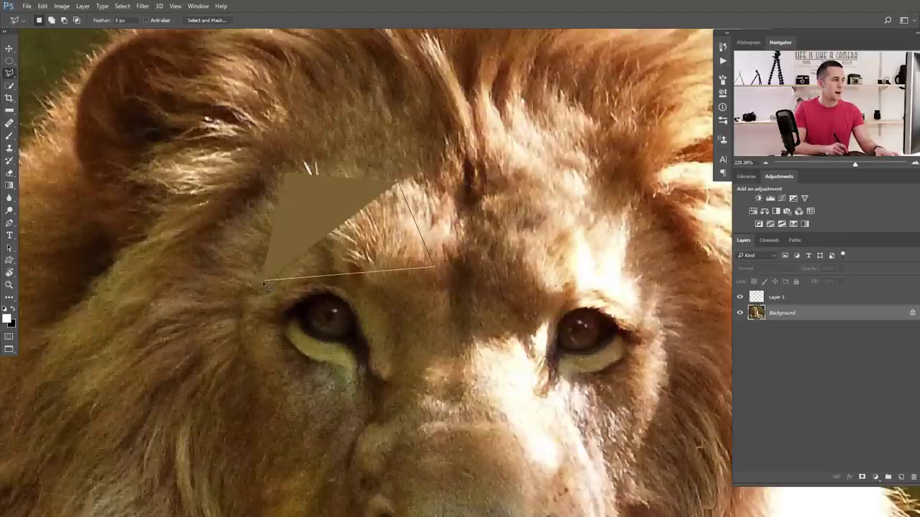
pyautogui.click(261, 282)
pyautogui.click(400, 185)
# Step: Apply the Average blur to the second triangle and copy it to a new layer
pyautogui.click(142, 6)
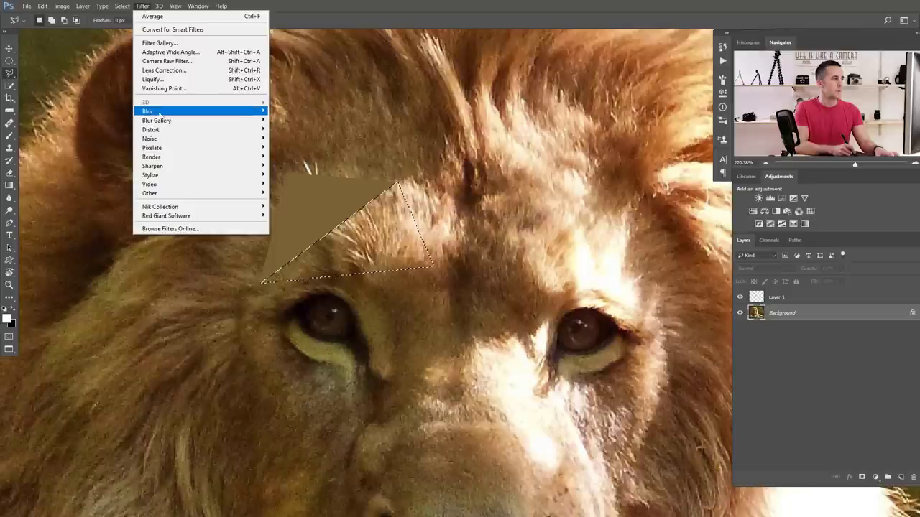
pyautogui.moveTo(160, 113)
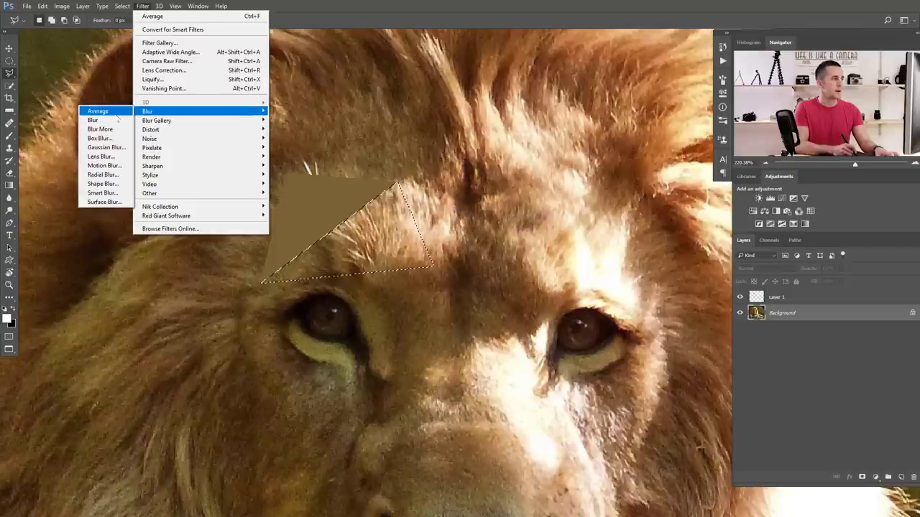
pyautogui.click(242, 15)
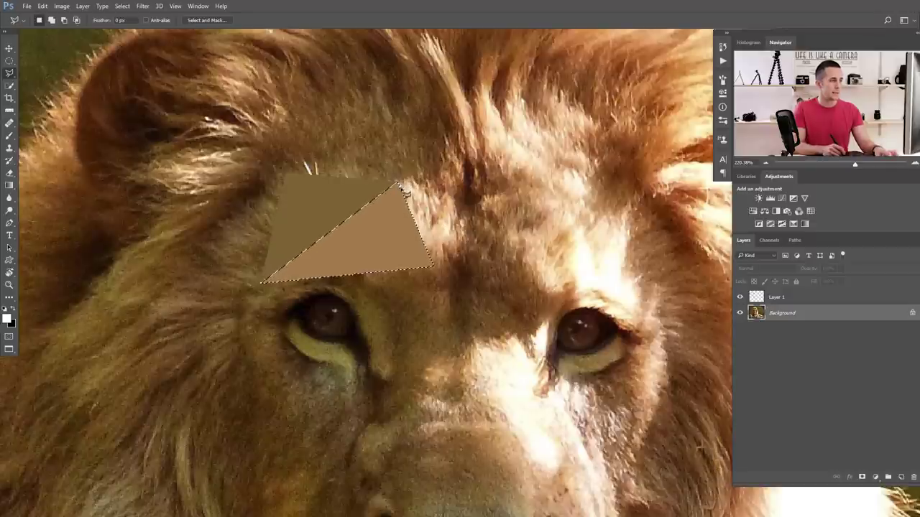
pyautogui.hotkey('ctrl', 'j')
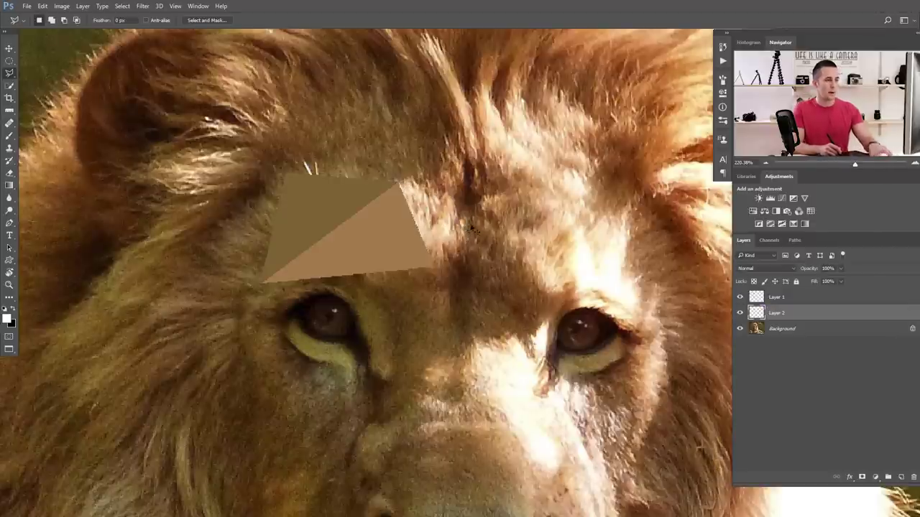
# Step: On the Background layer, select a third adjoining triangle toward the middle of the forehead and apply the Average blur to it
pyautogui.click(780, 330)
pyautogui.click(399, 181)
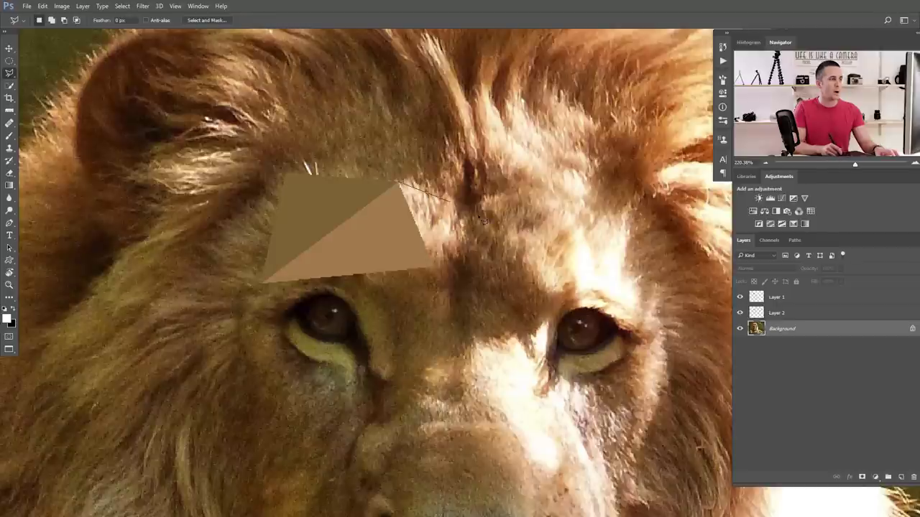
pyautogui.click(503, 223)
pyautogui.click(434, 265)
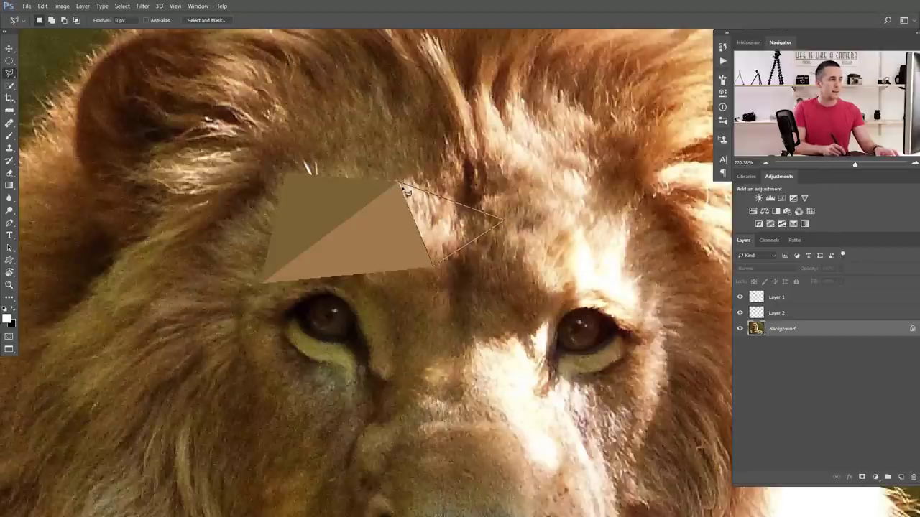
pyautogui.click(410, 187)
pyautogui.hotkey('ctrl', 'alt', 'f')
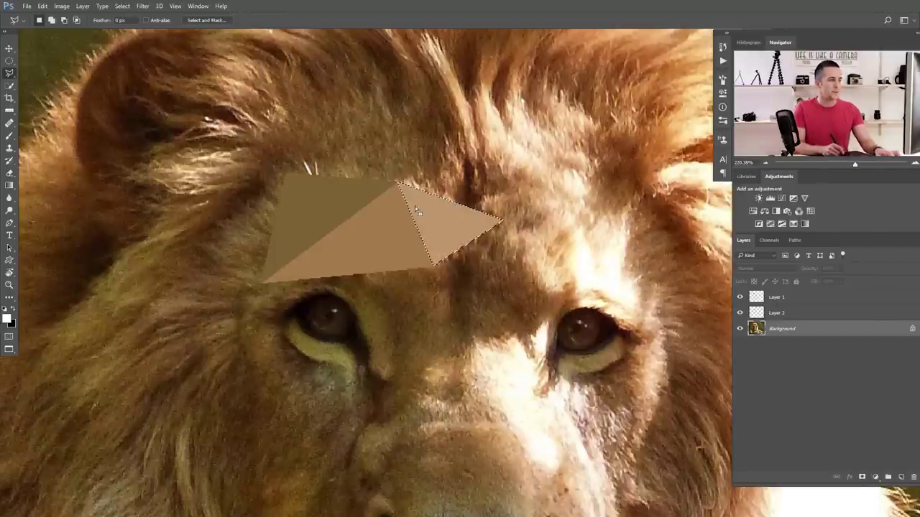
pyautogui.moveTo(426, 204); pyautogui.dragTo(400, 218)
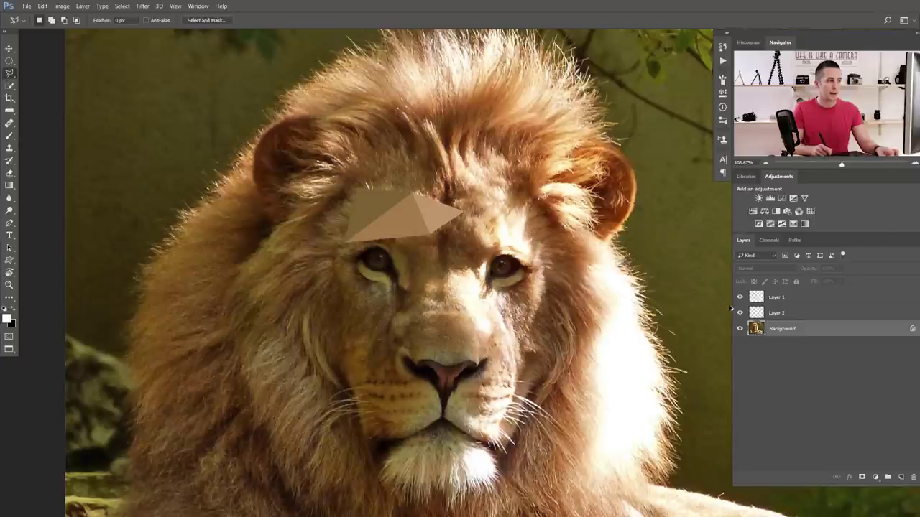
# Step: Undo all the triangle fills and layer copies, back to the original Background layer alone
pyautogui.hotkey('ctrl', 'alt', 'z')
pyautogui.hotkey('ctrl', 'alt', 'z')
pyautogui.hotkey('ctrl', 'alt', 'z')
pyautogui.hotkey('ctrl', 'alt', 'z')
pyautogui.hotkey('ctrl', 'alt', 'z')
pyautogui.hotkey('ctrl', 'alt', 'z')
pyautogui.hotkey('ctrl', 'alt', 'z')
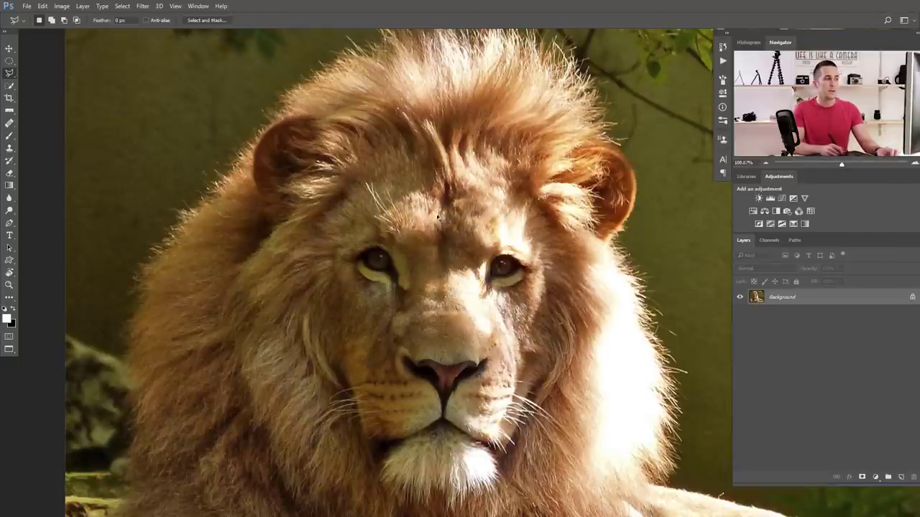
# Step: Draw a straight Pen tool path down the middle of the lion's face, from the top of the mane to below the chin
pyautogui.scroll(-2, 392, 269)
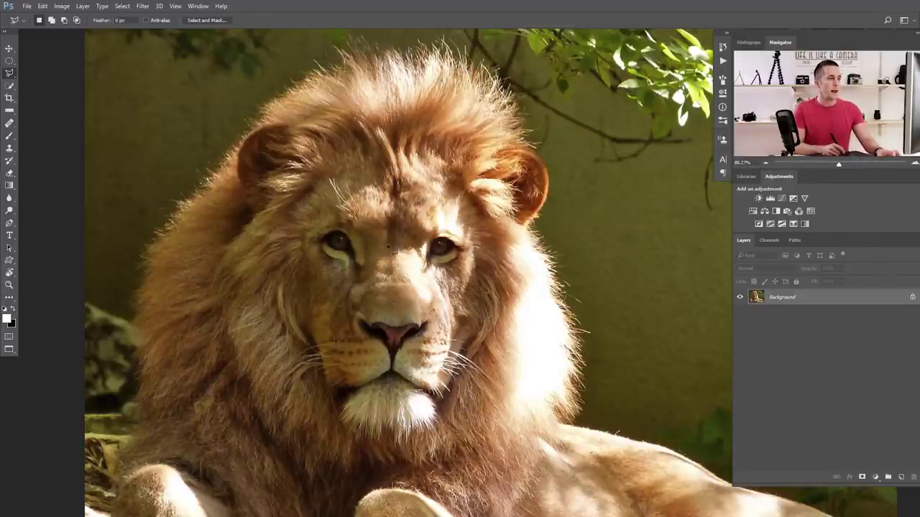
pyautogui.scroll(-3, 392, 247)
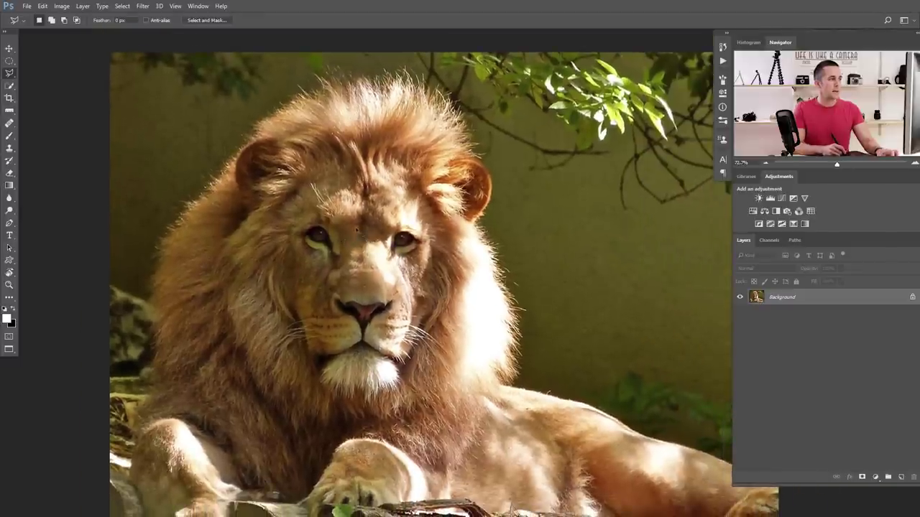
pyautogui.press('p')
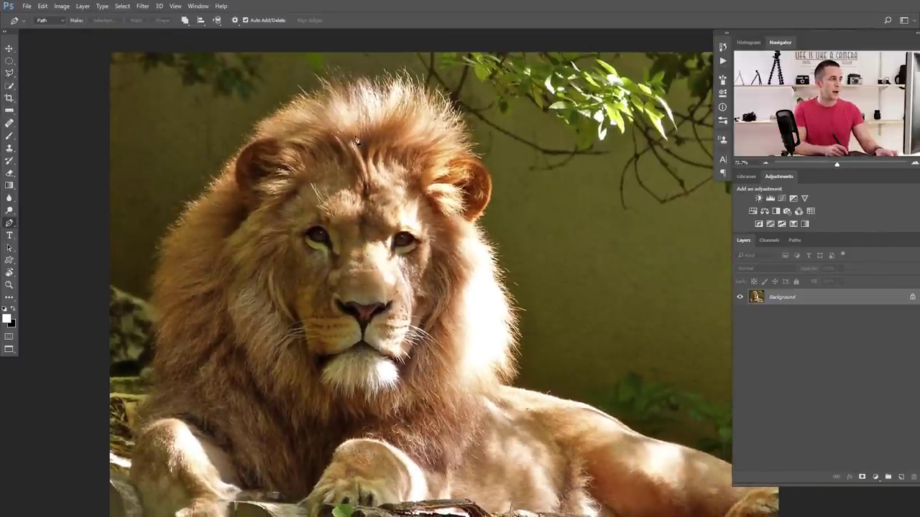
pyautogui.click(369, 67)
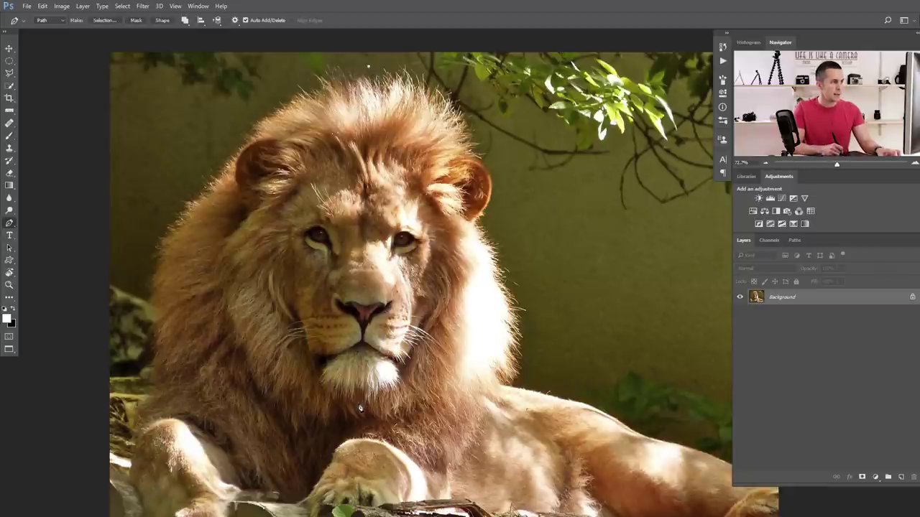
pyautogui.moveTo(359, 401); pyautogui.dragTo(375, 71)
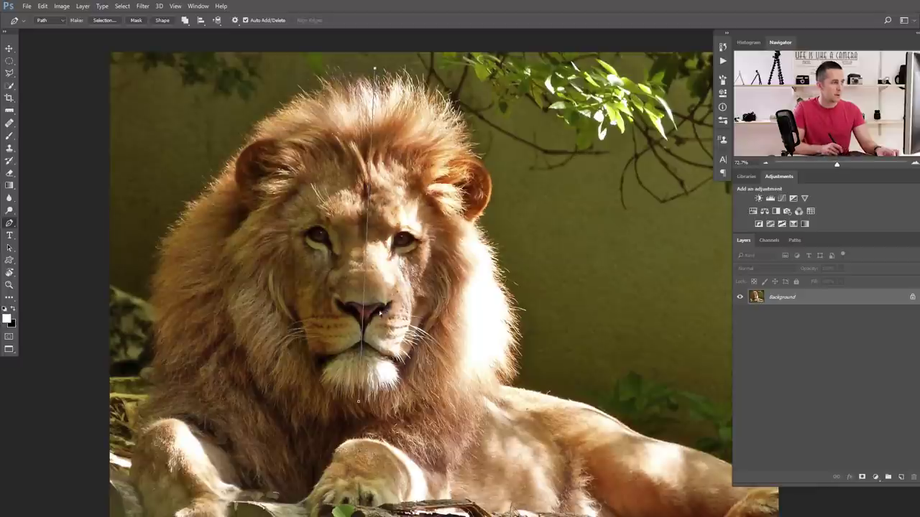
pyautogui.moveTo(360, 403); pyautogui.dragTo(358, 422)
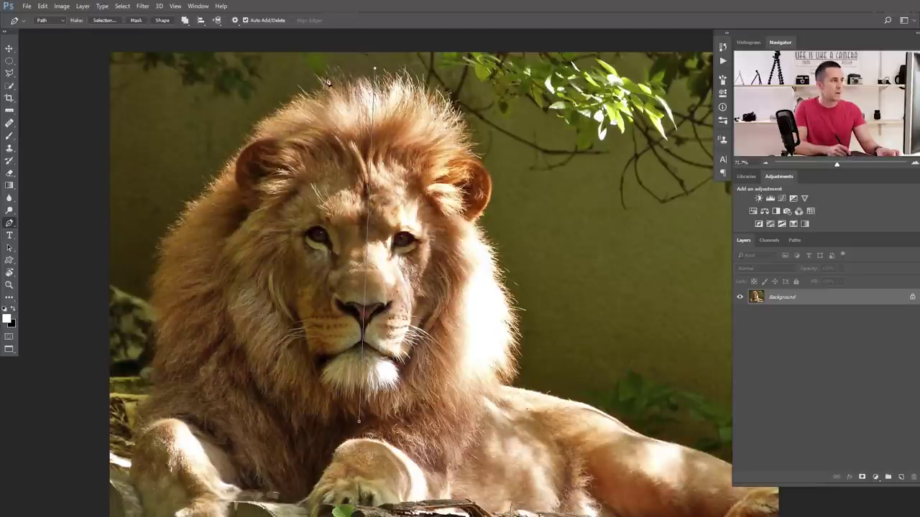
# Step: Continue the path around the left half of the lion's head through the mane and close it at the top
pyautogui.click(321, 420)
pyautogui.click(250, 399)
pyautogui.click(209, 347)
pyautogui.click(192, 261)
pyautogui.click(213, 190)
pyautogui.click(240, 146)
pyautogui.click(265, 122)
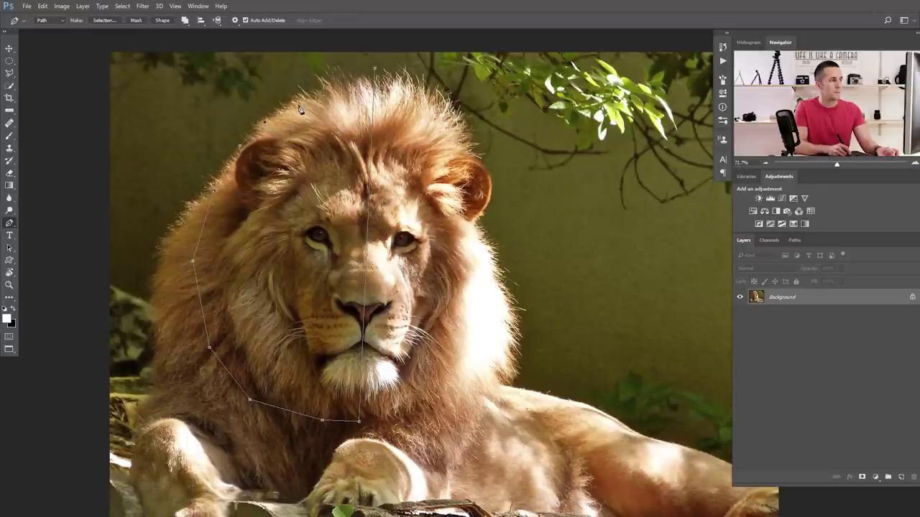
pyautogui.moveTo(375, 70); pyautogui.dragTo(374, 87)
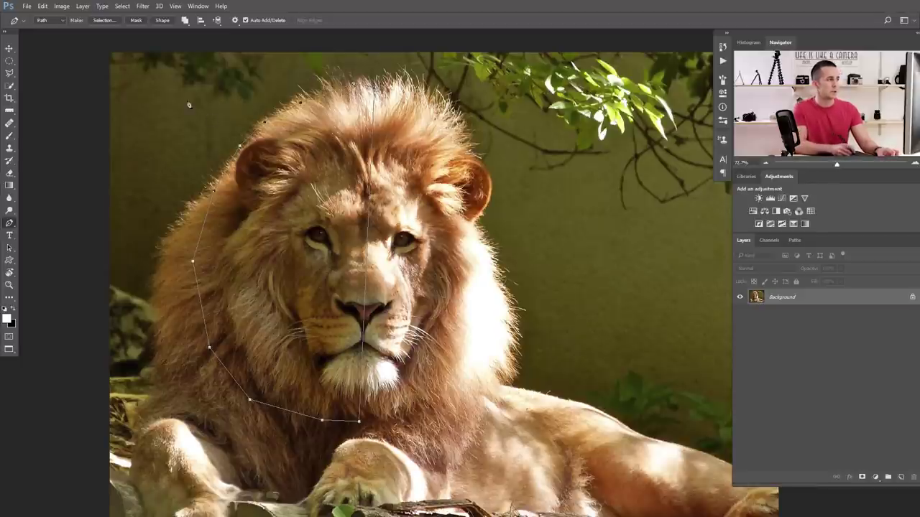
# Step: Convert the path into a new anti-aliased selection with a 0-pixel feather radius and copy the half face to a new layer
pyautogui.click(103, 20)
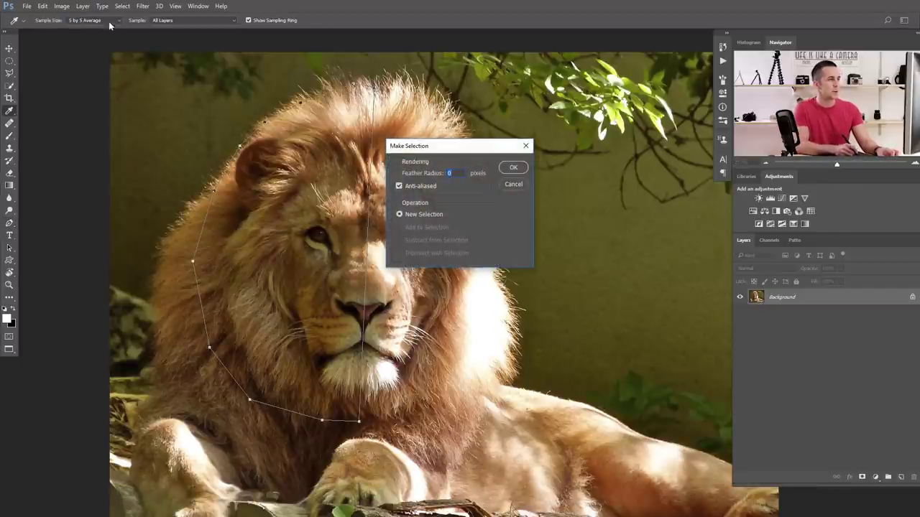
pyautogui.click(513, 169)
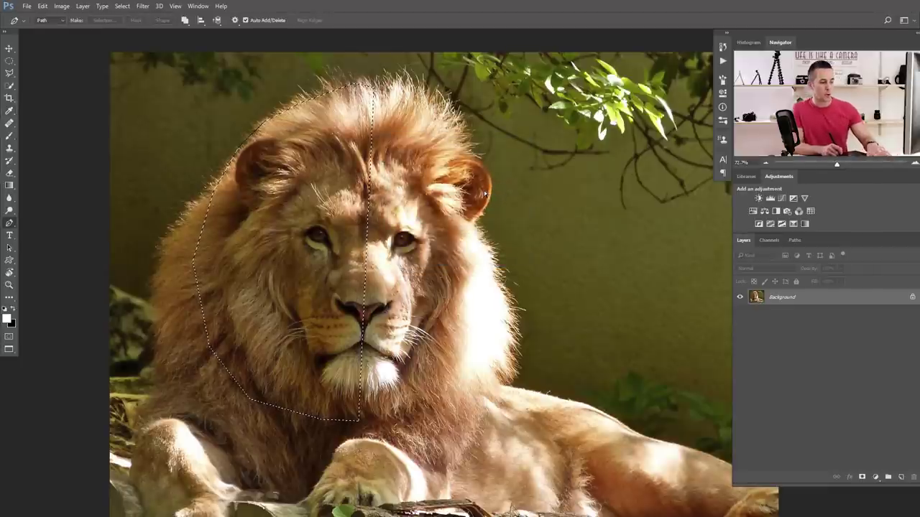
pyautogui.hotkey('ctrl', 'j')
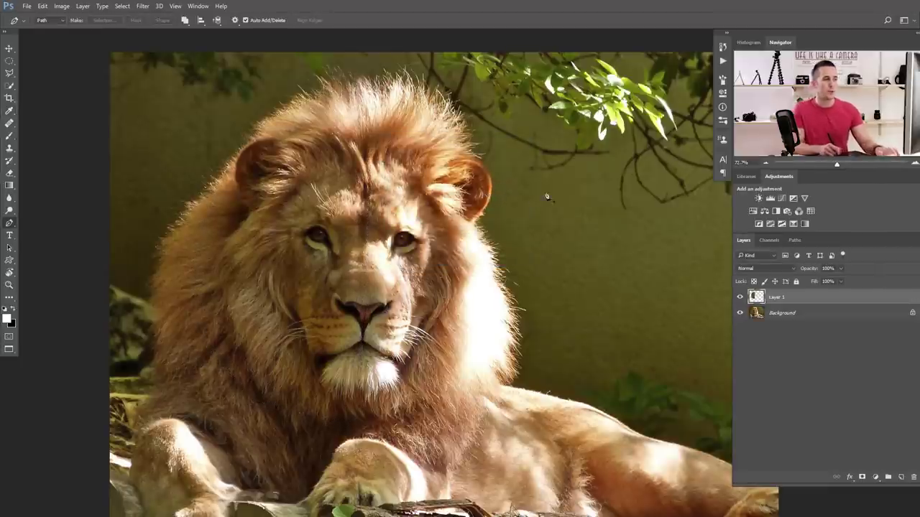
# Step: Hide the Background layer and convert it into a regular unlocked layer
pyautogui.click(740, 314)
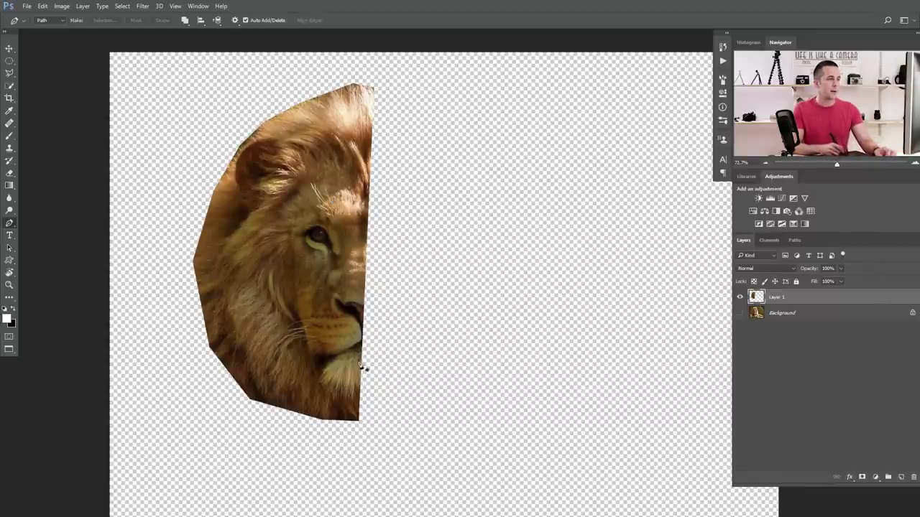
pyautogui.click(797, 318)
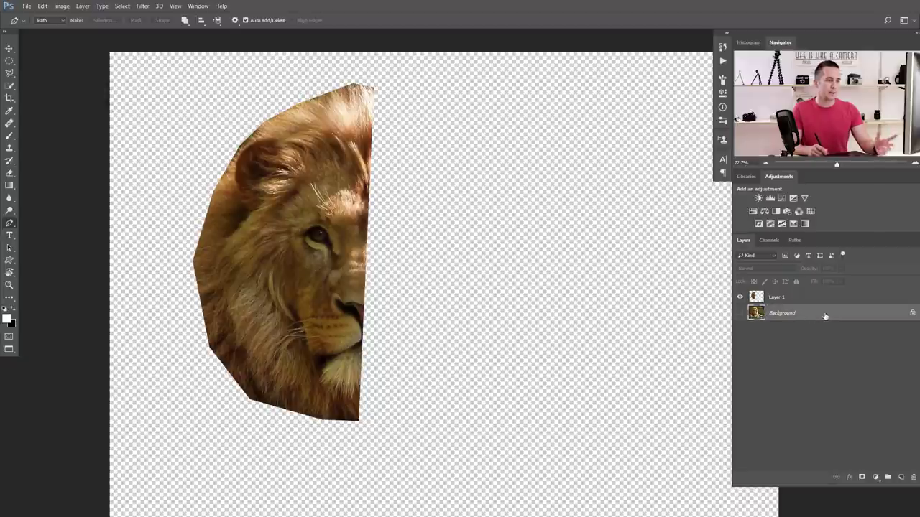
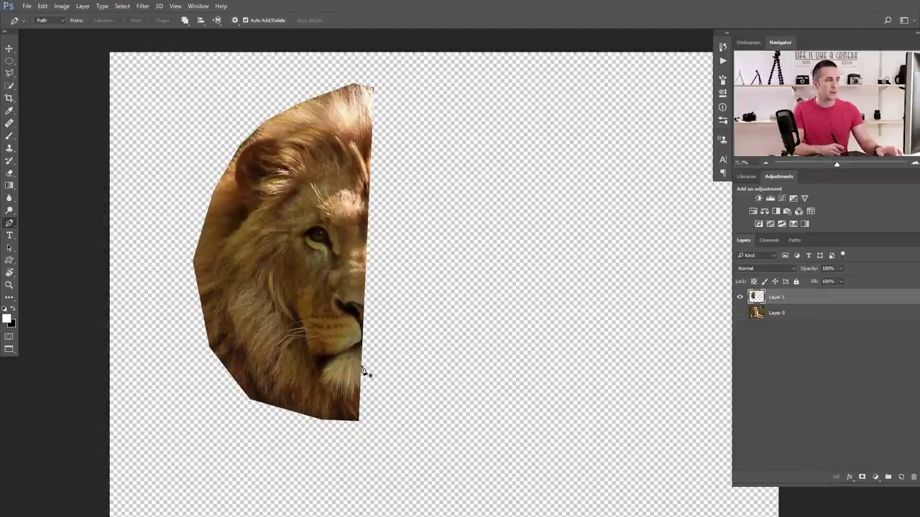
# Step: Try mirroring a horizontally flipped duplicate of the half face beside the original, and undo the attempt
pyautogui.hotkey('ctrl', 'j')
pyautogui.hotkey('ctrl', 't')
pyautogui.rightClick(306, 258)
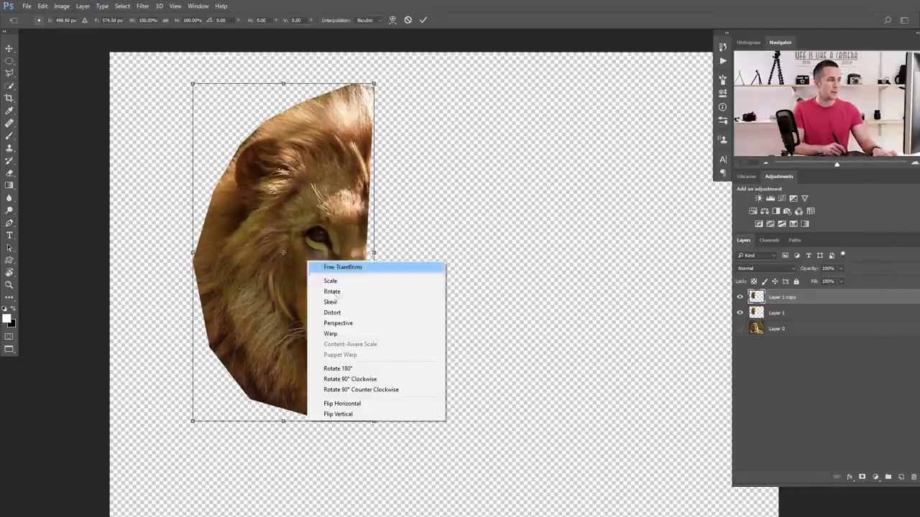
pyautogui.click(341, 404)
pyautogui.moveTo(301, 295); pyautogui.dragTo(485, 296)
pyautogui.press('Escape')
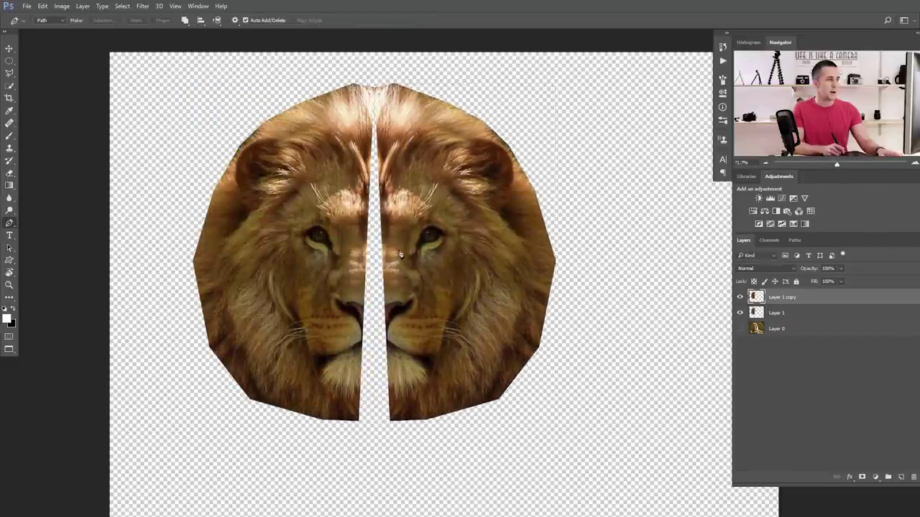
pyautogui.hotkey('ctrl', 'z')
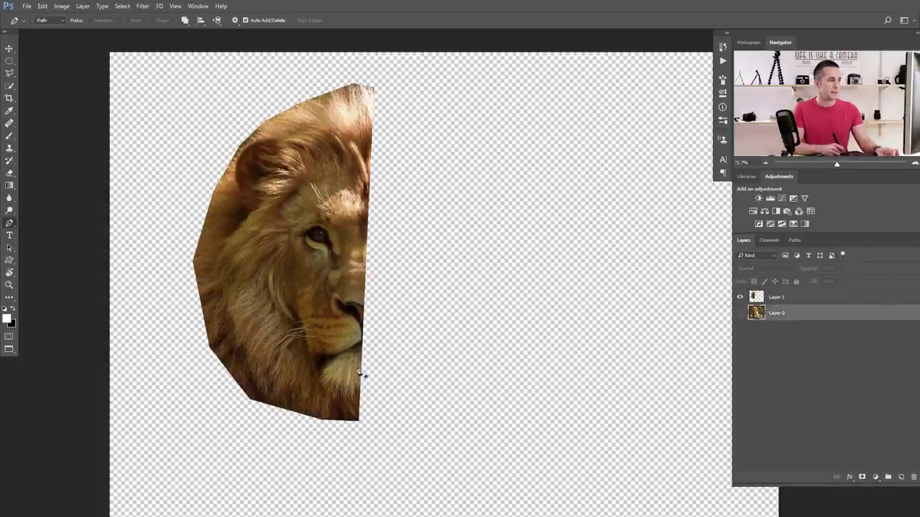
# Step: Measure with the Ruler tool along the straight inner edge of the half face on Layer 1, from mane to chin
pyautogui.click(751, 299)
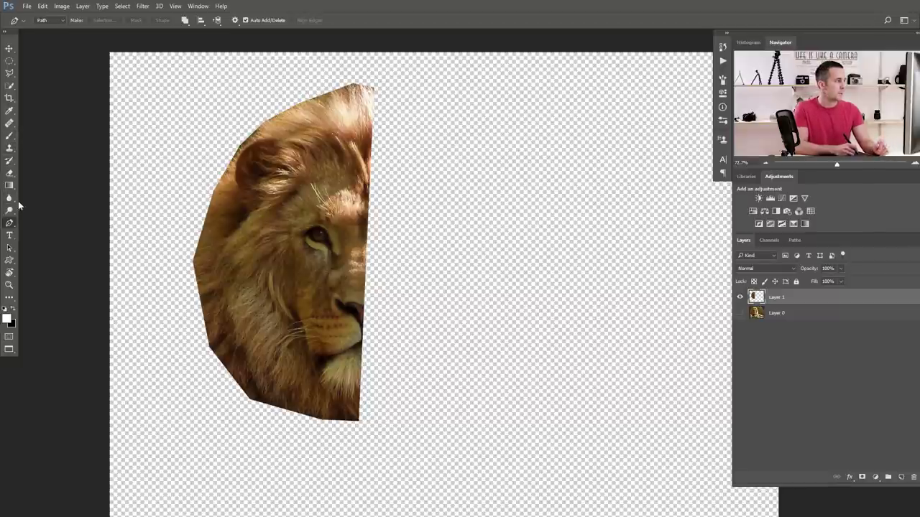
pyautogui.click(12, 113)
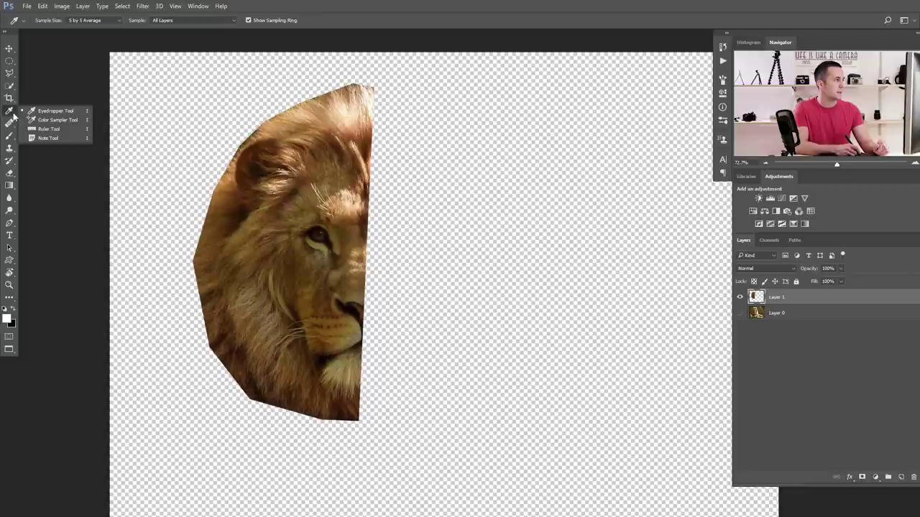
pyautogui.click(48, 129)
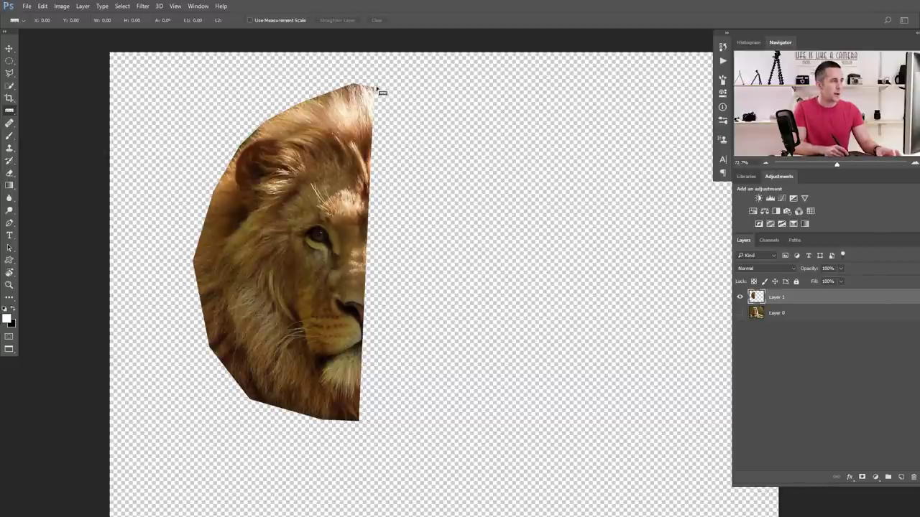
pyautogui.moveTo(373, 87); pyautogui.dragTo(360, 425)
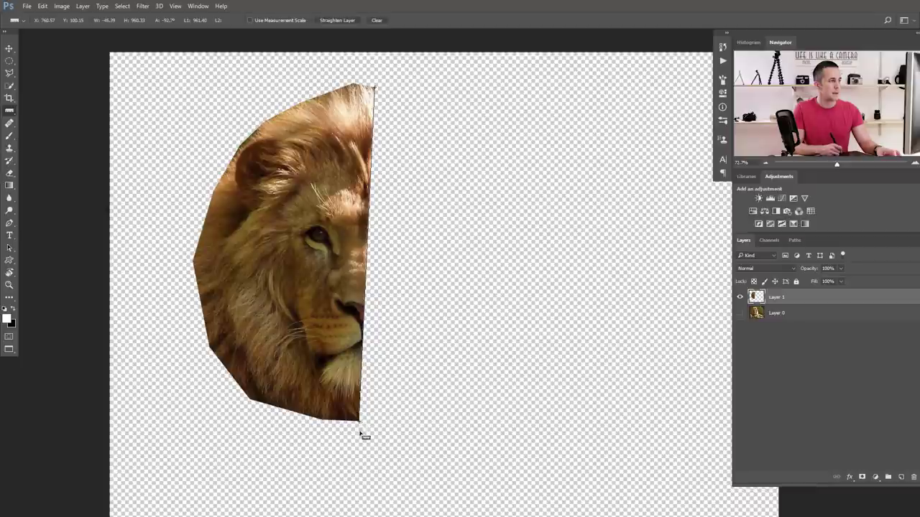
# Step: Rotate the canvas by an arbitrary 2.71° counter clockwise to make the half face's inner edge vertical
pyautogui.click(63, 6)
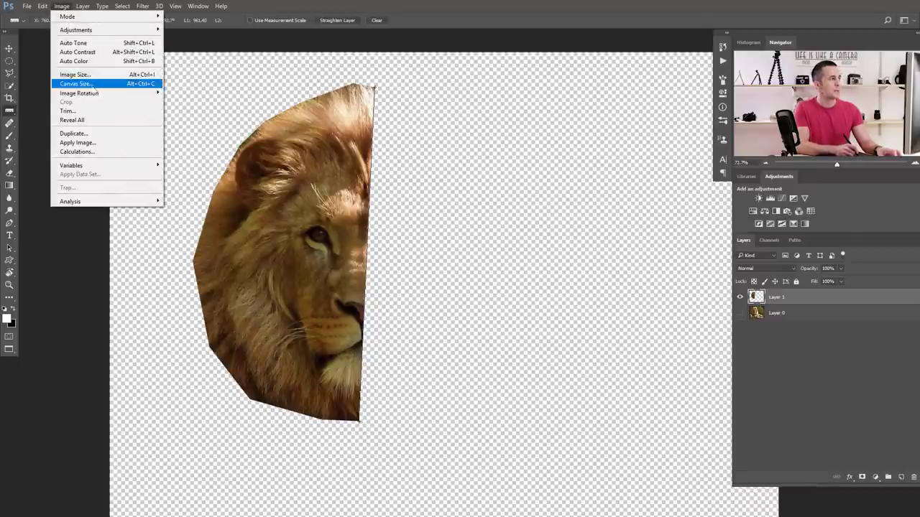
pyautogui.moveTo(115, 93)
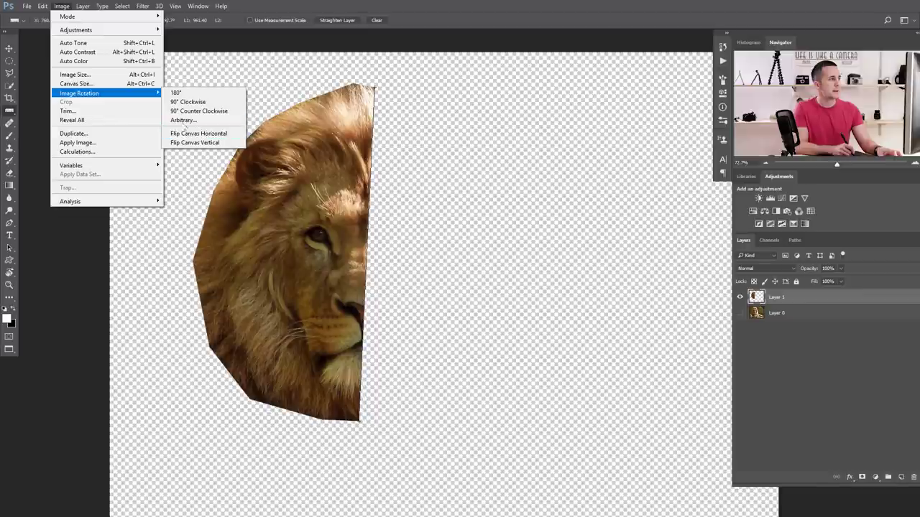
pyautogui.click(185, 121)
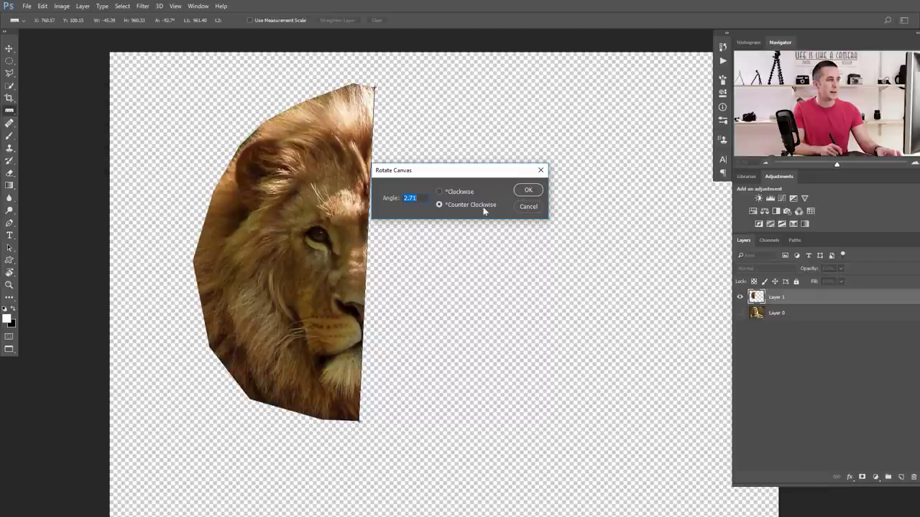
pyautogui.click(530, 191)
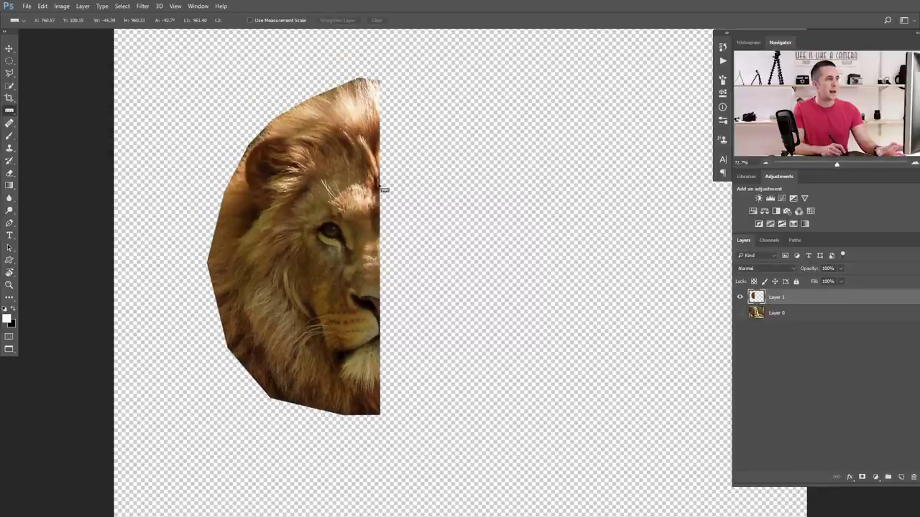
# Step: Move the half face horizontally toward the middle of the canvas
pyautogui.hotkey('ctrl', '0')
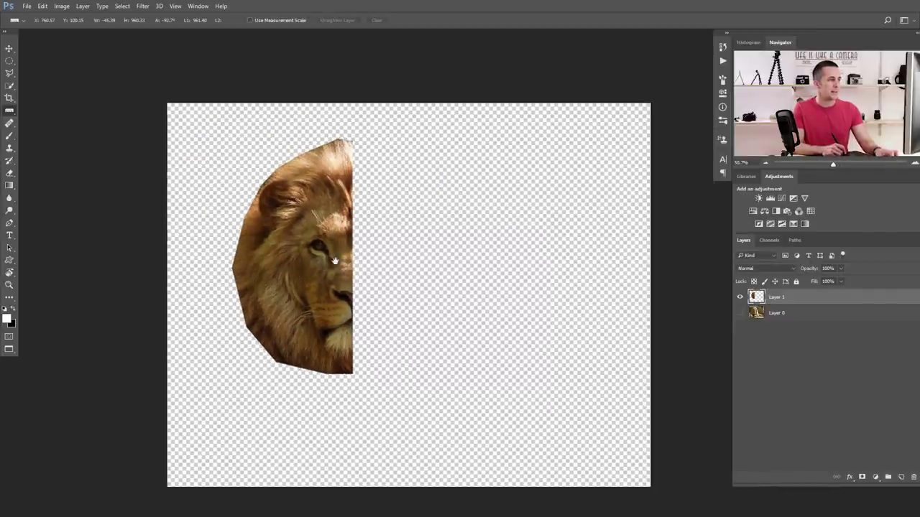
pyautogui.press('v')
pyautogui.moveTo(329, 284); pyautogui.dragTo(382, 285)
# Step: Add a Solid Color fill layer in greenish grey 868f86 directly above Layer 0
pyautogui.click(827, 314)
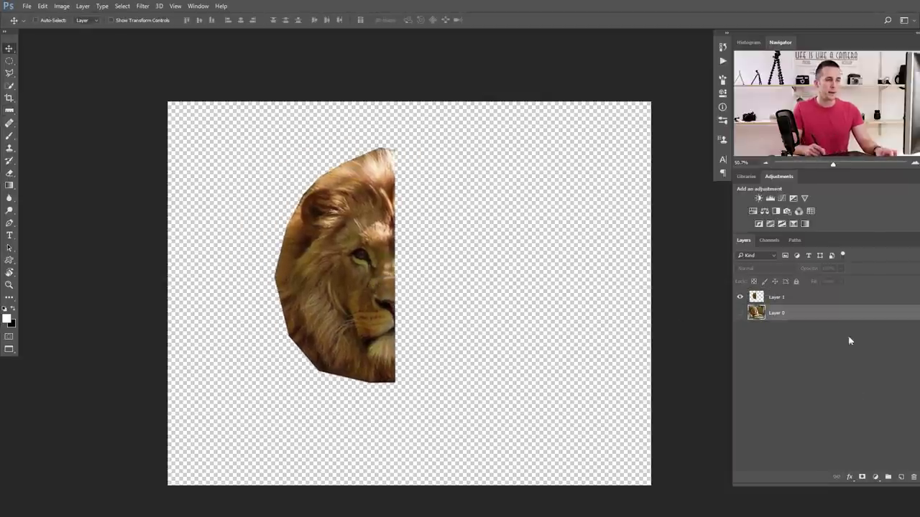
pyautogui.click(876, 476)
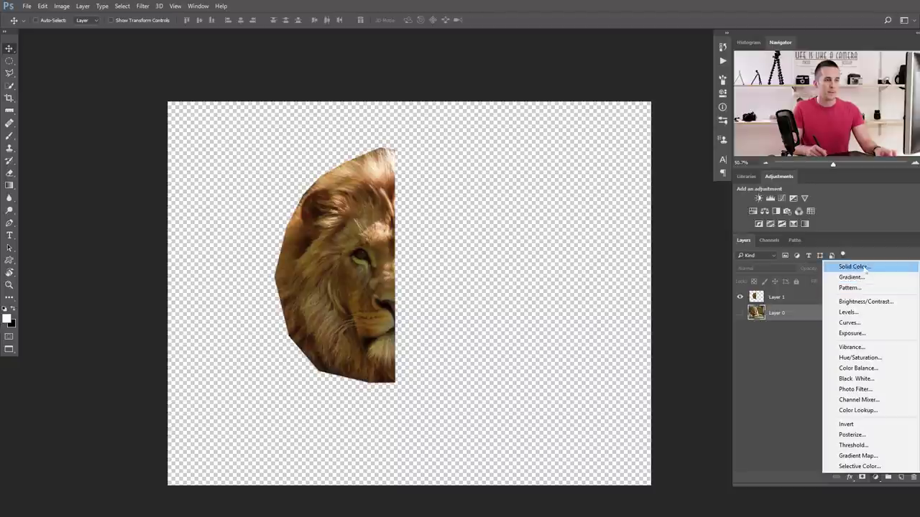
pyautogui.click(853, 268)
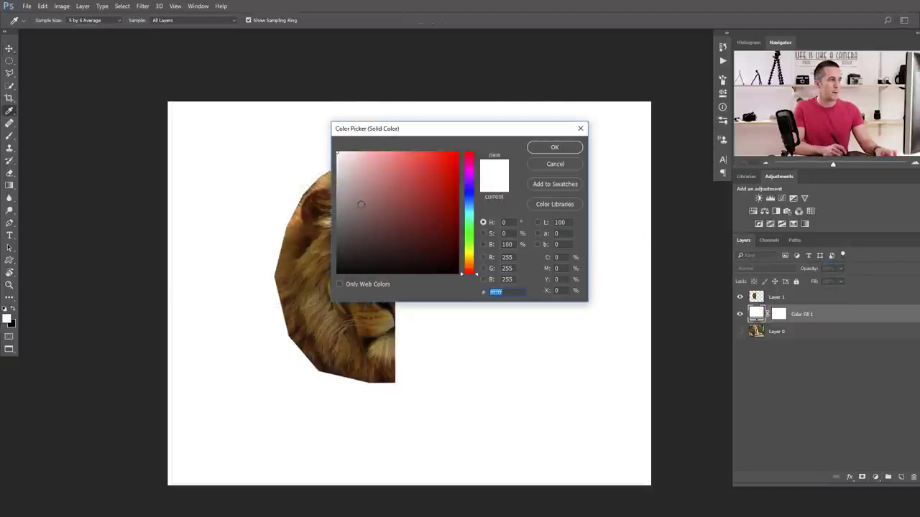
pyautogui.click(351, 205)
pyautogui.click(470, 233)
pyautogui.click(344, 205)
pyautogui.moveTo(344, 205); pyautogui.dragTo(344, 205)
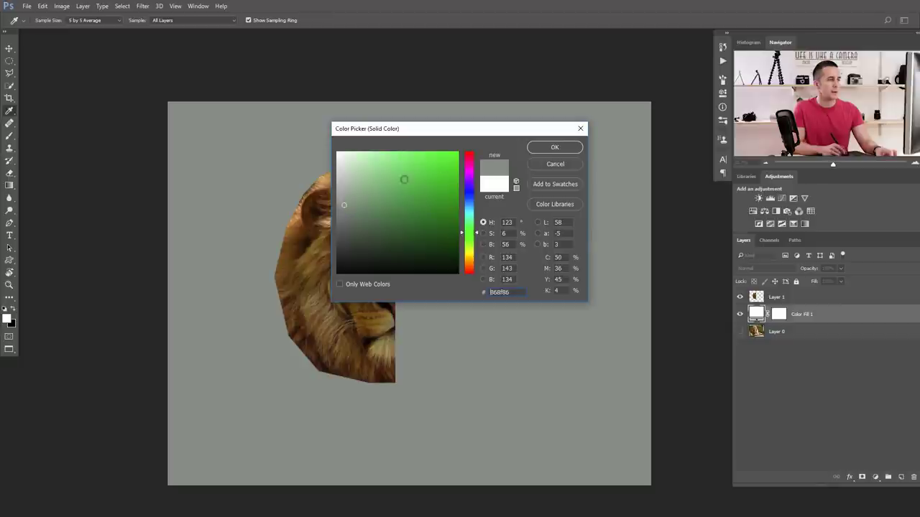
pyautogui.click(559, 151)
pyautogui.moveTo(356, 281); pyautogui.dragTo(368, 270)
pyautogui.moveTo(381, 220); pyautogui.dragTo(355, 258)
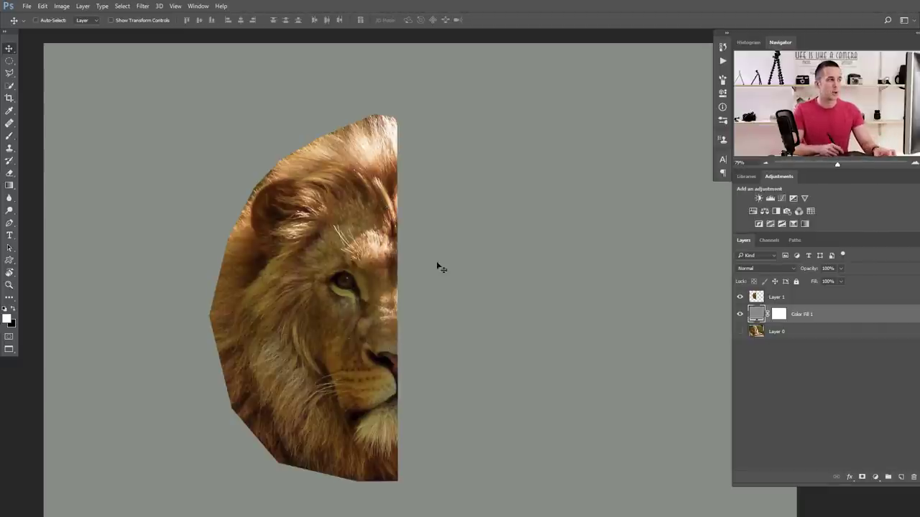
pyautogui.moveTo(397, 263); pyautogui.dragTo(379, 222)
pyautogui.click(723, 62)
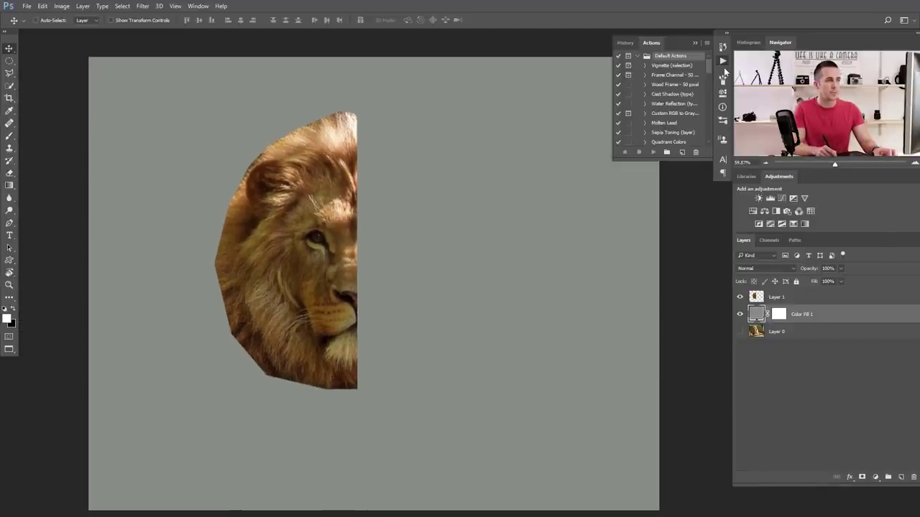
pyautogui.click(198, 5)
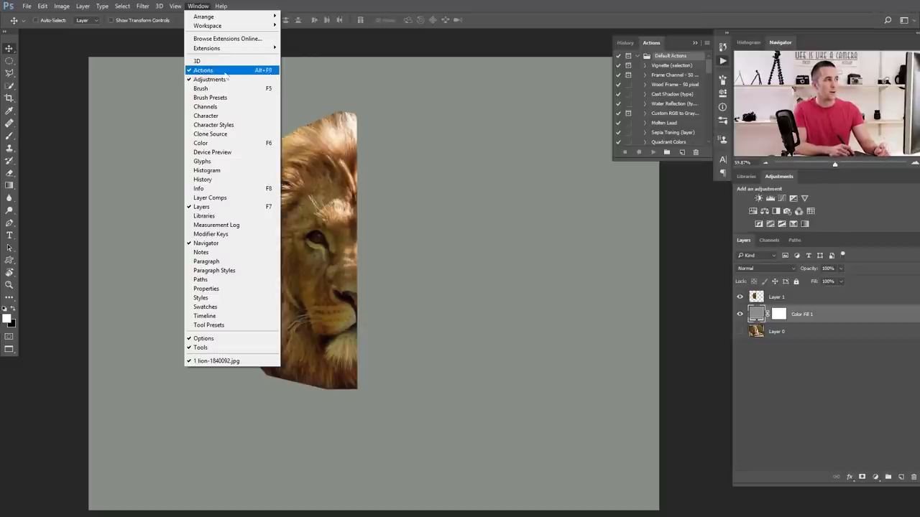
pyautogui.click(507, 22)
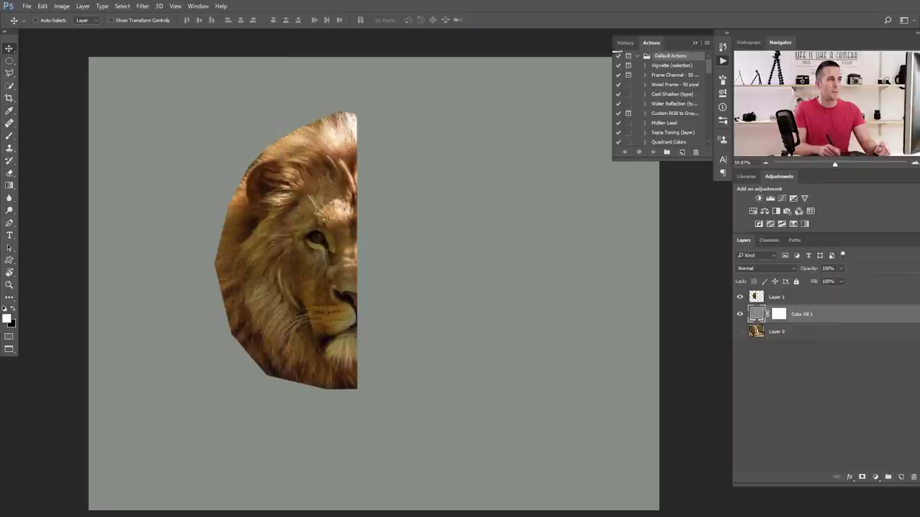
pyautogui.click(724, 62)
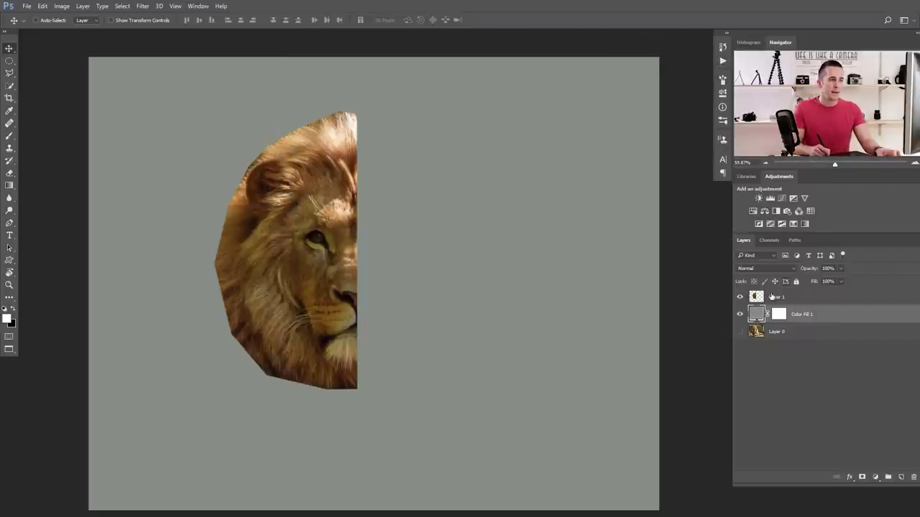
# Step: Rename Layer 1, which holds the half face, as Background
pyautogui.click(777, 302)
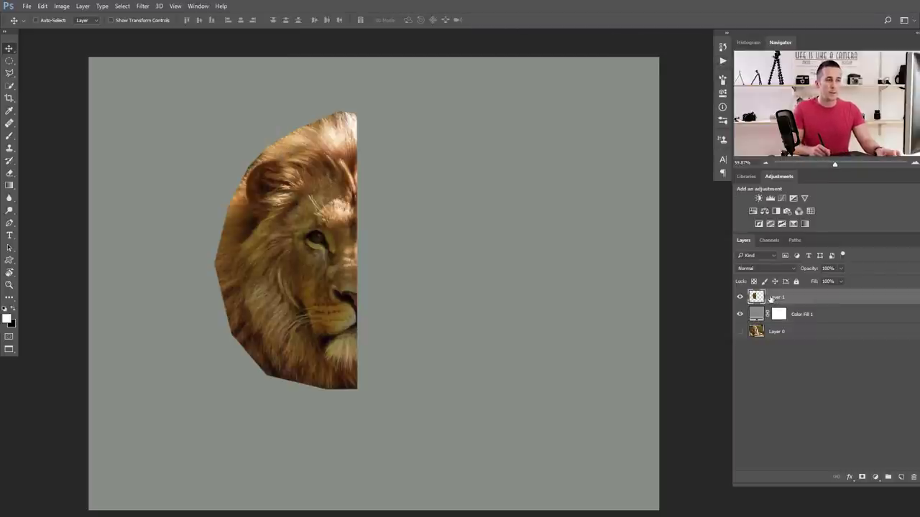
pyautogui.click(741, 298)
pyautogui.click(740, 297)
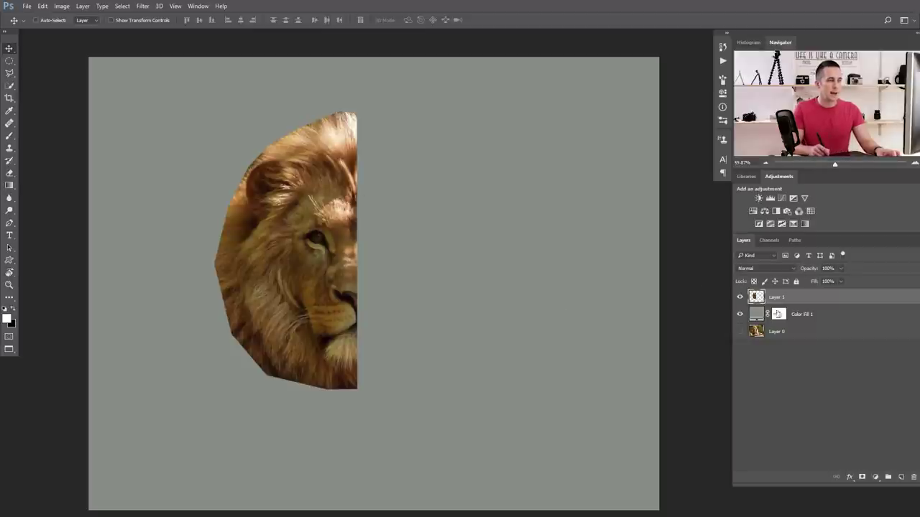
pyautogui.doubleClick(774, 298)
pyautogui.write('Bal')
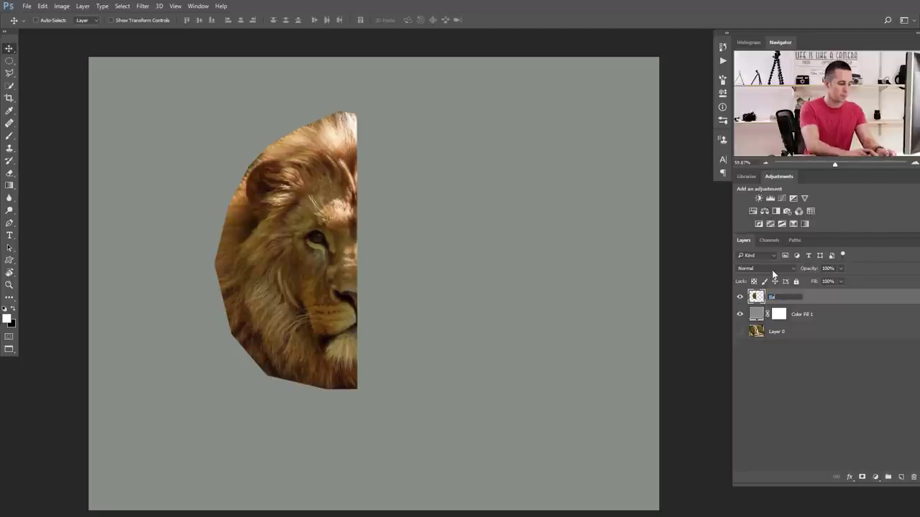
pyautogui.press('Return')
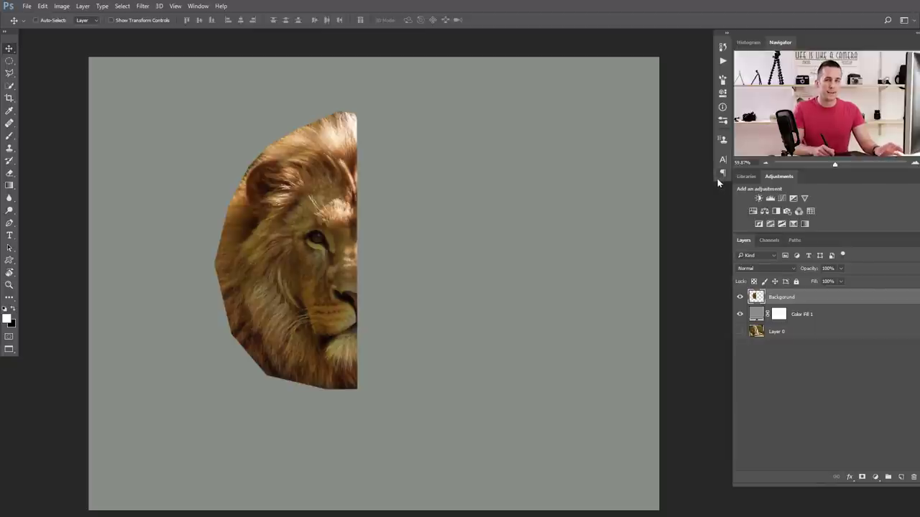
# Step: Create a new action set named Low Poly Effect
pyautogui.click(723, 60)
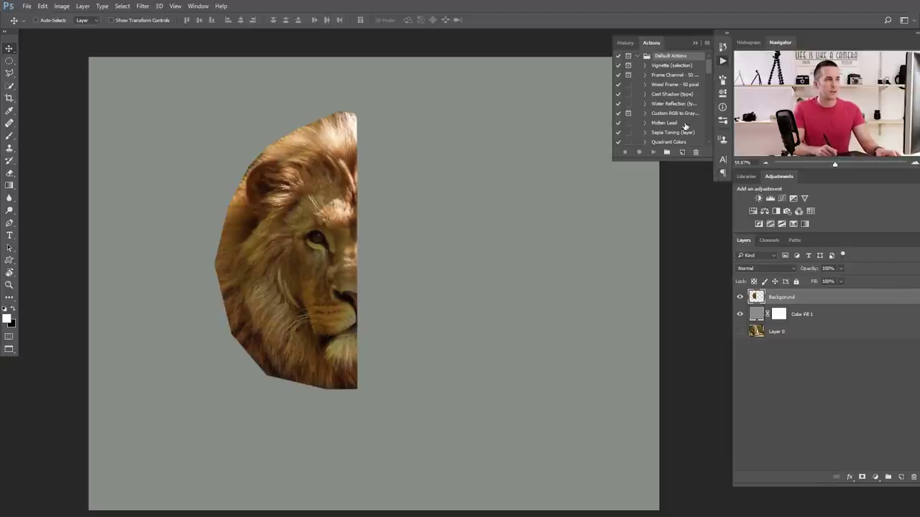
pyautogui.click(667, 153)
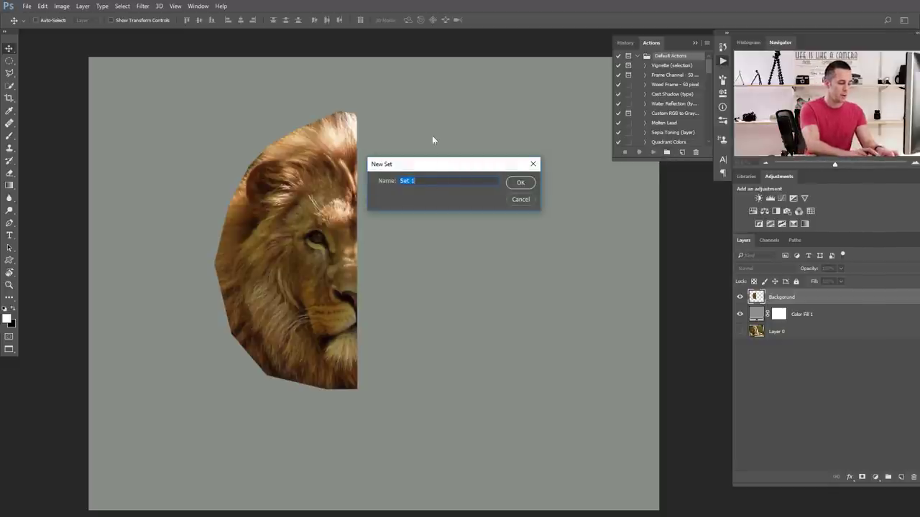
pyautogui.write('Low')
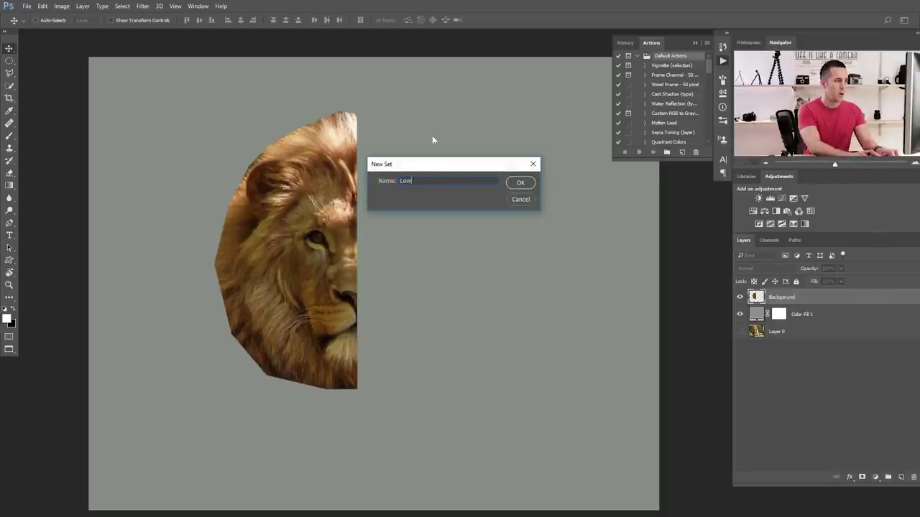
pyautogui.write(' Pol')
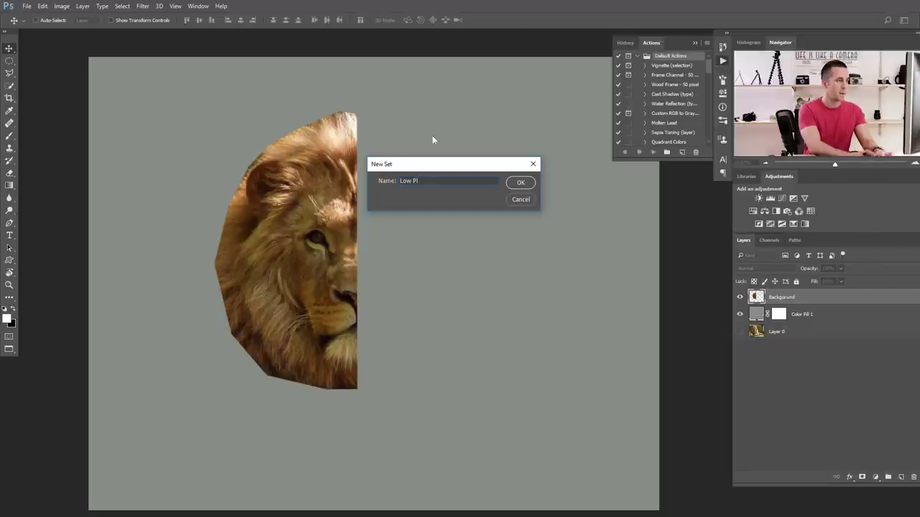
pyautogui.press('BackSpace')
pyautogui.write('oly Effect')
pyautogui.press('Return')
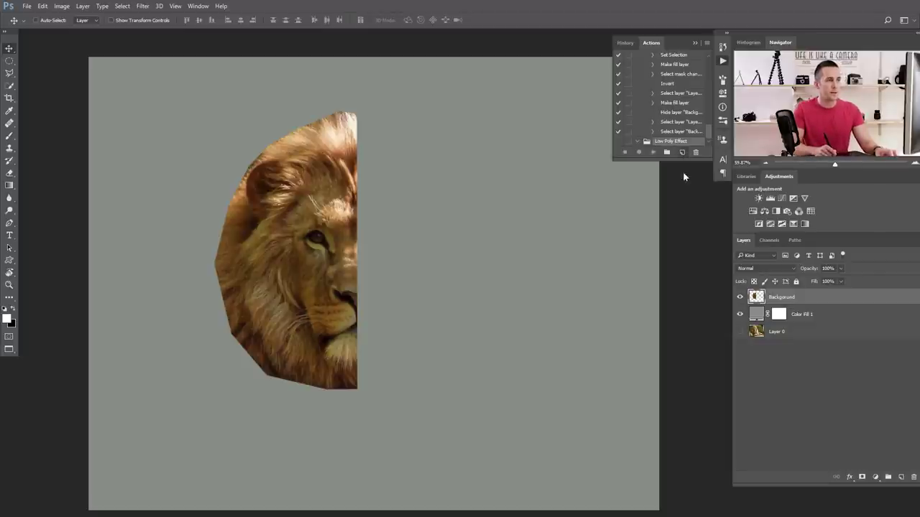
# Step: Create an action named LP in the Low Poly Effect set and start recording it with the Color Fill 1 layer selected
pyautogui.write('LP')
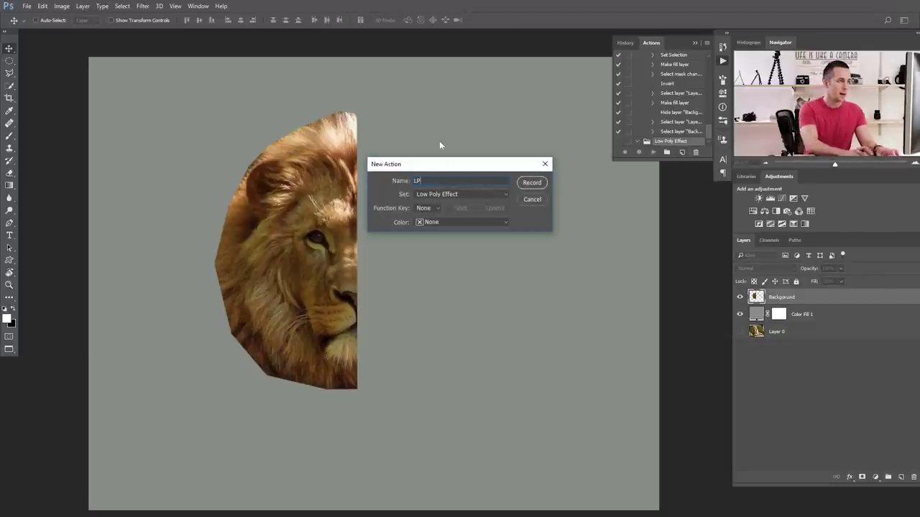
pyautogui.press('Return')
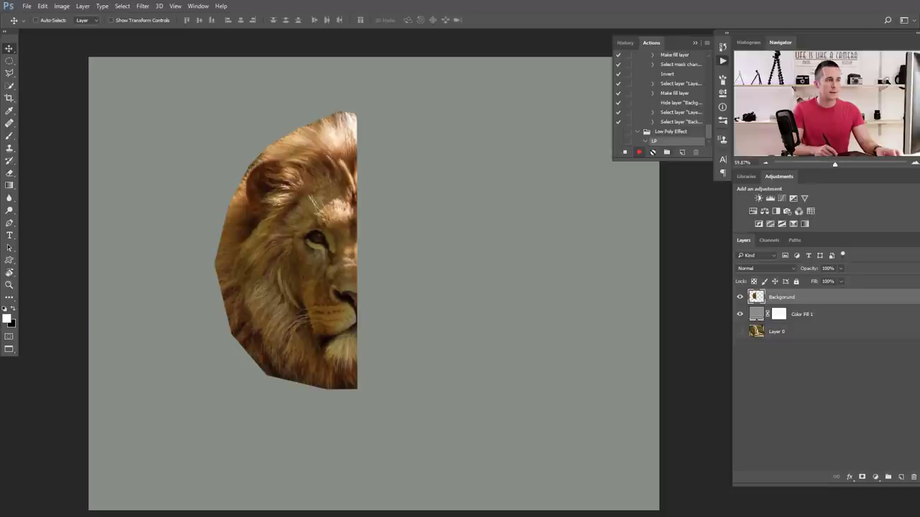
pyautogui.click(625, 152)
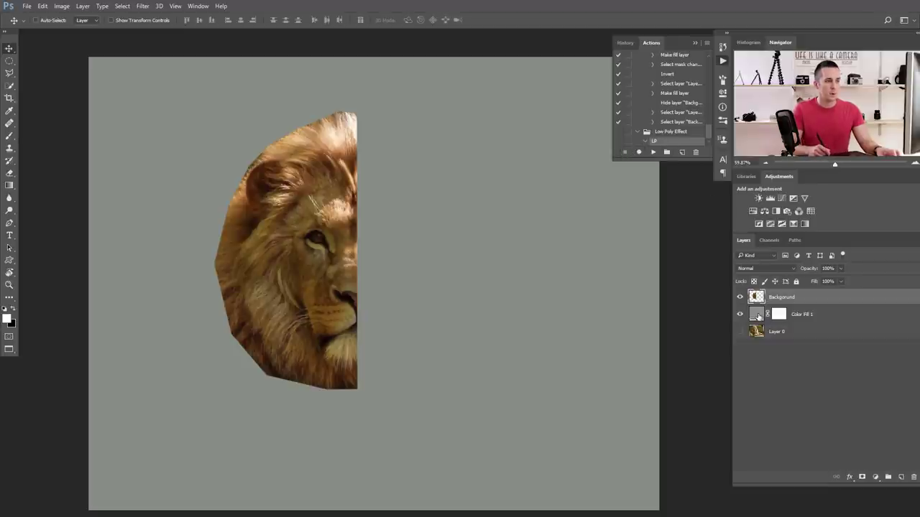
pyautogui.click(758, 317)
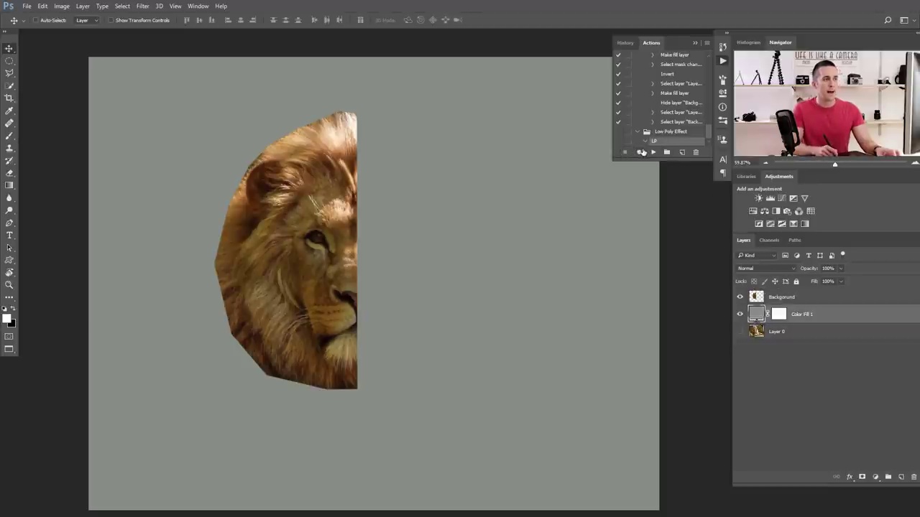
pyautogui.click(639, 153)
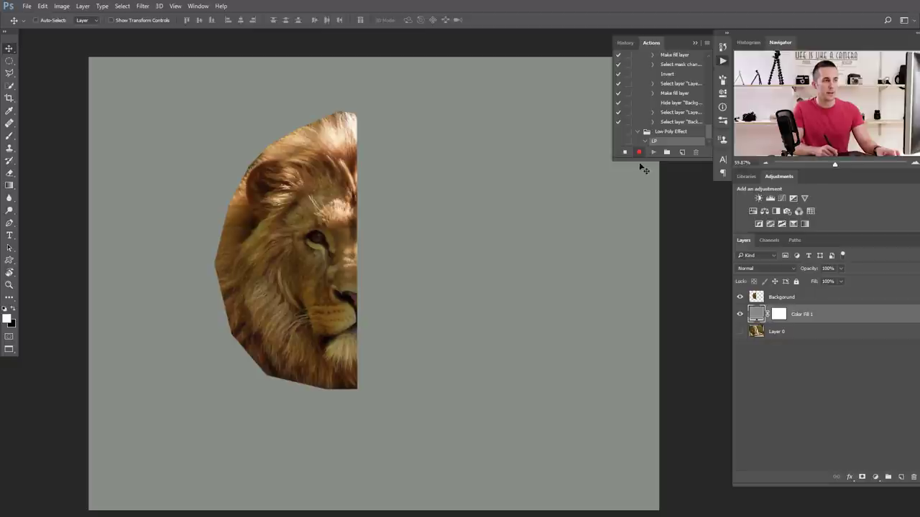
# Step: Record selecting the Background layer in the LP action, widen the Actions panel and activate the Polygonal Lasso tool
pyautogui.click(805, 299)
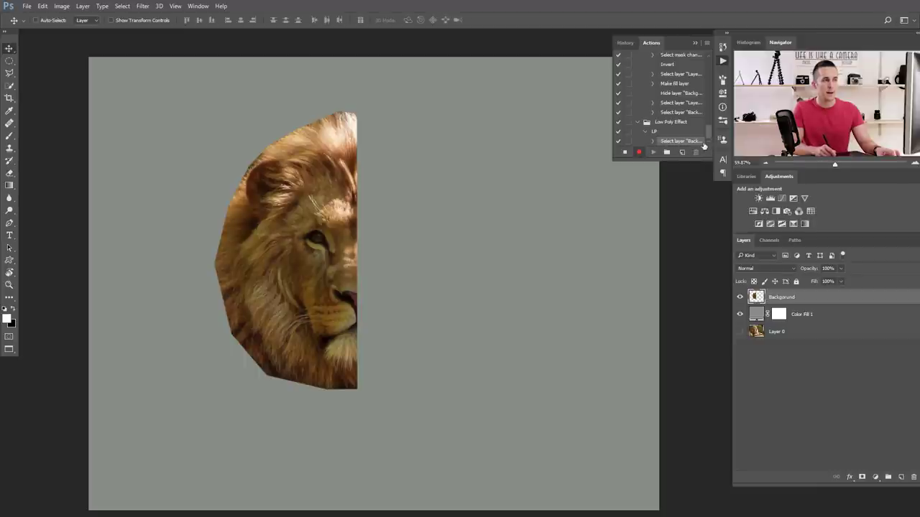
pyautogui.moveTo(609, 133)
pyautogui.mouseDown()
pyautogui.moveTo(570, 135)
pyautogui.moveTo(591, 137)
pyautogui.mouseUp()
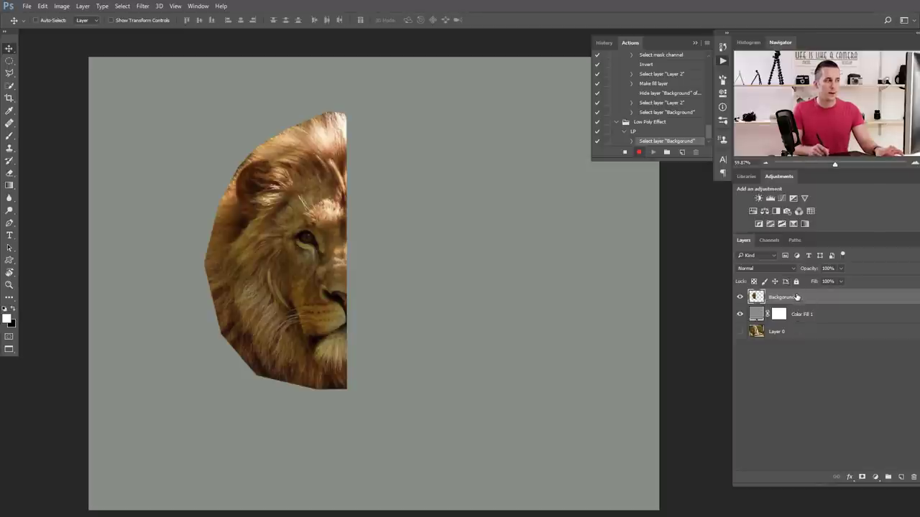
pyautogui.click(10, 73)
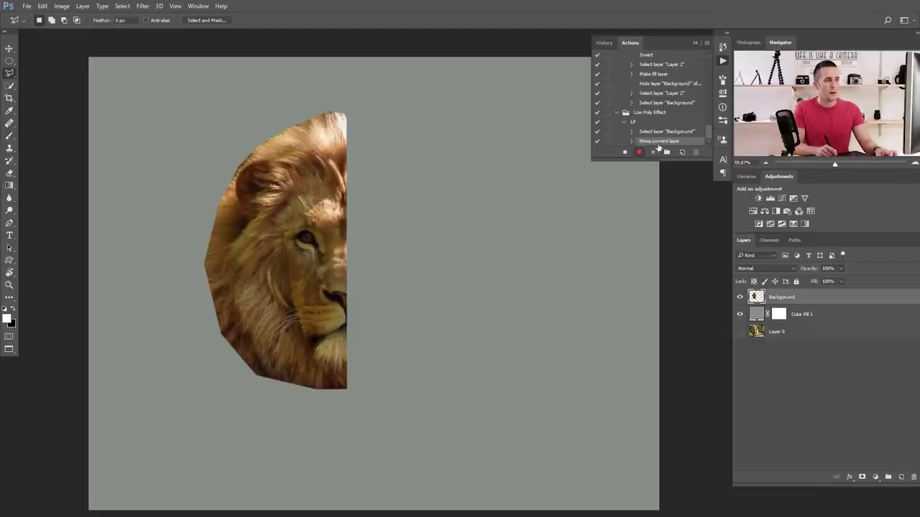
# Step: Undo the accidental layer move, stop recording, and delete the move and previous history state commands from the LP action
pyautogui.hotkey('ctrl', 'alt', 'z')
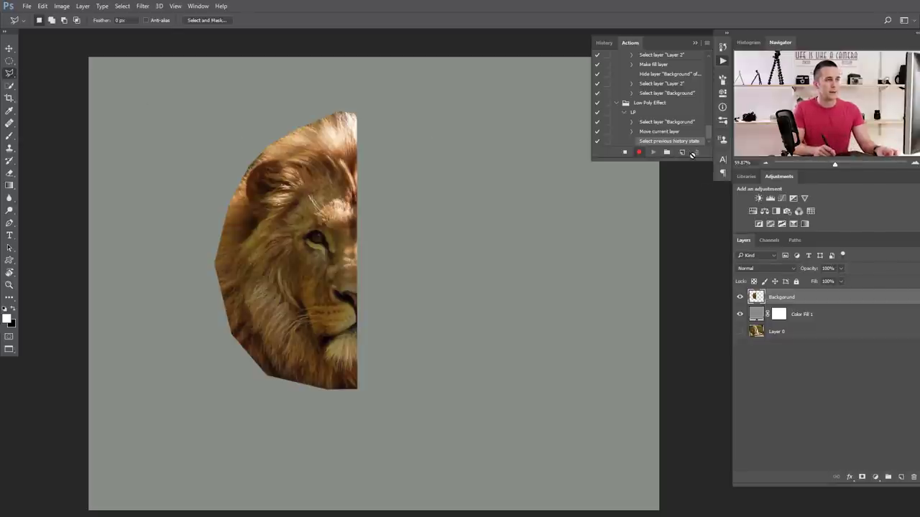
pyautogui.click(624, 151)
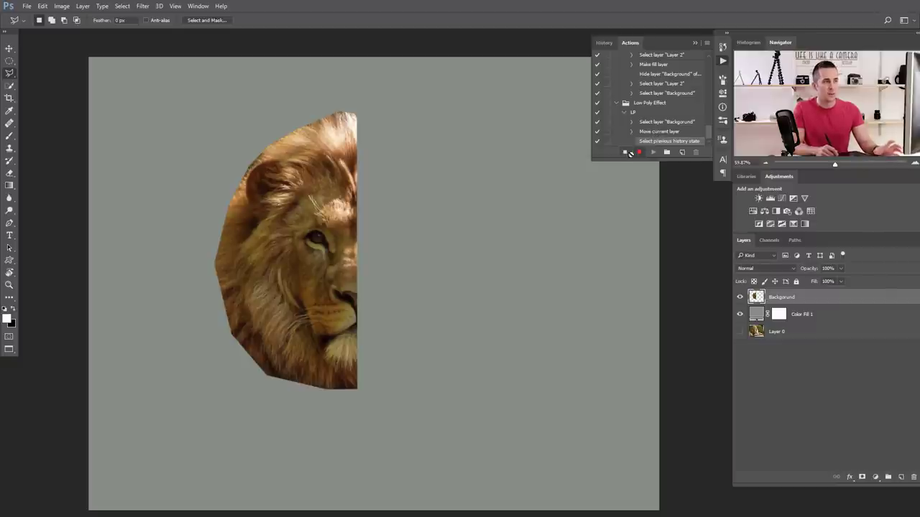
pyautogui.keyDown('shift'); pyautogui.click(672, 133); pyautogui.keyUp('shift')
pyautogui.click(695, 152)
pyautogui.click(450, 211)
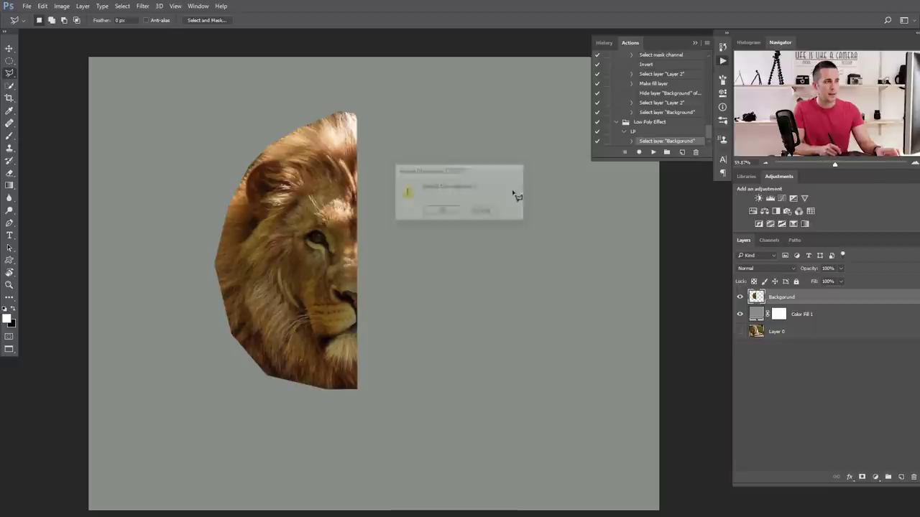
# Step: Resume recording the LP action and outline a triangular selection at the top of the mane beside the straight edge
pyautogui.click(639, 151)
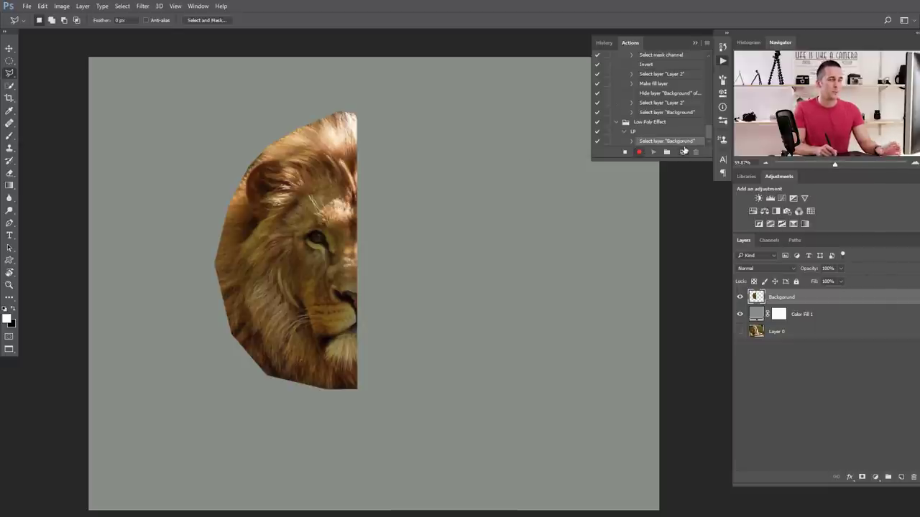
pyautogui.scroll(5, 314, 190)
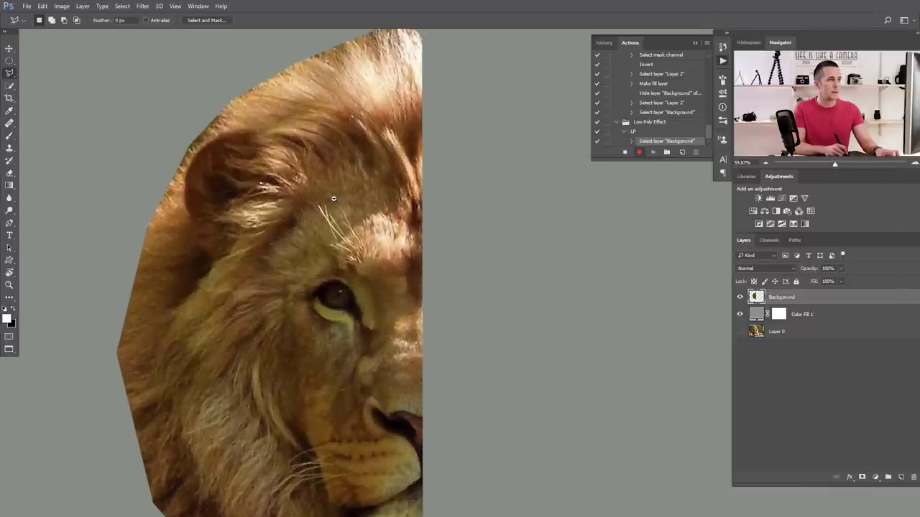
pyautogui.scroll(2, 350, 187)
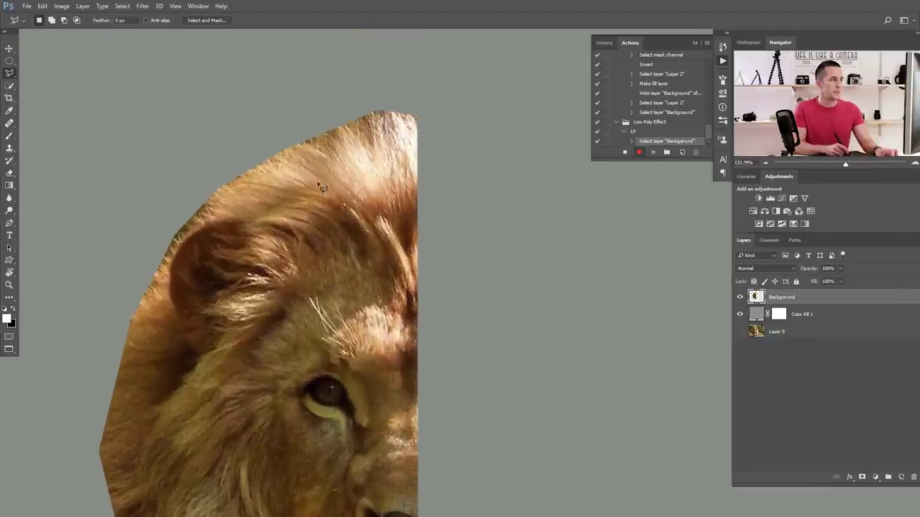
pyautogui.click(418, 119)
pyautogui.click(366, 121)
pyautogui.click(416, 181)
pyautogui.click(418, 119)
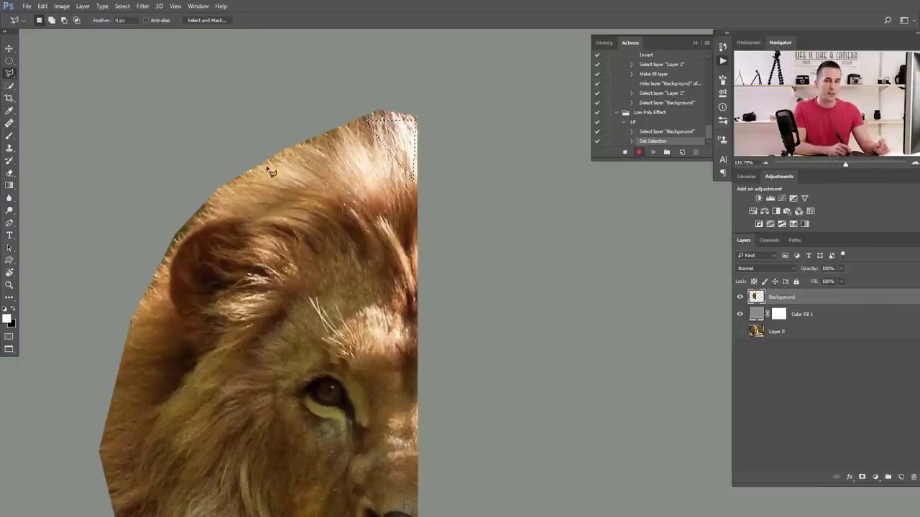
# Step: Clear the triangular selection, stop recording, and delete both Set Selection commands from the LP action
pyautogui.click(317, 198)
pyautogui.click(624, 153)
pyautogui.keyDown('shift'); pyautogui.click(655, 132); pyautogui.keyUp('shift')
pyautogui.click(695, 152)
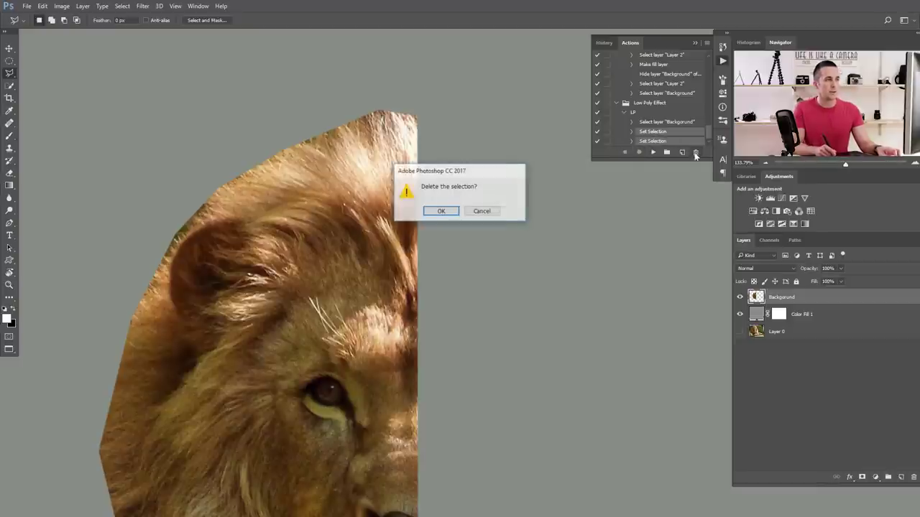
pyautogui.press('Return')
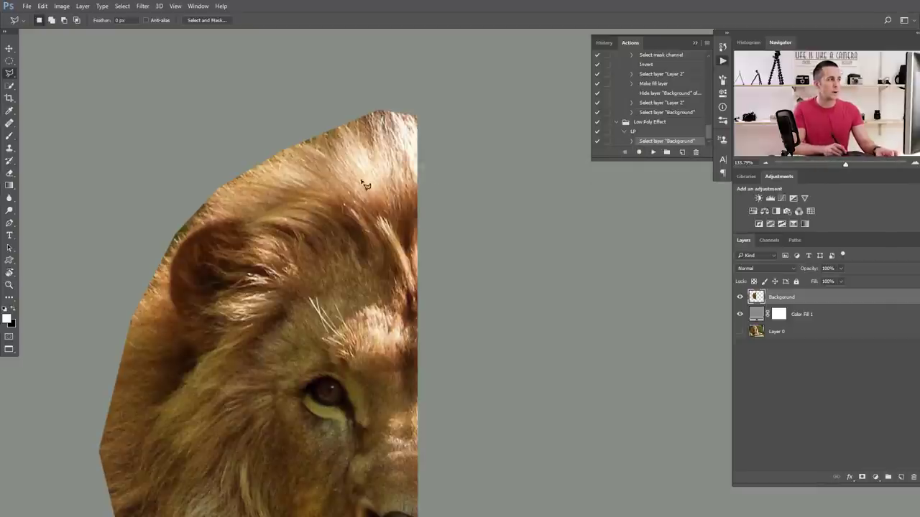
# Step: Display the grid over the canvas
pyautogui.scroll(-5, 363, 184)
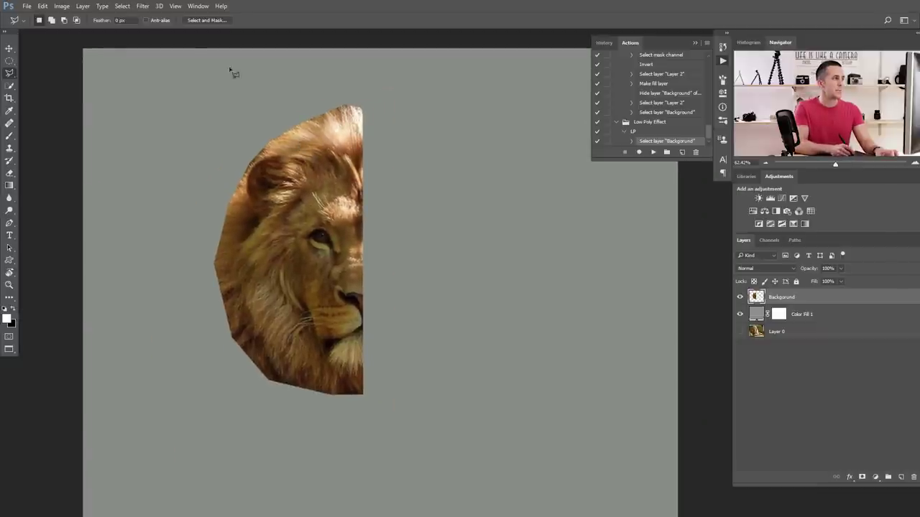
pyautogui.click(175, 6)
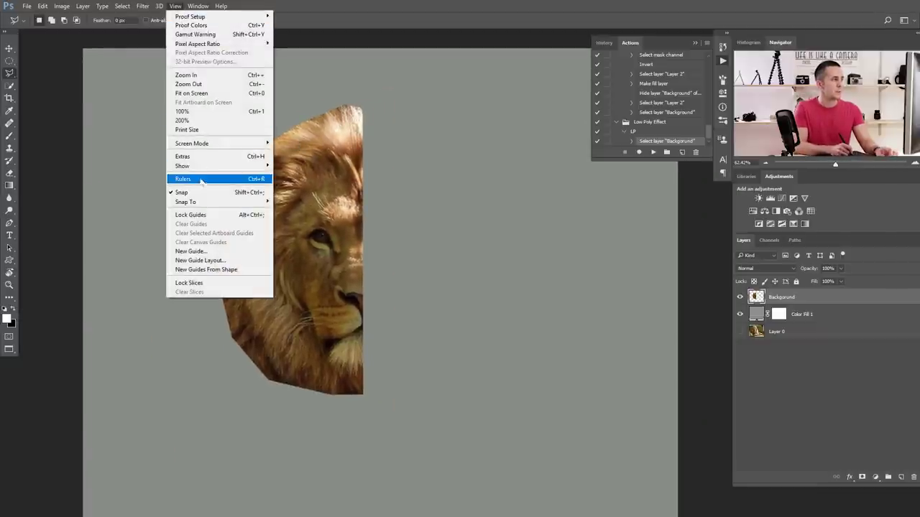
pyautogui.moveTo(205, 169)
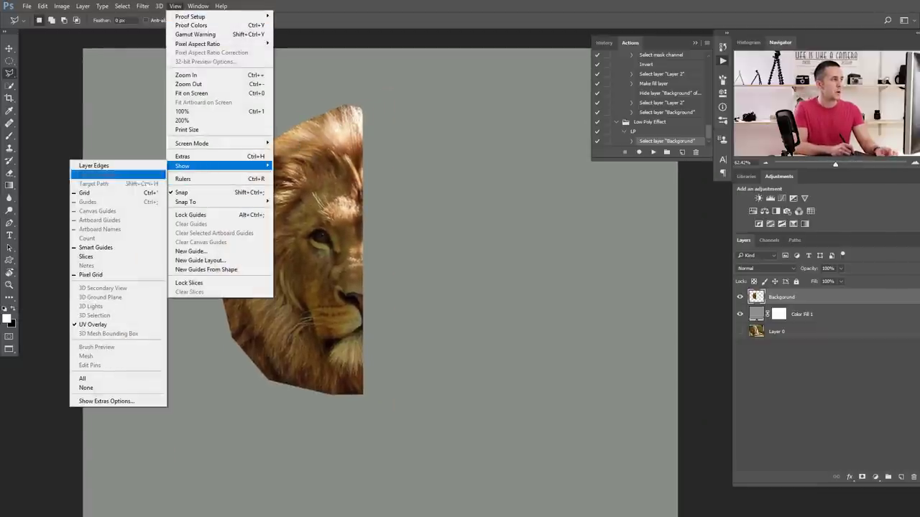
pyautogui.click(141, 194)
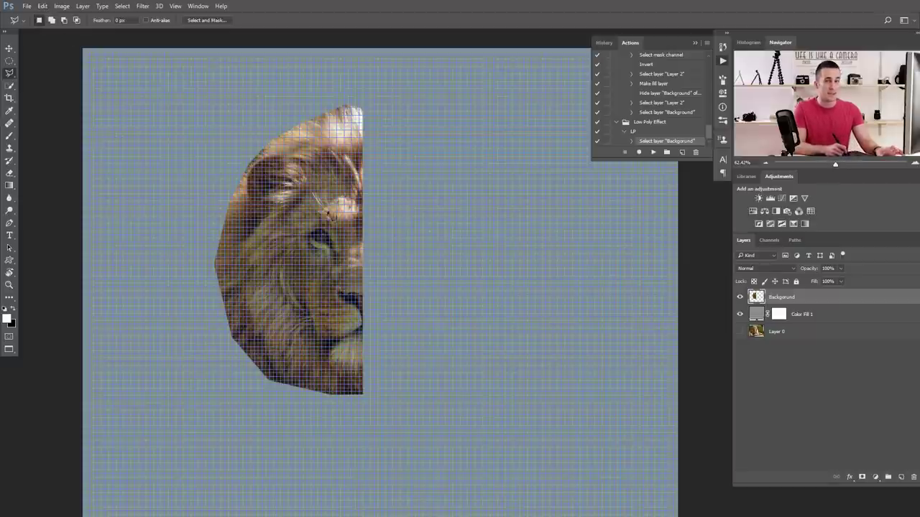
# Step: Set the grid subdivisions to 1 in the Guides, Grid & Slices preferences
pyautogui.click(43, 6)
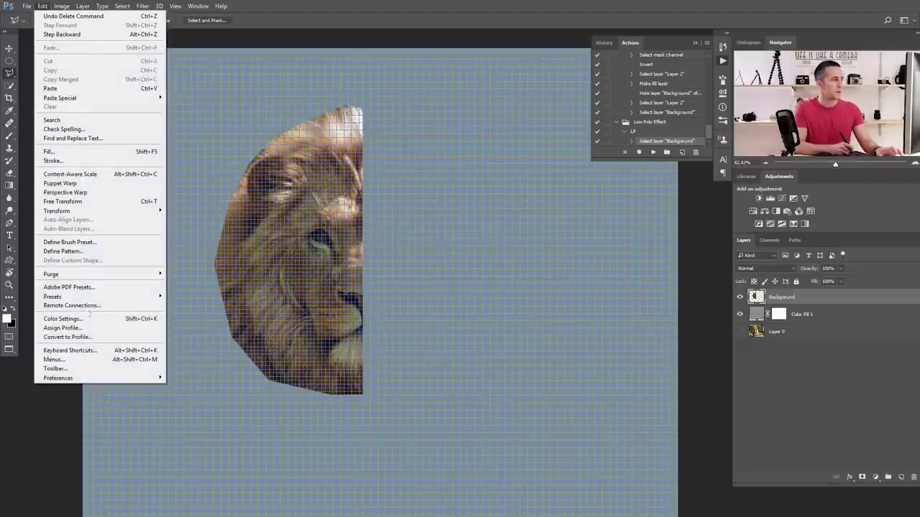
pyautogui.moveTo(87, 381)
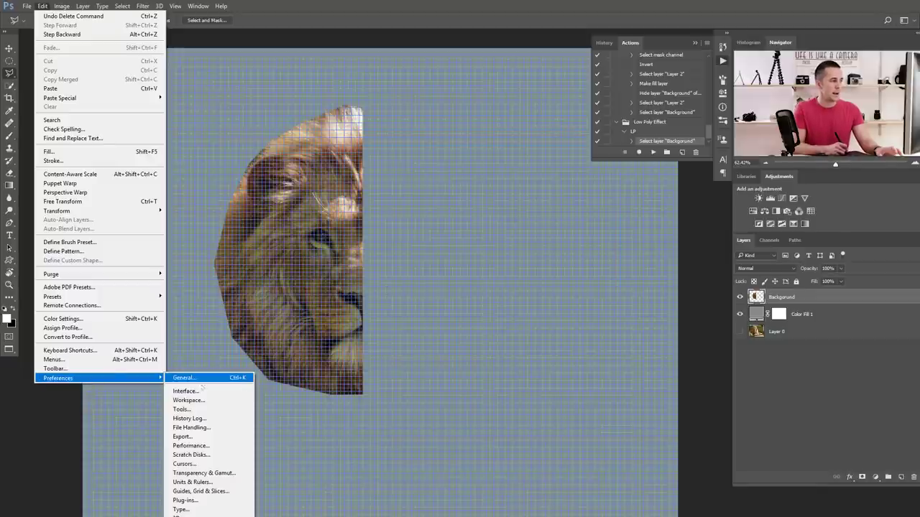
pyautogui.click(211, 379)
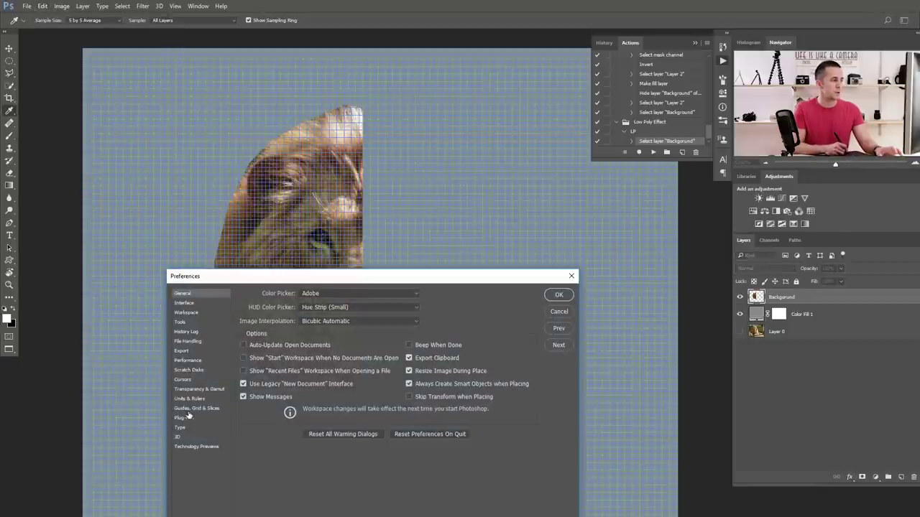
pyautogui.click(194, 408)
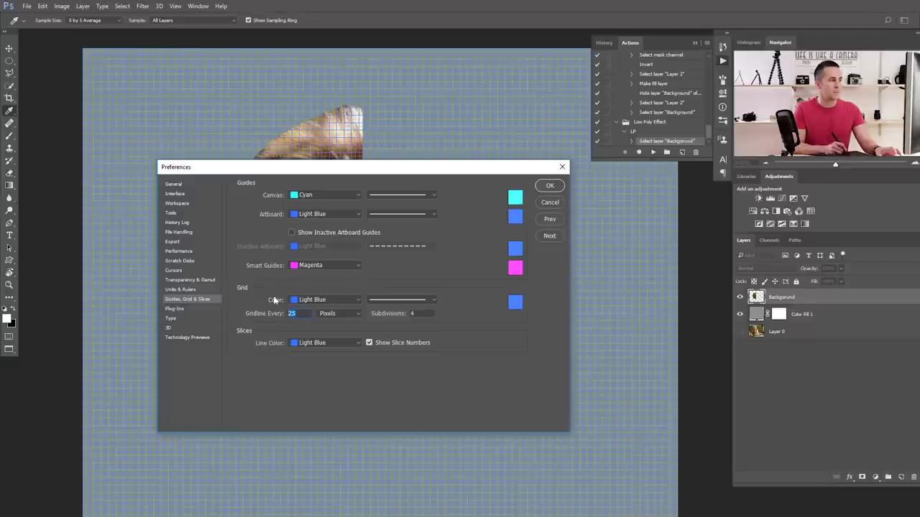
pyautogui.click(414, 313)
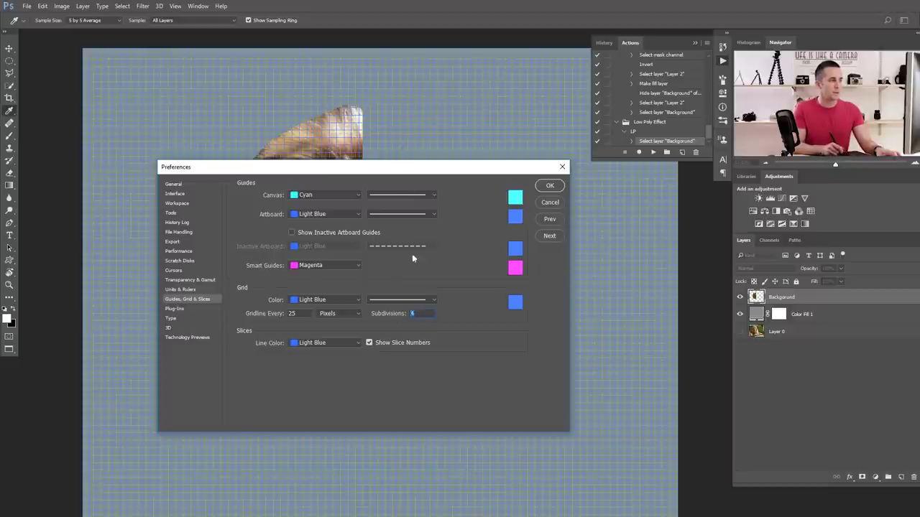
pyautogui.write('8')
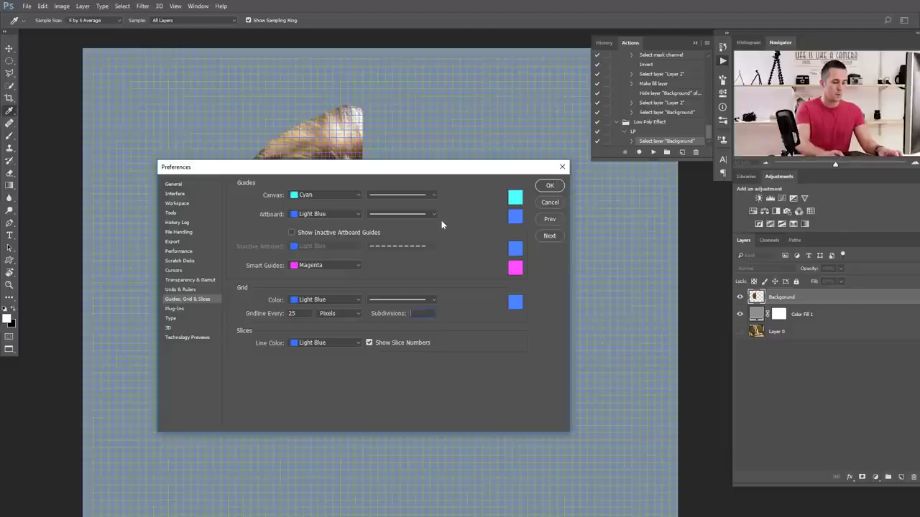
pyautogui.write('1')
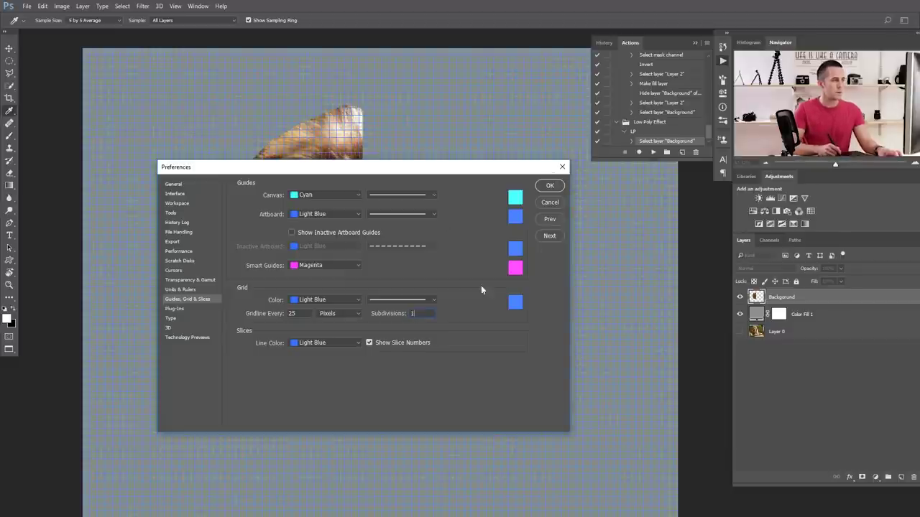
pyautogui.write('0')
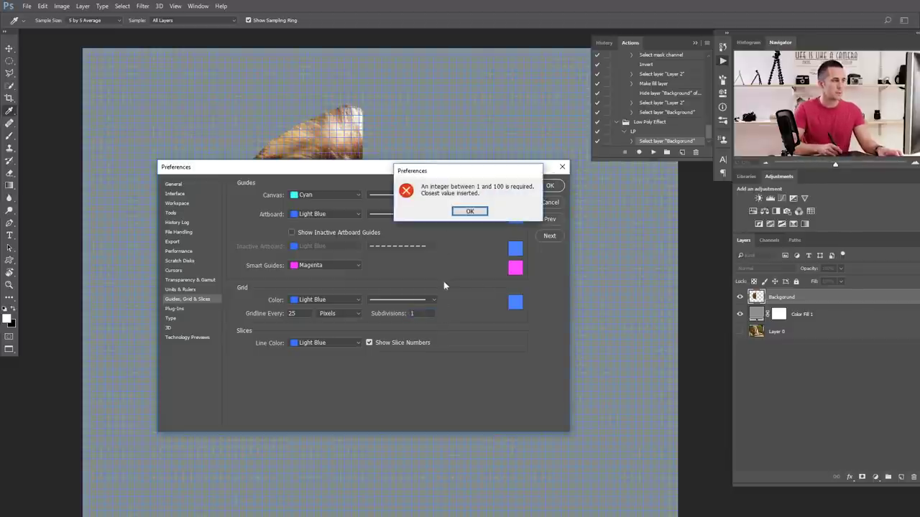
pyautogui.click(470, 211)
pyautogui.moveTo(408, 176); pyautogui.dragTo(416, 196)
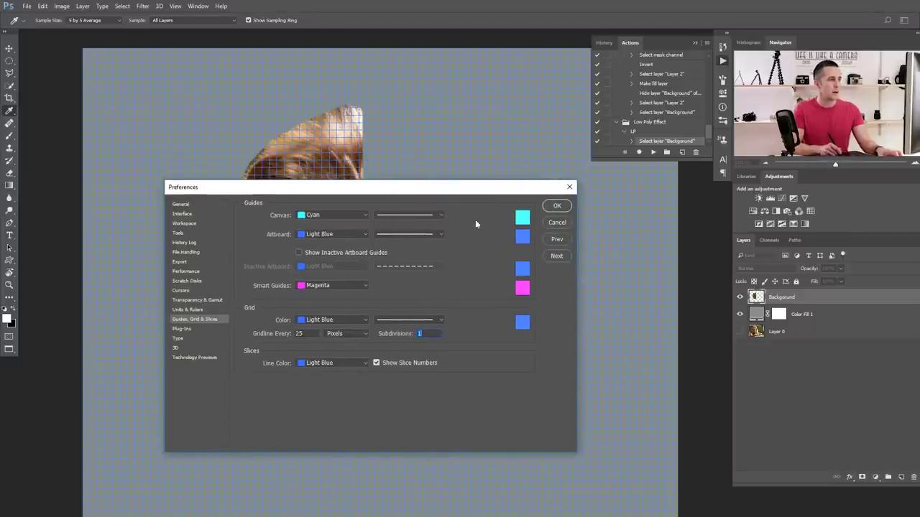
pyautogui.click(557, 205)
# Step: Activate the Polygonal Lasso tool and check whether snapping to the grid is enabled
pyautogui.press('l')
pyautogui.scroll(2, 336, 250)
pyautogui.moveTo(336, 251); pyautogui.dragTo(333, 250)
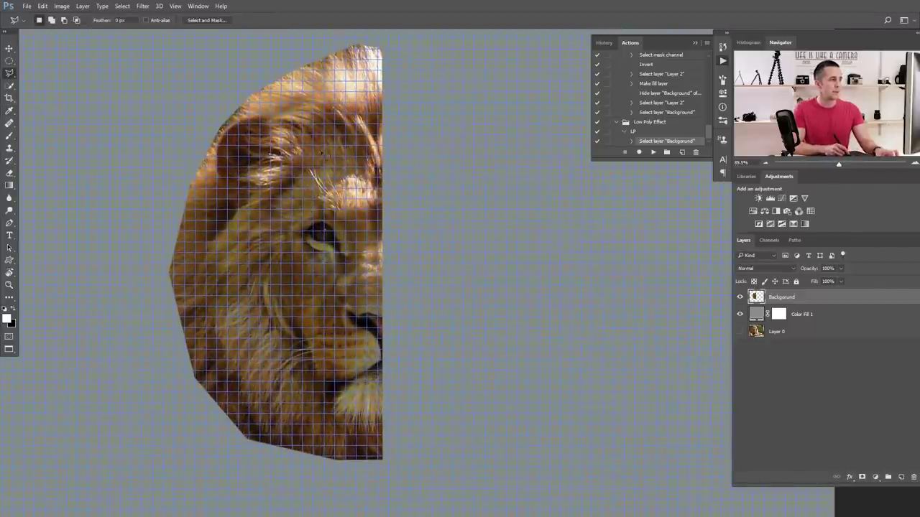
pyautogui.click(176, 7)
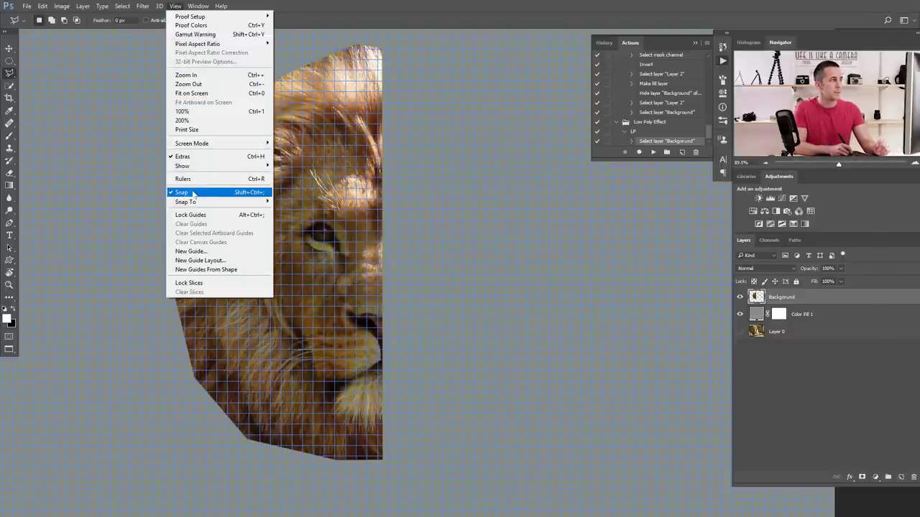
pyautogui.moveTo(191, 205)
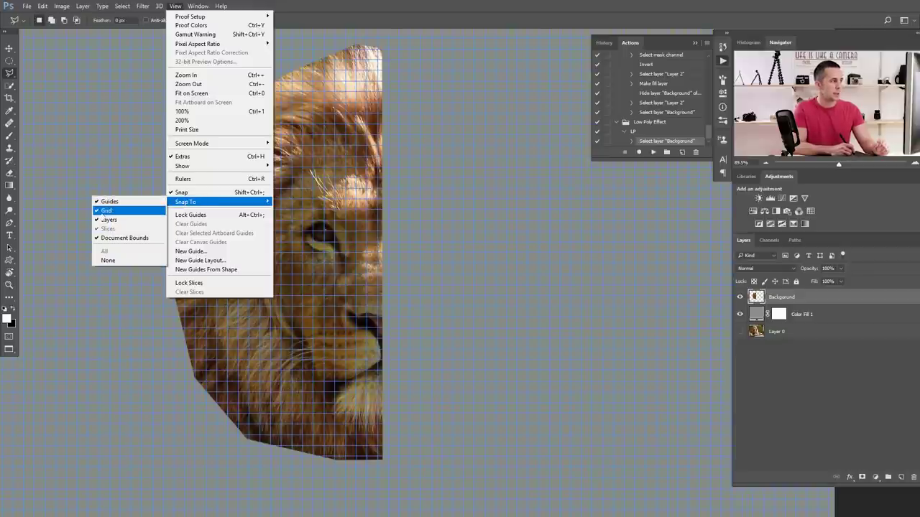
pyautogui.click(319, 7)
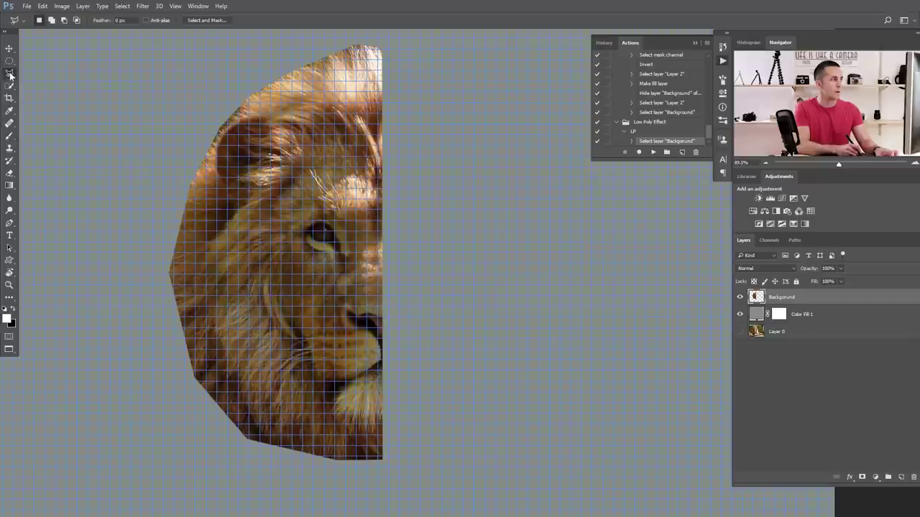
pyautogui.moveTo(312, 160); pyautogui.dragTo(309, 260)
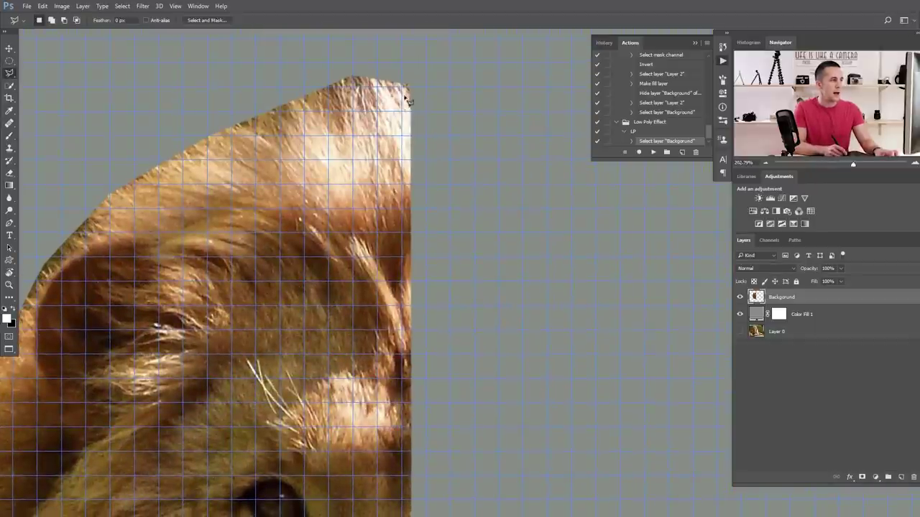
pyautogui.click(405, 89)
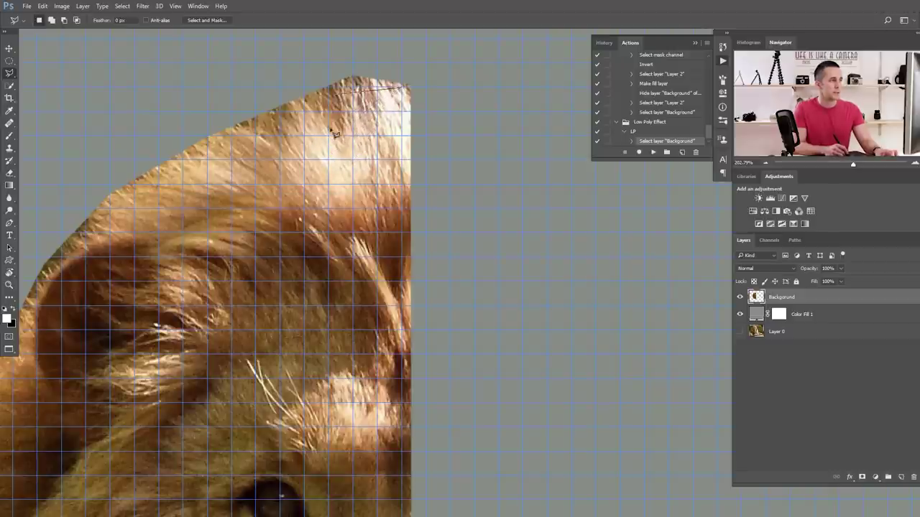
pyautogui.doubleClick(355, 89)
pyautogui.press('Return')
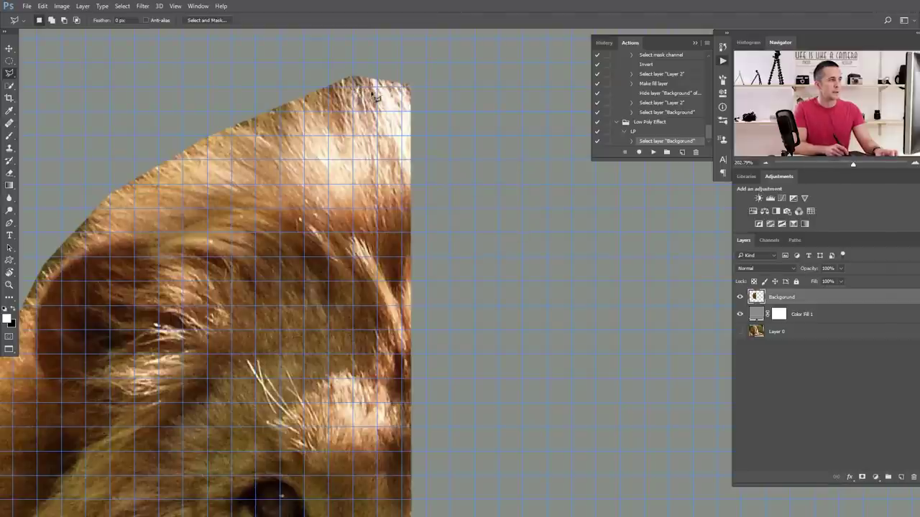
# Step: Outline a grid-snapped triangular selection with the Polygonal Lasso at the top of the mane beside the half face's straight edge
pyautogui.click(405, 88)
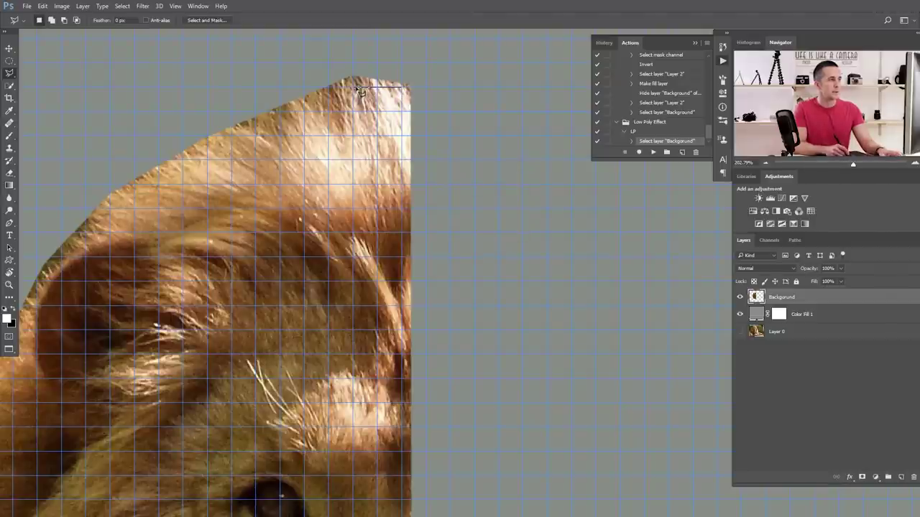
pyautogui.click(357, 90)
pyautogui.click(402, 158)
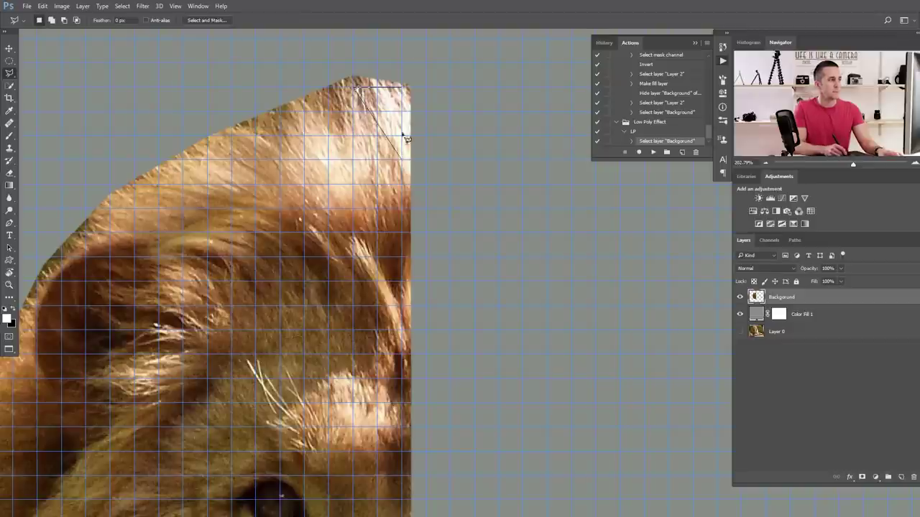
pyautogui.click(407, 91)
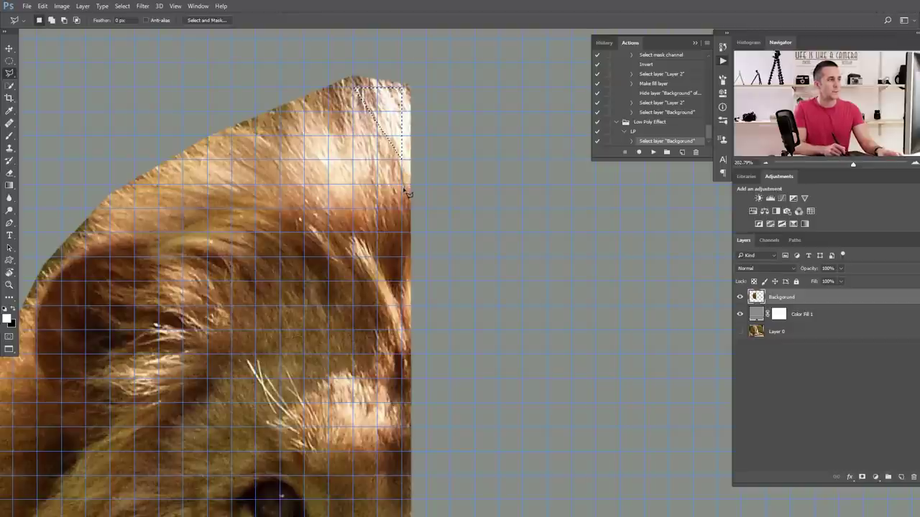
# Step: Clear the selection and shift the half-face layer slightly so its straight edge lines up with a vertical grid line
pyautogui.hotkey('ctrl', 'd')
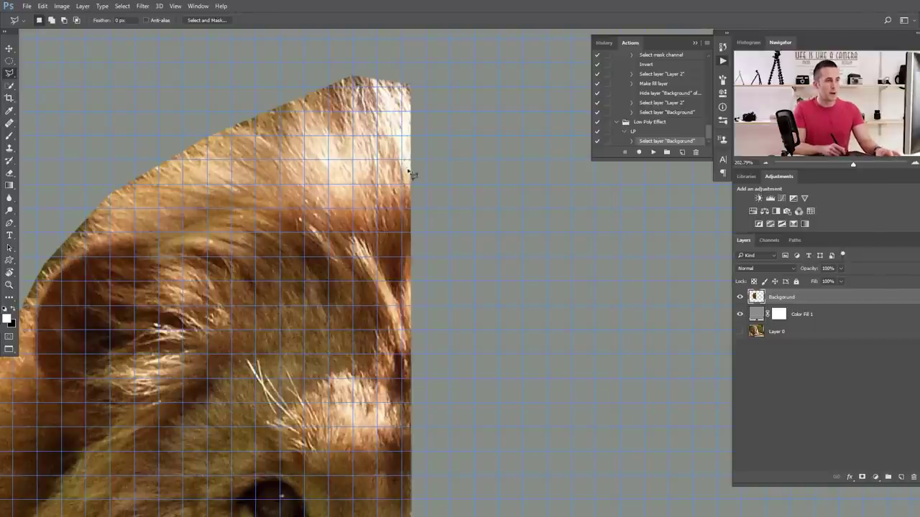
pyautogui.press('v')
pyautogui.moveTo(367, 224); pyautogui.dragTo(358, 219)
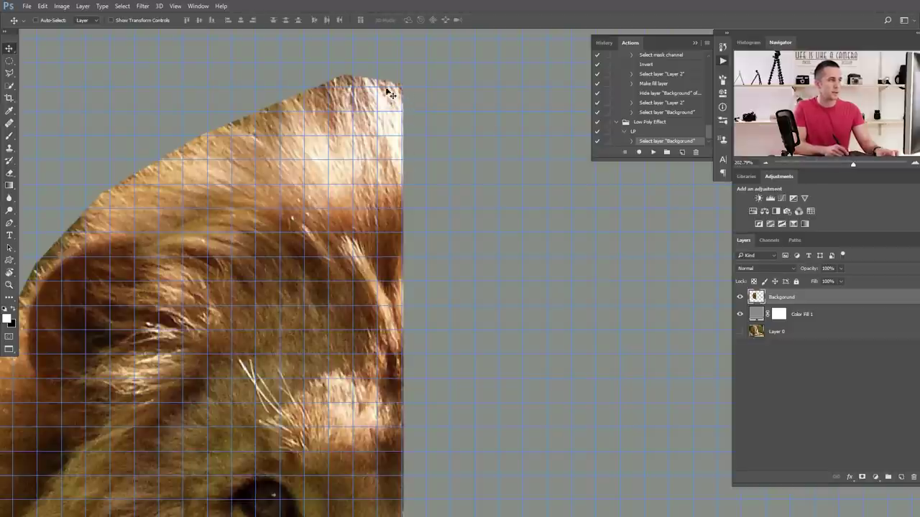
# Step: Resume recording the LP action and outline a grid-snapped triangle with the Polygonal Lasso at the mane's top beside the straight edge
pyautogui.click(638, 153)
pyautogui.click(9, 73)
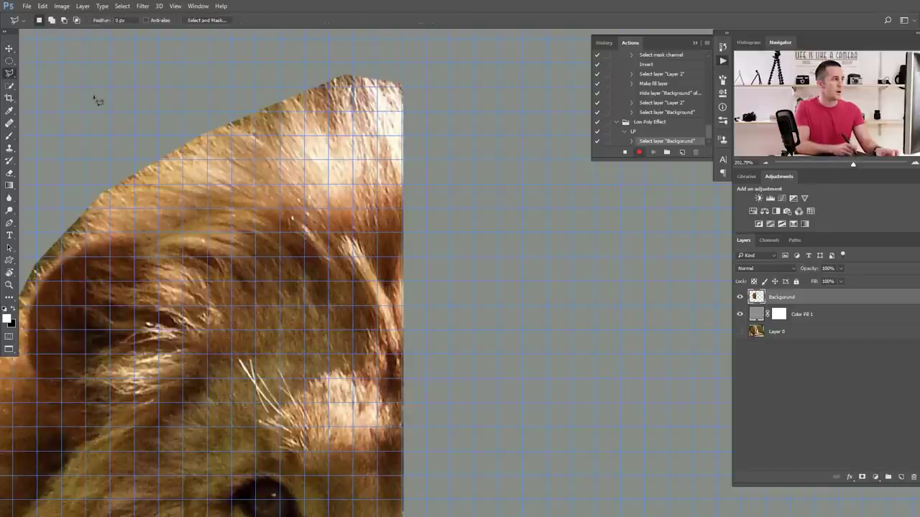
pyautogui.click(401, 88)
pyautogui.click(353, 88)
pyautogui.click(402, 159)
pyautogui.click(404, 90)
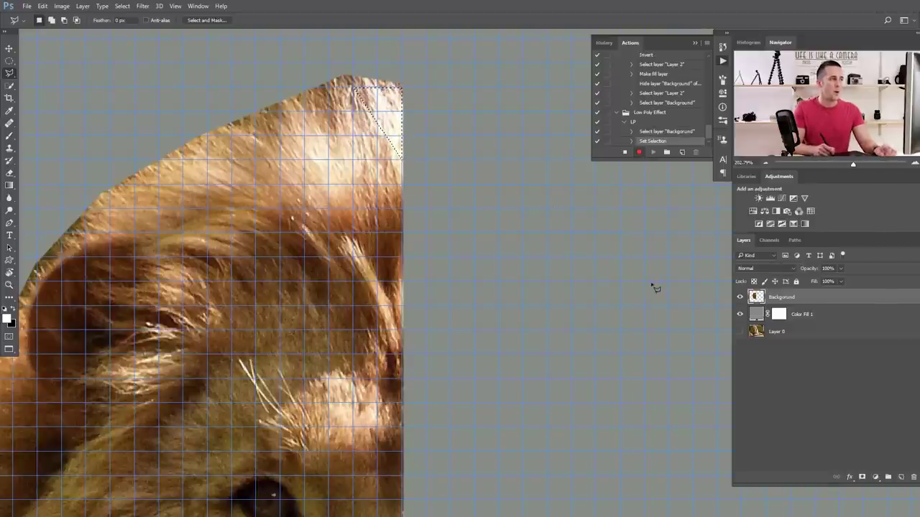
# Step: Record an Average blur, a copy of the triangle to a new layer and reselection of the Background layer, ending the recording
pyautogui.click(142, 6)
pyautogui.moveTo(155, 113)
pyautogui.click(118, 113)
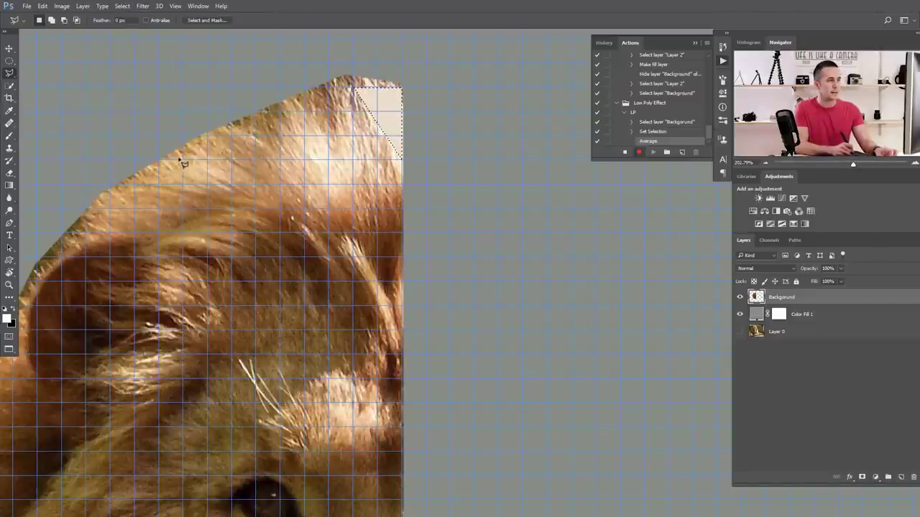
pyautogui.hotkey('ctrl', 'j')
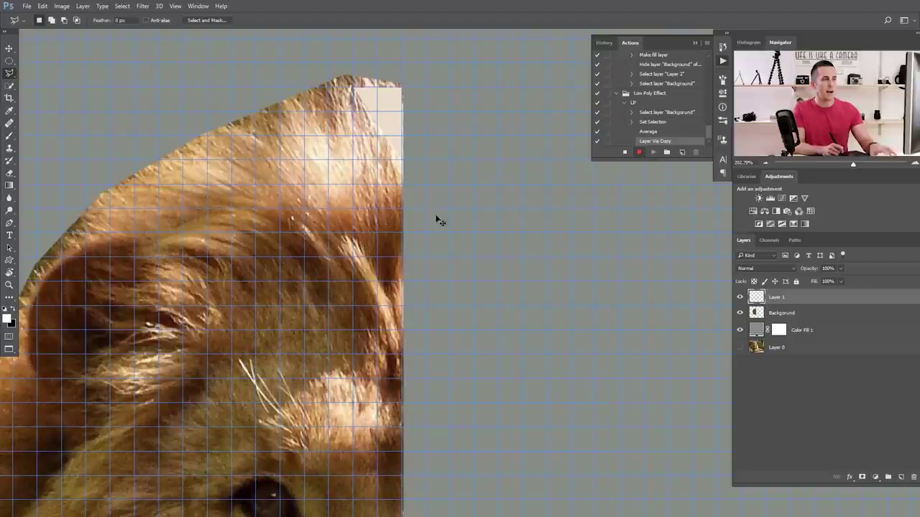
pyautogui.click(791, 314)
pyautogui.click(624, 153)
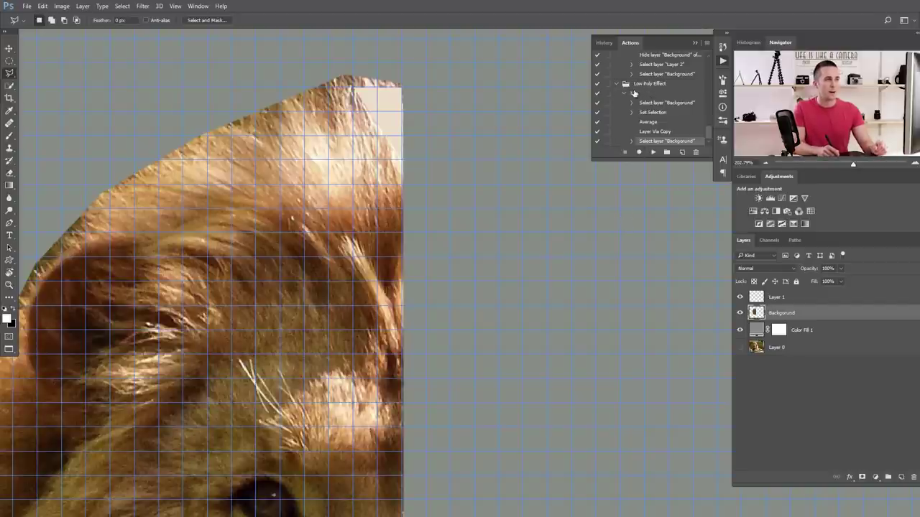
# Step: Try playing the LP action on a second triangular selection that shares the first triangle's diagonal edge
pyautogui.click(634, 94)
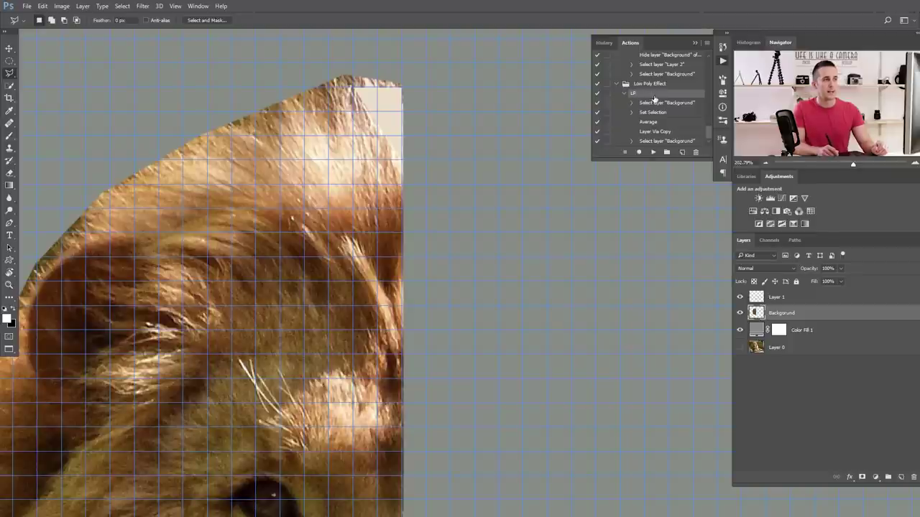
pyautogui.click(651, 105)
pyautogui.click(635, 94)
pyautogui.click(351, 87)
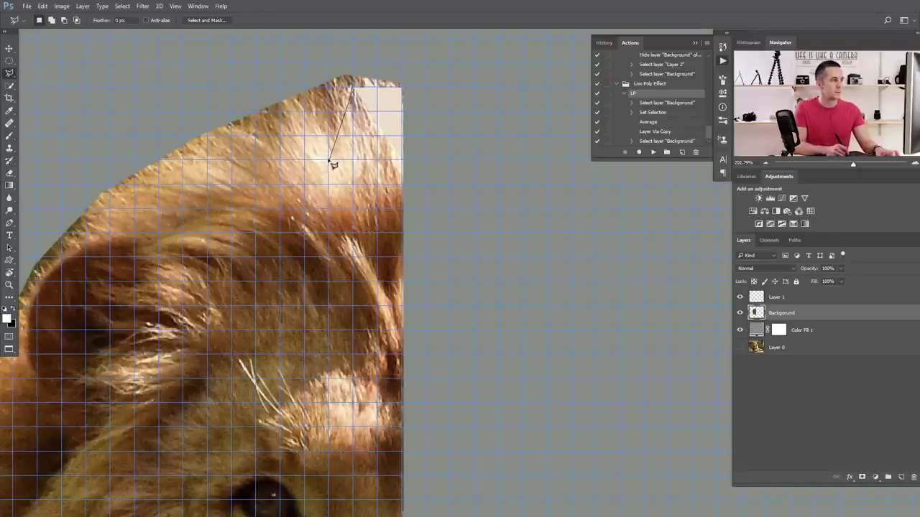
pyautogui.click(330, 159)
pyautogui.click(401, 160)
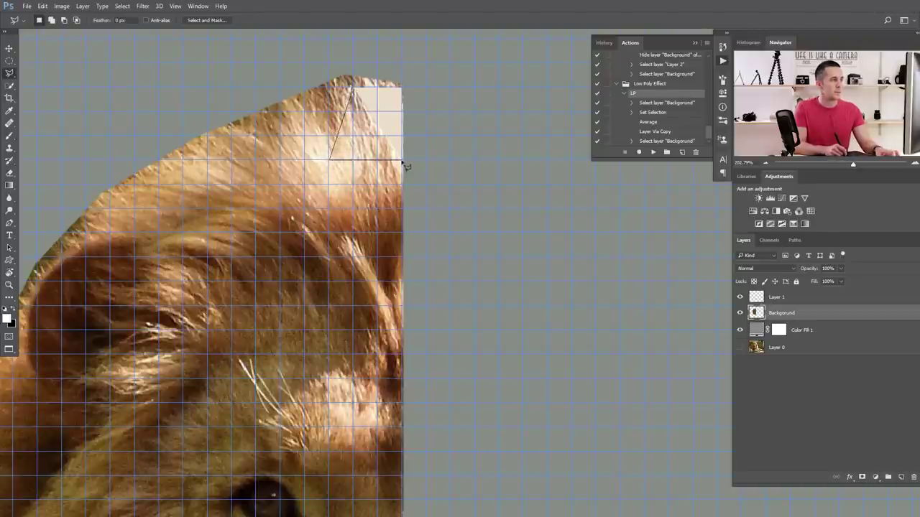
pyautogui.click(356, 94)
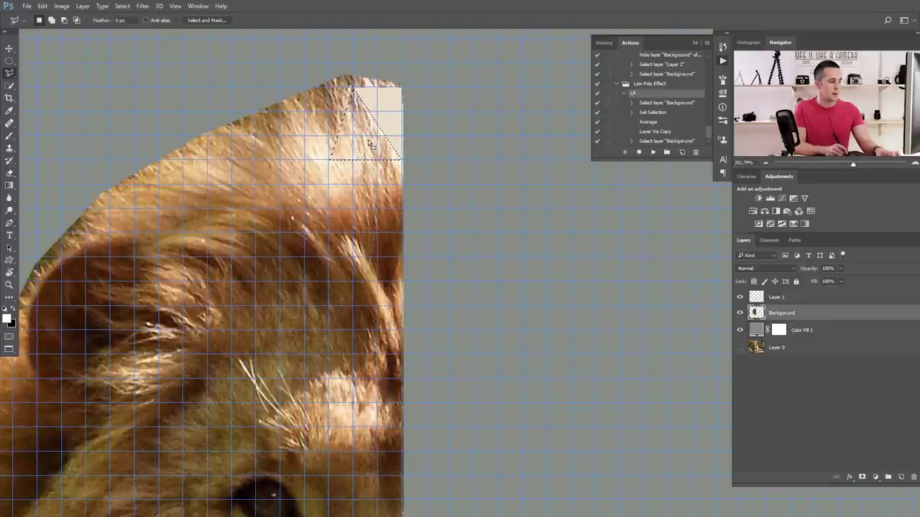
pyautogui.press('F2')
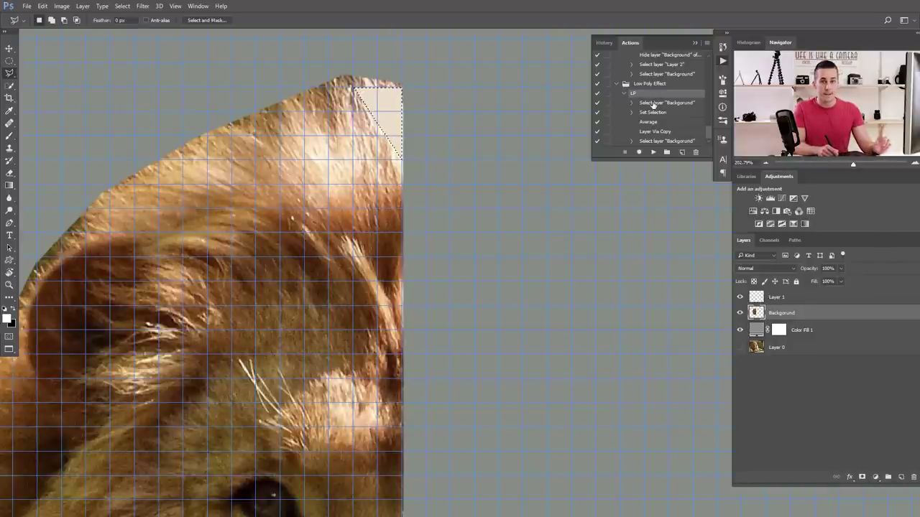
# Step: Check the keyboard shortcut assigned to the Play command for Actions among the Panel Menus shortcuts
pyautogui.click(42, 6)
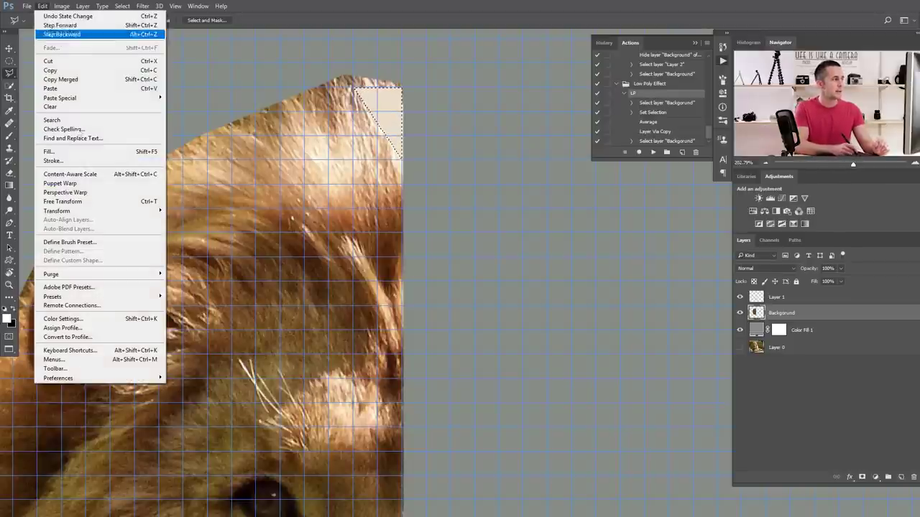
pyautogui.click(106, 352)
pyautogui.click(333, 128)
pyautogui.click(338, 143)
pyautogui.click(280, 192)
pyautogui.click(324, 260)
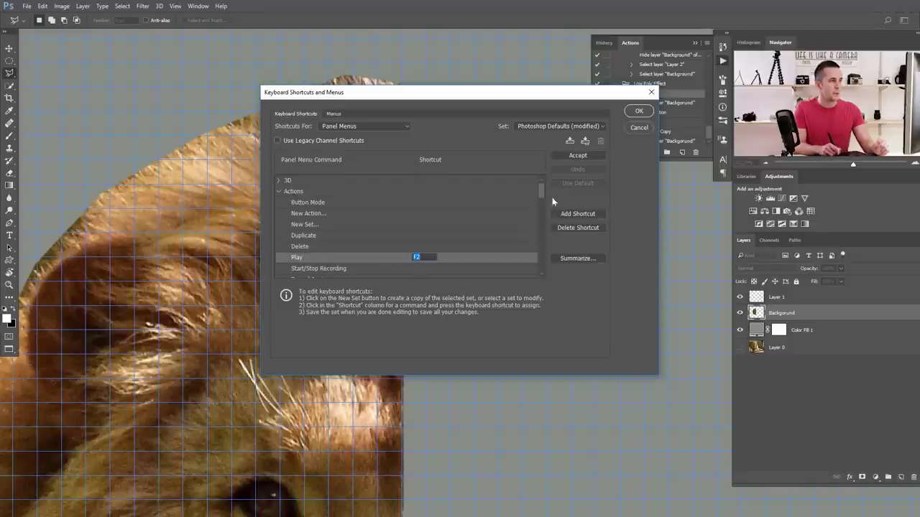
pyautogui.click(638, 113)
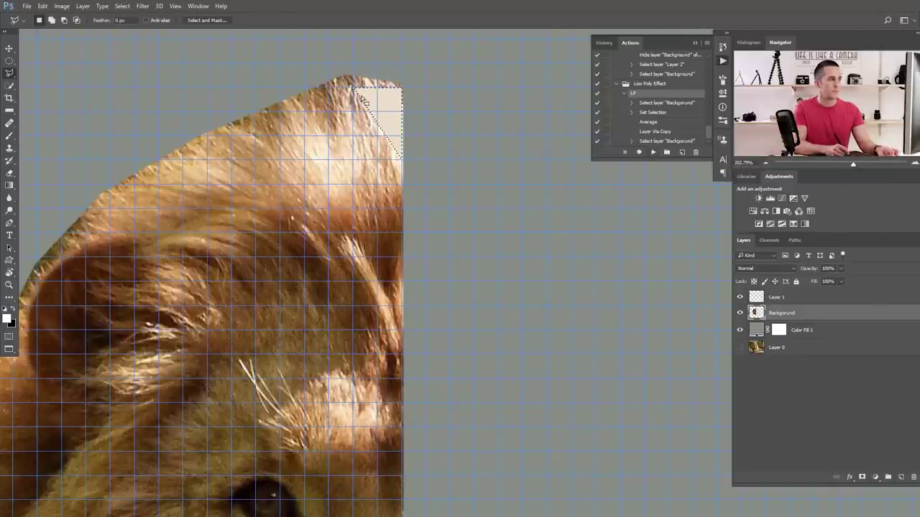
# Step: Clear the selection and delete the recorded Set Selection command from the LP action
pyautogui.hotkey('ctrl', 'd')
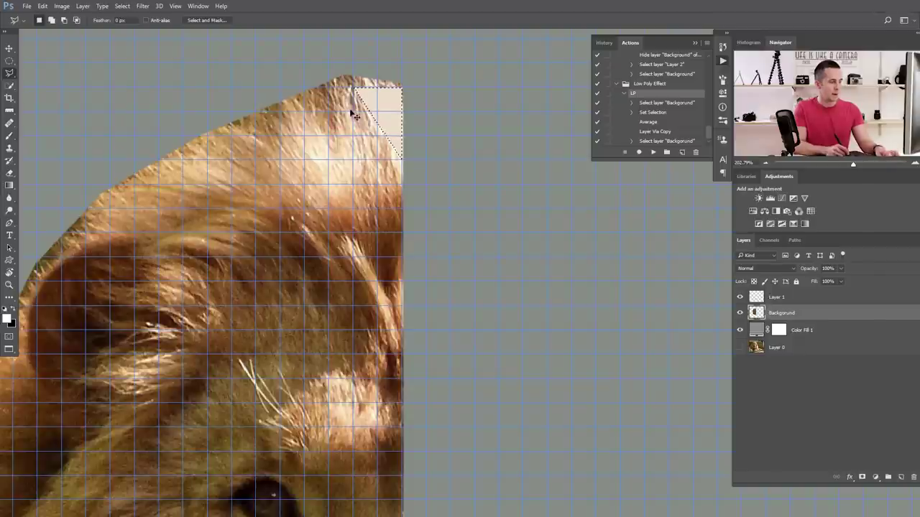
pyautogui.click(656, 113)
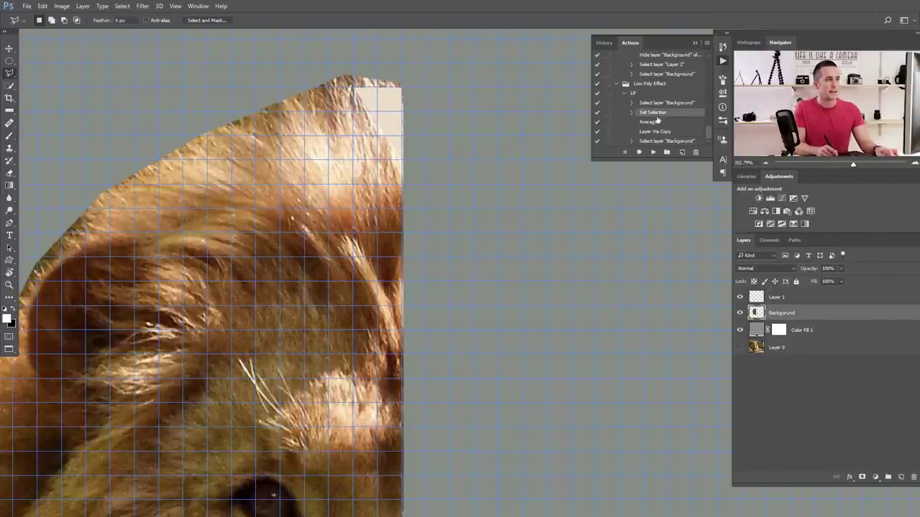
pyautogui.click(697, 153)
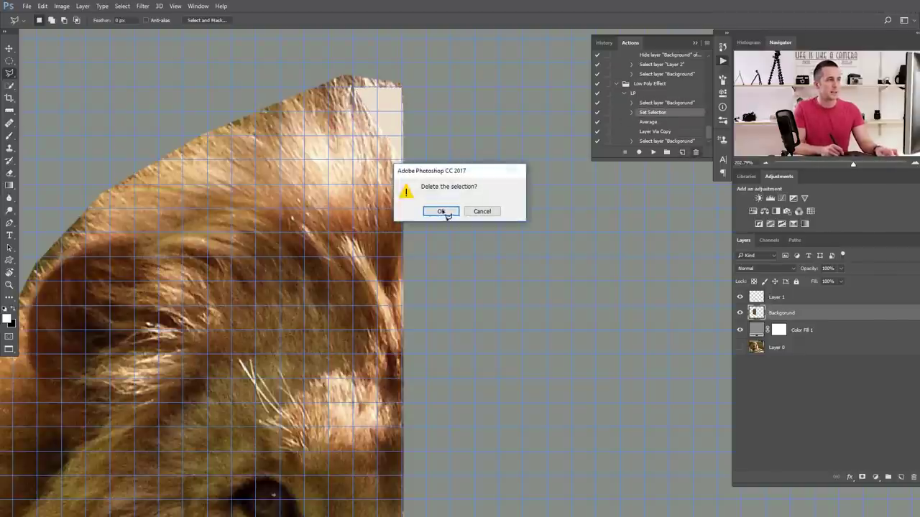
pyautogui.click(442, 210)
# Step: Outline an upward-pointing triangle against the first one's diagonal edge and run the LP action on it
pyautogui.click(632, 104)
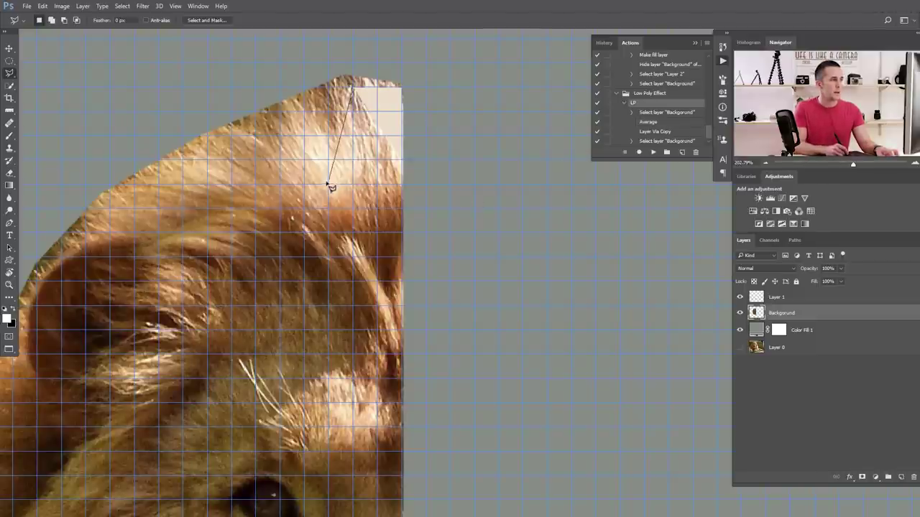
pyautogui.click(305, 159)
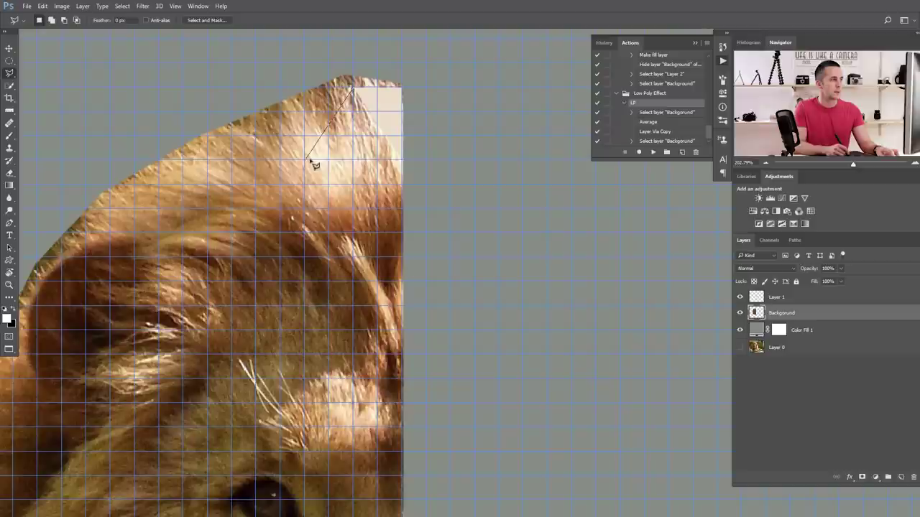
pyautogui.click(401, 160)
pyautogui.click(352, 88)
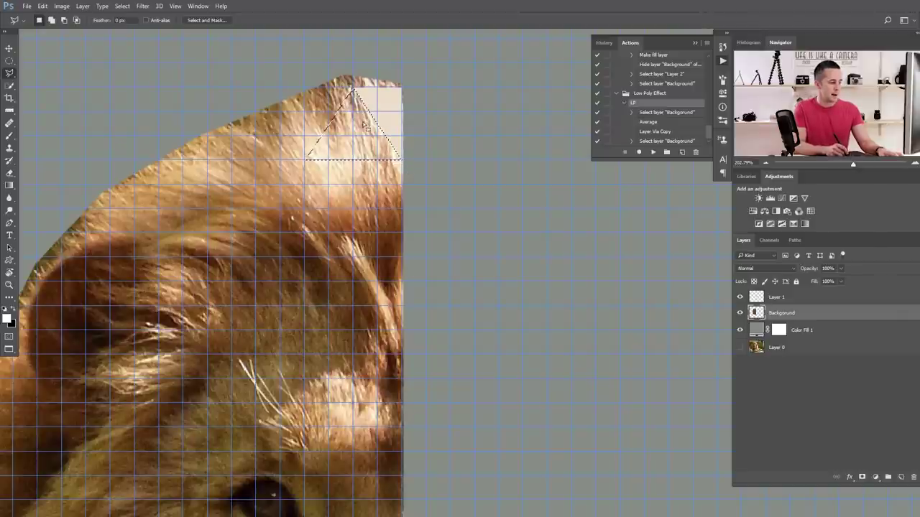
pyautogui.press('F2')
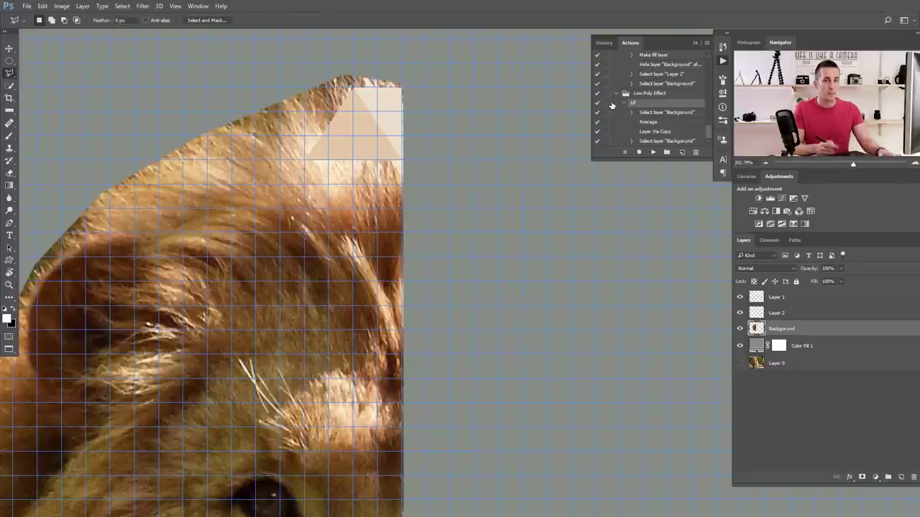
# Step: Outline a downward-pointing triangle directly beneath the second one, sharing its base, and run the LP action on it
pyautogui.click(309, 166)
pyautogui.click(353, 208)
pyautogui.click(403, 159)
pyautogui.click(309, 165)
pyautogui.hotkey('ctrl', 'j')
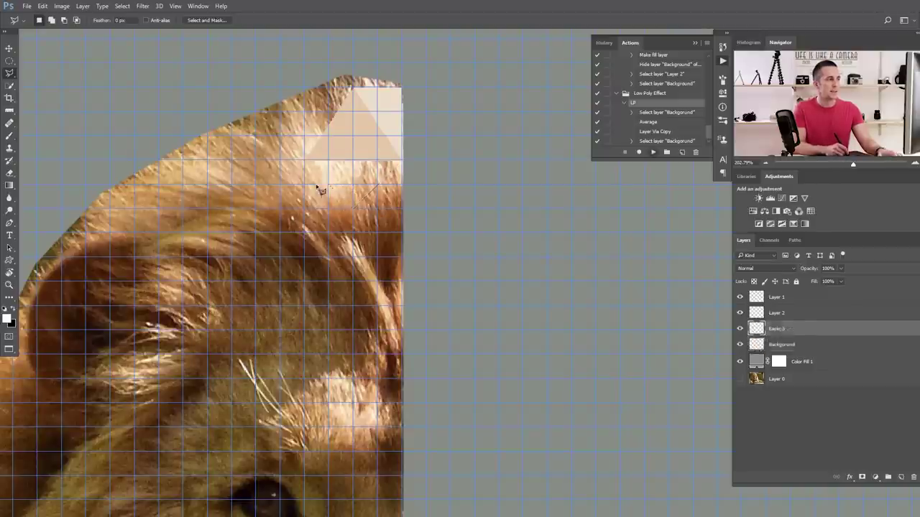
pyautogui.hotkey('alt', '[')
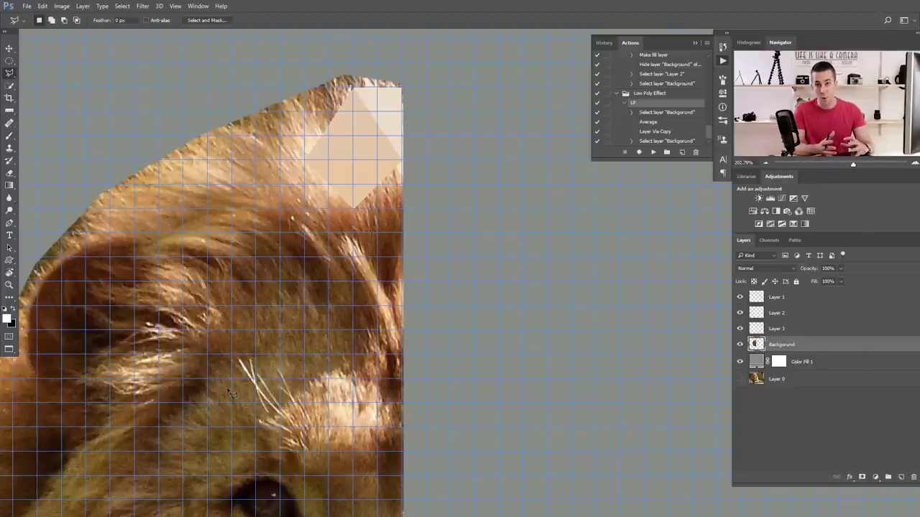
# Step: Examine the half face's ear, eye, nose and mane against the grid to plan the triangle layout
pyautogui.moveTo(264, 353); pyautogui.dragTo(330, 204)
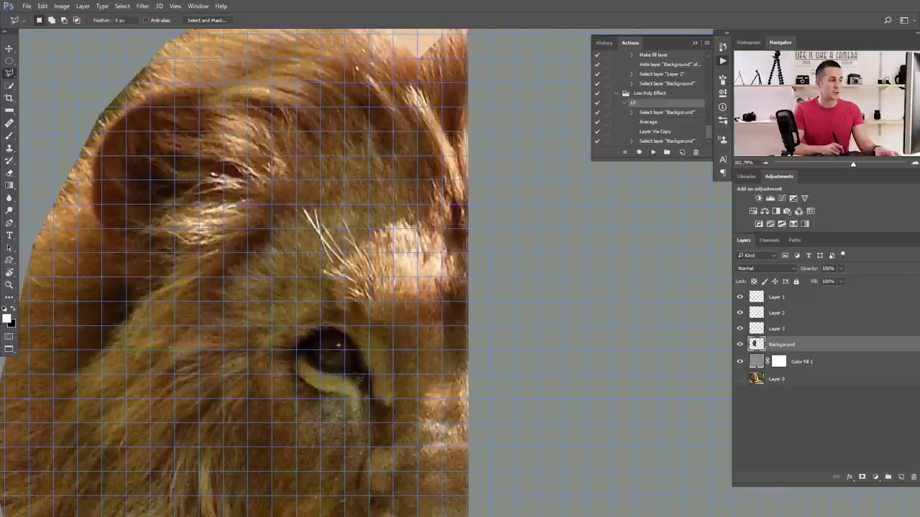
pyautogui.moveTo(317, 355); pyautogui.dragTo(320, 304)
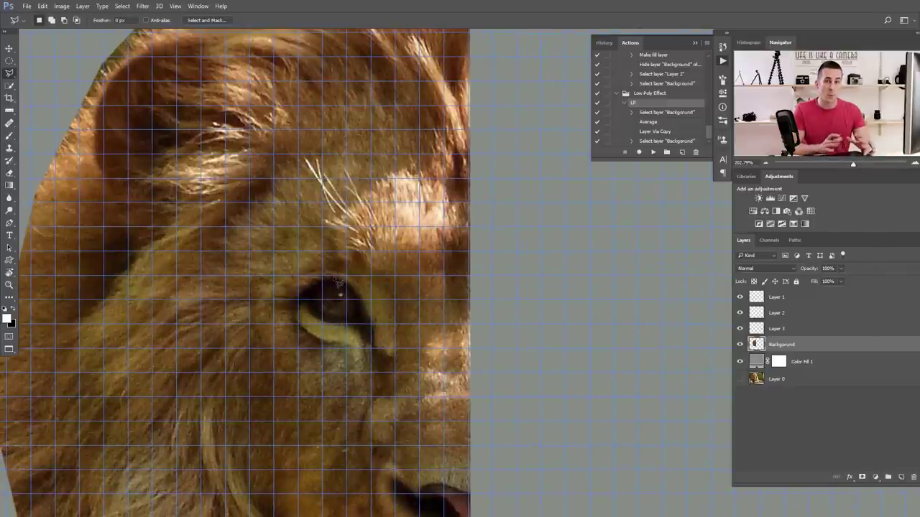
pyautogui.moveTo(336, 280); pyautogui.dragTo(313, 147)
pyautogui.moveTo(356, 303); pyautogui.dragTo(415, 435)
pyautogui.moveTo(364, 220); pyautogui.dragTo(354, 334)
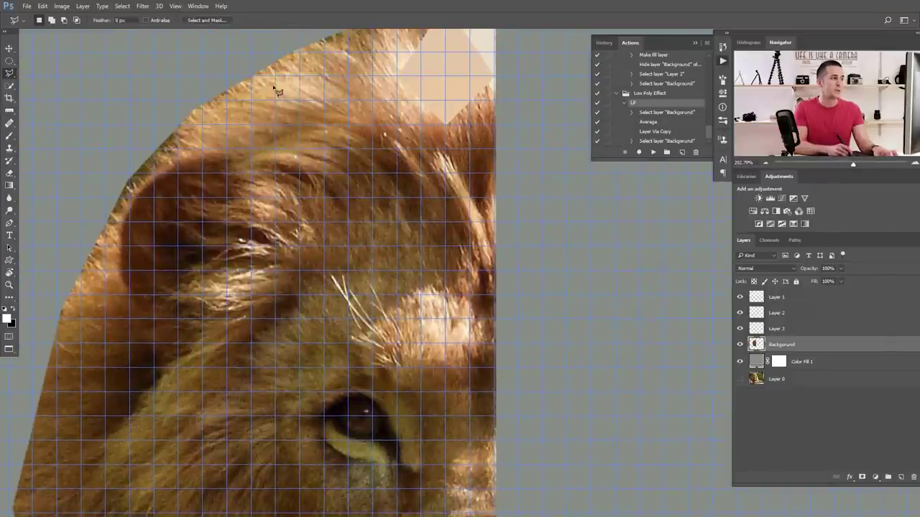
pyautogui.moveTo(206, 386); pyautogui.dragTo(223, 239)
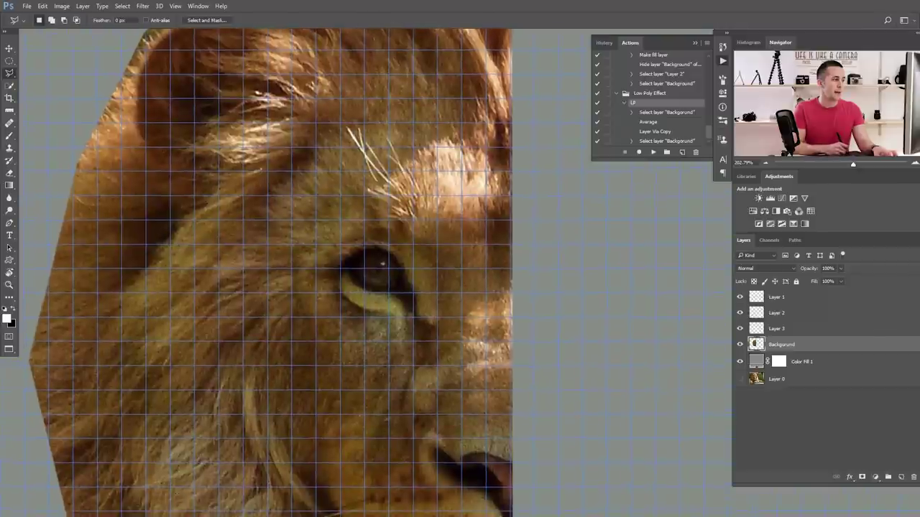
pyautogui.moveTo(294, 211); pyautogui.dragTo(251, 384)
pyautogui.moveTo(289, 192); pyautogui.dragTo(302, 285)
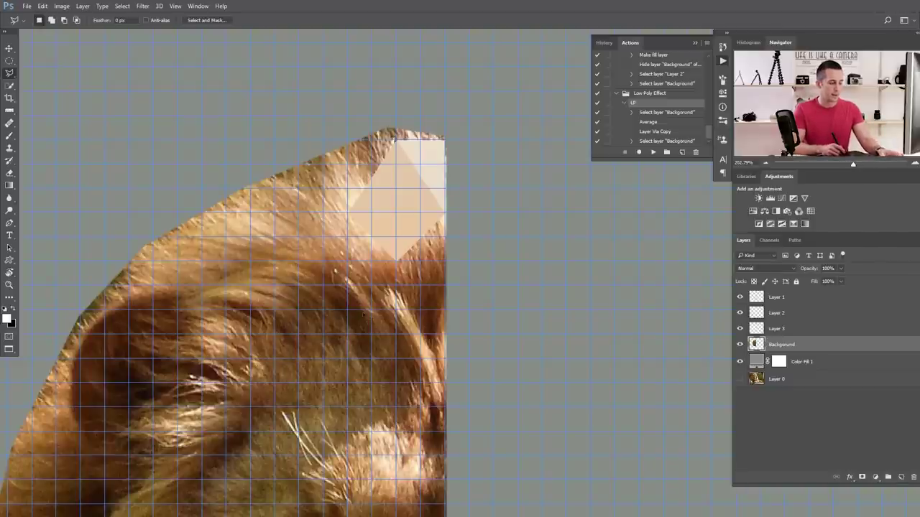
# Step: Outline a triangle between the mane's upper outline and the second triangle's outer side, and run the LP action on it
pyautogui.click(394, 140)
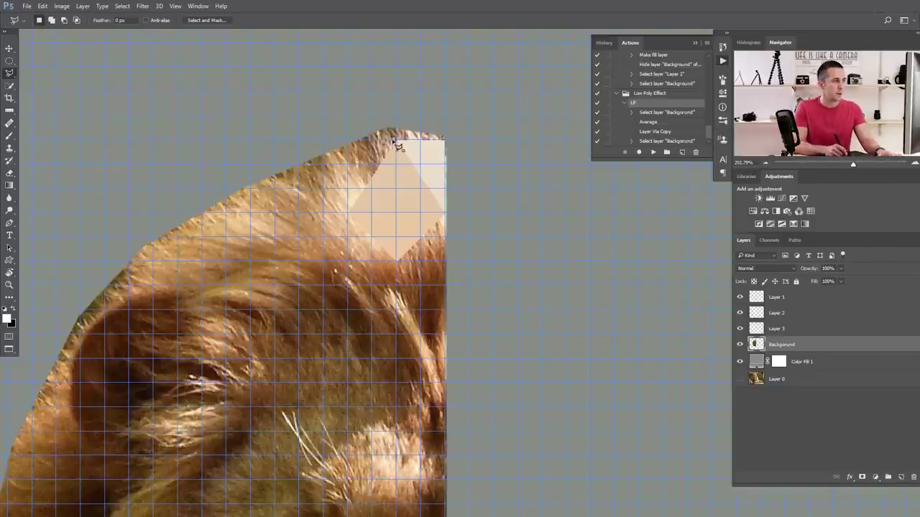
pyautogui.click(325, 165)
pyautogui.click(352, 217)
pyautogui.click(395, 141)
pyautogui.hotkey('ctrl', 'j')
# Step: Outline the next triangle outward along the mane's upper outline, with a horizontal base, and run the LP action on it
pyautogui.click(322, 168)
pyautogui.click(251, 213)
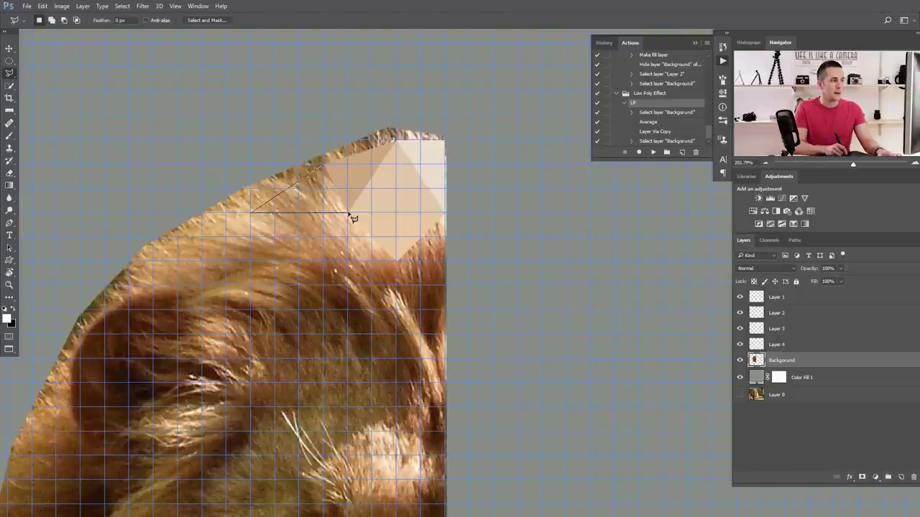
pyautogui.doubleClick(352, 217)
pyautogui.hotkey('ctrl', 'j')
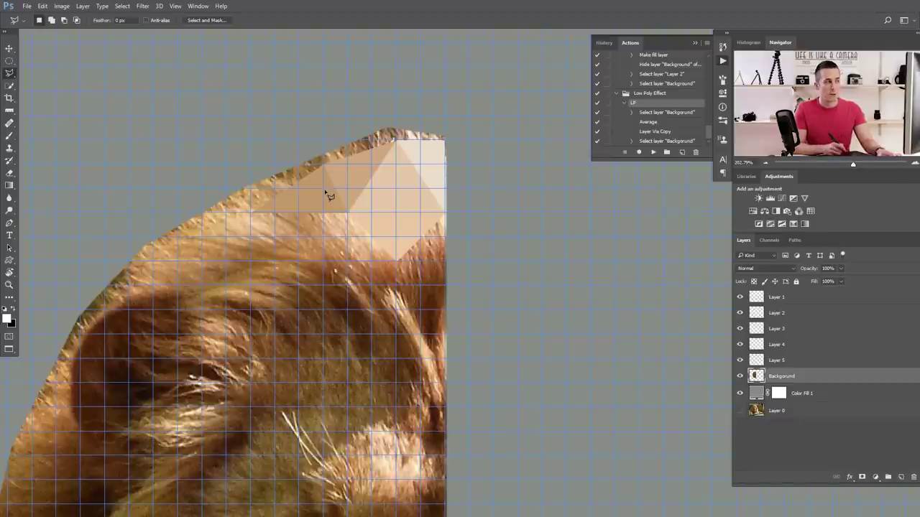
# Step: Outline a downward-pointing triangle above the ear that shares the newest triangle's horizontal base, and run the LP action on it
pyautogui.click(251, 213)
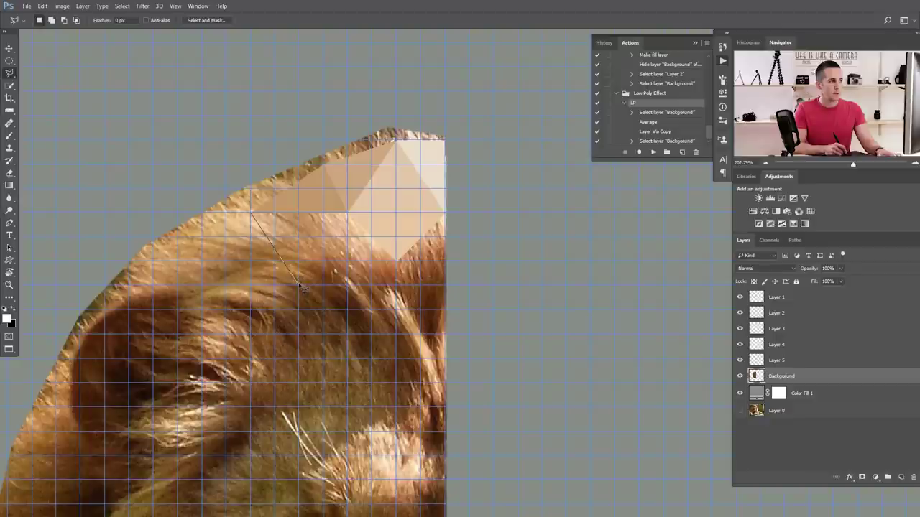
pyautogui.click(299, 283)
pyautogui.click(346, 213)
pyautogui.click(251, 213)
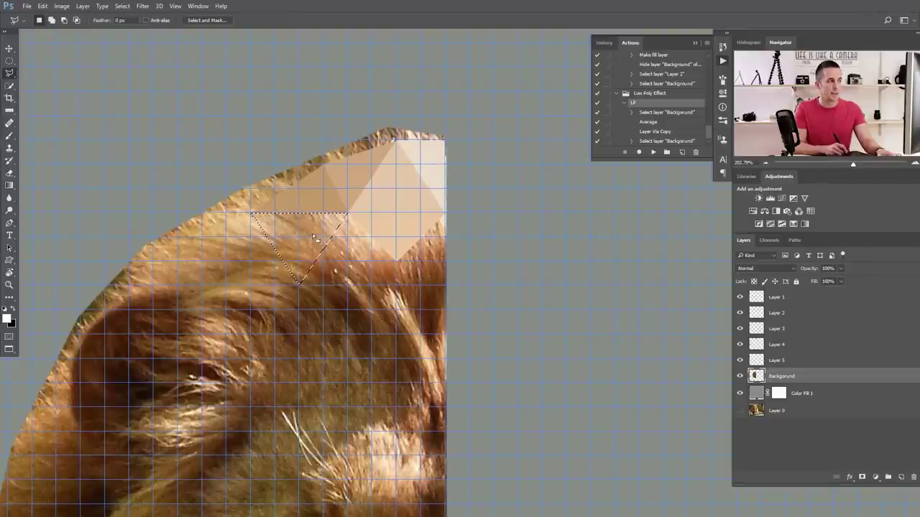
pyautogui.press('F2')
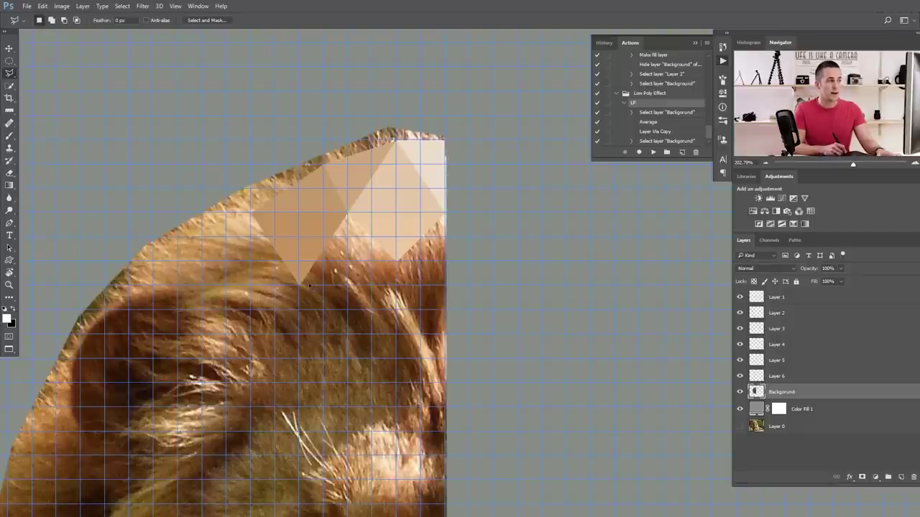
# Step: Outline a triangle filling the gap between the downward-pointing triangle's tip and the light diamond's lower outer side, and run the LP action on it
pyautogui.click(300, 285)
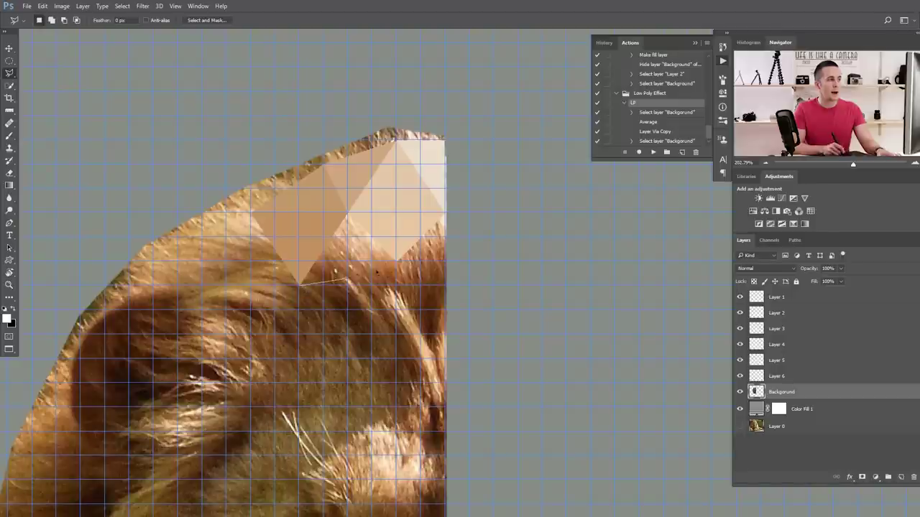
pyautogui.click(395, 261)
pyautogui.doubleClick(350, 213)
pyautogui.press('F2')
# Step: Try to cover the area beneath the light diamond with two triangles reaching to the centre edge, running the LP action on each
pyautogui.click(397, 261)
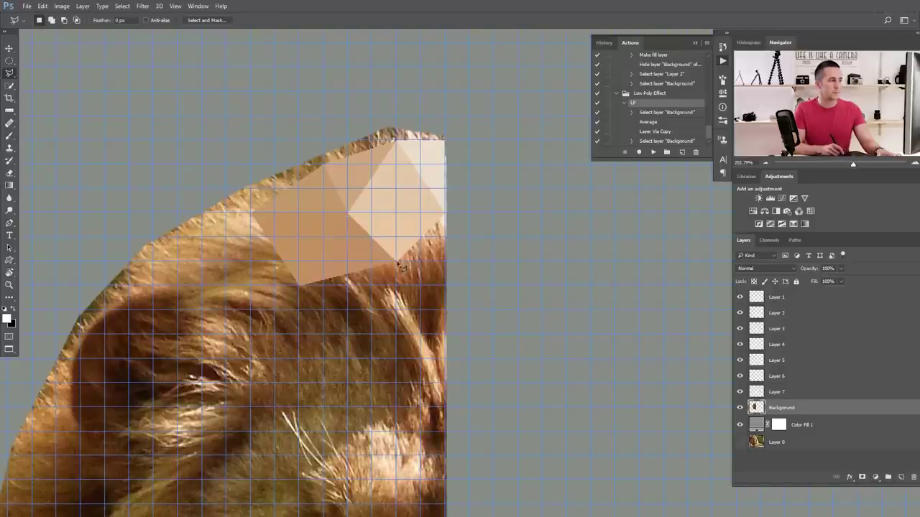
pyautogui.click(444, 213)
pyautogui.doubleClick(444, 309)
pyautogui.press('F2')
pyautogui.click(301, 286)
pyautogui.click(397, 309)
pyautogui.doubleClick(397, 261)
pyautogui.press('F2')
# Step: Undo the triangles just made beneath the light diamond
pyautogui.hotkey('ctrl', 'alt', 'z')
pyautogui.hotkey('ctrl', 'alt', 'z')
pyautogui.hotkey('ctrl', 'alt', 'z')
pyautogui.hotkey('ctrl', 'alt', 'z')
pyautogui.hotkey('ctrl', 'alt', 'z')
pyautogui.hotkey('ctrl', 'alt', 'z')
# Step: Cover the area beneath the light diamond with triangles meeting at its lowest corner, reaching the centre edge, and run the LP action on each
pyautogui.click(444, 309)
pyautogui.click(444, 213)
pyautogui.doubleClick(397, 261)
pyautogui.press('F2')
pyautogui.click(301, 285)
pyautogui.click(421, 309)
pyautogui.doubleClick(397, 260)
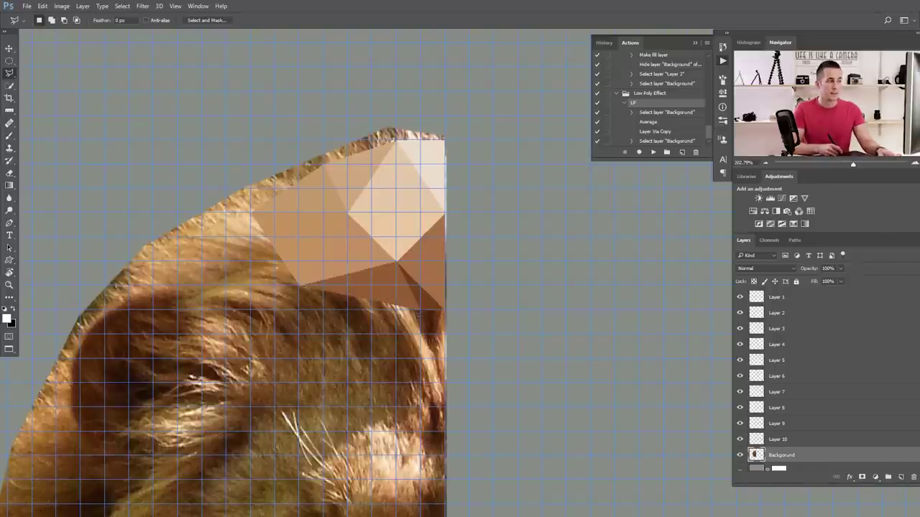
# Step: Outline a narrow downward-pointing triangle along the centre edge, directly below the newest triangles, and run the LP action on it
pyautogui.moveTo(398, 347); pyautogui.dragTo(412, 262)
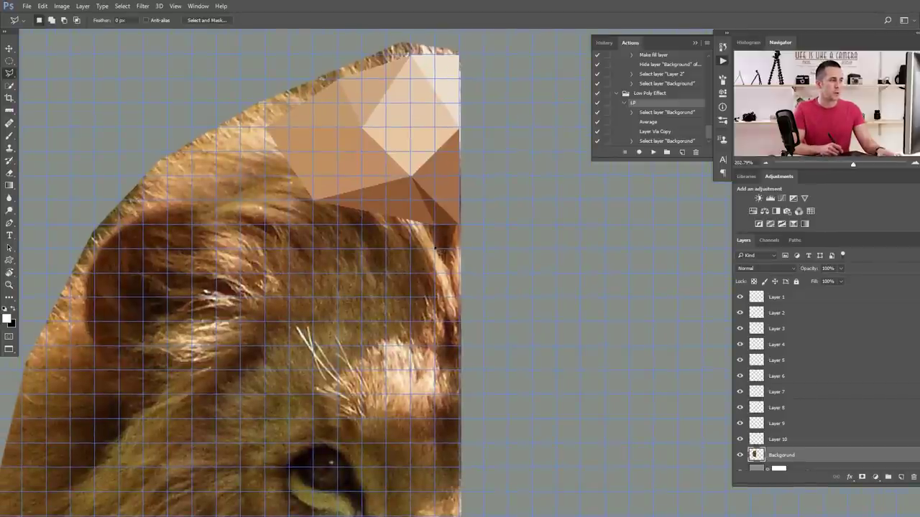
pyautogui.click(435, 226)
pyautogui.click(460, 296)
pyautogui.doubleClick(460, 226)
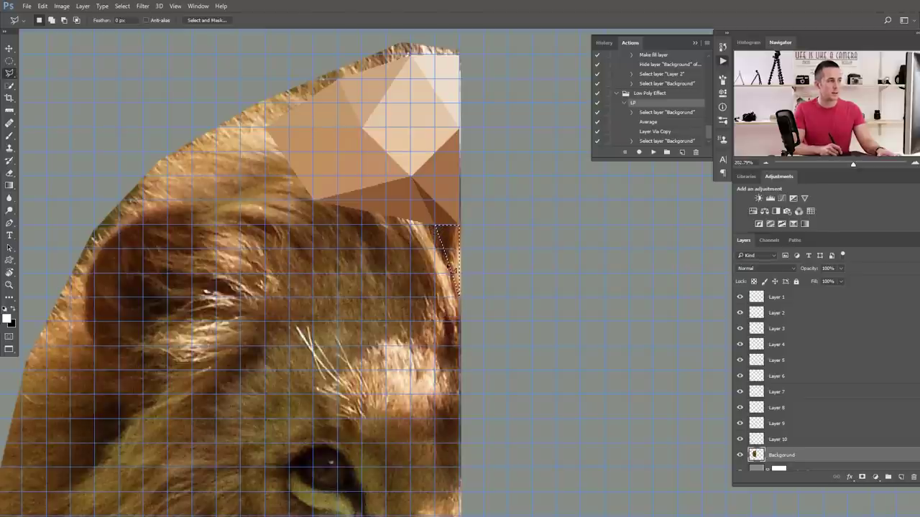
pyautogui.hotkey('ctrl', 'j')
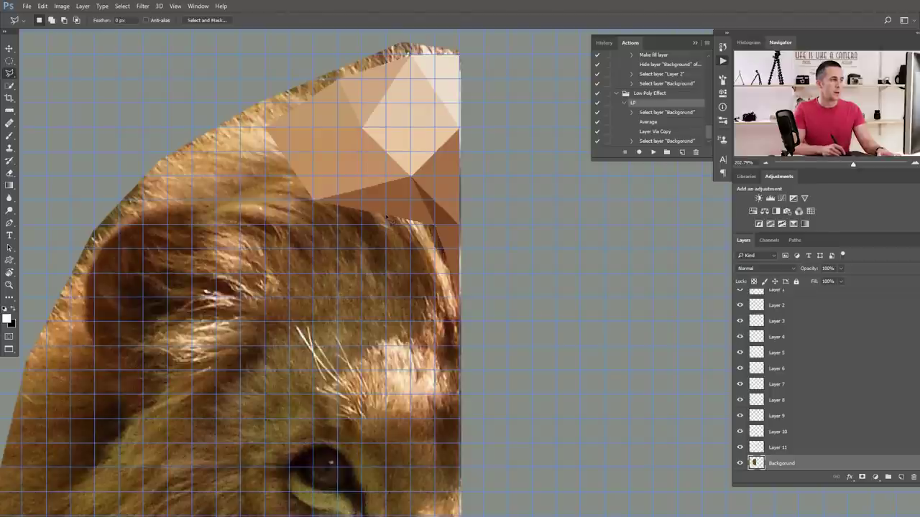
# Step: Outline a triangle with a horizontal base beside the narrow centre-edge triangle, sharing its slanted side, and run the LP action on it
pyautogui.click(459, 297)
pyautogui.click(411, 297)
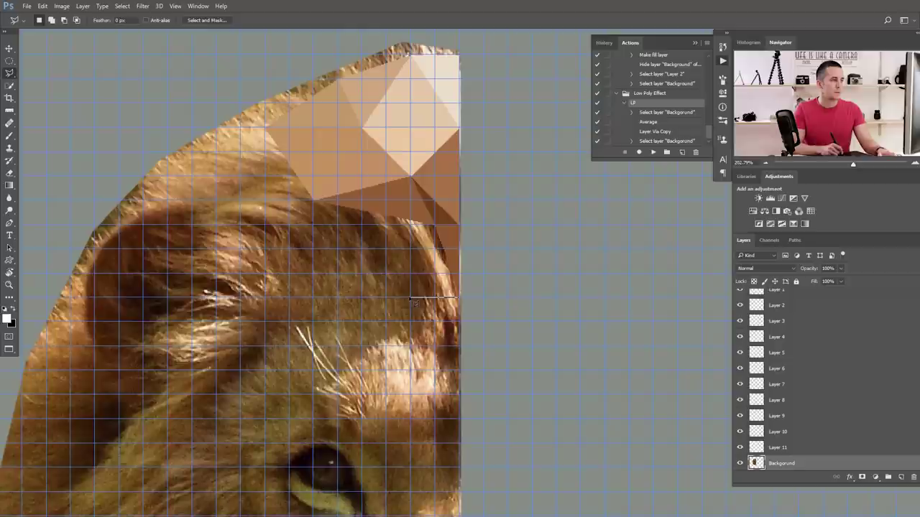
pyautogui.doubleClick(435, 227)
pyautogui.press('F2')
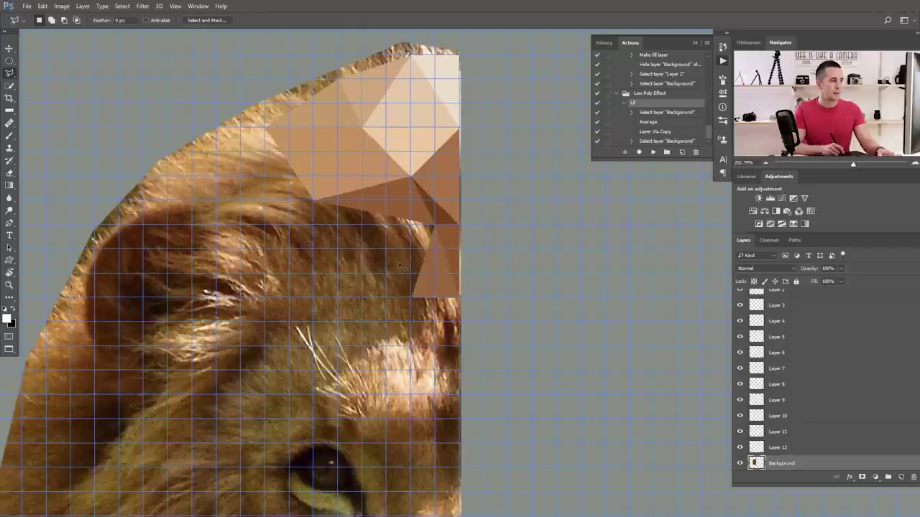
# Step: Outline a large triangle over the dark forehead fur, outward from the newest centre triangle, and run the LP action on it
pyautogui.click(315, 204)
pyautogui.click(412, 297)
pyautogui.doubleClick(436, 230)
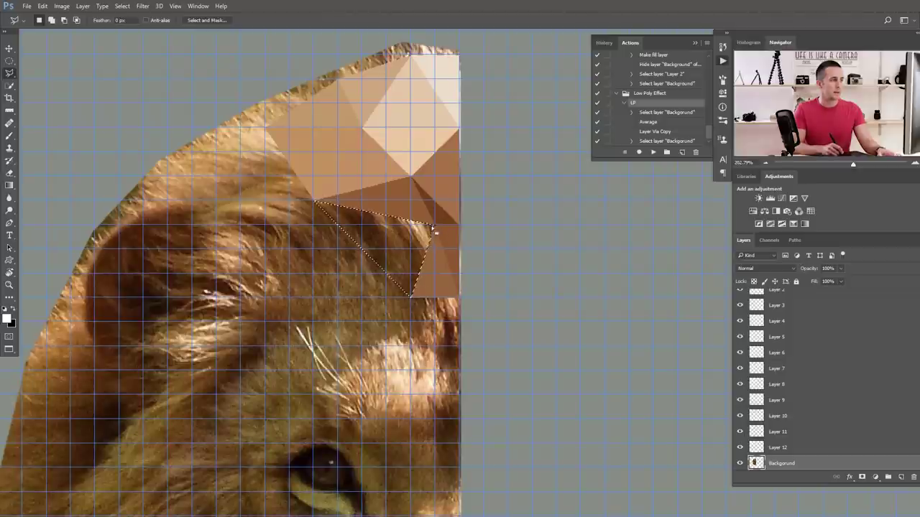
pyautogui.press('F2')
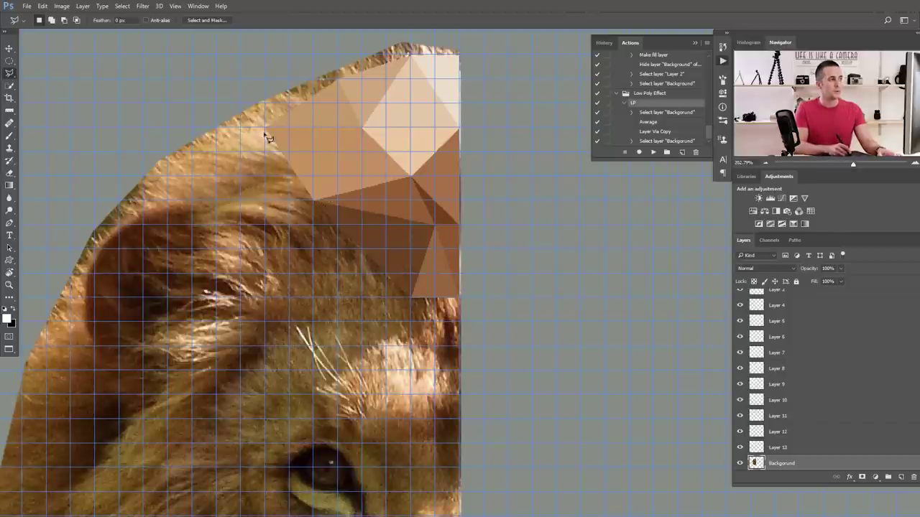
# Step: Examine the ear, eye, muzzle and outer mane against the grid to plan the next triangles
pyautogui.moveTo(233, 232); pyautogui.dragTo(277, 152)
pyautogui.moveTo(190, 367)
pyautogui.mouseDown()
pyautogui.moveTo(210, 256)
pyautogui.moveTo(242, 273)
pyautogui.mouseUp()
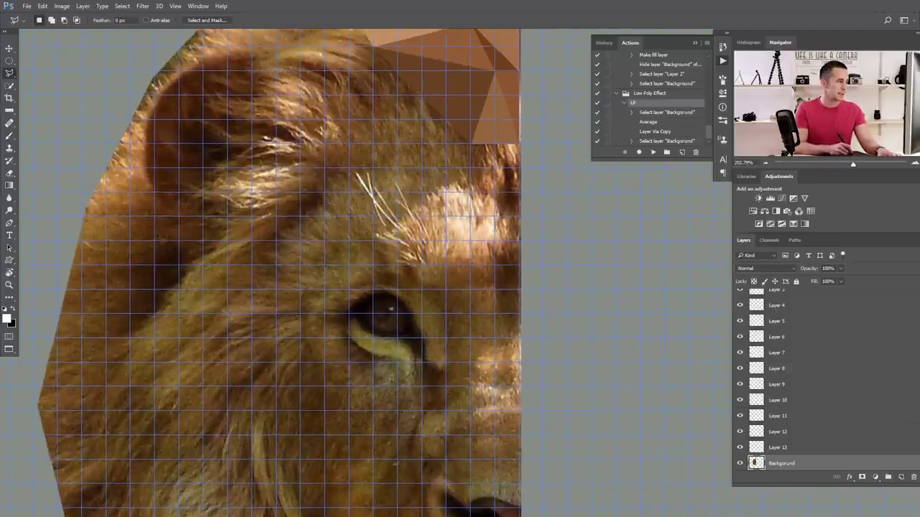
pyautogui.moveTo(185, 226); pyautogui.dragTo(180, 239)
pyautogui.moveTo(182, 340); pyautogui.dragTo(162, 225)
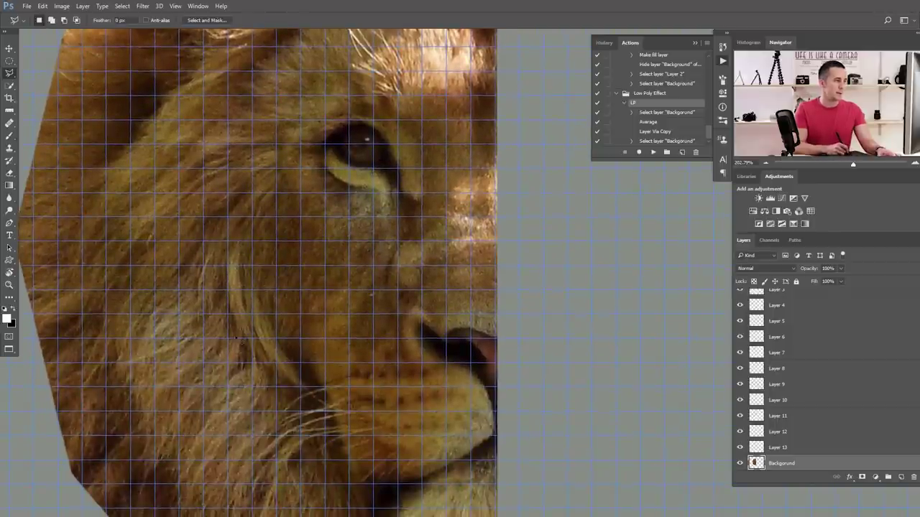
pyautogui.scroll(5, 269, 312)
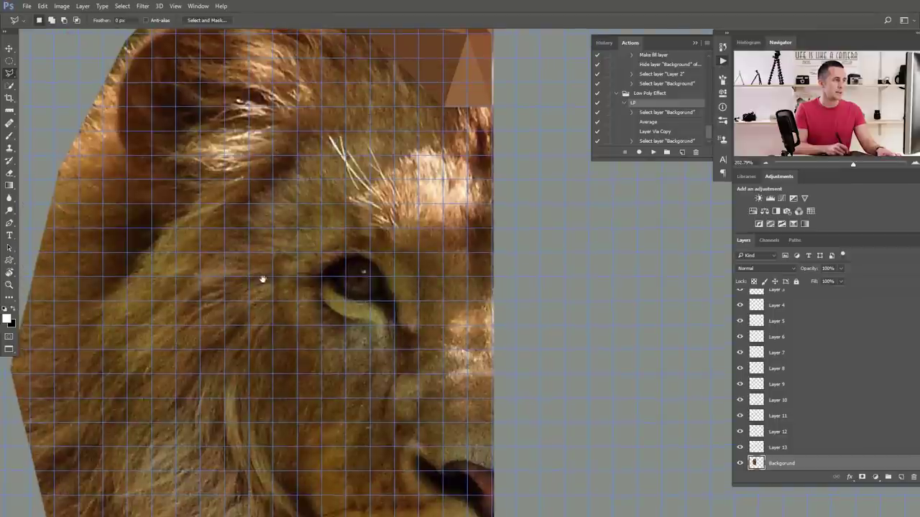
pyautogui.moveTo(265, 234); pyautogui.dragTo(274, 259)
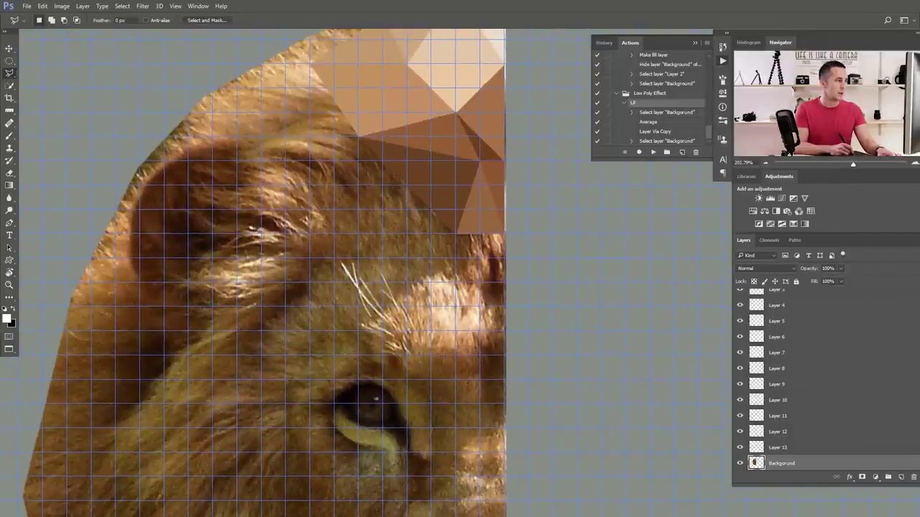
pyautogui.moveTo(323, 235); pyautogui.dragTo(311, 310)
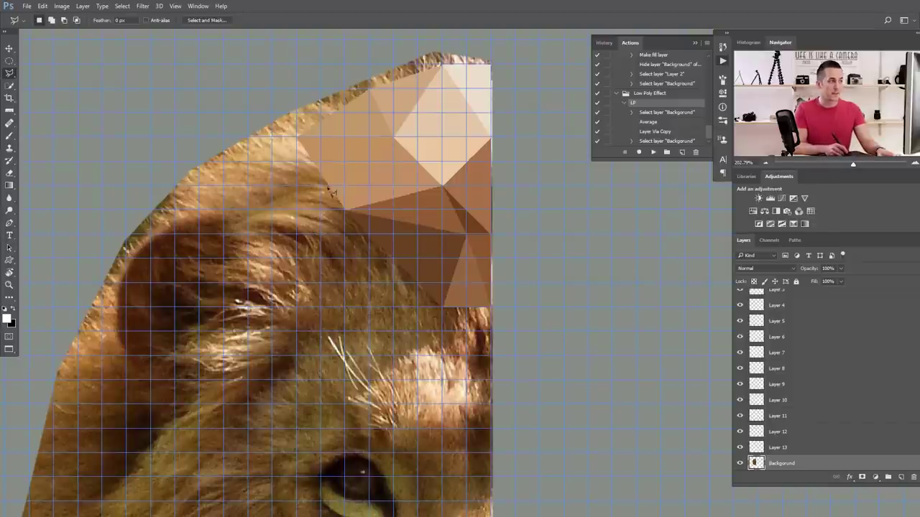
# Step: Outline an upward-pointing triangle on the outer side of the mane triangles above the ear, and run the LP action on it
pyautogui.click(297, 137)
pyautogui.click(273, 210)
pyautogui.click(344, 210)
pyautogui.click(298, 137)
pyautogui.press('F2')
# Step: Fill the forehead beside the ear and the adjoining mane with triangles joined to the existing corners, running the LP action on each
pyautogui.click(345, 210)
pyautogui.click(320, 283)
pyautogui.click(443, 307)
pyautogui.click(320, 282)
pyautogui.click(273, 210)
pyautogui.press('F2')
# Step: Add two triangles outward along the mane to the ear's inner edge, and run the LP action on each
pyautogui.click(224, 162)
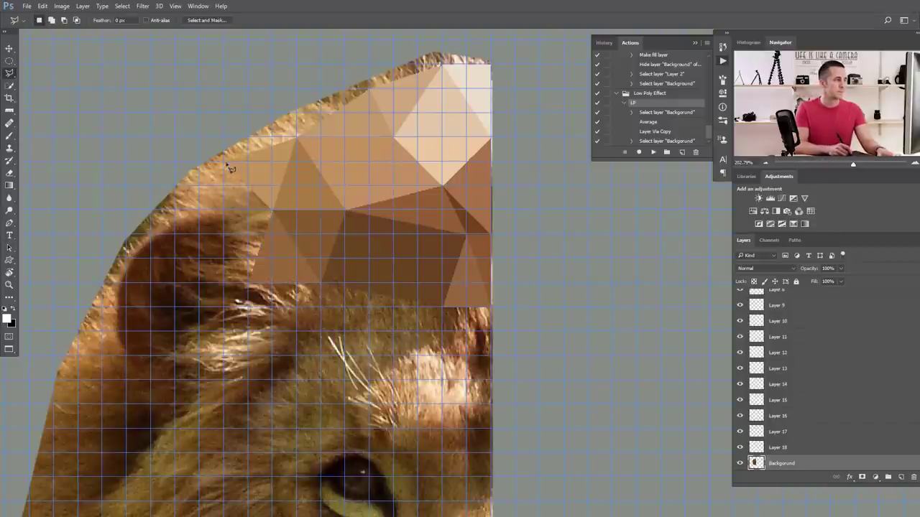
pyautogui.click(224, 234)
pyautogui.click(460, 211)
pyautogui.click(249, 283)
pyautogui.click(224, 234)
# Step: Cover the upper part of the dark inner ear with two adjoining triangles, and run the LP action on each
pyautogui.click(151, 236)
pyautogui.click(199, 284)
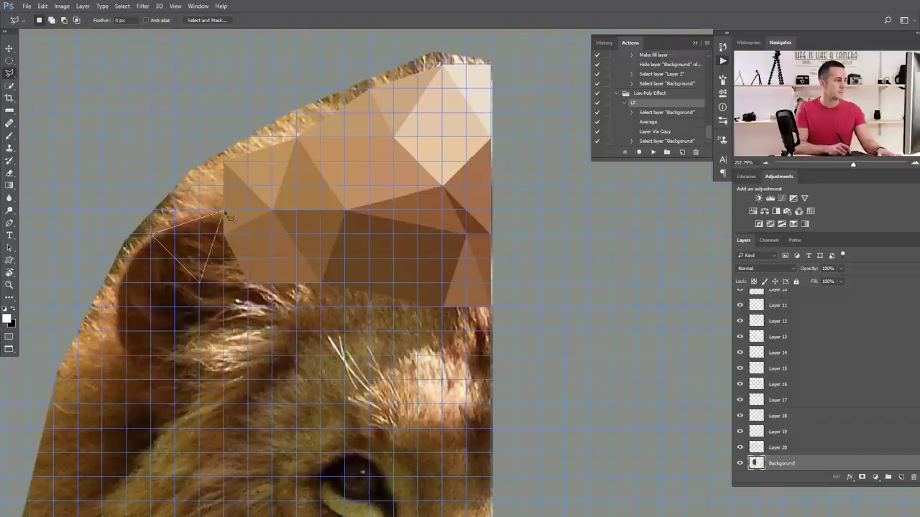
pyautogui.click(224, 210)
pyautogui.press('F2')
pyautogui.click(224, 210)
pyautogui.click(223, 283)
pyautogui.click(199, 283)
pyautogui.press('F2')
# Step: Cover the outer side of the dark inner ear with triangles, running the LP action on each
pyautogui.click(151, 235)
pyautogui.click(126, 283)
pyautogui.click(199, 308)
pyautogui.click(151, 235)
pyautogui.press('F2')
# Step: Fill the lower part of the inner ear with triangles down to a horizontal base, running the LP action on each
pyautogui.click(125, 284)
pyautogui.click(126, 356)
pyautogui.click(223, 356)
pyautogui.click(127, 356)
pyautogui.click(199, 308)
pyautogui.press('F2')
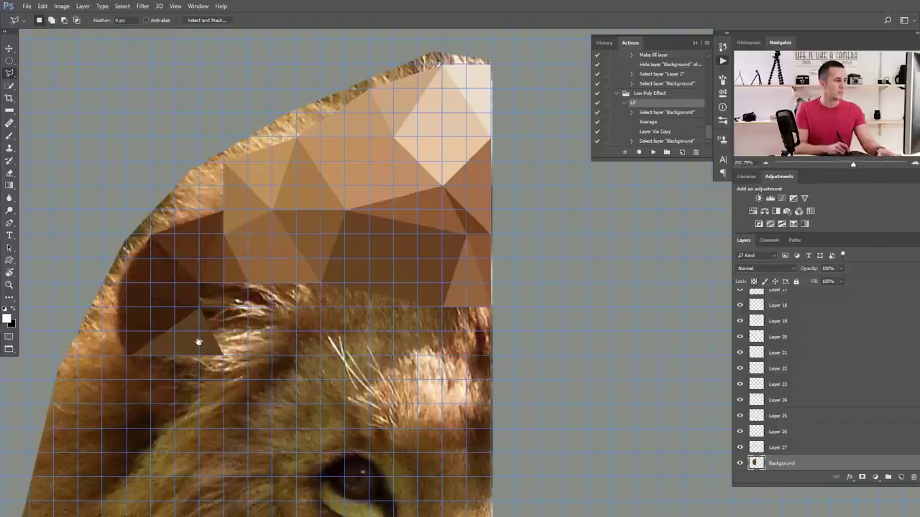
# Step: Undo the last triangle made at the base of the ear
pyautogui.moveTo(200, 342); pyautogui.dragTo(184, 286)
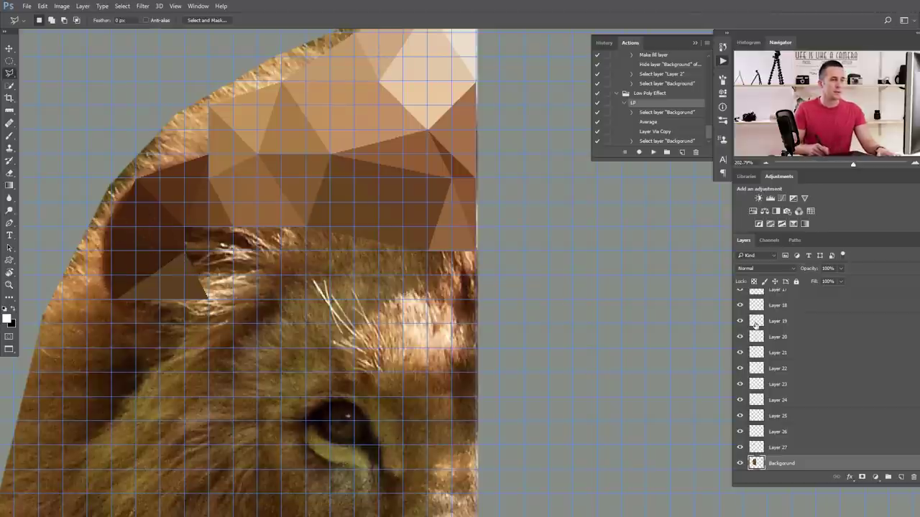
pyautogui.moveTo(813, 269); pyautogui.dragTo(784, 275)
pyautogui.scroll(3, 137, 282)
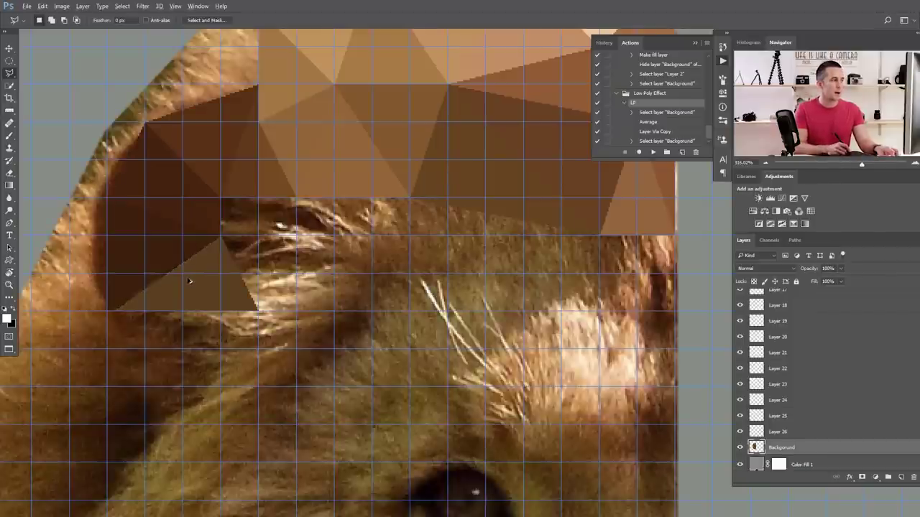
pyautogui.hotkey('ctrl', 'alt', 'z')
pyautogui.hotkey('ctrl', 'alt', 'z')
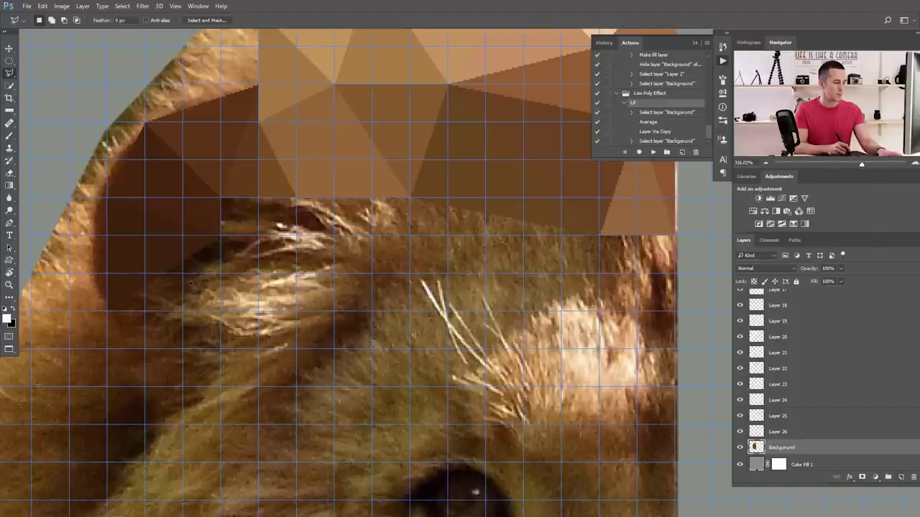
# Step: Outline the triangle with the horizontal base at the bottom of the ear again, and run the LP action on it
pyautogui.click(109, 312)
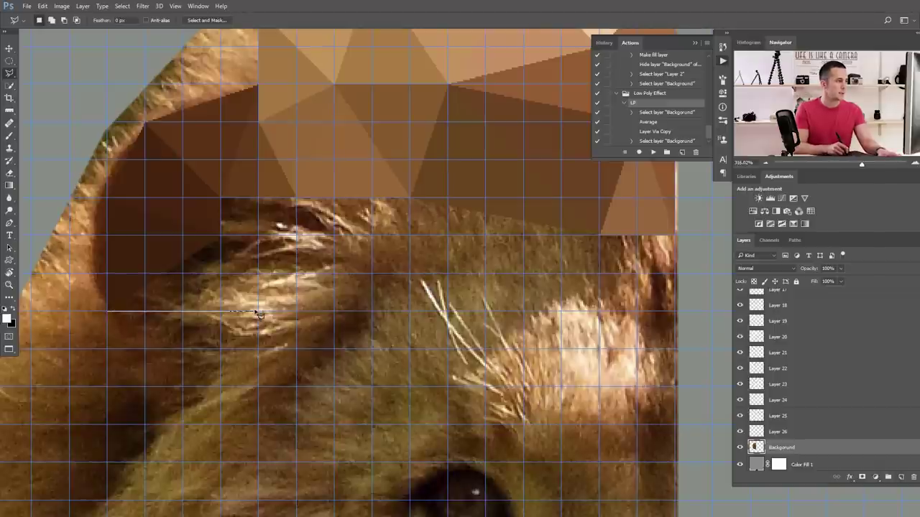
pyautogui.doubleClick(222, 236)
pyautogui.press('F2')
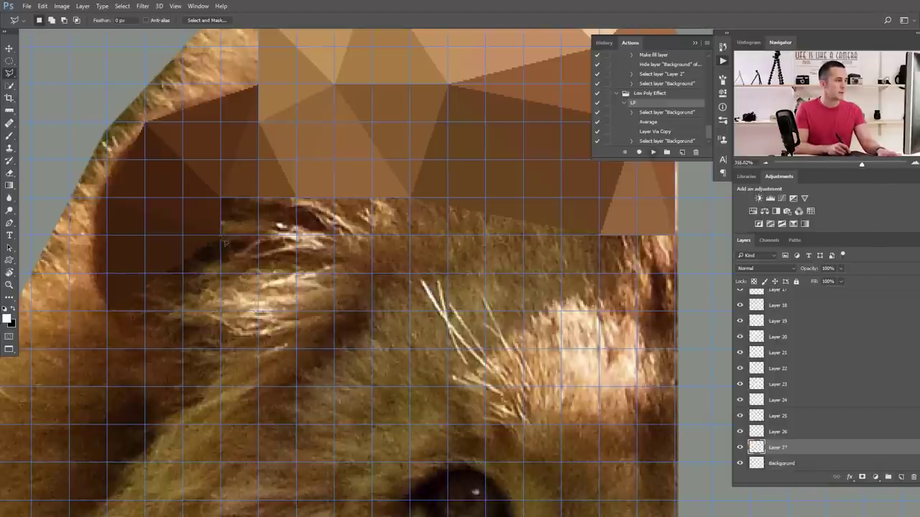
# Step: Outline a downward-pointing triangle against the inner side of the ear's base triangle, and run the LP action on it
pyautogui.moveTo(262, 287); pyautogui.dragTo(203, 280)
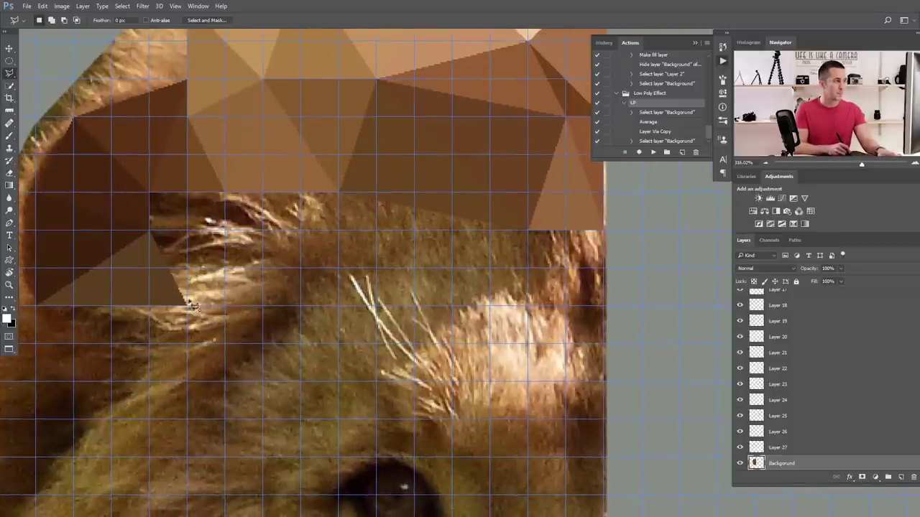
pyautogui.doubleClick(225, 230)
pyautogui.press('F2')
# Step: Lower the Background layer's opacity to 67% and run the LP action on another triangle at the ear's inner side
pyautogui.moveTo(809, 269); pyautogui.dragTo(762, 270)
pyautogui.doubleClick(226, 231)
pyautogui.press('F2')
pyautogui.press('F2')
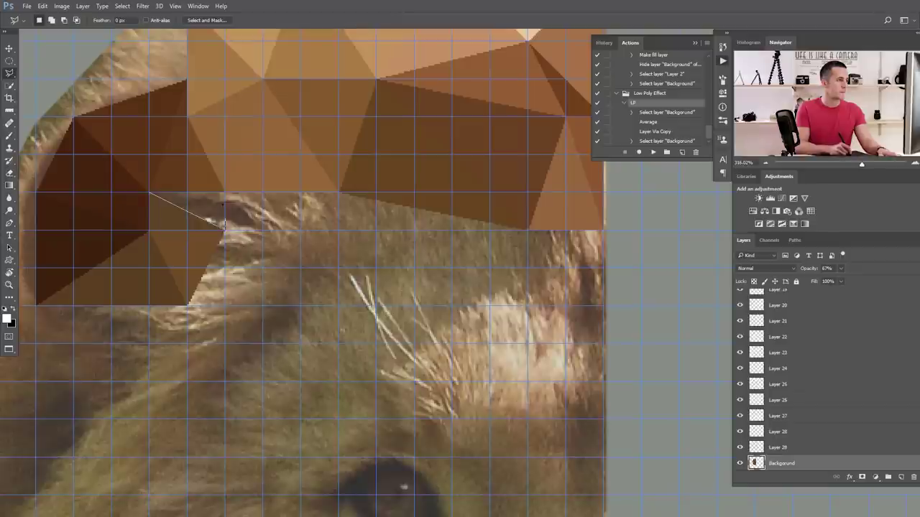
# Step: Cover the light fur between the ear and the forehead with adjoining triangles, running the LP action on each
pyautogui.click(226, 231)
pyautogui.click(301, 268)
pyautogui.click(338, 192)
pyautogui.click(226, 231)
pyautogui.press('F2')
pyautogui.press('F2')
pyautogui.scroll(-4, 276, 216)
pyautogui.press('F2')
# Step: Add triangles down the centre edge beside the light patch above the eye, running the LP action on each
pyautogui.moveTo(359, 216); pyautogui.dragTo(264, 244)
pyautogui.click(407, 204)
pyautogui.click(381, 256)
pyautogui.click(407, 309)
pyautogui.press('F2')
pyautogui.click(380, 335)
pyautogui.press('F2')
# Step: Cover the light fur patch above the eye with three adjoining triangles, and run the LP action on each
pyautogui.click(356, 335)
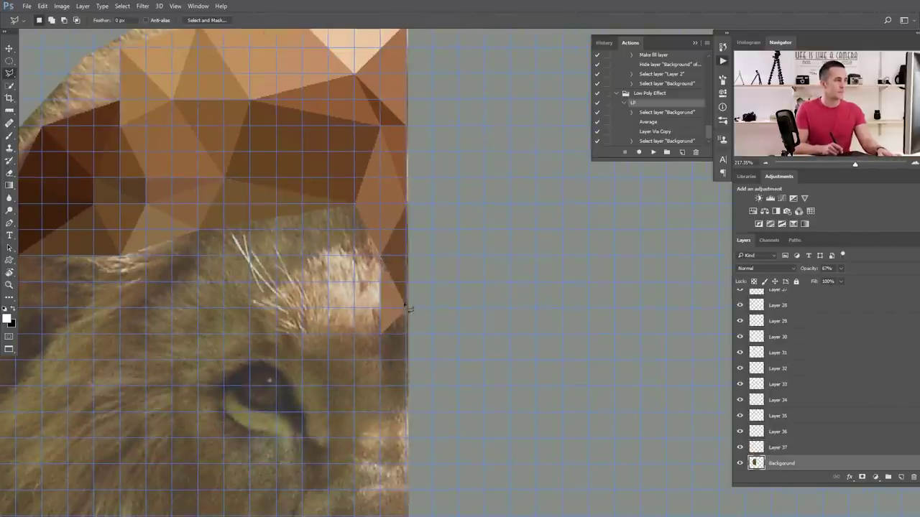
pyautogui.press('F2')
pyautogui.click(380, 257)
pyautogui.click(302, 310)
pyautogui.click(356, 335)
pyautogui.press('F2')
pyautogui.click(302, 257)
pyautogui.press('F2')
# Step: Fill the forehead above and outward from the light patch with triangles, running the LP action on each
pyautogui.click(355, 204)
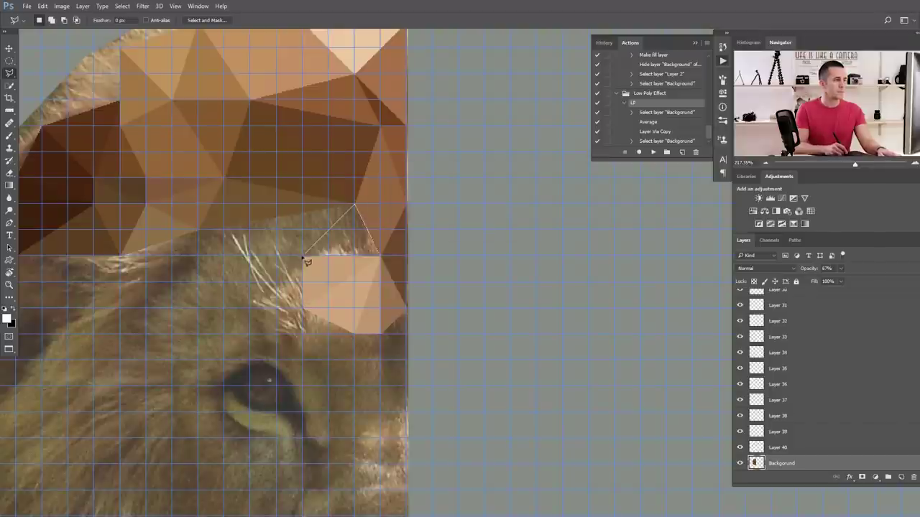
pyautogui.press('F2')
pyautogui.click(356, 204)
pyautogui.press('F2')
pyautogui.click(198, 230)
pyautogui.press('F2')
# Step: Cover the fur between the ear's base and the brow with triangles, running the LP action on each
pyautogui.click(120, 309)
pyautogui.press('F2')
pyautogui.press('F2')
pyautogui.press('F2')
pyautogui.click(198, 256)
pyautogui.click(198, 309)
pyautogui.press('F2')
# Step: Fill the brow beside and beneath the light patch, down toward the top of the eye, with triangles and run the LP action on each
pyautogui.moveTo(288, 316); pyautogui.dragTo(303, 253)
pyautogui.click(318, 193)
pyautogui.press('F2')
pyautogui.press('F2')
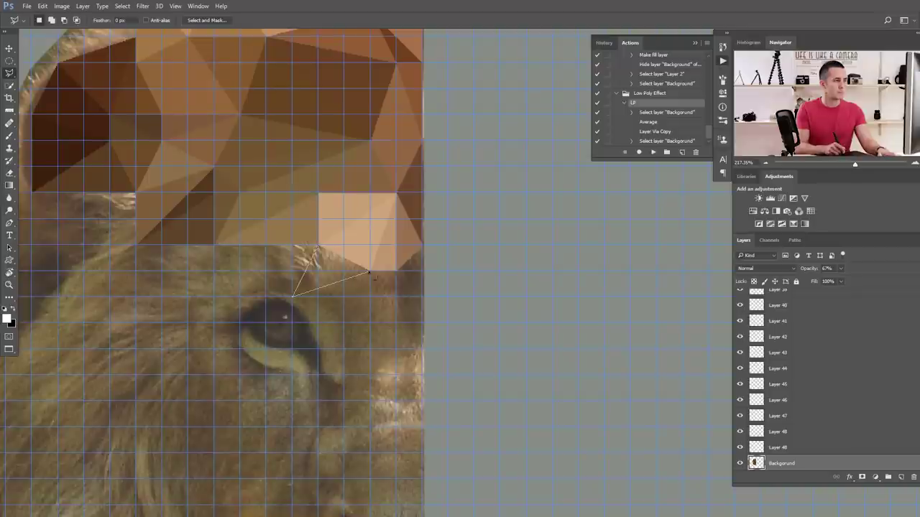
pyautogui.press('F2')
pyautogui.click(370, 271)
pyautogui.press('F2')
# Step: Cover the upper nose bridge beneath the light patch with triangles reaching the centre edge, running the LP action on each
pyautogui.click(423, 246)
pyautogui.press('F2')
pyautogui.press('F2')
pyautogui.click(370, 322)
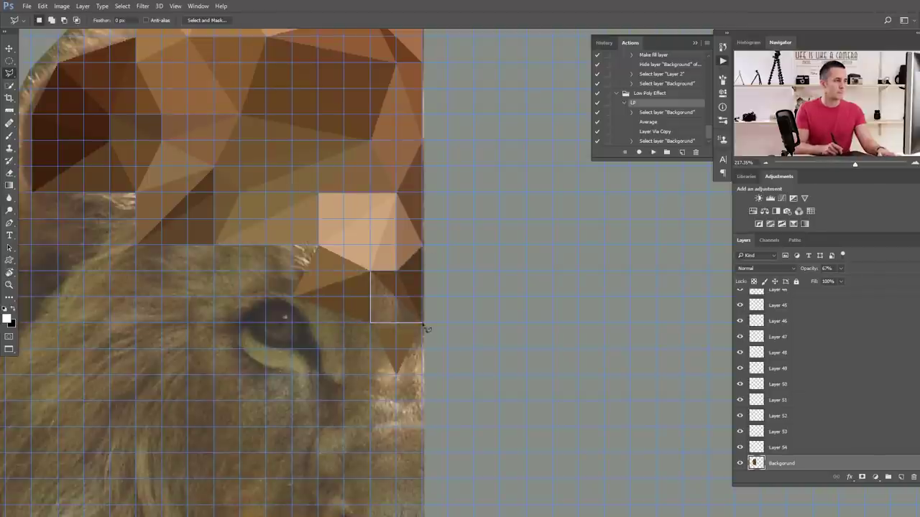
pyautogui.press('F2')
# Step: Fill the area between the eye's inner corner and the nose bridge with triangles, running the LP action on each
pyautogui.moveTo(370, 338); pyautogui.dragTo(382, 239)
pyautogui.click(329, 276)
pyautogui.click(381, 225)
pyautogui.press('F2')
pyautogui.press('F2')
pyautogui.click(434, 230)
pyautogui.press('F2')
# Step: Extend the triangles down the light part of the nose bridge along the centre edge, running the LP action on each
pyautogui.click(432, 354)
pyautogui.click(382, 353)
pyautogui.click(408, 279)
pyautogui.click(433, 328)
pyautogui.press('F2')
pyautogui.click(359, 354)
pyautogui.press('F2')
# Step: Cover the remaining skin between the eye's inner corner and the nose bridge with triangles, running the LP action on each
pyautogui.moveTo(309, 209); pyautogui.dragTo(381, 237)
pyautogui.click(377, 227)
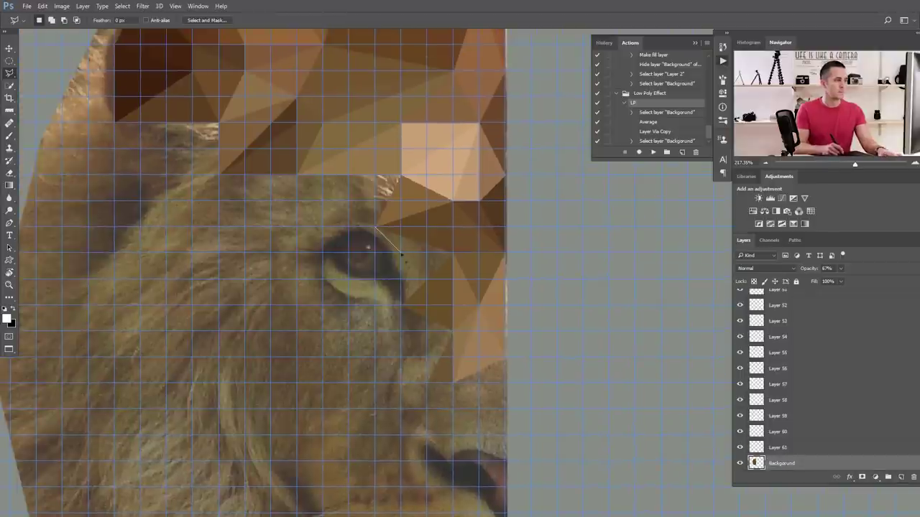
pyautogui.press('F2')
pyautogui.press('F2')
# Step: Fill the strip beneath the dark brow triangles, between the eye and the ear, with triangles and run the LP action on each
pyautogui.click(297, 175)
pyautogui.press('F2')
pyautogui.click(218, 226)
pyautogui.press('F2')
pyautogui.moveTo(219, 175); pyautogui.dragTo(285, 256)
pyautogui.press('F2')
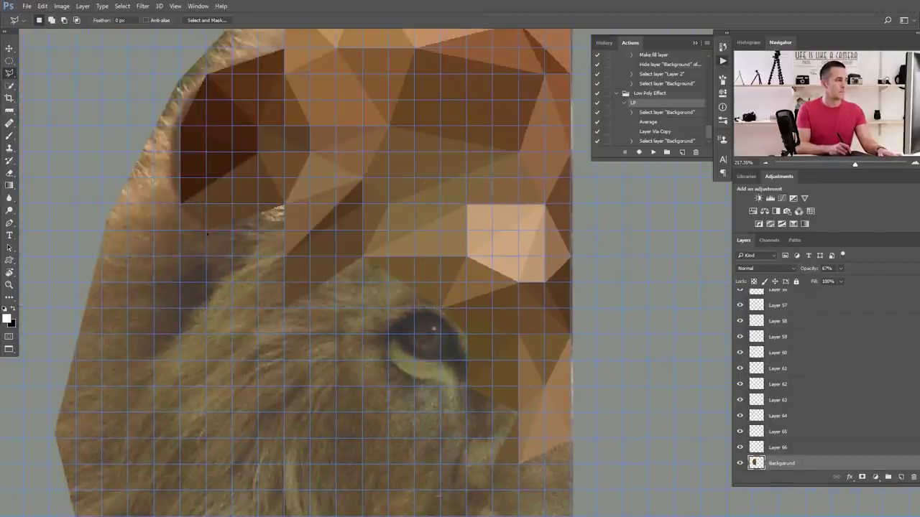
# Step: Cover the mane directly beneath the ear's base with adjoining triangles, running the LP action on each
pyautogui.click(285, 256)
pyautogui.click(207, 308)
pyautogui.click(285, 308)
pyautogui.click(285, 257)
pyautogui.press('F2')
pyautogui.click(284, 256)
pyautogui.click(207, 283)
pyautogui.click(207, 309)
pyautogui.press('F2')
pyautogui.press('F2')
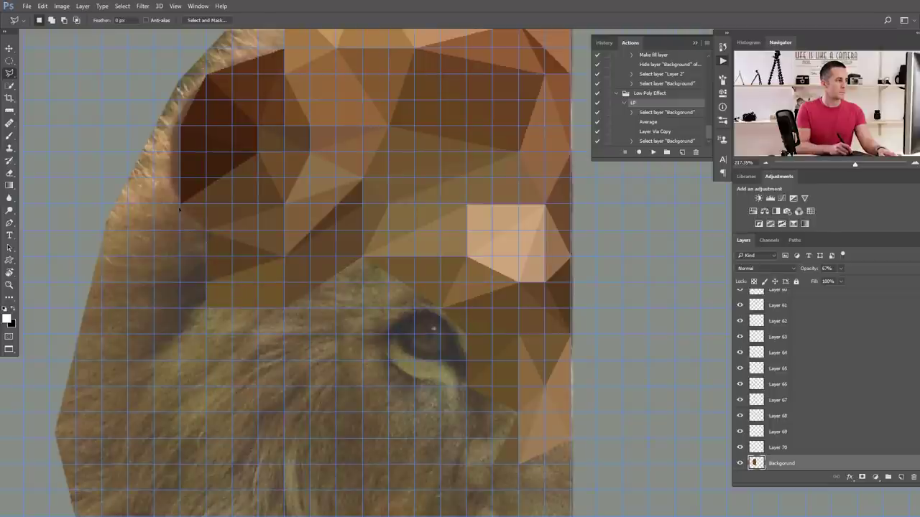
# Step: Fill the ear's lower outer side and the dark fur below it with triangles, running the LP action on each
pyautogui.press('F2')
pyautogui.press('F2')
pyautogui.click(102, 308)
pyautogui.click(156, 359)
pyautogui.press('F2')
pyautogui.click(179, 230)
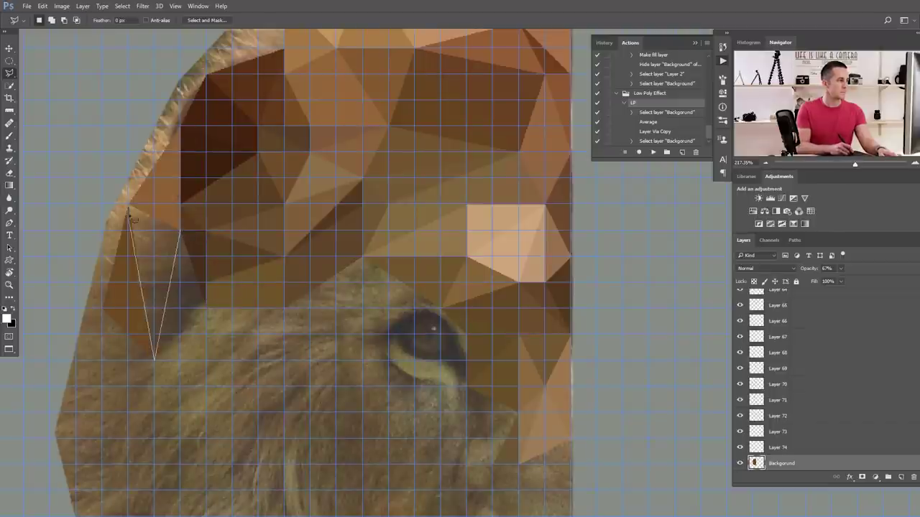
pyautogui.press('F2')
pyautogui.moveTo(153, 345); pyautogui.dragTo(173, 232)
# Step: Extend two long, narrow triangles down the outer mane from the dark fur below the ear, running the LP action on each
pyautogui.hotkey('ctrl', '-')
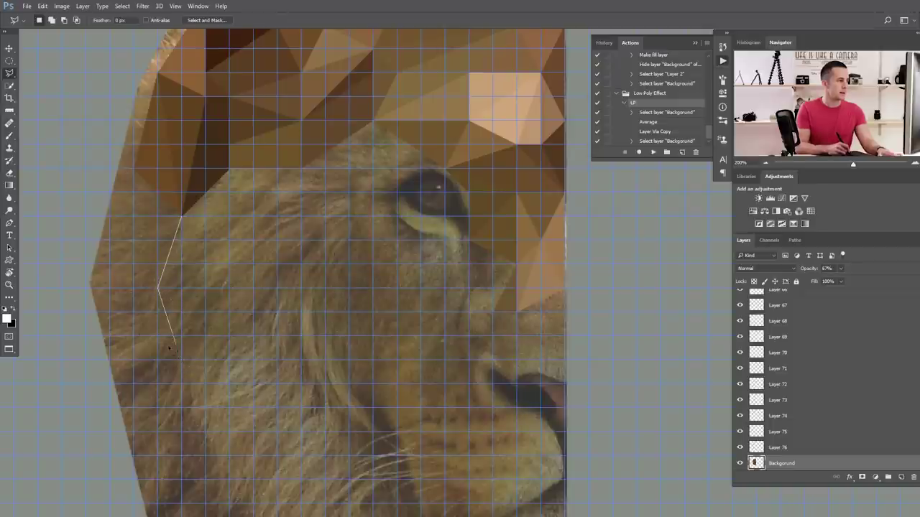
pyautogui.click(204, 310)
pyautogui.click(183, 219)
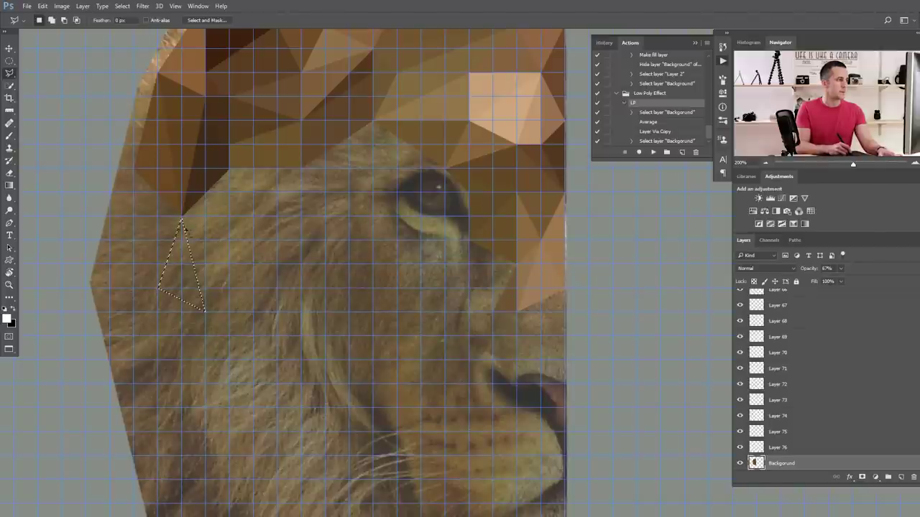
pyautogui.press('F2')
pyautogui.click(158, 290)
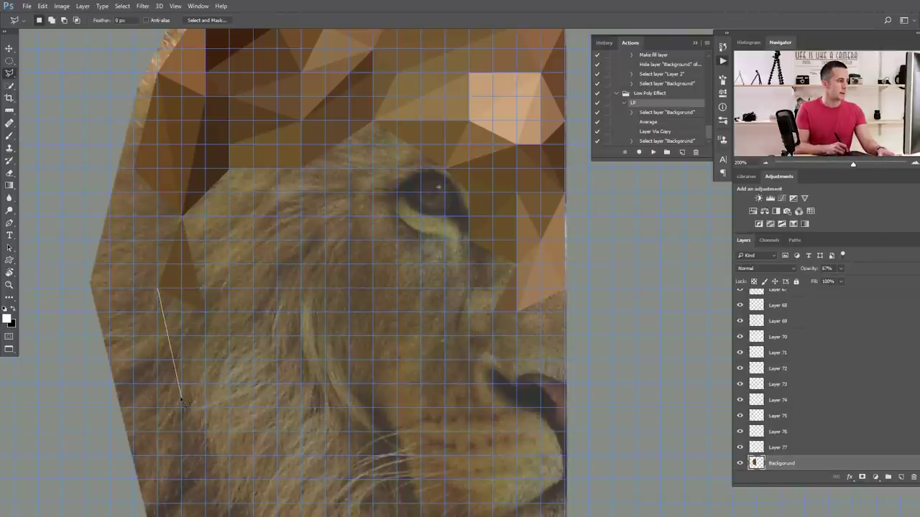
pyautogui.click(182, 407)
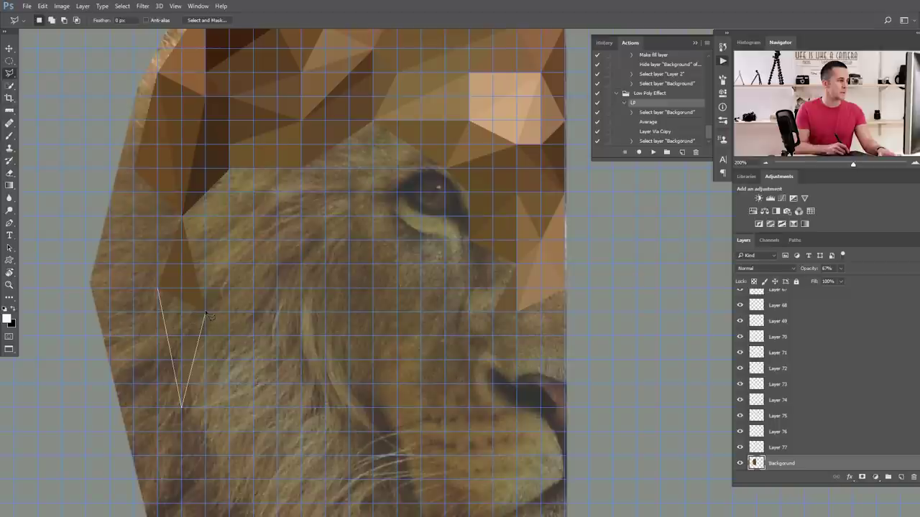
pyautogui.doubleClick(206, 313)
pyautogui.press('F2')
# Step: Continue down the lower mane with two triangles along the inner side of the narrow ones, running the LP action on each
pyautogui.click(183, 409)
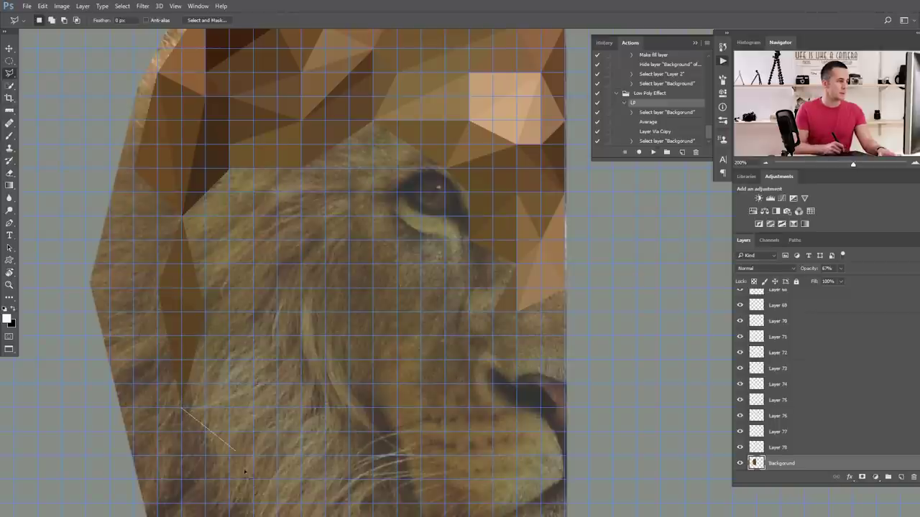
pyautogui.click(253, 503)
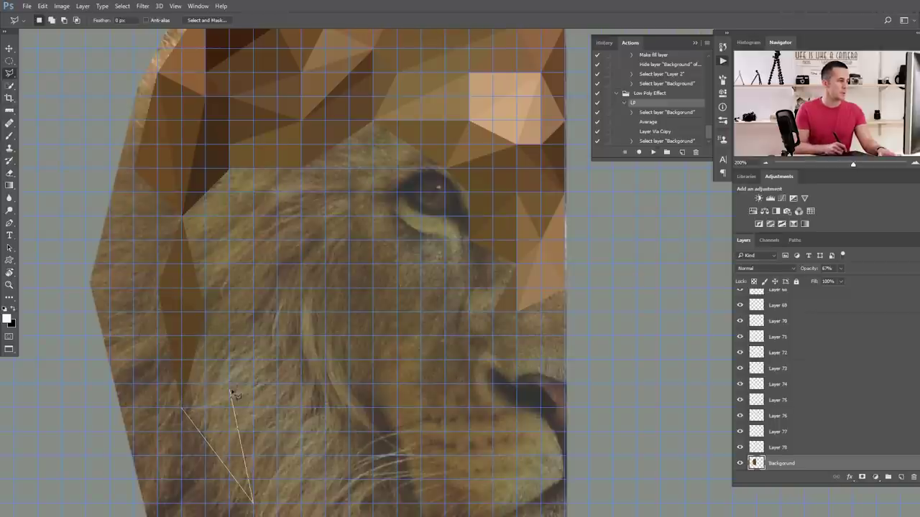
pyautogui.click(184, 408)
pyautogui.press('F2')
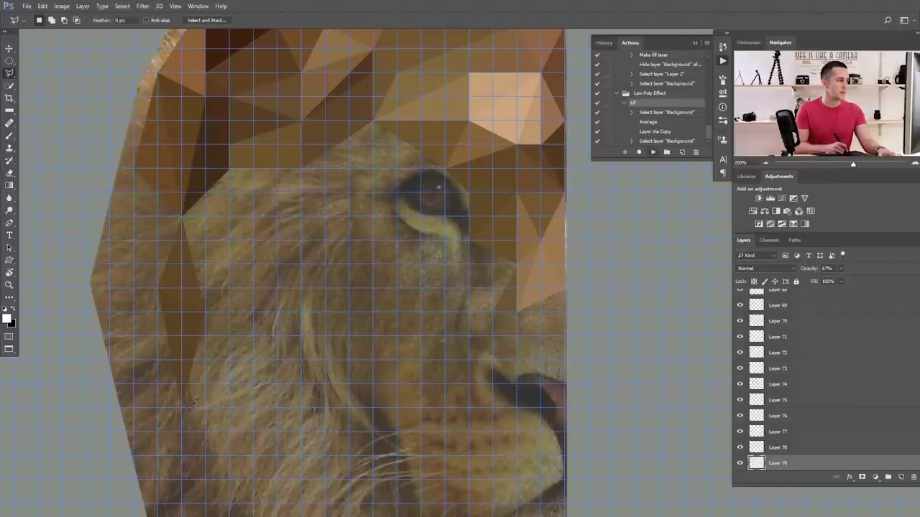
pyautogui.click(205, 312)
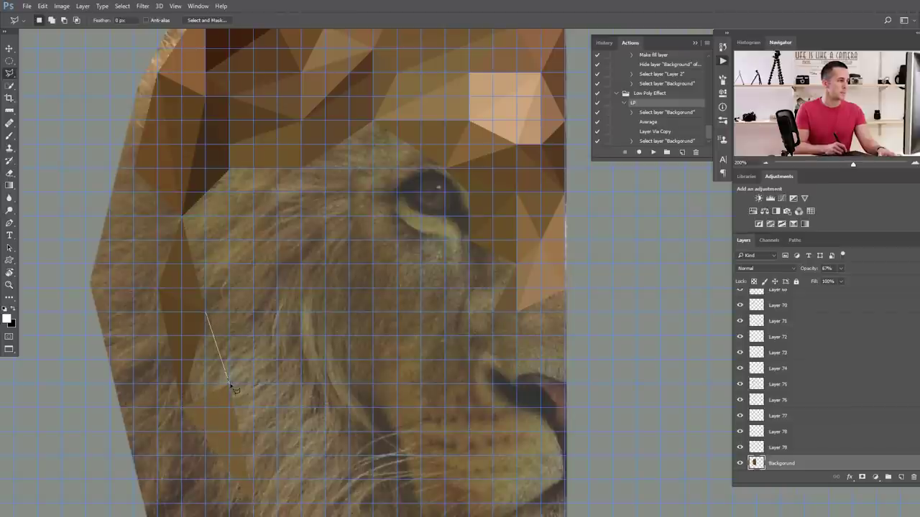
pyautogui.click(184, 407)
pyautogui.click(206, 313)
pyautogui.press('F2')
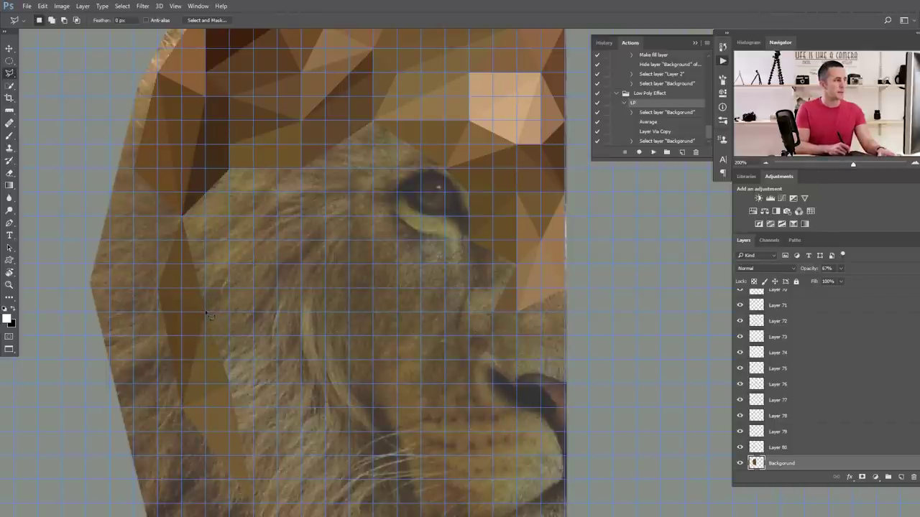
# Step: Fill the upper mane between the outer strip and the temple with two large triangles, running the LP action on each
pyautogui.click(206, 312)
pyautogui.click(229, 170)
pyautogui.click(182, 217)
pyautogui.click(206, 312)
pyautogui.press('F2')
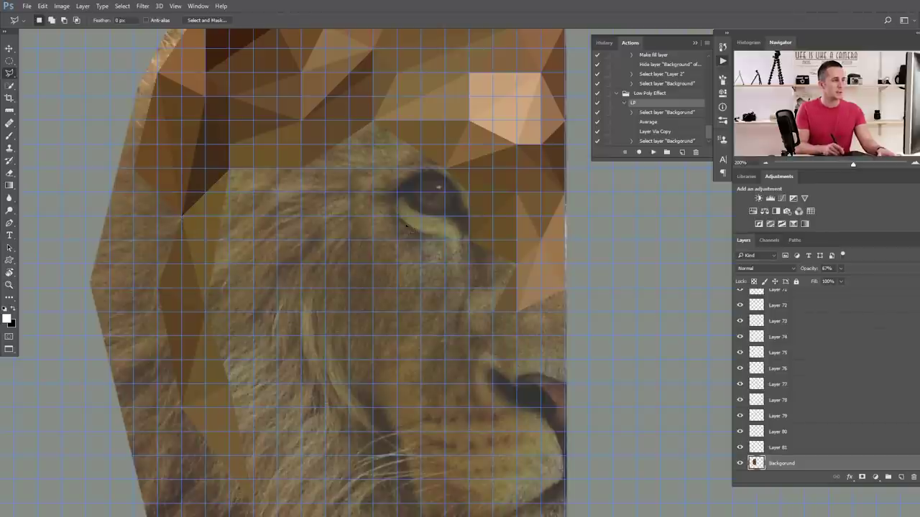
pyautogui.click(206, 313)
pyautogui.click(277, 217)
pyautogui.doubleClick(230, 170)
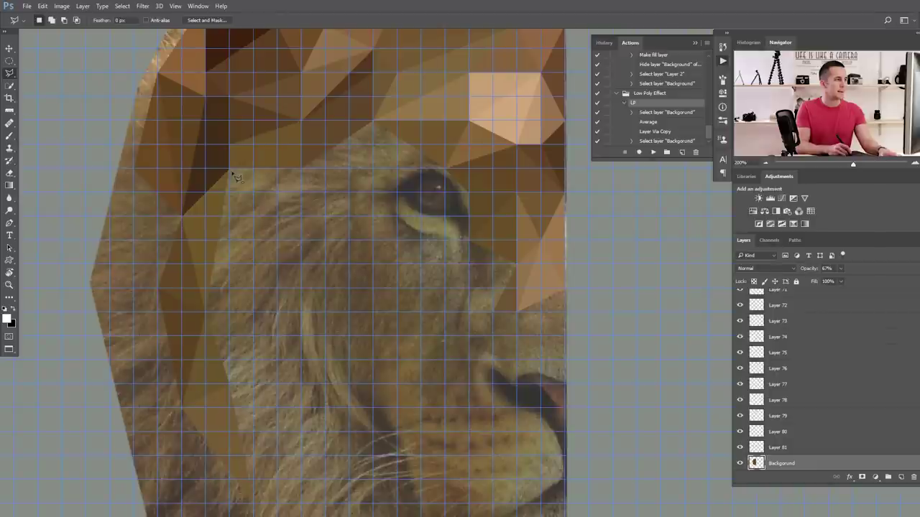
pyautogui.doubleClick(232, 173)
pyautogui.press('F2')
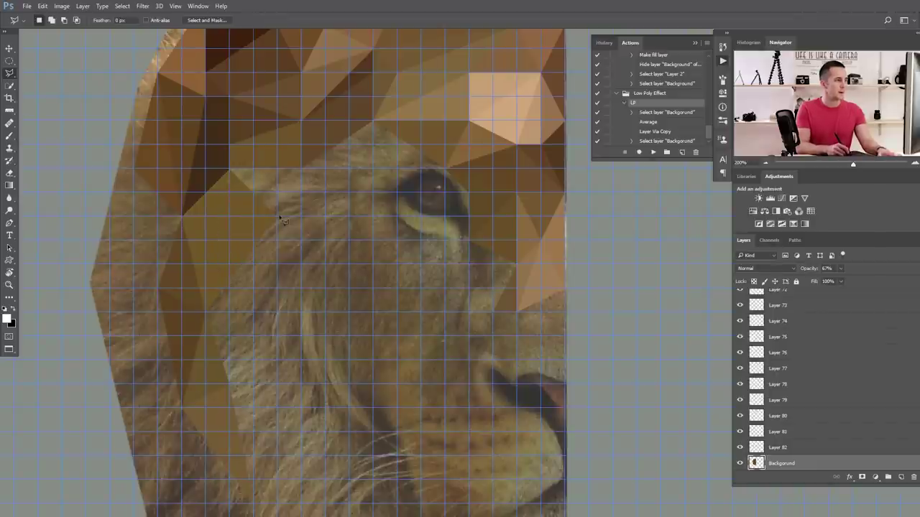
# Step: Add two triangles along the top of the mane from the temple toward the brow, running the LP action on each
pyautogui.click(300, 170)
pyautogui.click(236, 177)
pyautogui.doubleClick(281, 213)
pyautogui.press('F2')
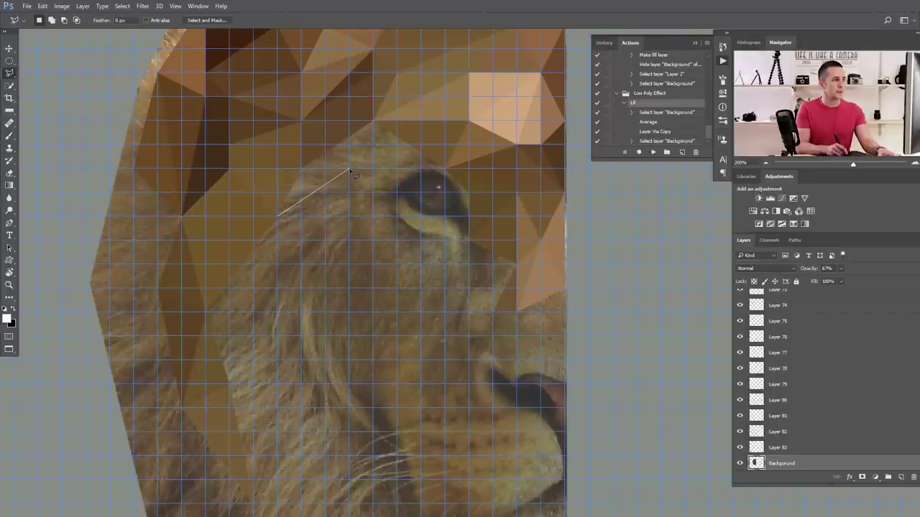
pyautogui.doubleClick(304, 168)
pyautogui.press('F2')
# Step: Close the remaining brow area directly above the eye with two triangles, running the LP action on each
pyautogui.click(373, 121)
pyautogui.doubleClick(302, 169)
pyautogui.press('F2')
pyautogui.click(351, 171)
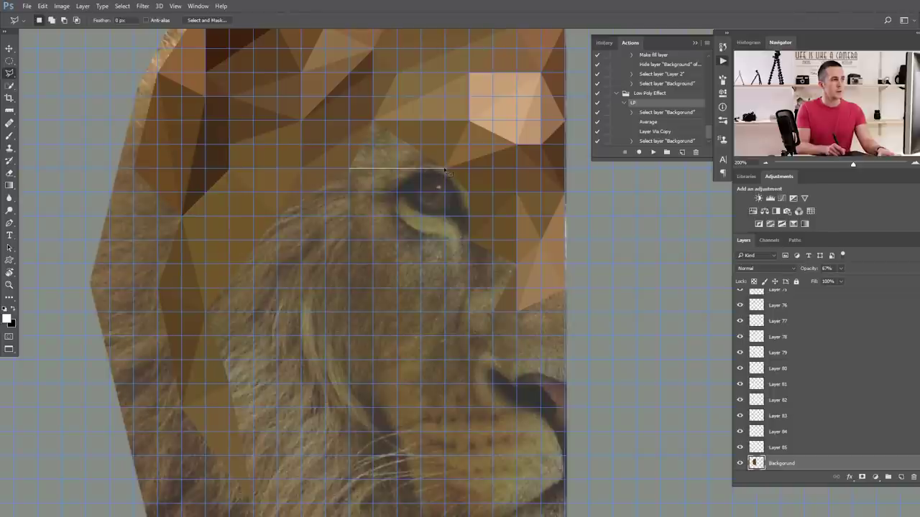
pyautogui.click(374, 124)
pyautogui.doubleClick(446, 173)
pyautogui.press('F2')
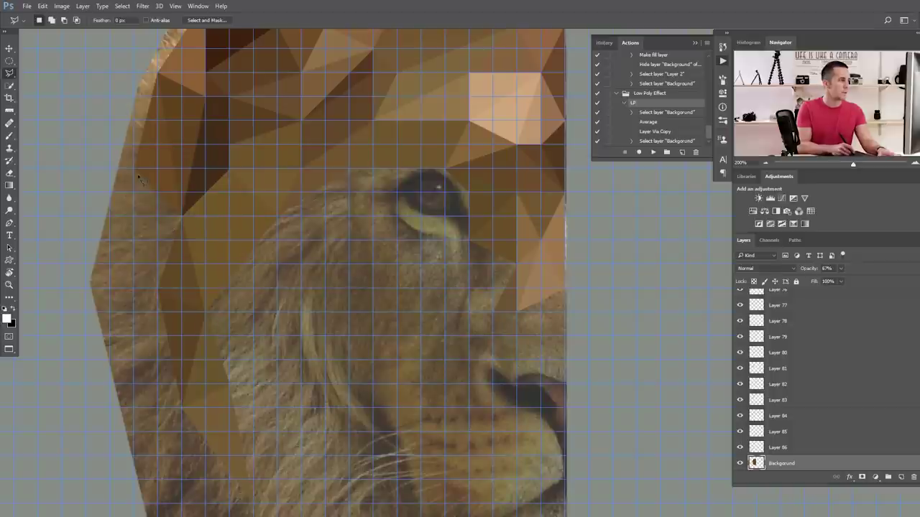
# Step: Cover the mane's outer side below the ear with two triangles beside the narrow strip, running the LP action on each
pyautogui.click(134, 172)
pyautogui.click(159, 289)
pyautogui.doubleClick(134, 172)
pyautogui.press('F2')
pyautogui.click(183, 216)
pyautogui.click(157, 288)
pyautogui.click(182, 219)
pyautogui.press('F2')
# Step: Continue two triangles farther down the outer mane, starting near the widest point of the silhouette, running the LP action on each
pyautogui.scroll(-3, 144, 288)
pyautogui.click(135, 173)
pyautogui.click(159, 269)
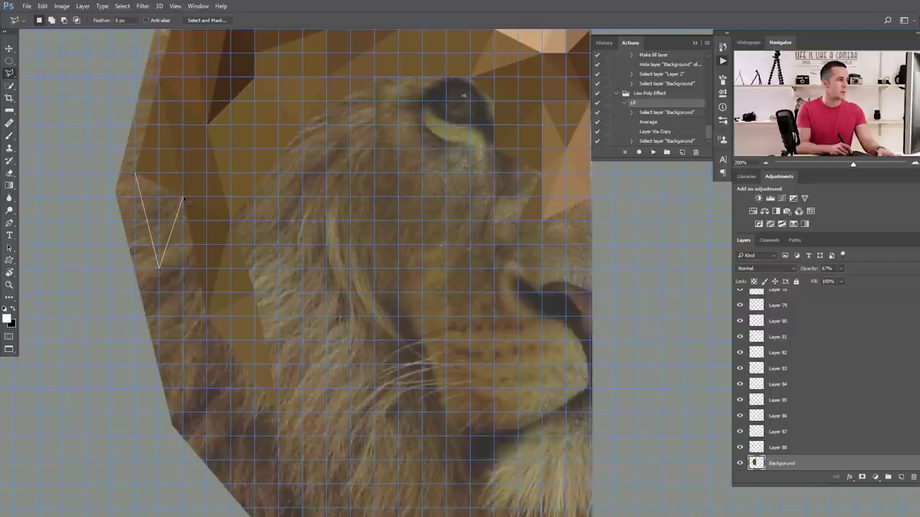
pyautogui.doubleClick(184, 196)
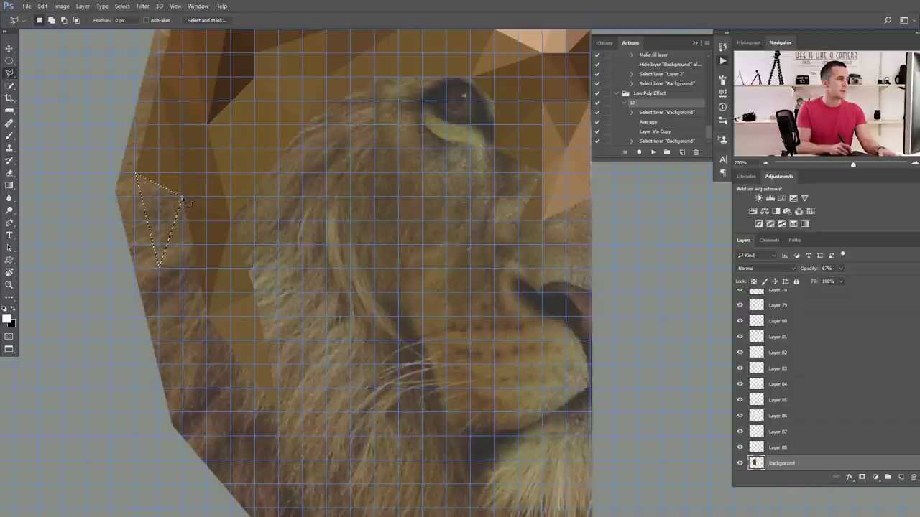
pyautogui.press('F2')
pyautogui.click(208, 319)
pyautogui.doubleClick(184, 197)
pyautogui.press('F2')
# Step: Extend the triangles along the lower outer mane toward the jaw, running the LP action on each
pyautogui.moveTo(216, 302); pyautogui.dragTo(141, 220)
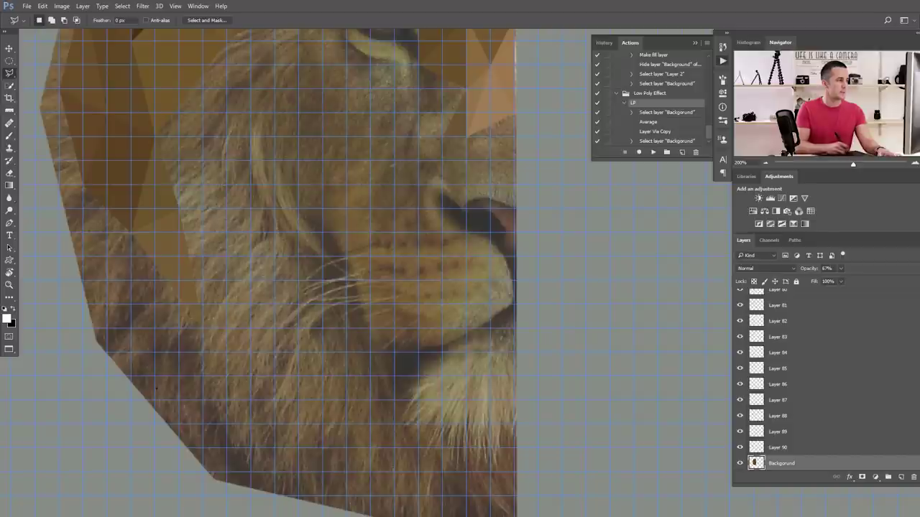
pyautogui.click(84, 185)
pyautogui.click(131, 305)
pyautogui.click(131, 233)
pyautogui.click(83, 185)
pyautogui.press('F2')
pyautogui.click(131, 305)
pyautogui.click(203, 353)
pyautogui.click(179, 208)
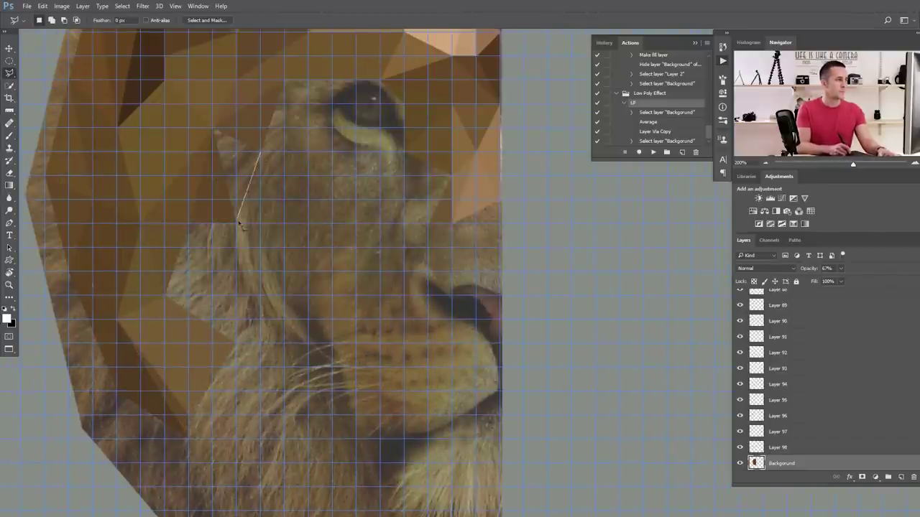
# Step: Fill the cheek fur between the mane and the whiskers with triangles, running the LP action on each
pyautogui.click(191, 226)
pyautogui.click(212, 294)
pyautogui.click(191, 227)
pyautogui.press('F2')
pyautogui.click(211, 253)
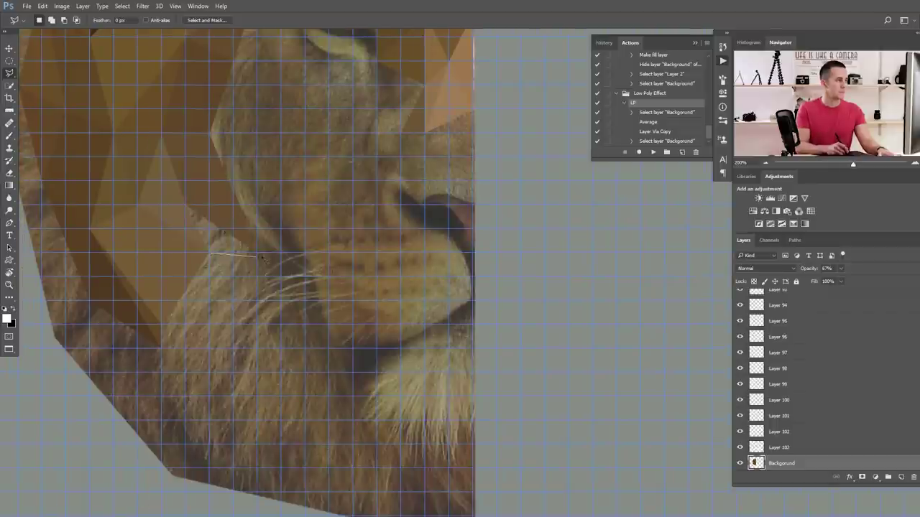
pyautogui.click(262, 258)
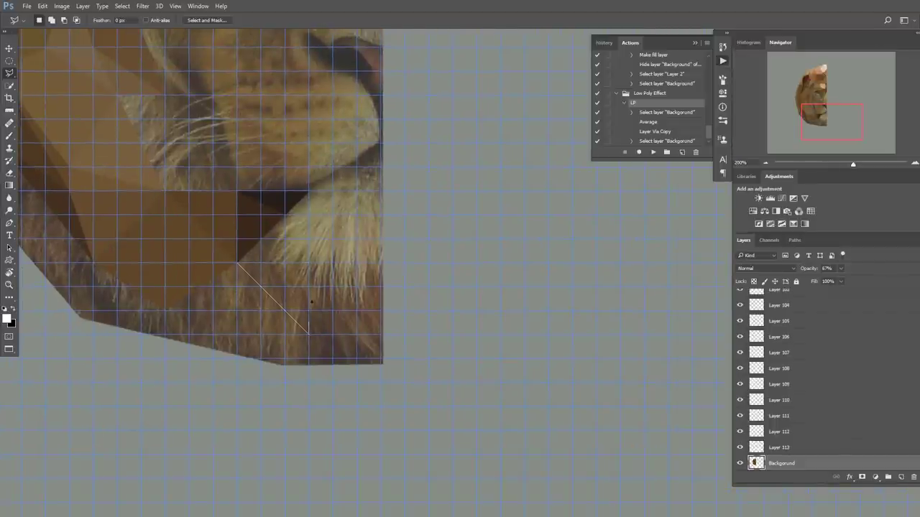
# Step: Cover the brown fur below the dark mouth corner and the adjoining chin edge with triangles, running the LP action on each
pyautogui.click(309, 263)
pyautogui.click(238, 263)
pyautogui.press('F2')
pyautogui.click(262, 239)
pyautogui.press('F2')
pyautogui.press('F2')
# Step: Fill the upper part of the light chin tuft out to the centre edge with triangles, running the LP action on each
pyautogui.click(309, 239)
pyautogui.click(356, 239)
pyautogui.doubleClick(309, 194)
pyautogui.press('F2')
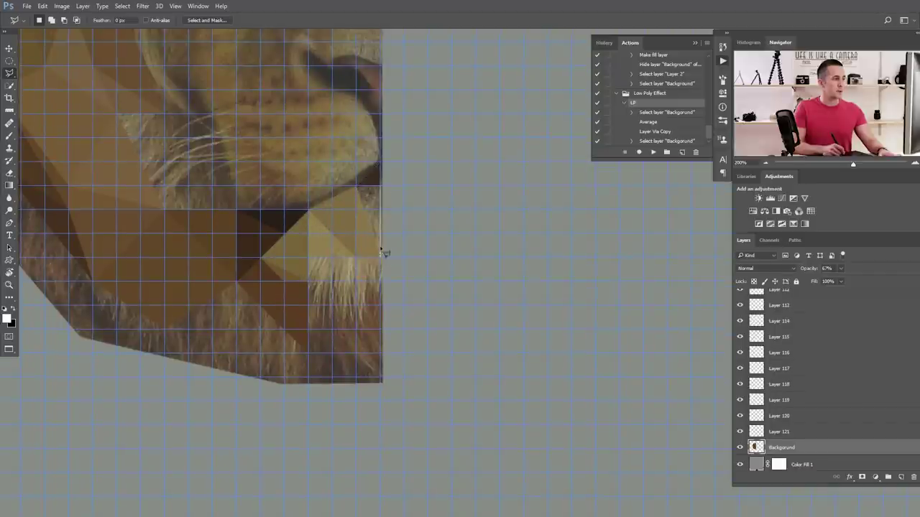
pyautogui.click(382, 253)
pyautogui.doubleClick(383, 188)
pyautogui.press('F2')
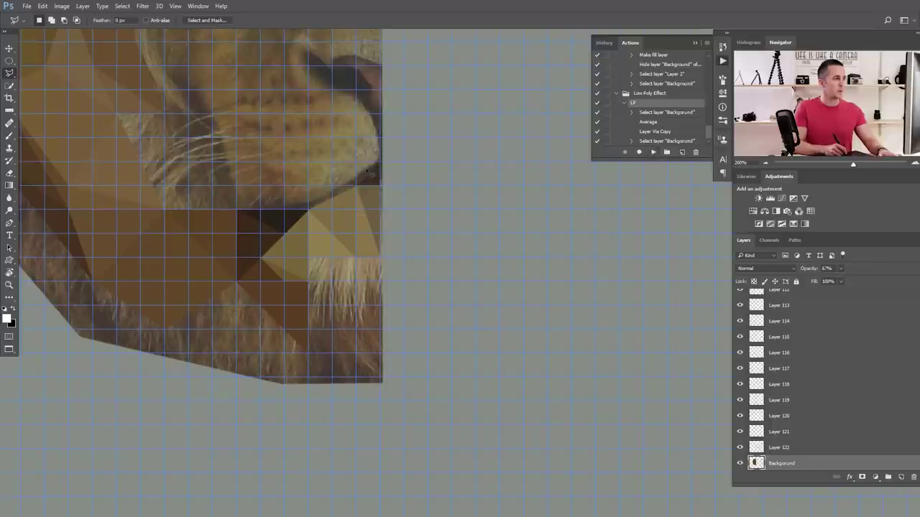
# Step: Cover the middle of the light chin tuft with two adjoining triangles, running the LP action on each
pyautogui.scroll(2, 322, 190)
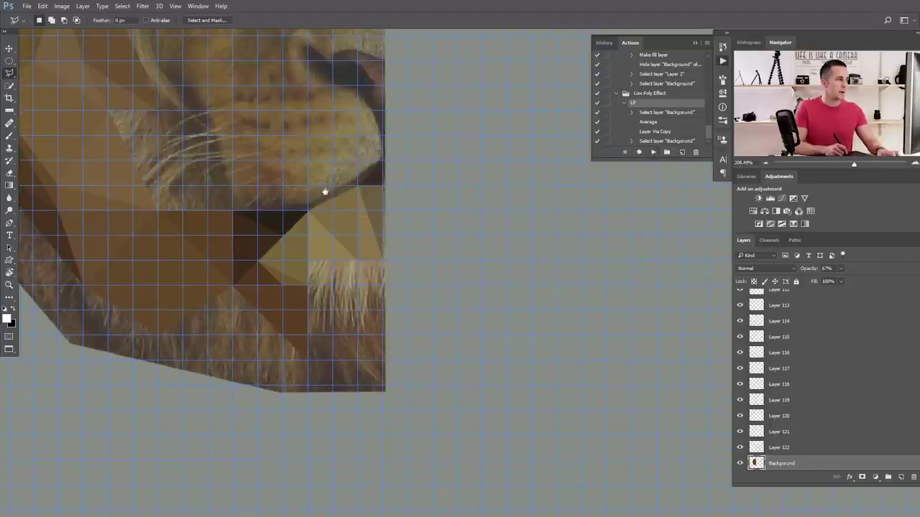
pyautogui.moveTo(440, 212); pyautogui.dragTo(411, 244)
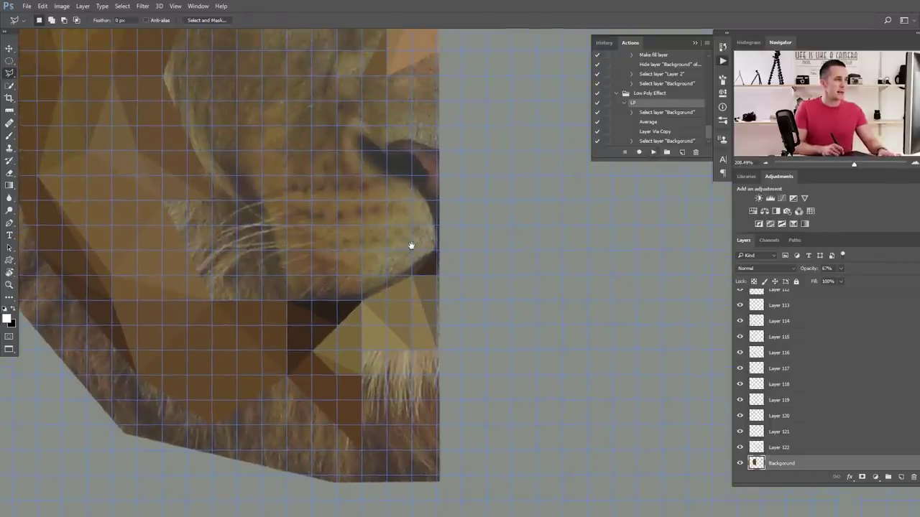
pyautogui.moveTo(407, 124); pyautogui.dragTo(383, 206)
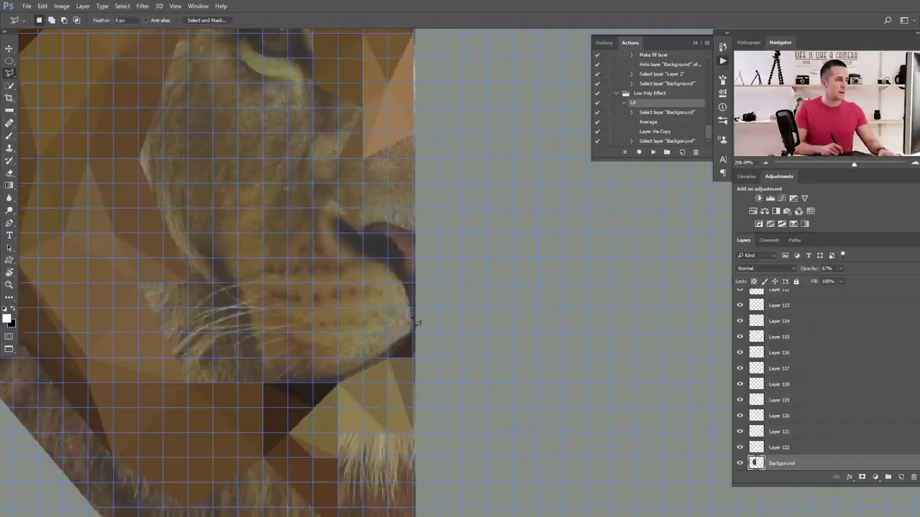
pyautogui.moveTo(380, 240); pyautogui.dragTo(392, 124)
pyautogui.click(350, 338)
pyautogui.click(399, 363)
pyautogui.click(399, 315)
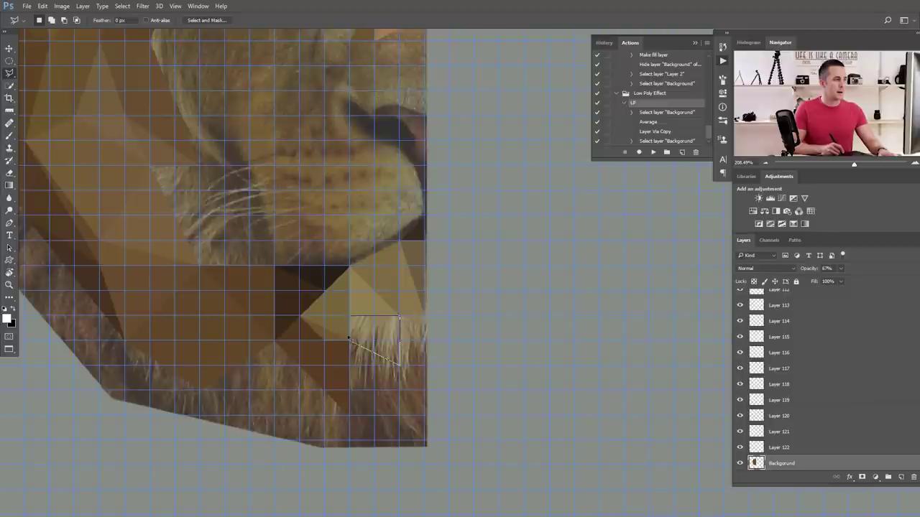
pyautogui.click(349, 338)
pyautogui.press('F2')
pyautogui.click(350, 316)
pyautogui.doubleClick(401, 317)
pyautogui.press('F2')
# Step: Fill the lower chin tuft beside the centre edge with two triangles, running the LP action on each
pyautogui.click(400, 318)
pyautogui.click(424, 365)
pyautogui.doubleClick(425, 321)
pyautogui.press('F2')
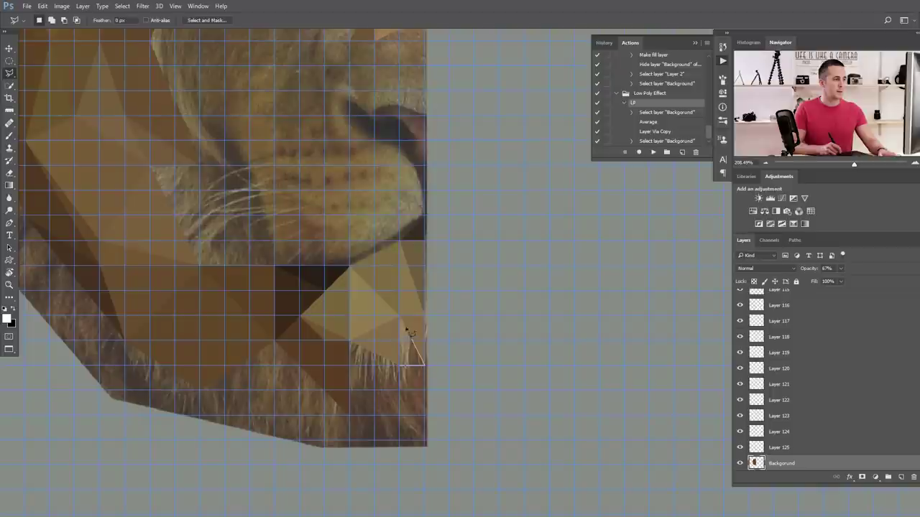
pyautogui.doubleClick(404, 321)
pyautogui.press('F2')
# Step: Add a narrow triangle in the fur beneath the light chin tuft and run the LP action on it
pyautogui.scroll(-3, 353, 294)
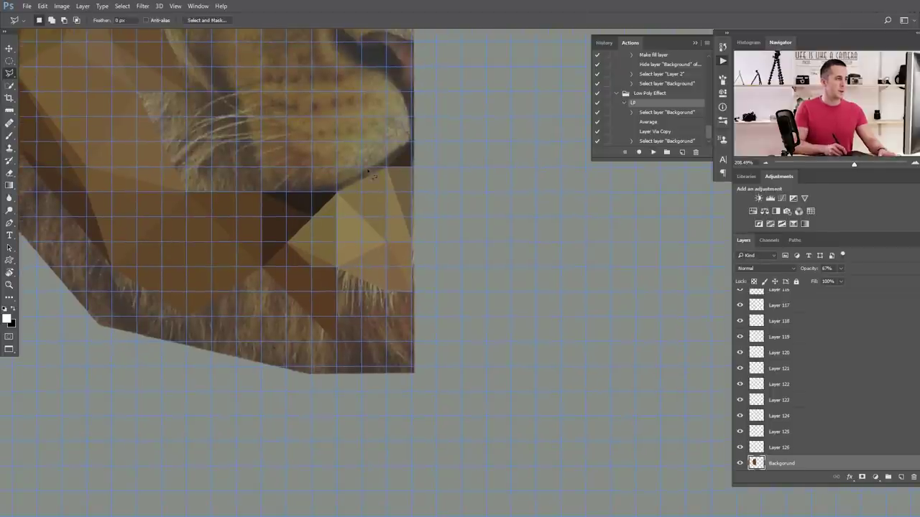
pyautogui.moveTo(350, 237); pyautogui.dragTo(334, 354)
pyautogui.moveTo(299, 265); pyautogui.dragTo(305, 166)
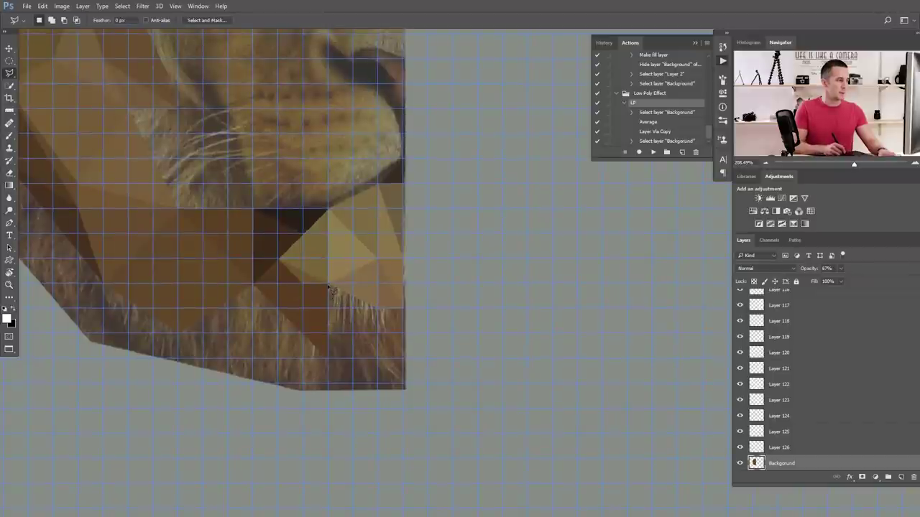
pyautogui.click(328, 353)
pyautogui.click(329, 286)
pyautogui.click(330, 355)
pyautogui.press('F2')
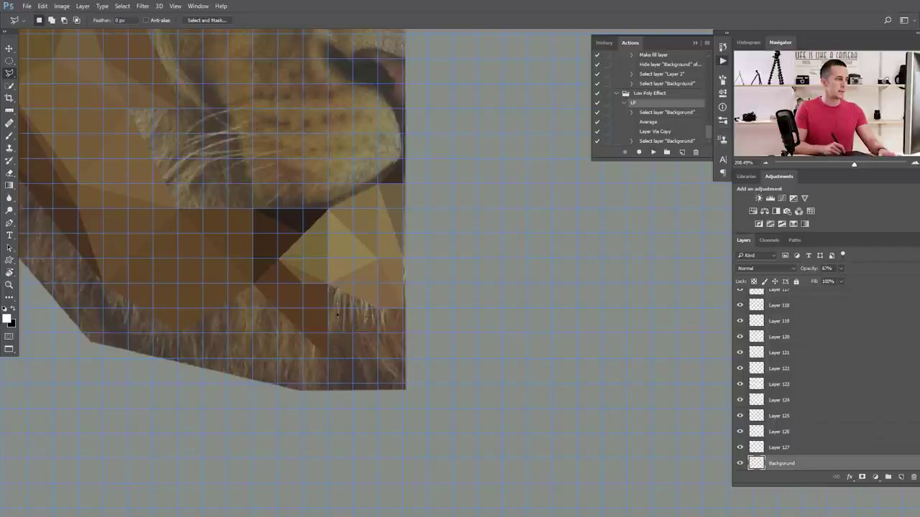
pyautogui.click(329, 358)
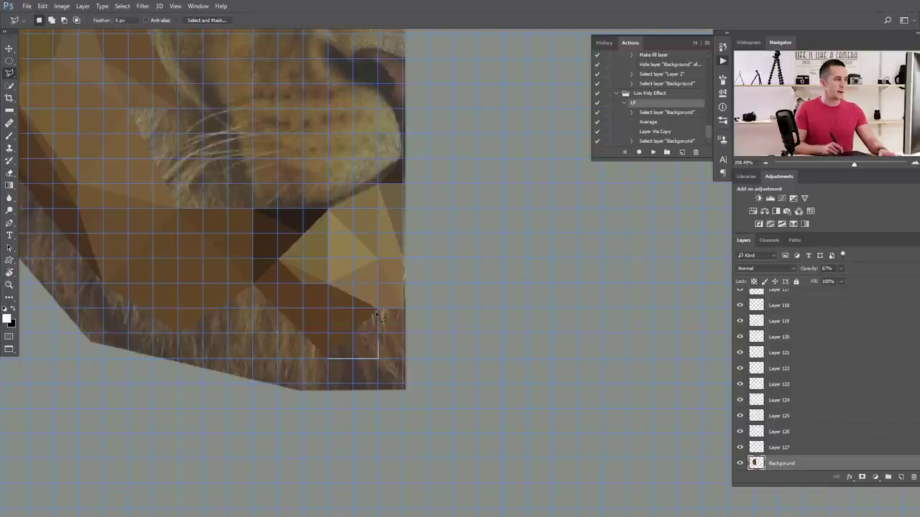
pyautogui.doubleClick(378, 314)
pyautogui.press('F2')
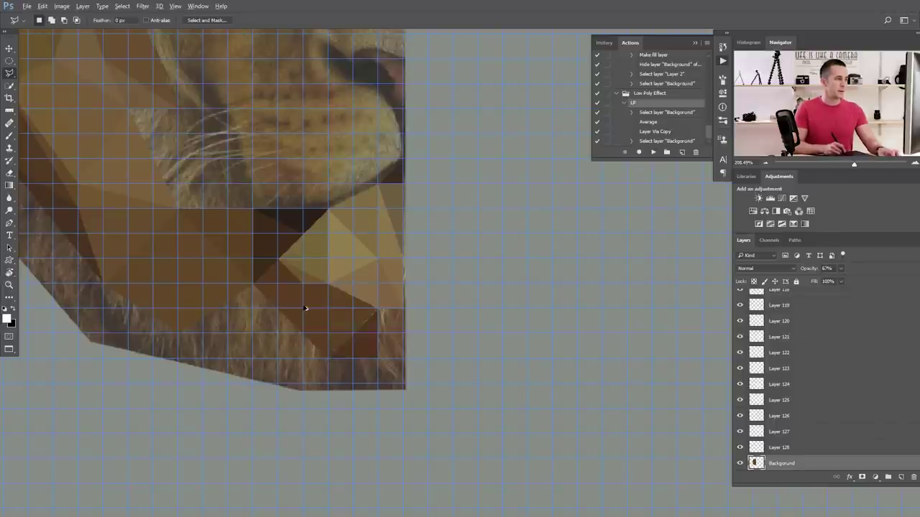
pyautogui.hotkey('ctrl', 'alt', 'z')
pyautogui.hotkey('ctrl', 'alt', 'z')
pyautogui.hotkey('ctrl', 'alt', 'z')
pyautogui.hotkey('ctrl', 'alt', 'z')
# Step: Cover the fur below the light chin tuft with a grid-snapped right triangle and run the LP action on it
pyautogui.click(329, 359)
pyautogui.click(379, 359)
pyautogui.doubleClick(378, 311)
pyautogui.press('F2')
# Step: Fill the grid strip beneath the chin tuft out to the centre edge with two adjoining triangles, running the LP action on each
pyautogui.moveTo(322, 351)
pyautogui.mouseDown()
pyautogui.moveTo(322, 297)
pyautogui.moveTo(386, 300)
pyautogui.moveTo(364, 305)
pyautogui.mouseUp()
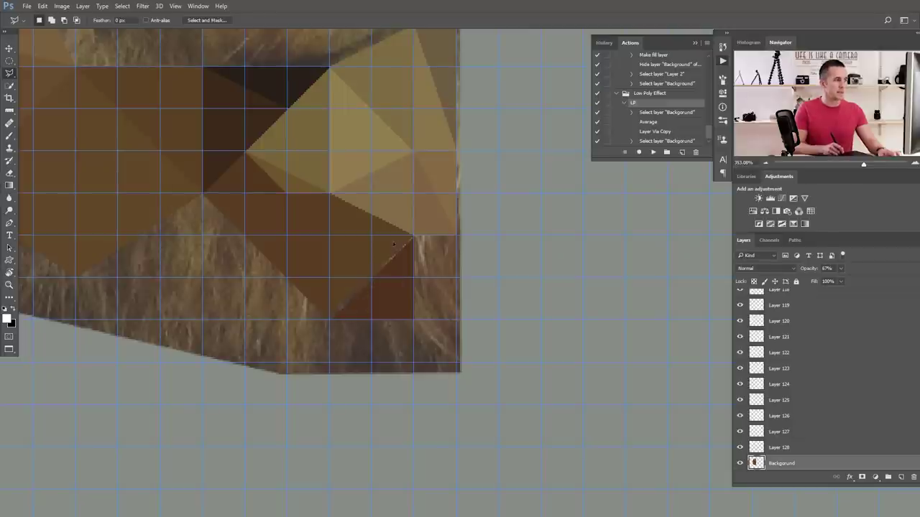
pyautogui.moveTo(396, 274); pyautogui.dragTo(343, 324)
pyautogui.click(391, 273)
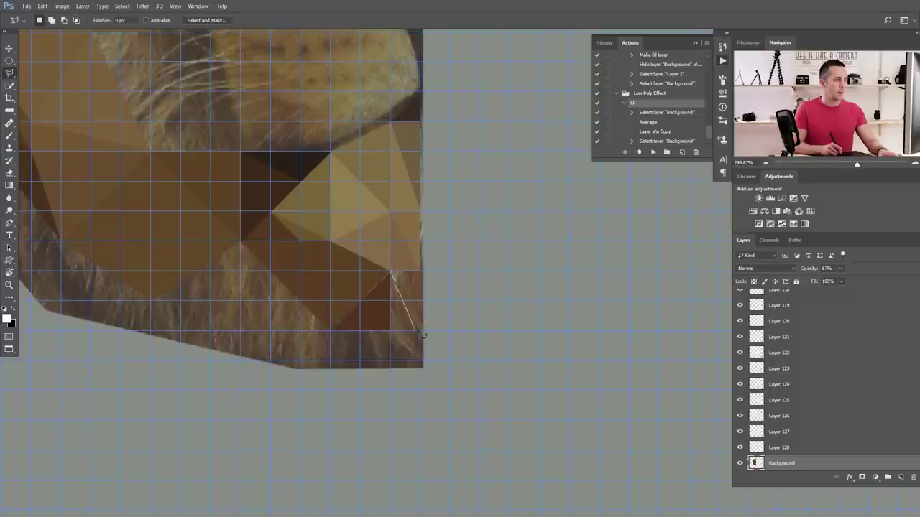
pyautogui.click(421, 332)
pyautogui.doubleClick(421, 273)
pyautogui.press('F2')
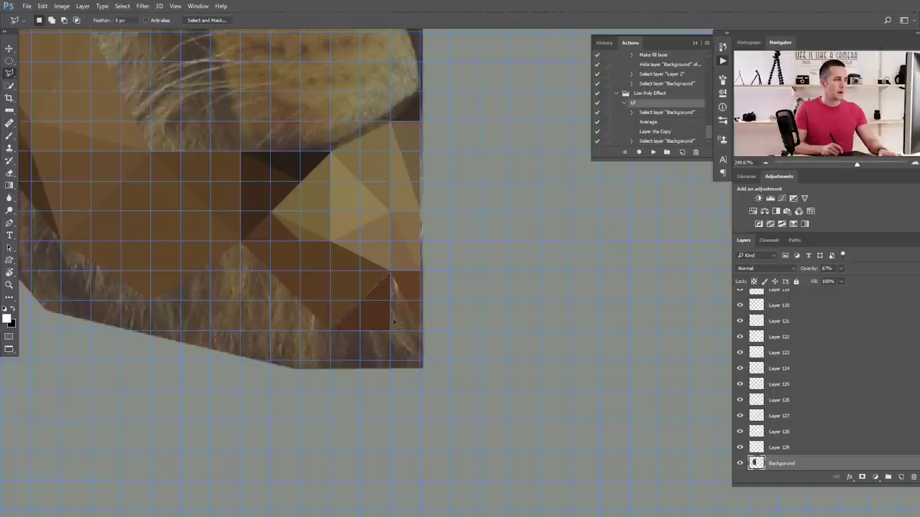
pyautogui.click(392, 332)
pyautogui.click(421, 332)
pyautogui.doubleClick(391, 274)
pyautogui.press('F2')
# Step: Outline a triangle over the uncovered fur notch between the lower jaw and the triangles beneath the chin tuft
pyautogui.moveTo(220, 270); pyautogui.dragTo(360, 310)
pyautogui.moveTo(324, 264); pyautogui.dragTo(281, 302)
pyautogui.scroll(5, 281, 302)
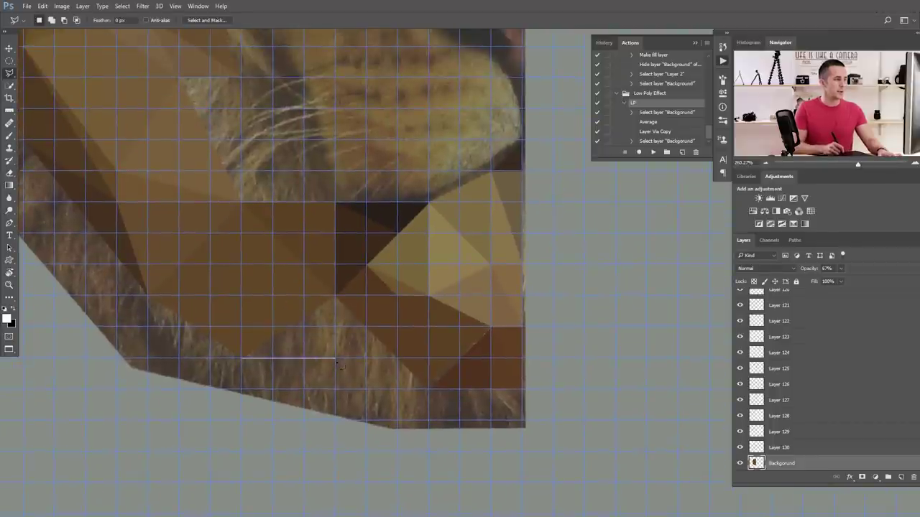
# Step: Outline two triangular facets in the fur below the chin with the Polygonal Lasso and run the LP action on each
pyautogui.click(336, 296)
pyautogui.click(243, 358)
pyautogui.press('F2')
pyautogui.click(336, 297)
pyautogui.click(336, 357)
pyautogui.click(429, 389)
pyautogui.click(335, 296)
pyautogui.press('F2')
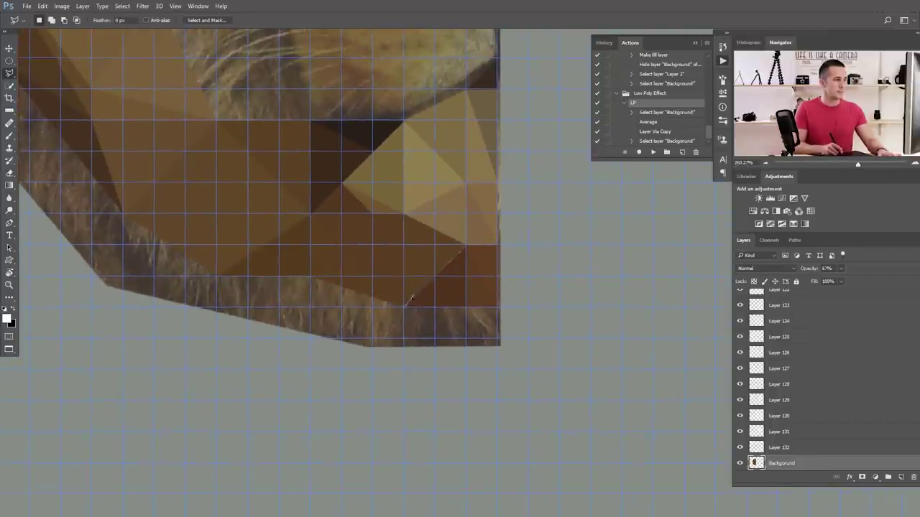
# Step: Add more averaged low-poly facets along the remaining fur at the lower edge of the mane
pyautogui.scroll(4, 424, 280)
pyautogui.click(237, 299)
pyautogui.click(329, 329)
pyautogui.click(237, 298)
pyautogui.press('F2')
# Step: Examine the half lion face as a whole, comparing the low-poly result with the grid hidden and shown
pyautogui.scroll(-5, 323, 288)
pyautogui.moveTo(309, 143); pyautogui.dragTo(336, 292)
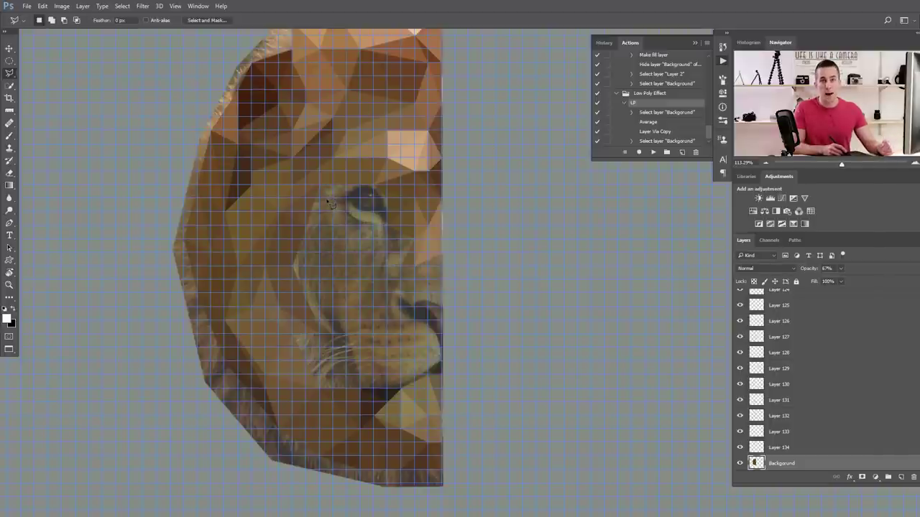
pyautogui.hotkey('ctrl', "'")
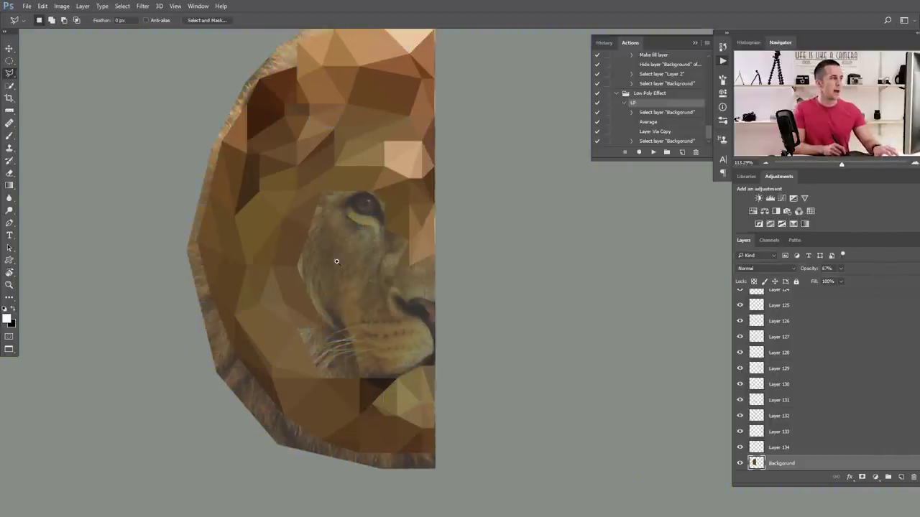
pyautogui.scroll(-3, 343, 262)
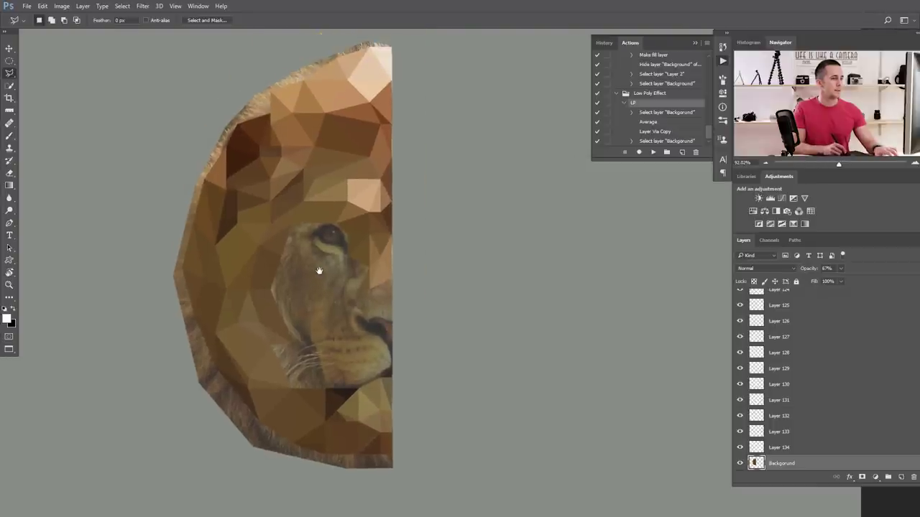
pyautogui.hotkey('ctrl', "'")
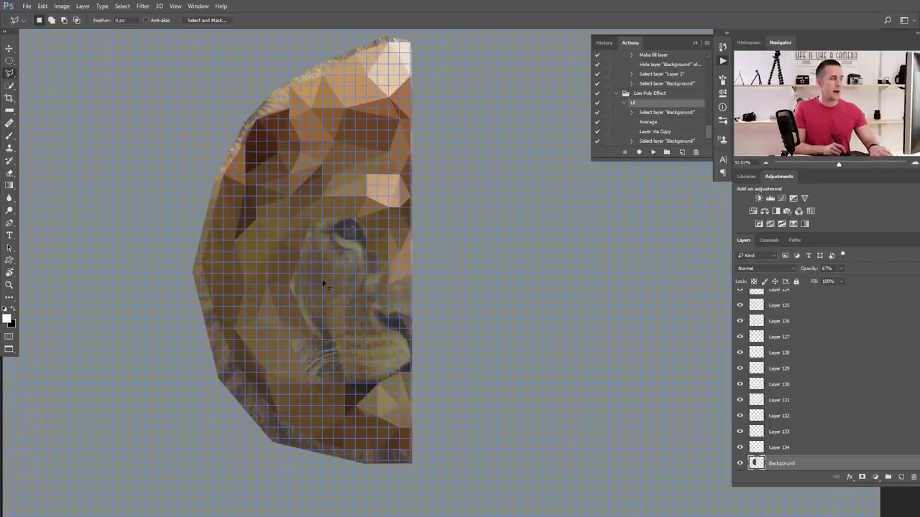
pyautogui.hotkey('ctrl', "'")
pyautogui.hotkey('ctrl', "'")
pyautogui.hotkey('ctrl', "'")
pyautogui.hotkey('ctrl', "'")
pyautogui.hotkey('ctrl', "'")
pyautogui.hotkey('ctrl', "'")
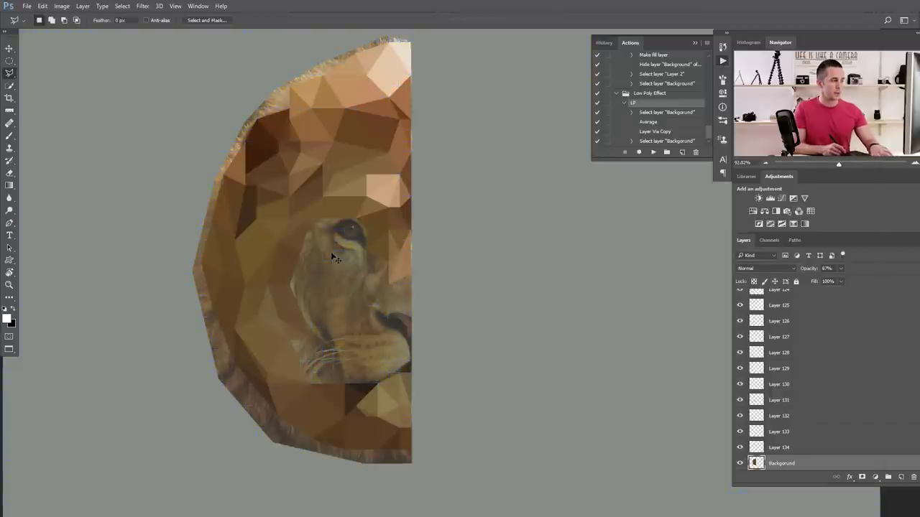
pyautogui.hotkey('ctrl', "'")
pyautogui.hotkey('ctrl', "'")
pyautogui.hotkey('ctrl', "'")
pyautogui.hotkey('ctrl', "'")
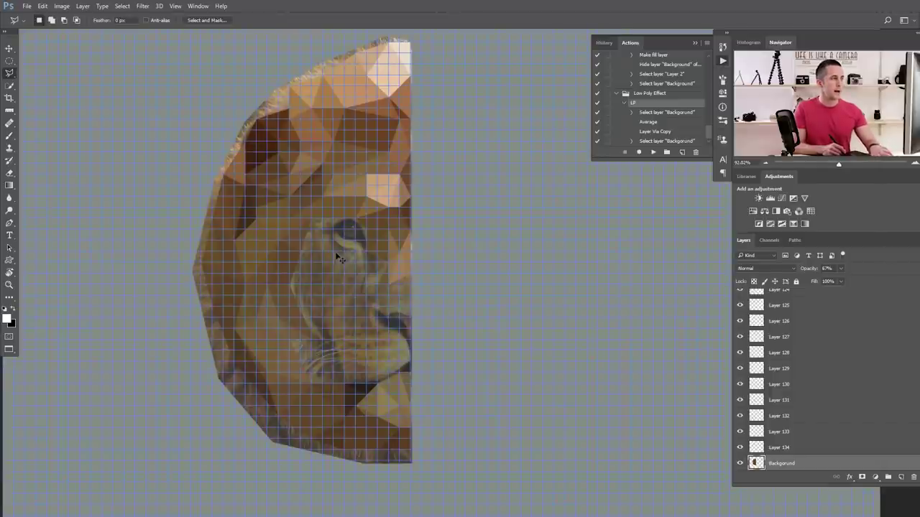
# Step: Fill the area between the outer corner of the eye and the upper cheek with averaged triangular facets
pyautogui.moveTo(314, 234); pyautogui.dragTo(312, 204)
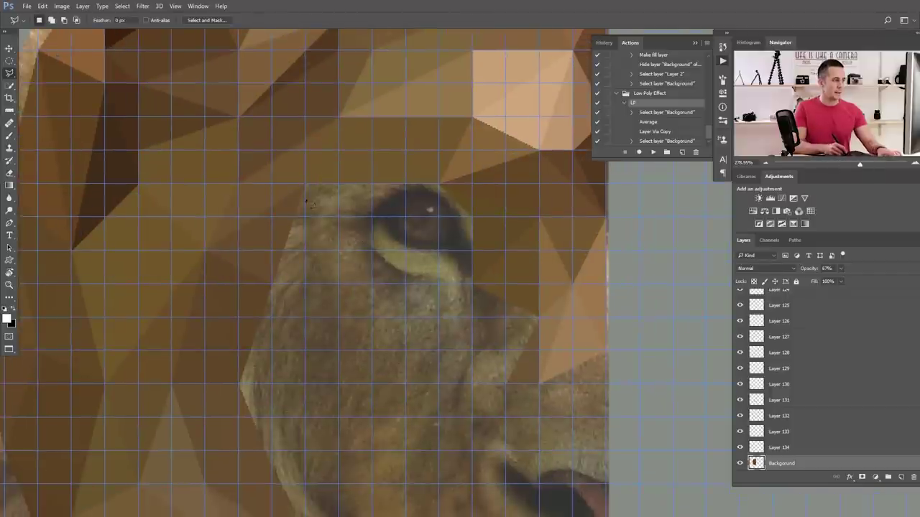
pyautogui.click(306, 186)
pyautogui.click(338, 283)
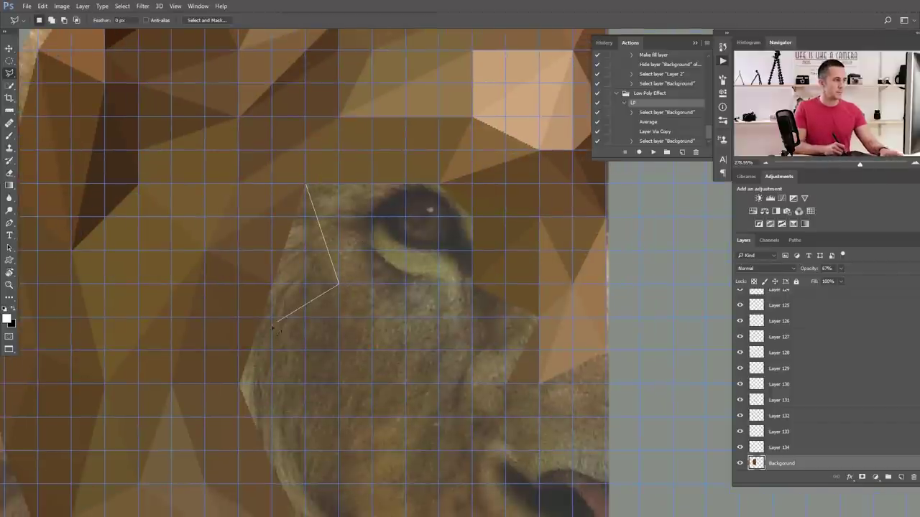
pyautogui.click(273, 285)
pyautogui.click(307, 186)
pyautogui.press('F2')
pyautogui.click(273, 285)
pyautogui.click(307, 418)
pyautogui.press('F2')
pyautogui.press('F2')
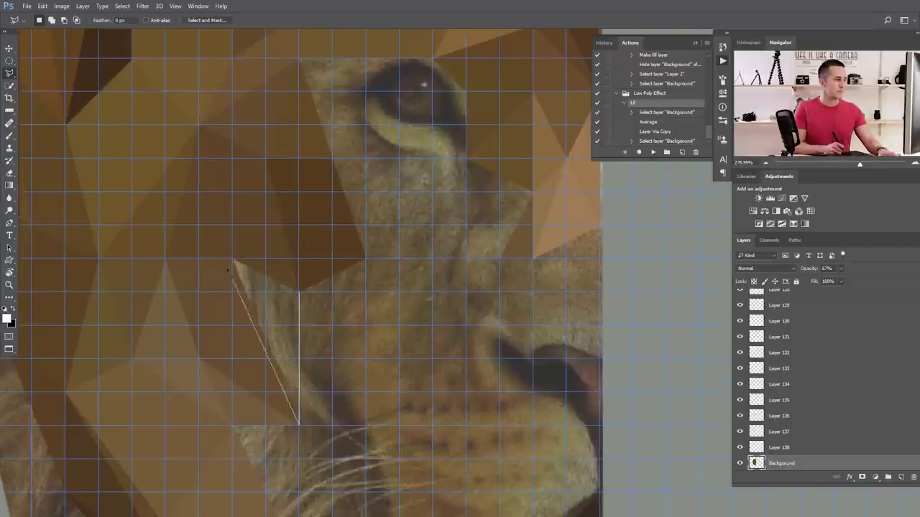
# Step: Lasso triangles along the outer cheek down to the whisker roots and turn each into an averaged facet layer
pyautogui.click(277, 257)
pyautogui.click(277, 392)
pyautogui.click(210, 258)
pyautogui.press('F2')
pyautogui.click(276, 392)
pyautogui.press('F2')
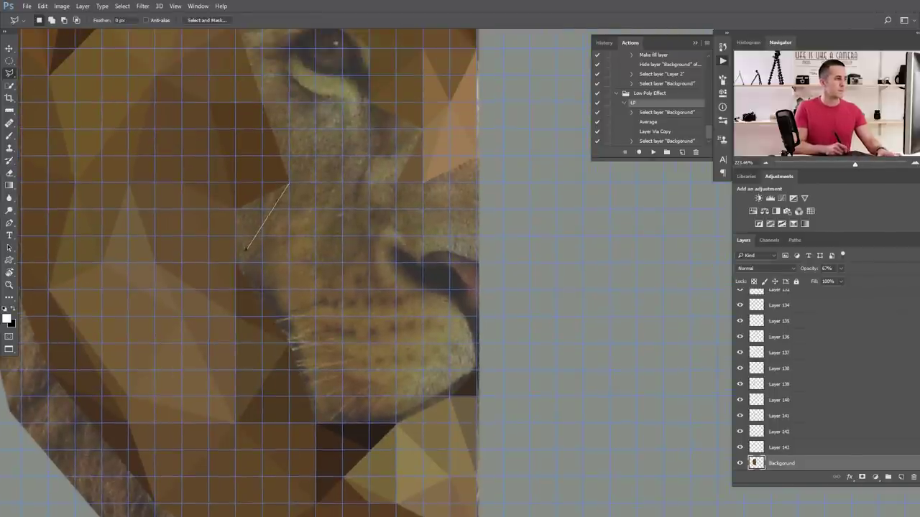
pyautogui.press('F2')
# Step: Cover the lower cheek, whiskers and outer part of the muzzle with averaged triangular facets
pyautogui.click(290, 184)
pyautogui.click(316, 289)
pyautogui.click(237, 263)
pyautogui.press('F2')
pyautogui.press('F2')
pyautogui.click(315, 424)
pyautogui.press('F2')
pyautogui.press('F2')
pyautogui.click(395, 316)
pyautogui.press('F2')
# Step: Create low-poly facets on the cheek beside the nose and at the muzzle's lower corner above the chin
pyautogui.click(290, 184)
pyautogui.click(342, 210)
pyautogui.moveTo(316, 290); pyautogui.dragTo(268, 243)
pyautogui.click(268, 242)
pyautogui.click(242, 137)
pyautogui.press('F2')
pyautogui.click(348, 375)
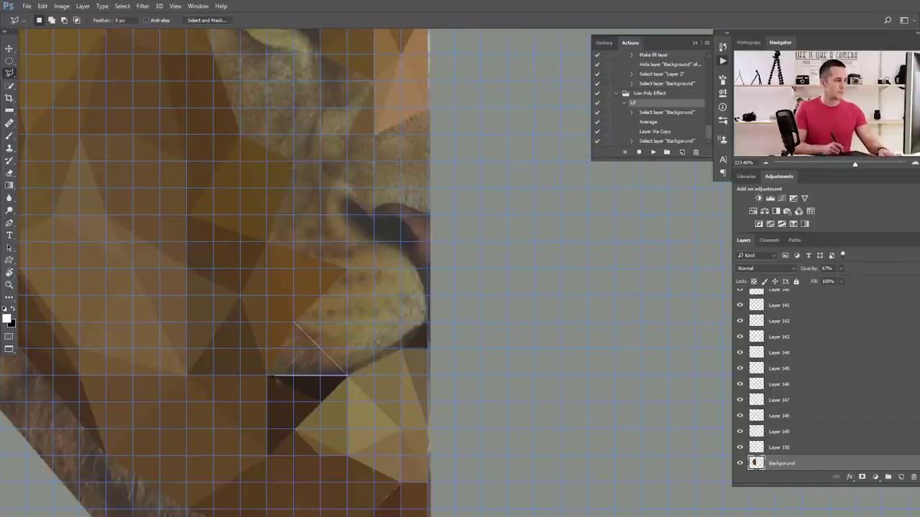
pyautogui.press('F2')
pyautogui.click(347, 324)
pyautogui.click(295, 323)
pyautogui.press('F2')
pyautogui.hotkey('ctrl', 'alt', 'z')
# Step: Convert the spotted centre of the muzzle below the nose into averaged triangular facets with the LP action
pyautogui.click(347, 270)
pyautogui.click(348, 349)
pyautogui.press('F2')
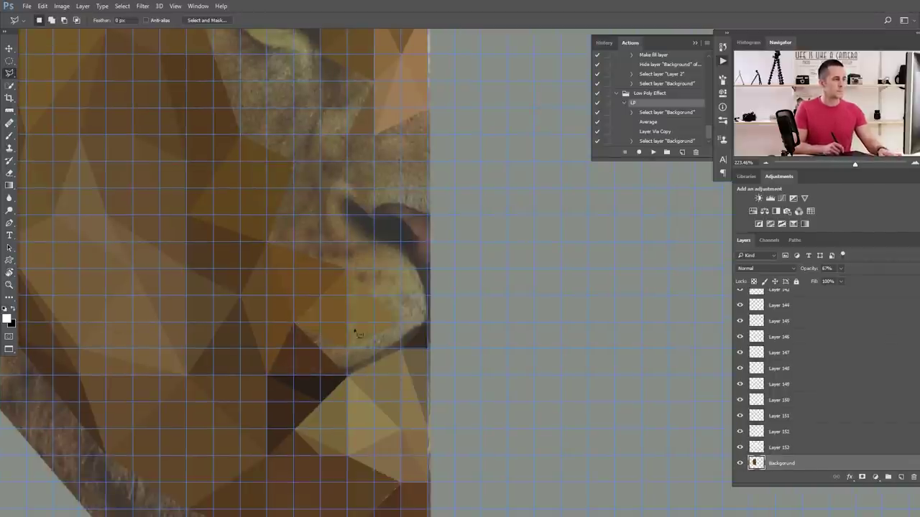
pyautogui.press('F2')
pyautogui.click(315, 247)
pyautogui.press('F2')
pyautogui.press('F2')
# Step: Apply averaged facets to the fur beneath the eye and between the cheek and the nose bridge
pyautogui.moveTo(285, 226); pyautogui.dragTo(244, 336)
pyautogui.press('F2')
pyautogui.press('F2')
pyautogui.press('F2')
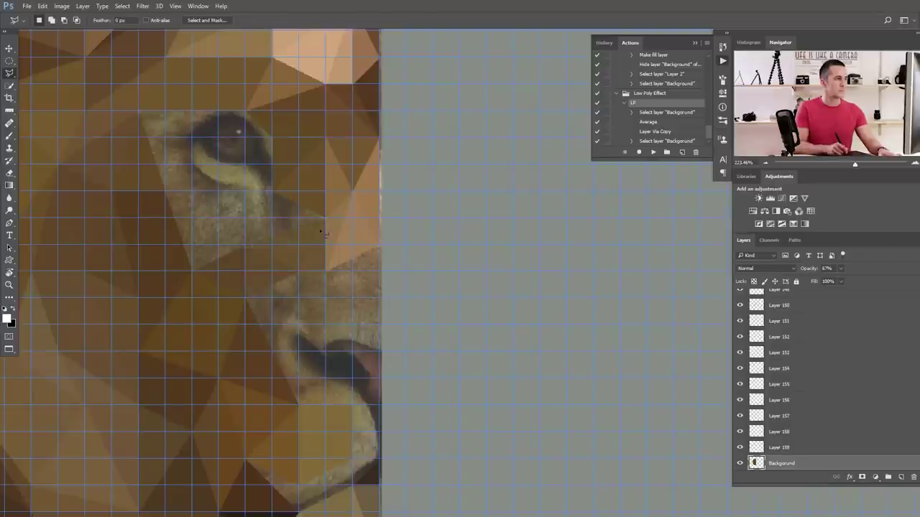
pyautogui.moveTo(255, 201); pyautogui.dragTo(266, 253)
pyautogui.press('F2')
pyautogui.press('F2')
pyautogui.press('F2')
pyautogui.press('F2')
# Step: Lasso triangles on the nose bridge above the nostril and run the LP action on each
pyautogui.click(338, 326)
pyautogui.click(394, 302)
pyautogui.click(394, 380)
pyautogui.press('F2')
pyautogui.moveTo(394, 380); pyautogui.dragTo(385, 336)
pyautogui.click(330, 283)
pyautogui.click(385, 336)
pyautogui.click(330, 336)
pyautogui.press('F2')
# Step: Add narrow averaged facets along the side of the nose next to the nostril
pyautogui.click(330, 283)
pyautogui.click(304, 336)
pyautogui.press('F2')
pyautogui.click(330, 283)
pyautogui.click(304, 337)
pyautogui.press('F2')
pyautogui.click(277, 310)
pyautogui.press('F2')
# Step: Hide the grid and inspect the whole half face for areas that still need facets
pyautogui.moveTo(282, 322)
pyautogui.mouseDown()
pyautogui.moveTo(280, 269)
pyautogui.moveTo(287, 326)
pyautogui.moveTo(288, 273)
pyautogui.moveTo(303, 264)
pyautogui.mouseUp()
pyautogui.scroll(-6, 280, 269)
pyautogui.hotkey('ctrl', "'")
pyautogui.scroll(1, 304, 264)
pyautogui.scroll(-2, 294, 266)
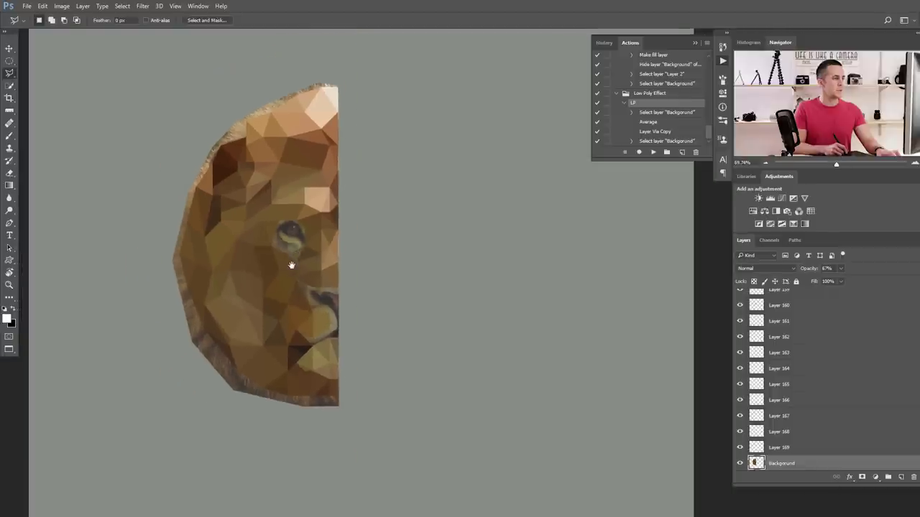
pyautogui.scroll(2, 293, 267)
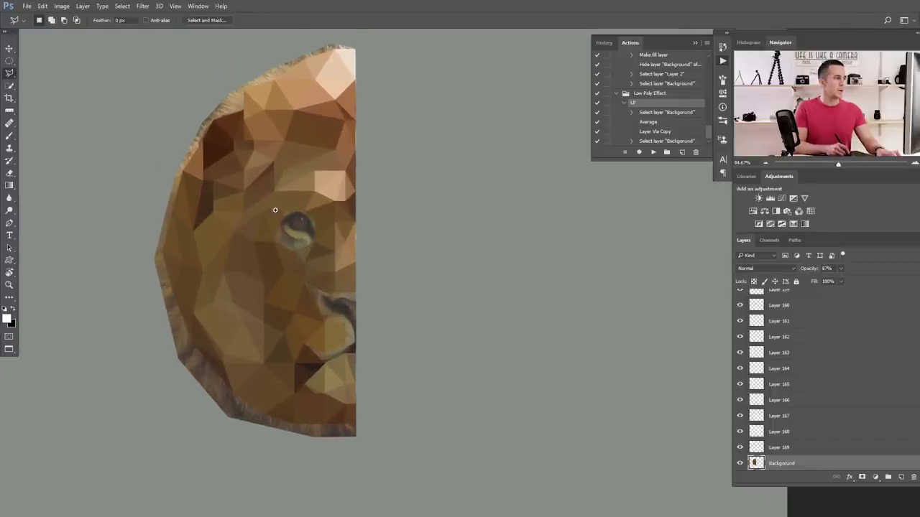
pyautogui.scroll(4, 275, 210)
# Step: Show the grid again and turn a triangle at the mane's upper outer edge into an averaged facet
pyautogui.hotkey('ctrl', "'")
pyautogui.click(222, 175)
pyautogui.click(282, 114)
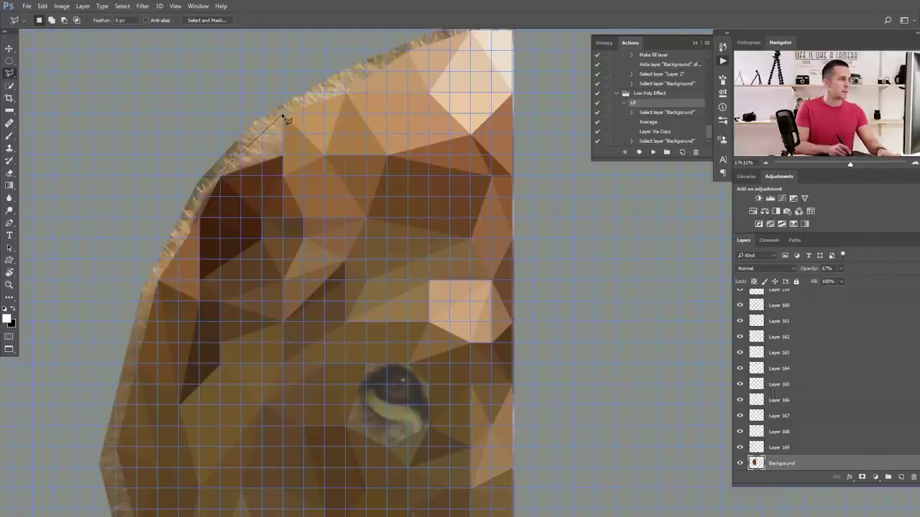
pyautogui.doubleClick(284, 156)
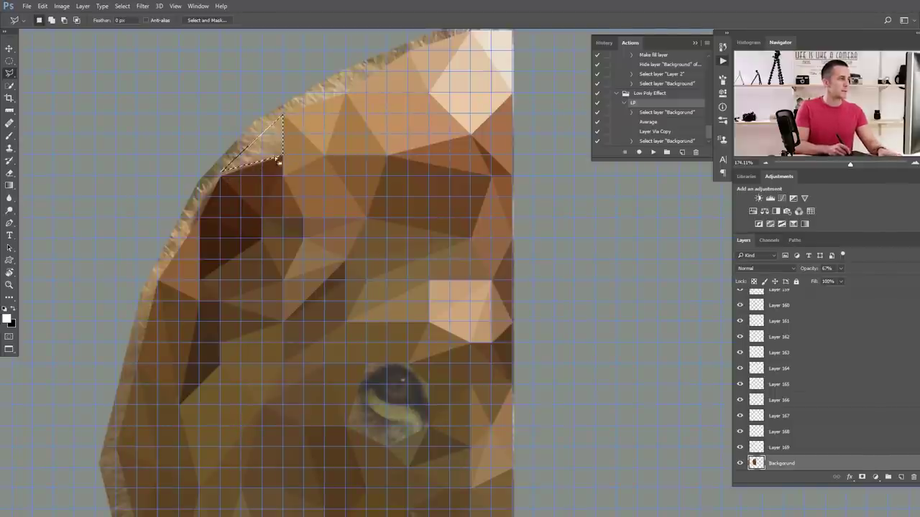
pyautogui.click(224, 178)
pyautogui.click(282, 113)
pyautogui.doubleClick(284, 156)
pyautogui.press('F2')
# Step: Open the Guides, Grid & Slices preferences
pyautogui.scroll(-5, 310, 213)
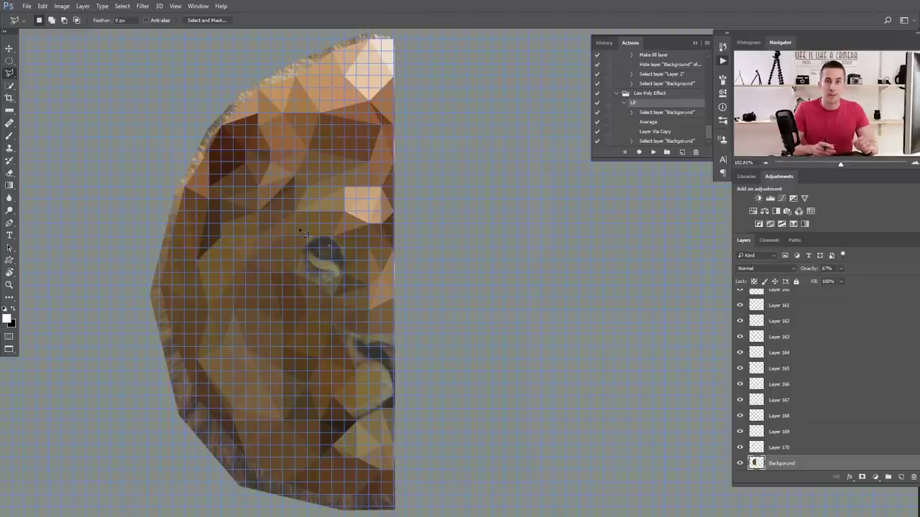
pyautogui.click(42, 6)
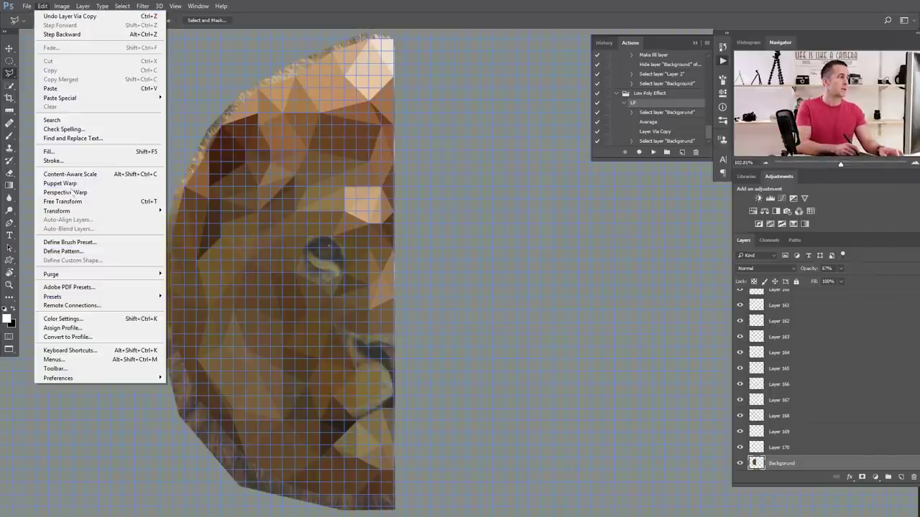
pyautogui.moveTo(99, 378)
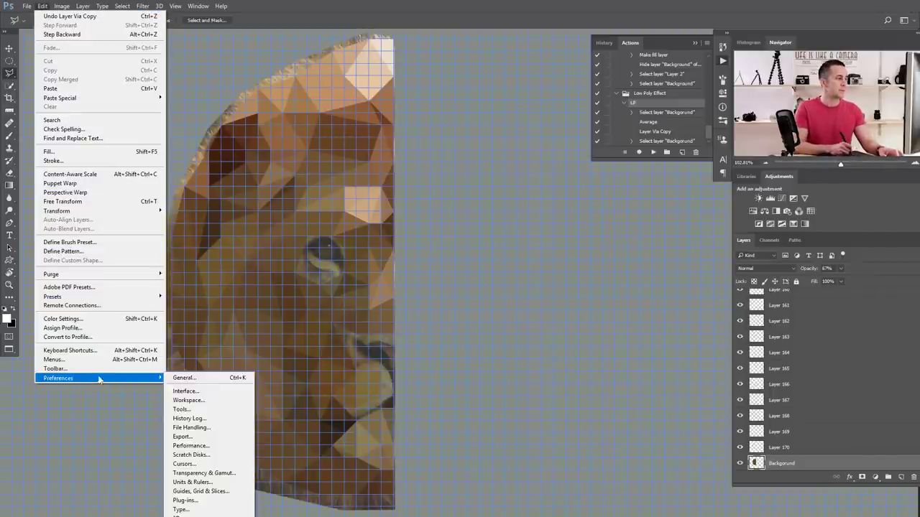
pyautogui.click(219, 493)
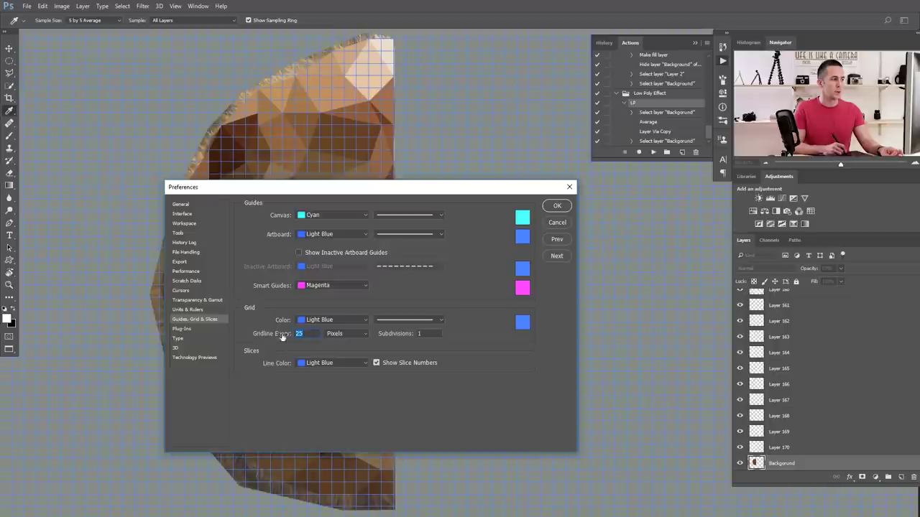
# Step: Try a gridline spacing of 10 pixels and set it back to 25 pixels
pyautogui.write('10')
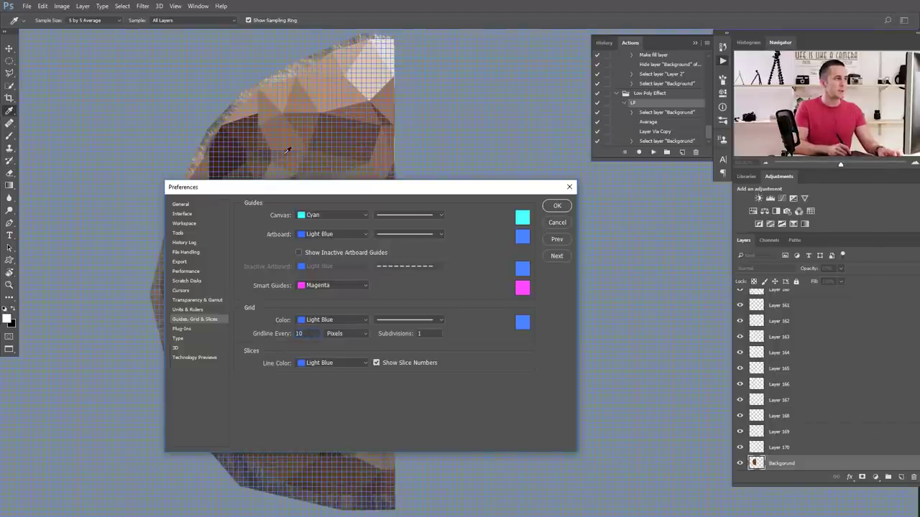
pyautogui.hotkey('ctrl', 'alt', 'z')
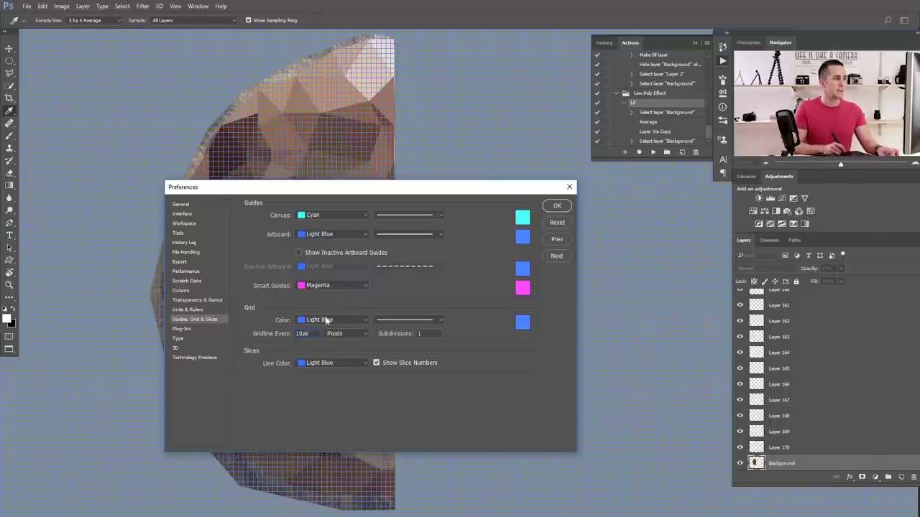
pyautogui.moveTo(313, 334); pyautogui.dragTo(280, 327)
pyautogui.write('25')
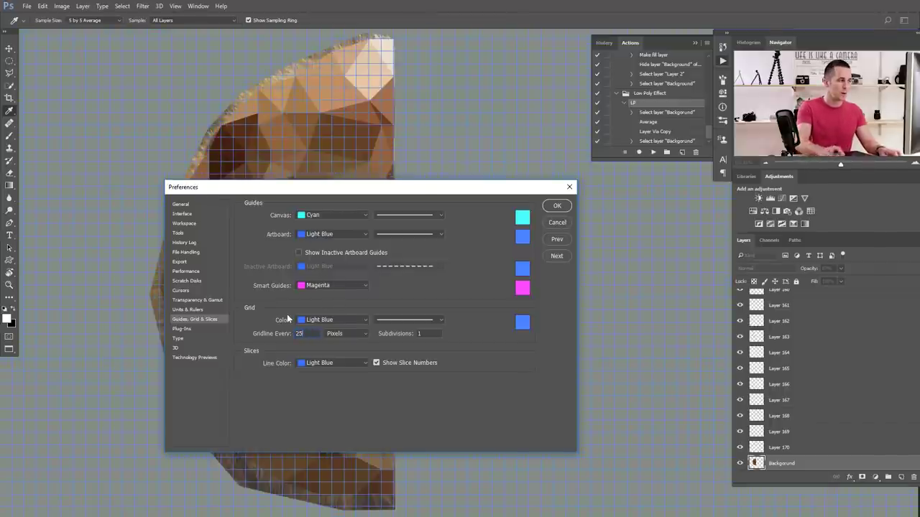
# Step: Set the grid subdivisions to 4 and apply the preferences
pyautogui.press('Tab')
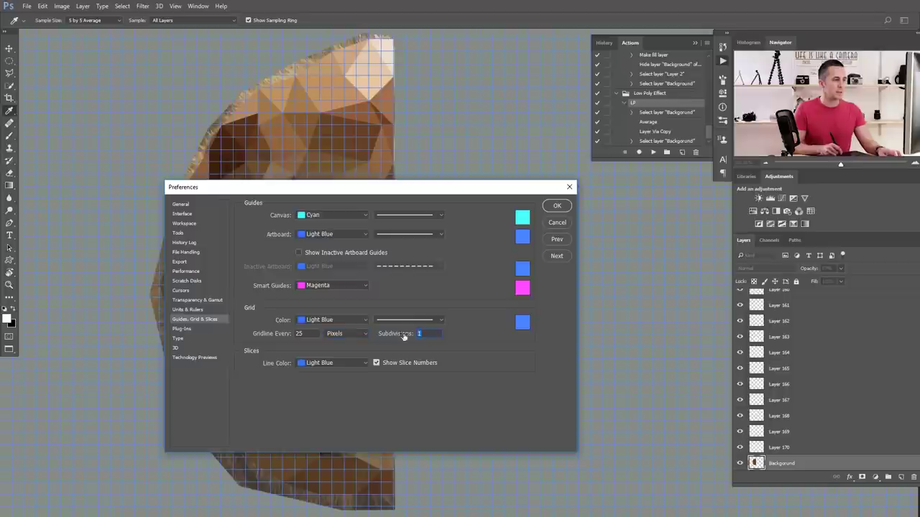
pyautogui.write('4')
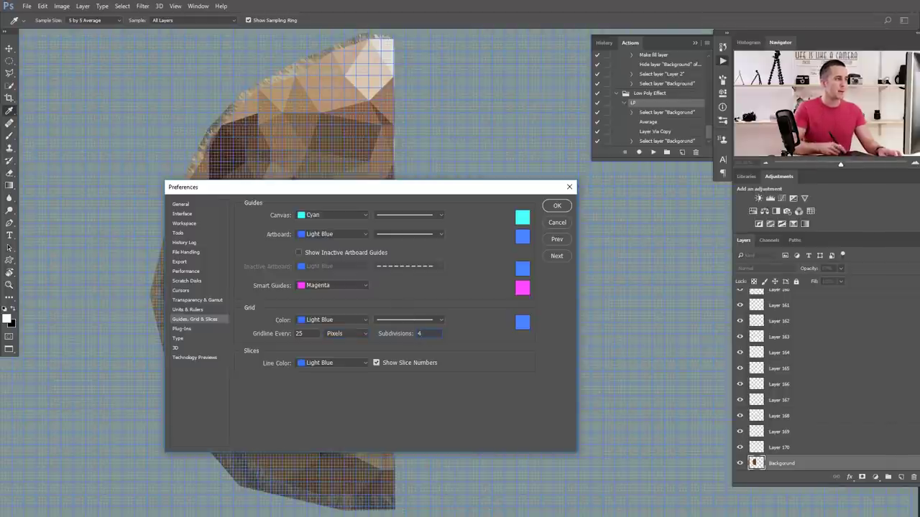
pyautogui.click(557, 205)
pyautogui.moveTo(318, 246); pyautogui.dragTo(365, 267)
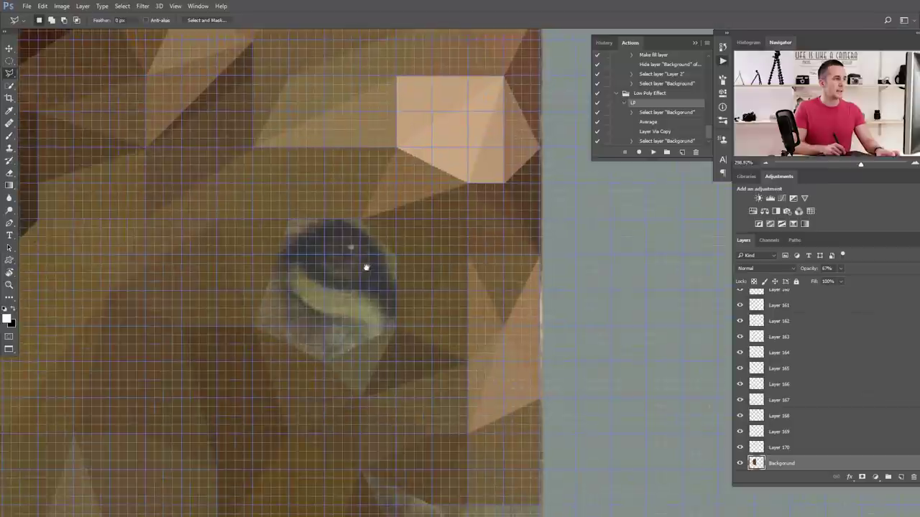
pyautogui.scroll(-2, 325, 272)
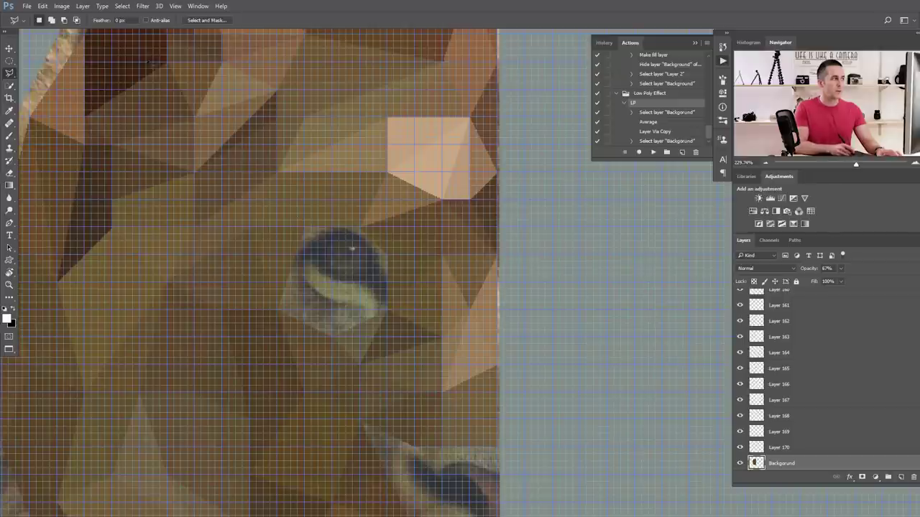
# Step: Try green, light red, cyan and light gray as the grid color in the Guides, Grid & Slices preferences
pyautogui.hotkey('ctrl', 'k')
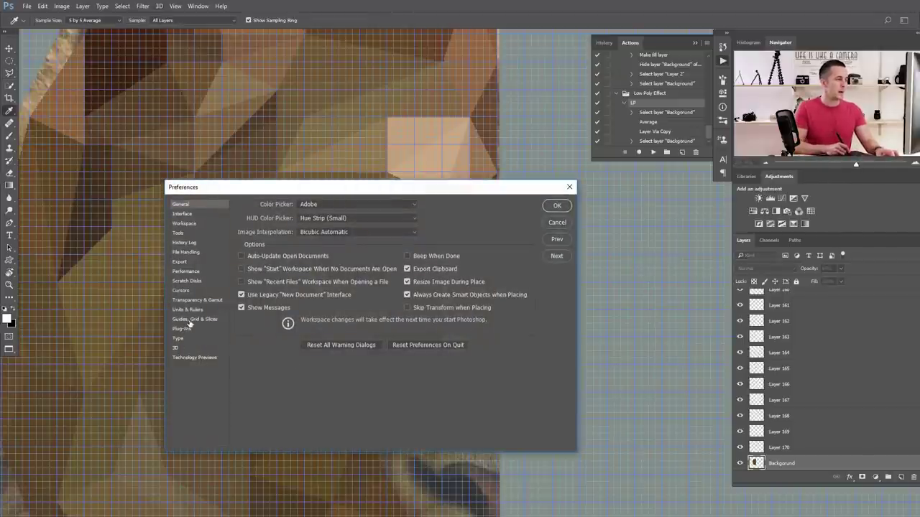
pyautogui.click(192, 319)
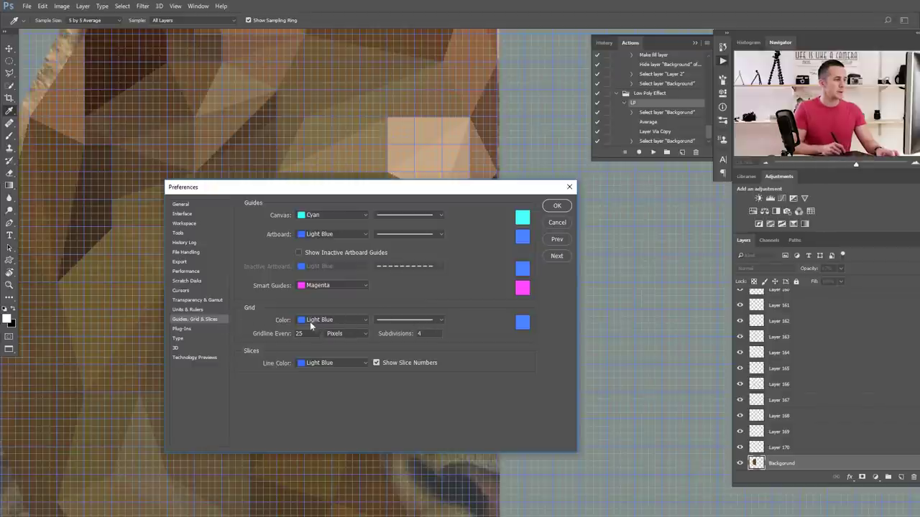
pyautogui.click(323, 323)
pyautogui.click(324, 362)
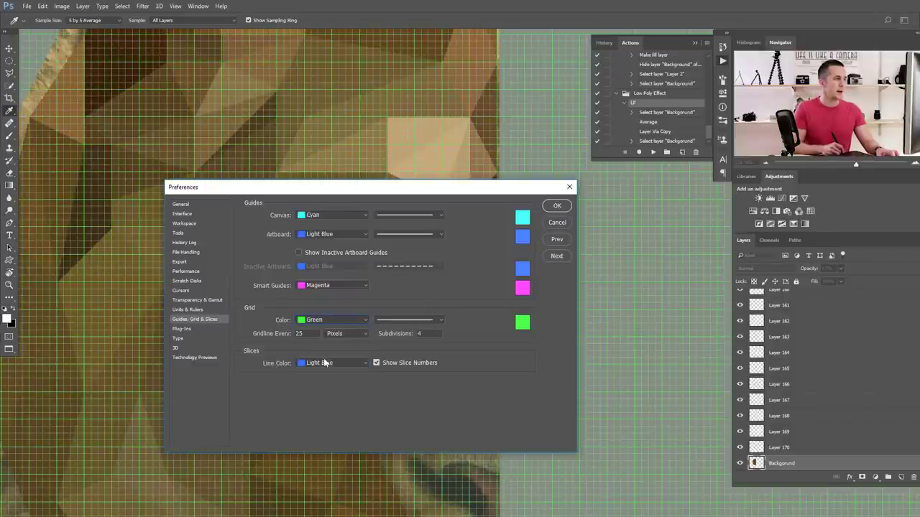
pyautogui.click(327, 322)
pyautogui.click(325, 355)
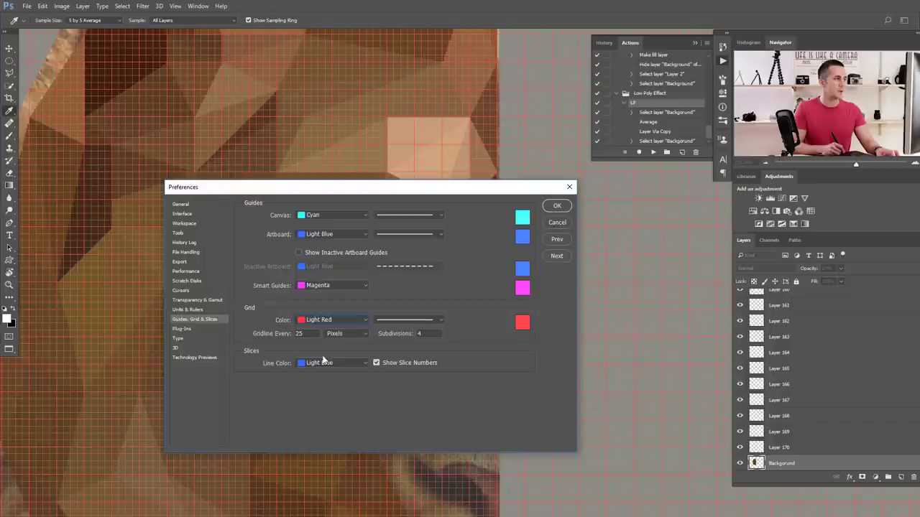
pyautogui.click(335, 322)
pyautogui.click(324, 392)
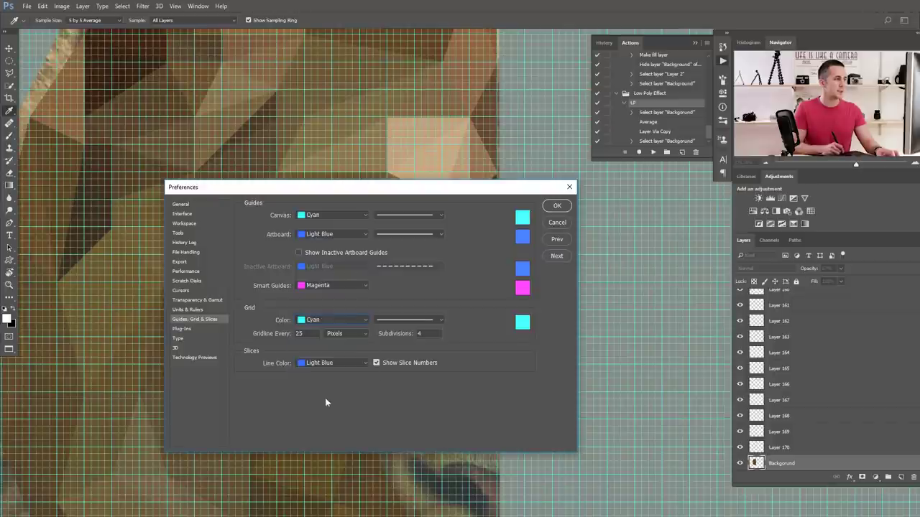
pyautogui.click(329, 322)
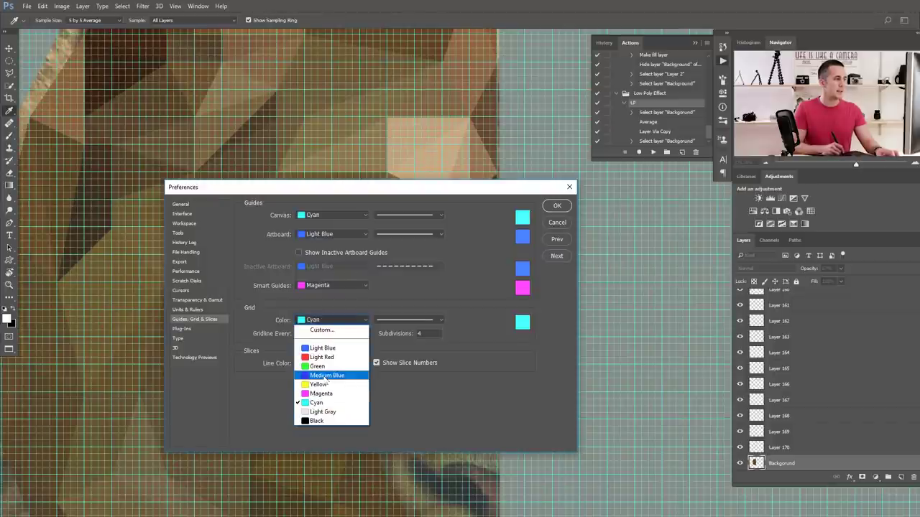
pyautogui.click(322, 411)
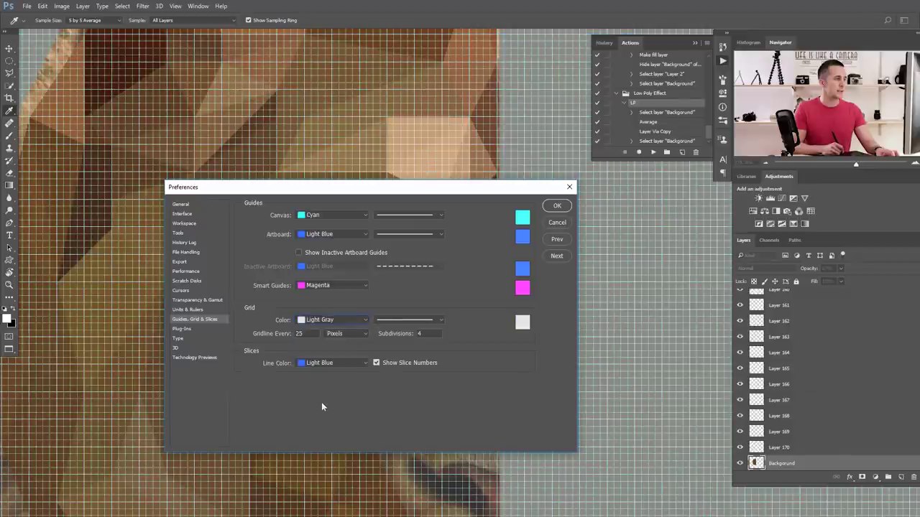
# Step: Try a custom white grid color and apply the preferences
pyautogui.click(331, 323)
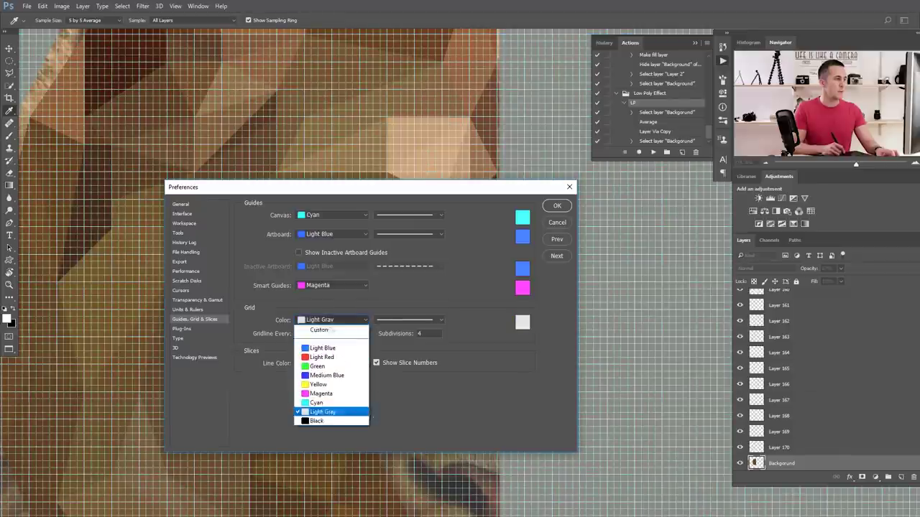
pyautogui.click(321, 330)
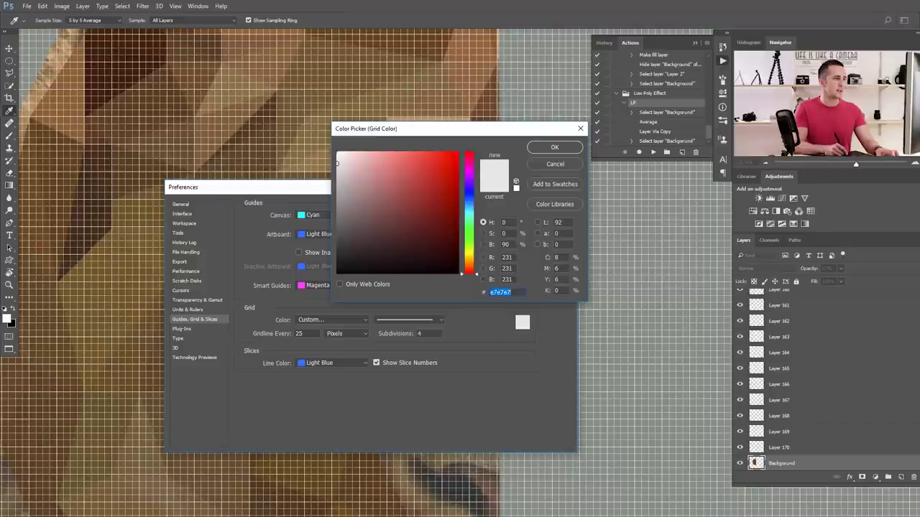
pyautogui.click(551, 147)
pyautogui.click(556, 207)
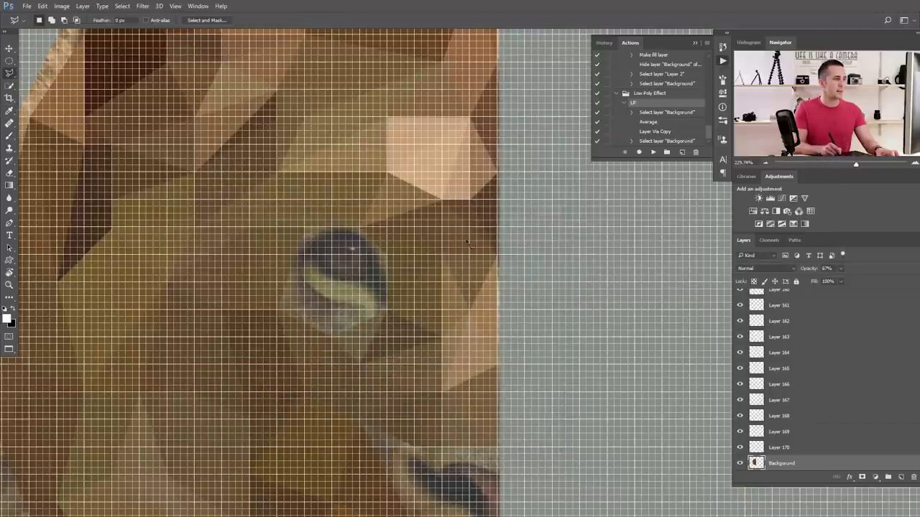
pyautogui.scroll(3, 349, 285)
pyautogui.scroll(2, 349, 284)
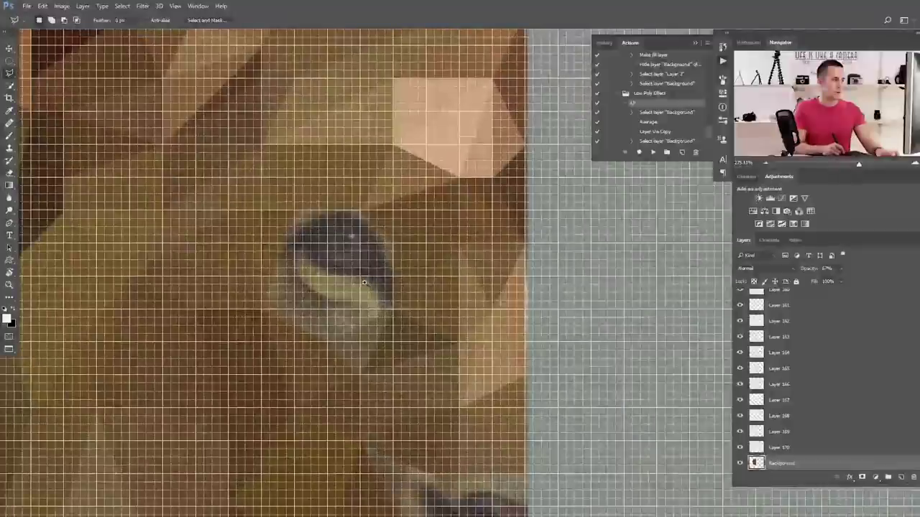
# Step: Set the grid color to Light Red in the Guides, Grid & Slices preferences and apply it
pyautogui.press('i')
pyautogui.hotkey('ctrl', 'k')
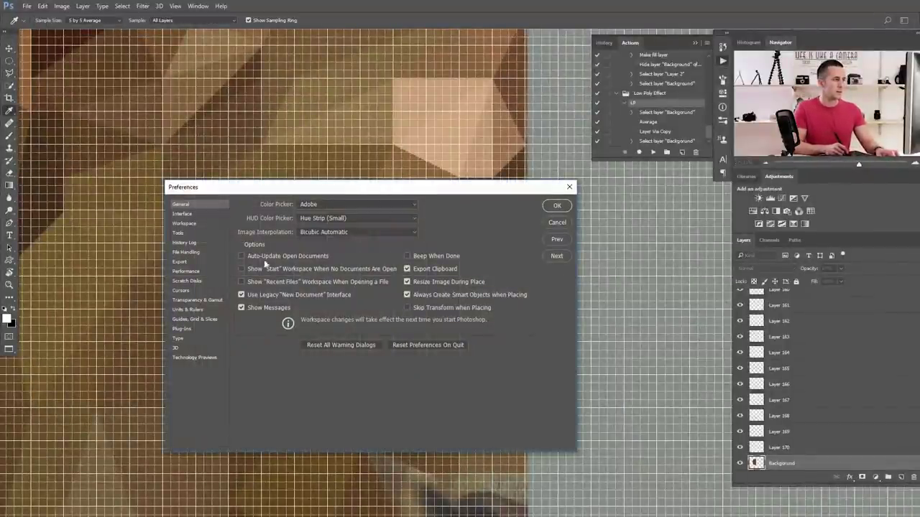
pyautogui.click(195, 319)
pyautogui.click(323, 321)
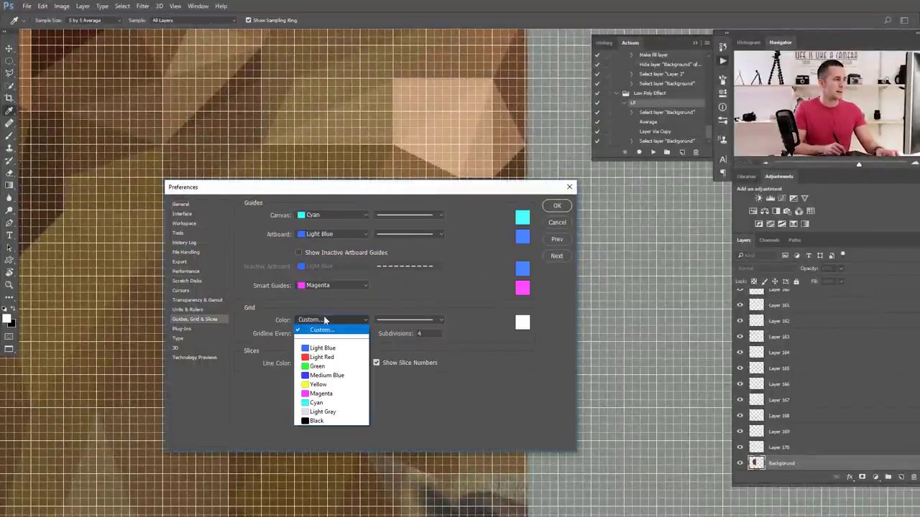
pyautogui.click(328, 358)
pyautogui.click(557, 206)
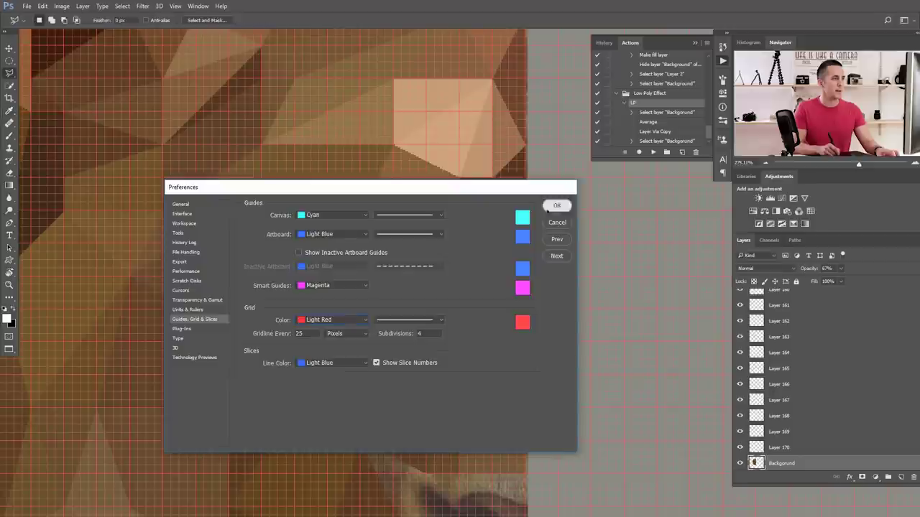
pyautogui.press('l')
# Step: Set the Background layer's opacity to 32% for working on the eye
pyautogui.scroll(3, 308, 258)
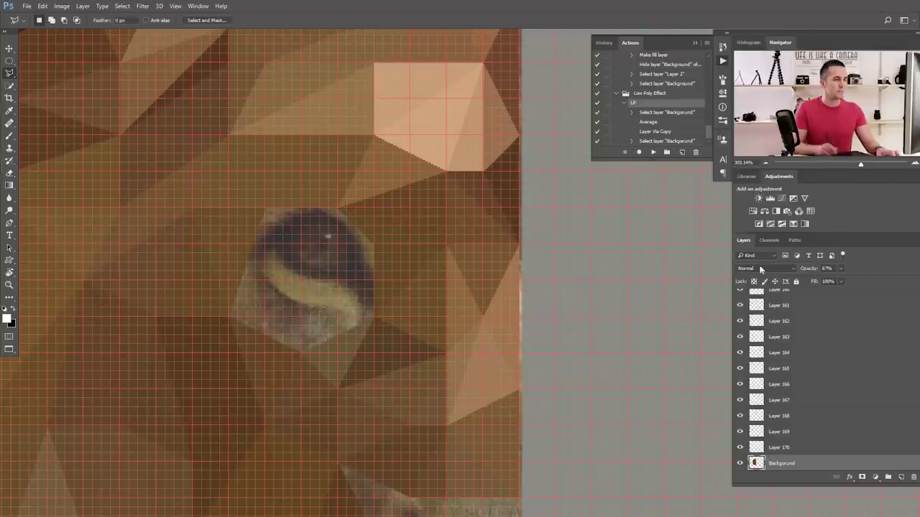
pyautogui.moveTo(814, 269); pyautogui.dragTo(839, 267)
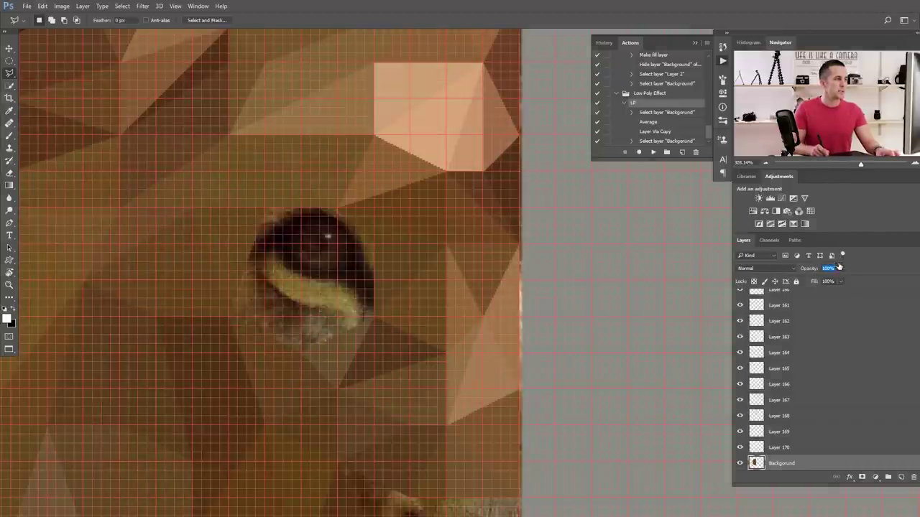
pyautogui.write('32')
pyautogui.press('Return')
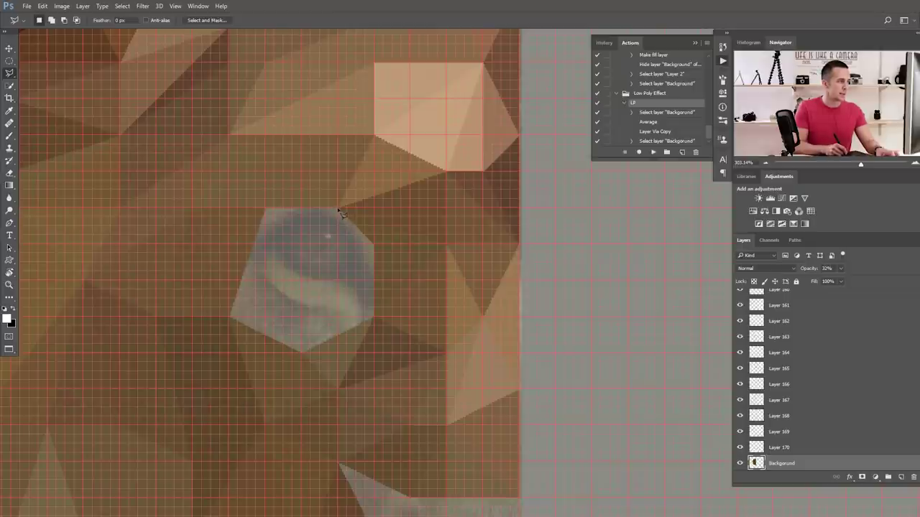
# Step: Select two thin triangles along the eye's upper edge and turn each into an averaged facet
pyautogui.click(337, 209)
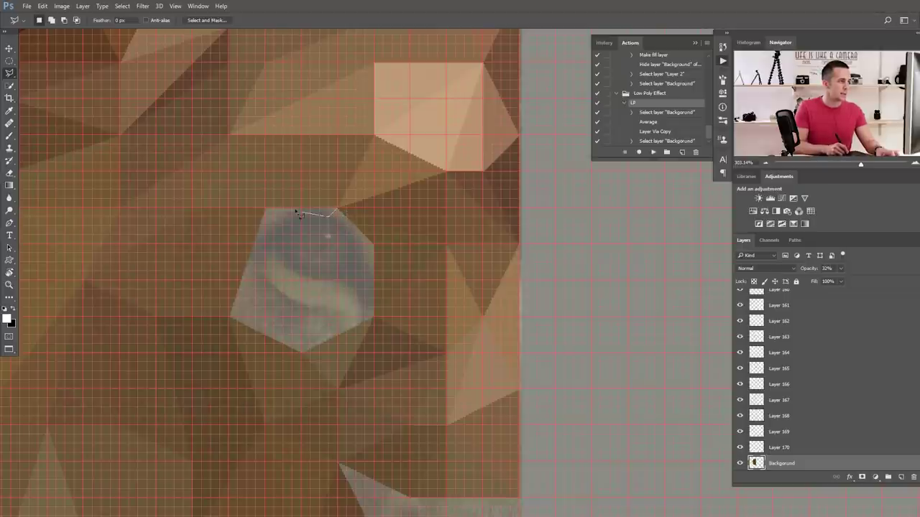
pyautogui.click(302, 208)
pyautogui.click(339, 209)
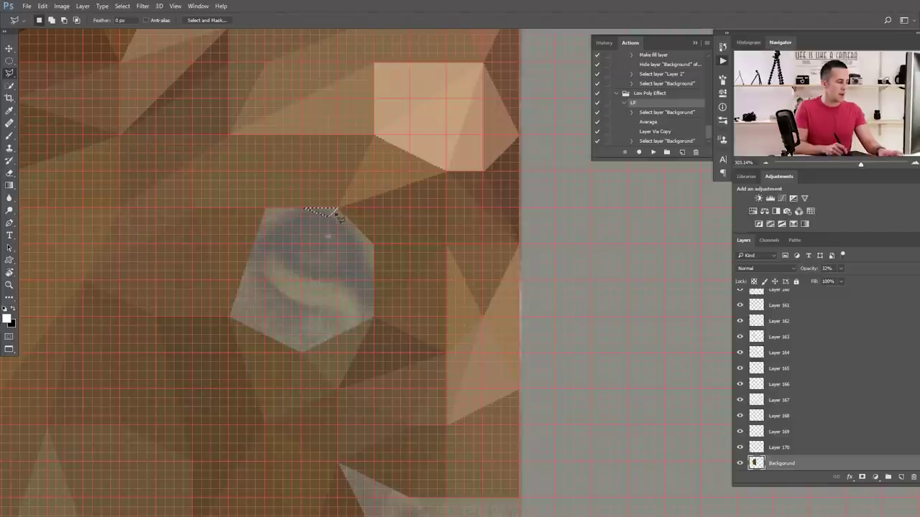
pyautogui.press('F2')
pyautogui.click(301, 208)
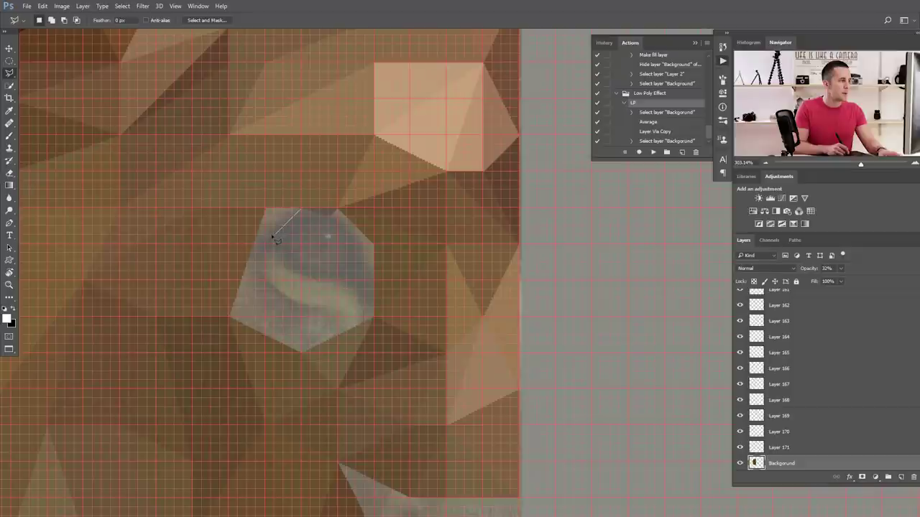
pyautogui.click(277, 233)
pyautogui.click(338, 209)
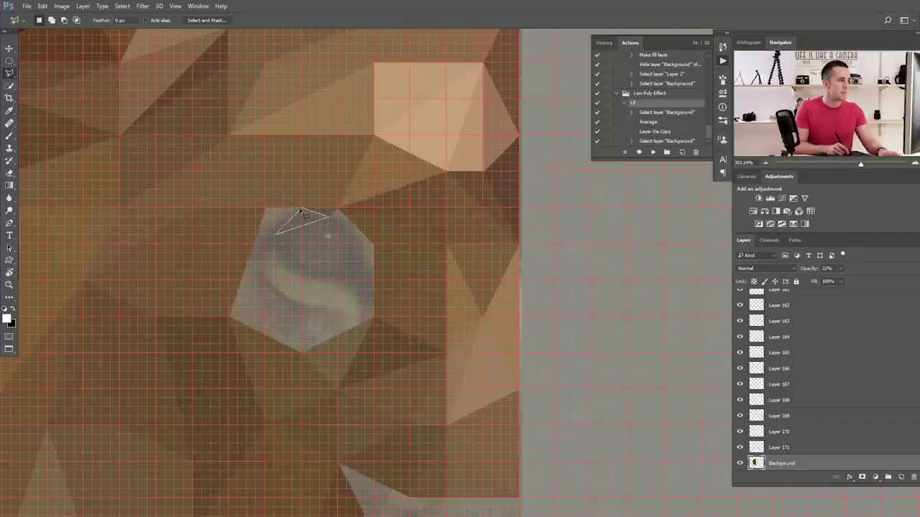
pyautogui.click(301, 209)
pyautogui.press('F2')
# Step: Turn a triangle in the eye's upper outer corner and one along its outer edge into averaged facets
pyautogui.click(272, 231)
pyautogui.click(302, 210)
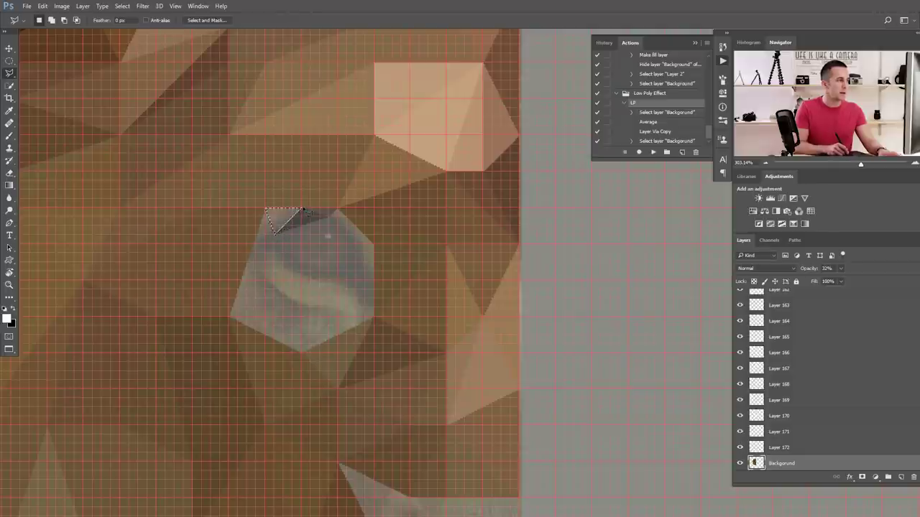
pyautogui.press('F2')
pyautogui.click(272, 236)
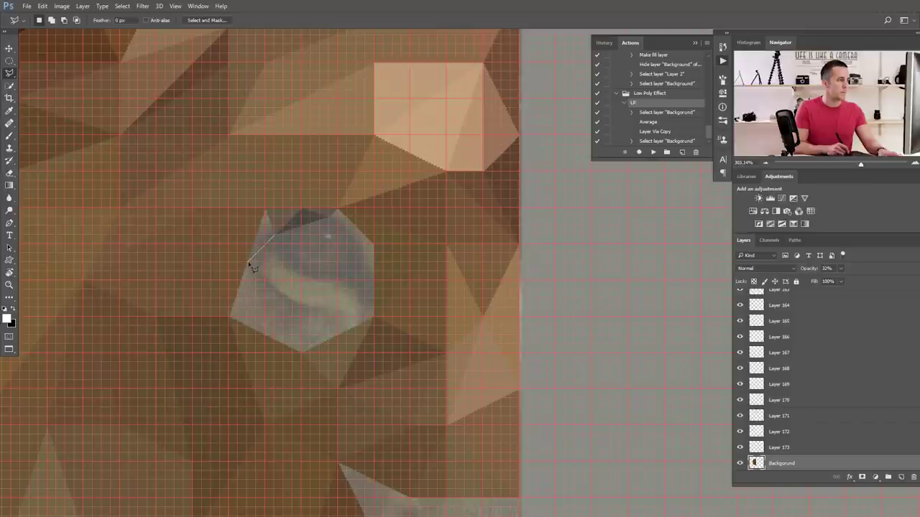
pyautogui.click(249, 259)
pyautogui.click(275, 237)
pyautogui.press('F2')
# Step: Turn the narrow triangle along the eye's upper inner edge into an averaged facet
pyautogui.click(329, 218)
pyautogui.click(374, 245)
pyautogui.press('F2')
# Step: Set the Background layer's opacity to 56% and average triangles on the outer side of the dark pupil into facets
pyautogui.moveTo(804, 269); pyautogui.dragTo(815, 270)
pyautogui.click(274, 262)
pyautogui.press('F2')
pyautogui.click(301, 271)
pyautogui.click(275, 237)
pyautogui.press('F2')
# Step: Fill the pupil's lower edge and inner side with averaged triangular facets
pyautogui.click(339, 280)
pyautogui.click(357, 246)
pyautogui.press('F2')
pyautogui.click(373, 245)
pyautogui.press('F2')
pyautogui.click(358, 247)
pyautogui.press('F2')
pyautogui.click(374, 317)
pyautogui.press('F2')
# Step: Turn triangles in the upper inner part of the pupil into averaged facets
pyautogui.click(357, 246)
pyautogui.press('F2')
pyautogui.click(329, 218)
pyautogui.press('F2')
pyautogui.click(341, 246)
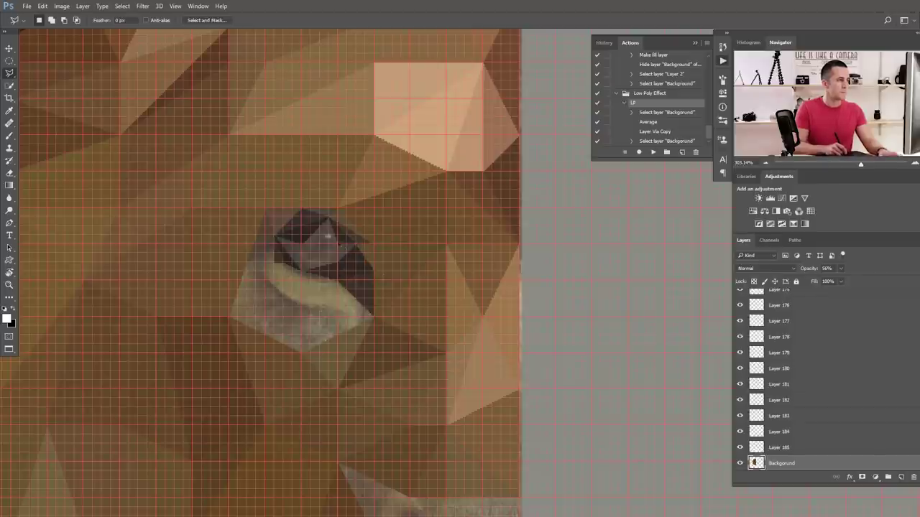
# Step: Fill the remaining centre of the pupil with averaged triangular facets
pyautogui.click(338, 245)
pyautogui.press('F2')
pyautogui.click(301, 244)
pyautogui.press('F2')
pyautogui.click(303, 270)
pyautogui.press('F2')
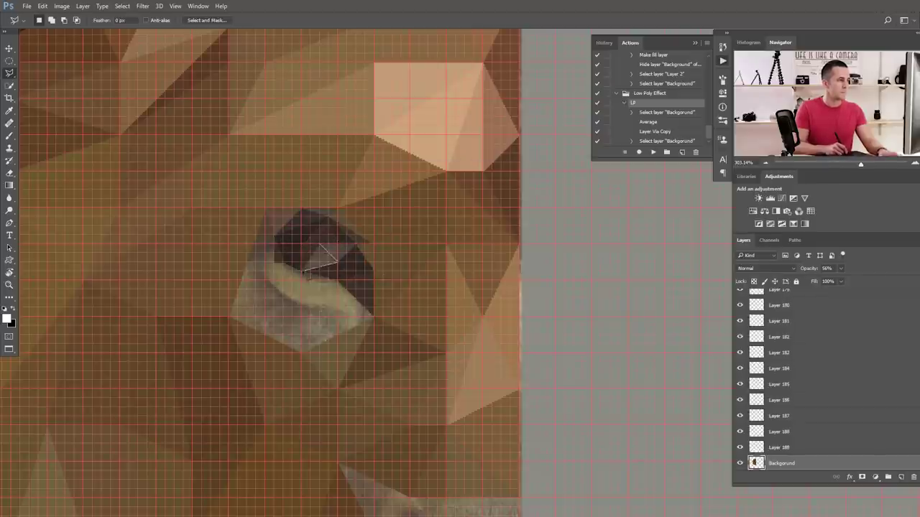
pyautogui.press('F2')
# Step: Cover the yellowish band beneath the pupil with averaged triangular facets, starting from the eye's outer corner
pyautogui.moveTo(276, 266); pyautogui.dragTo(273, 214)
pyautogui.click(272, 210)
pyautogui.press('F2')
pyautogui.click(282, 210)
pyautogui.press('F2')
pyautogui.click(291, 246)
pyautogui.press('F2')
pyautogui.click(335, 229)
pyautogui.press('F2')
pyautogui.click(281, 211)
pyautogui.press('F2')
# Step: Fill the gray area at the bottom of the eye with averaged triangular facets
pyautogui.click(299, 301)
pyautogui.press('F2')
pyautogui.click(326, 255)
pyautogui.press('F2')
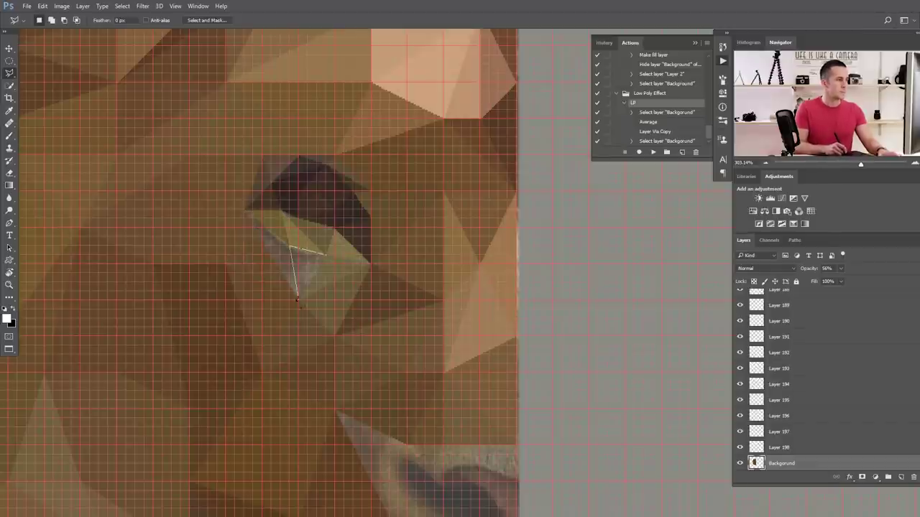
pyautogui.press('F2')
pyautogui.click(245, 210)
pyautogui.click(299, 301)
pyautogui.press('F2')
# Step: Turn a flat triangle along the nose's dark upper edge into an averaged facet
pyautogui.moveTo(431, 467); pyautogui.dragTo(355, 306)
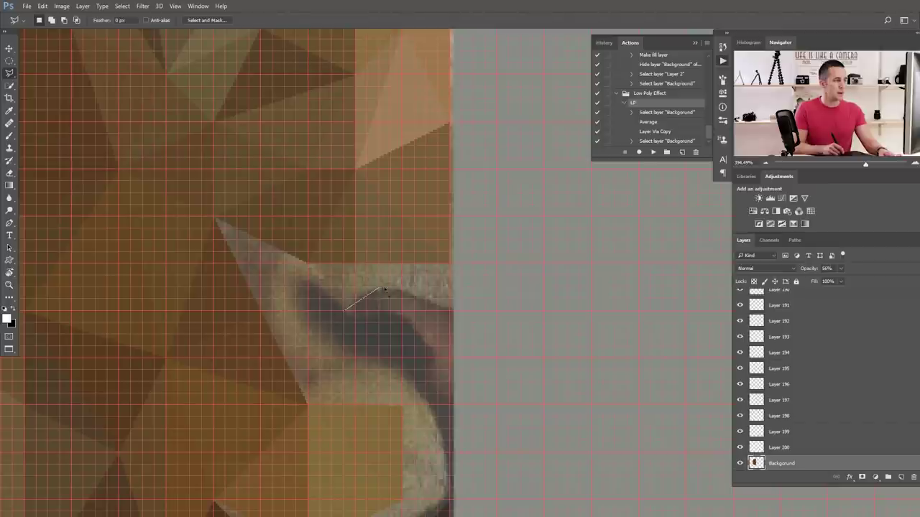
pyautogui.click(415, 301)
pyautogui.click(346, 312)
pyautogui.press('F2')
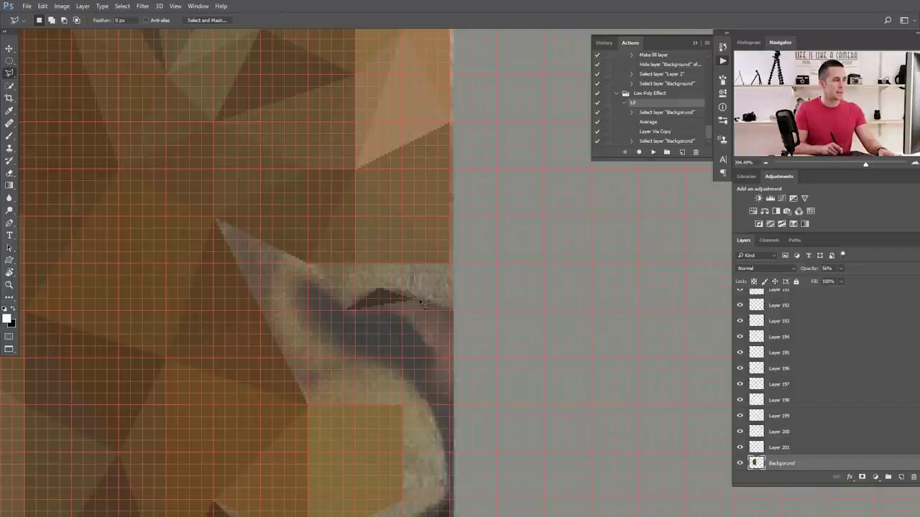
# Step: Turn two triangles on the reddish part of the nose beside the face's centre edge into averaged facets
pyautogui.click(414, 299)
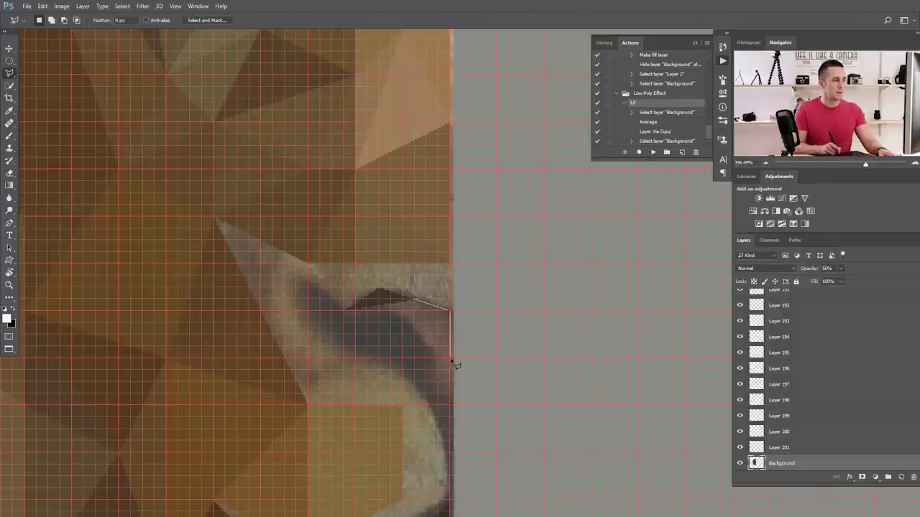
pyautogui.doubleClick(423, 322)
pyautogui.press('F2')
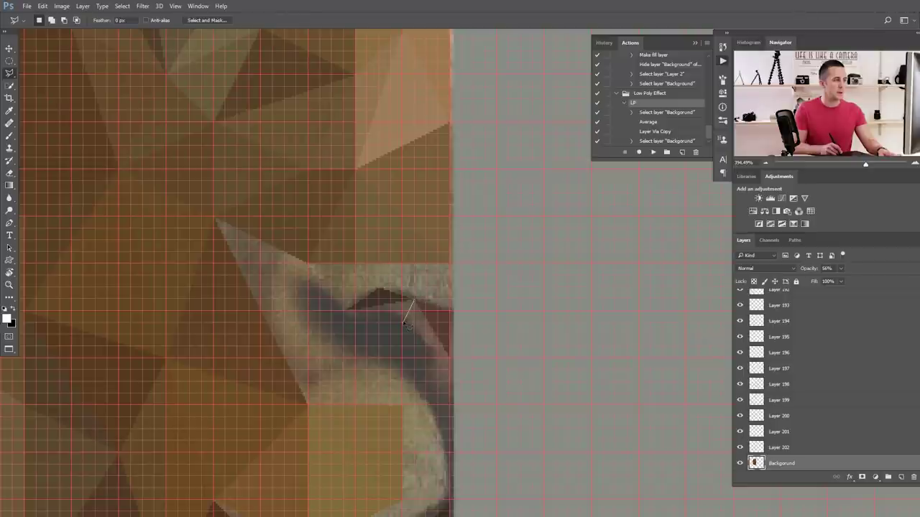
pyautogui.doubleClick(453, 360)
pyautogui.press('F2')
# Step: Try to turn the thin sliver below the reddish nose facets at the face's centre edge into an averaged facet
pyautogui.click(451, 361)
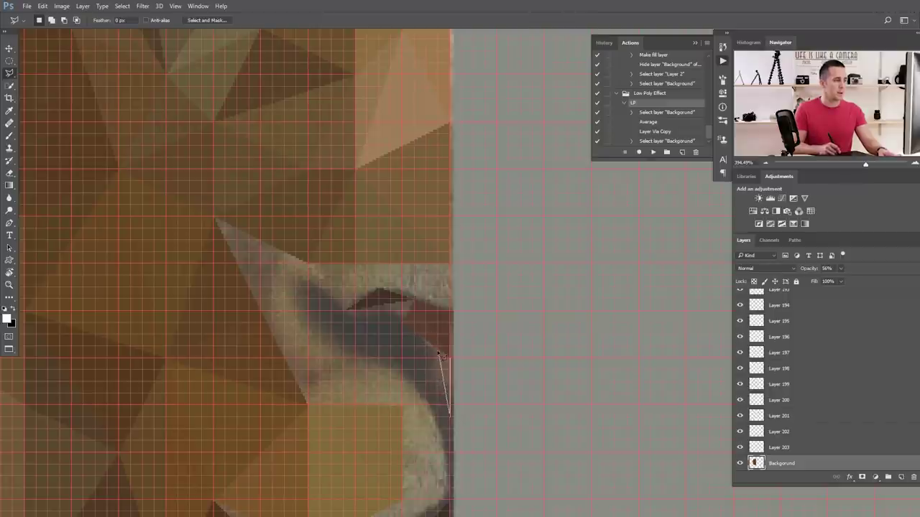
pyautogui.press('Escape')
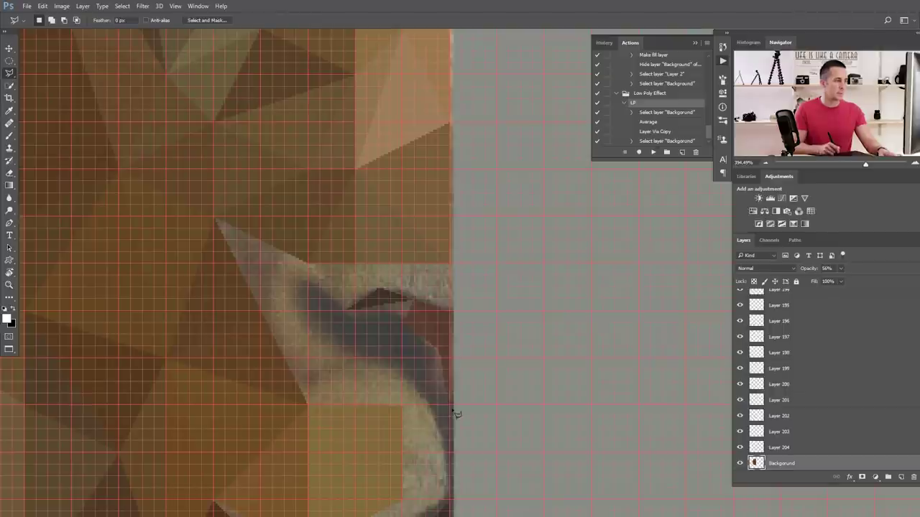
pyautogui.click(450, 408)
pyautogui.doubleClick(443, 356)
pyautogui.press('F2')
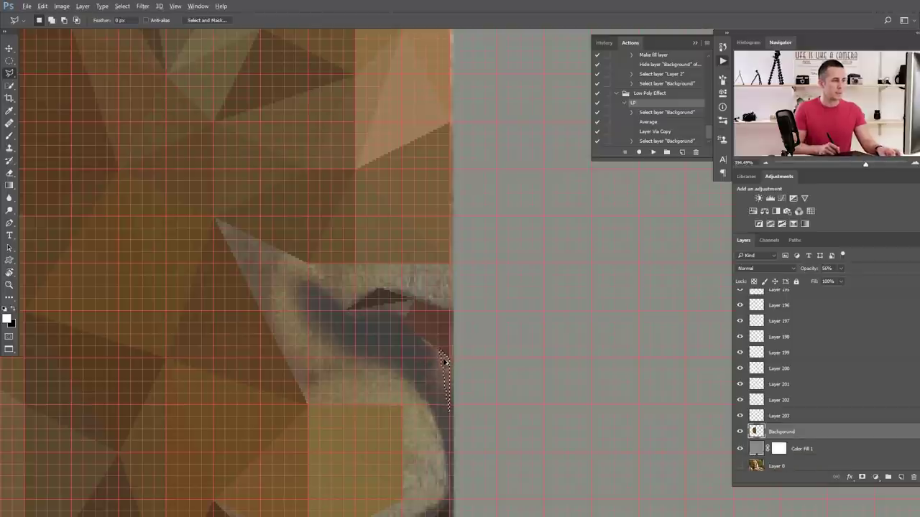
# Step: Turn a narrow triangle along the lower outer edge of the reddish nose facets into an averaged facet
pyautogui.scroll(1, 445, 362)
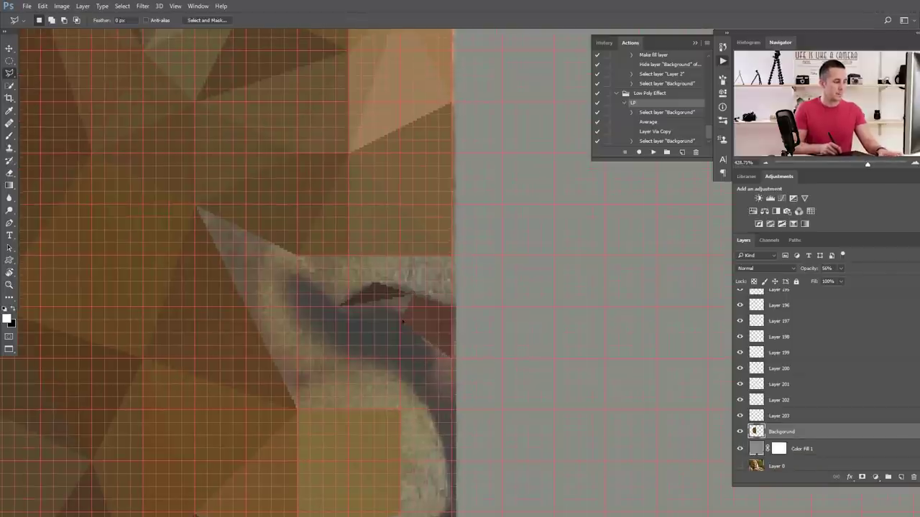
pyautogui.click(399, 321)
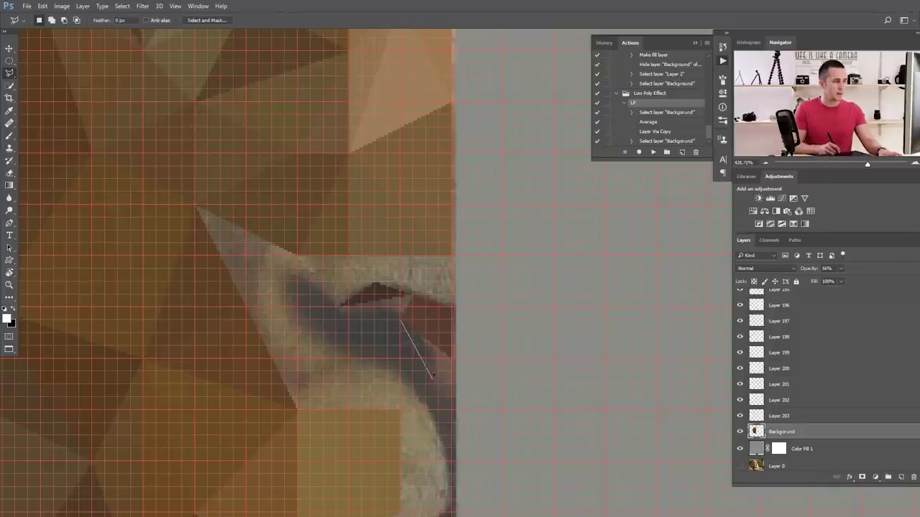
pyautogui.press('Escape')
pyautogui.press('F2')
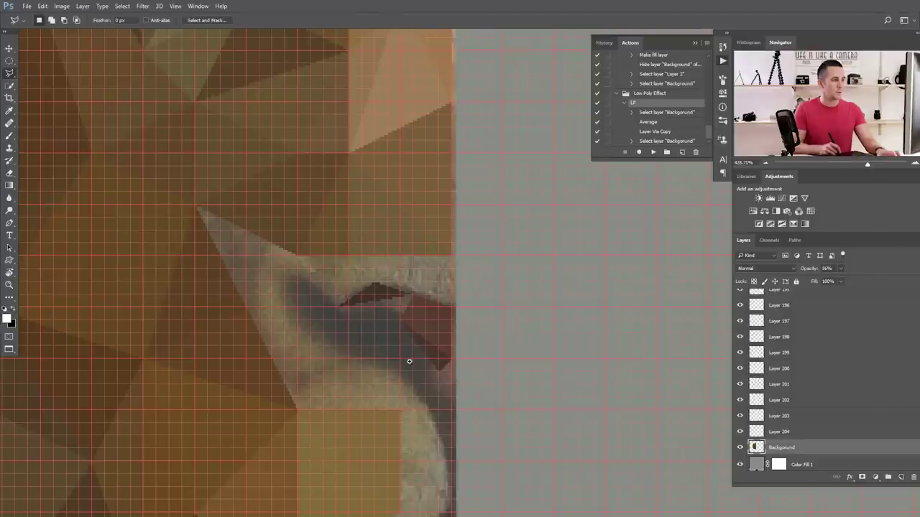
# Step: Fill the area directly below the reddish nose facets at the face's centre edge with two averaged triangular facets
pyautogui.scroll(-1, 409, 364)
pyautogui.moveTo(412, 368); pyautogui.dragTo(406, 263)
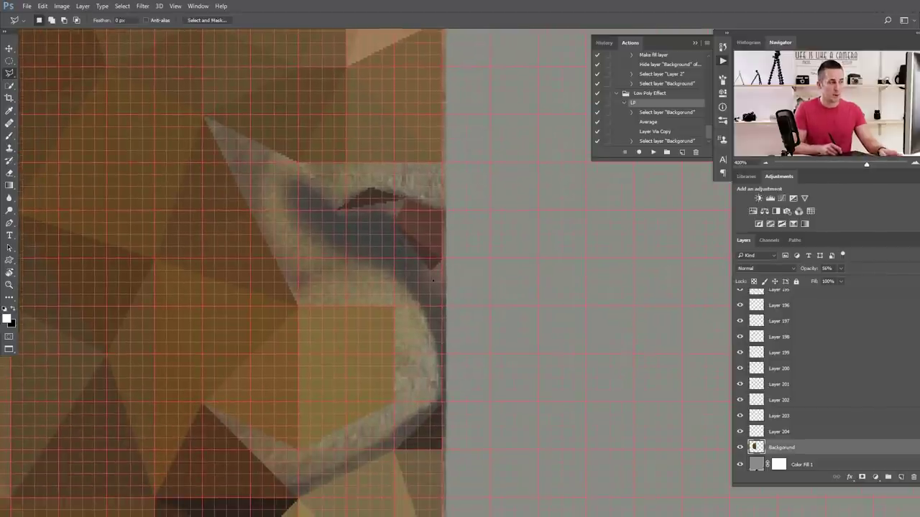
pyautogui.click(442, 316)
pyautogui.doubleClick(442, 262)
pyautogui.press('F2')
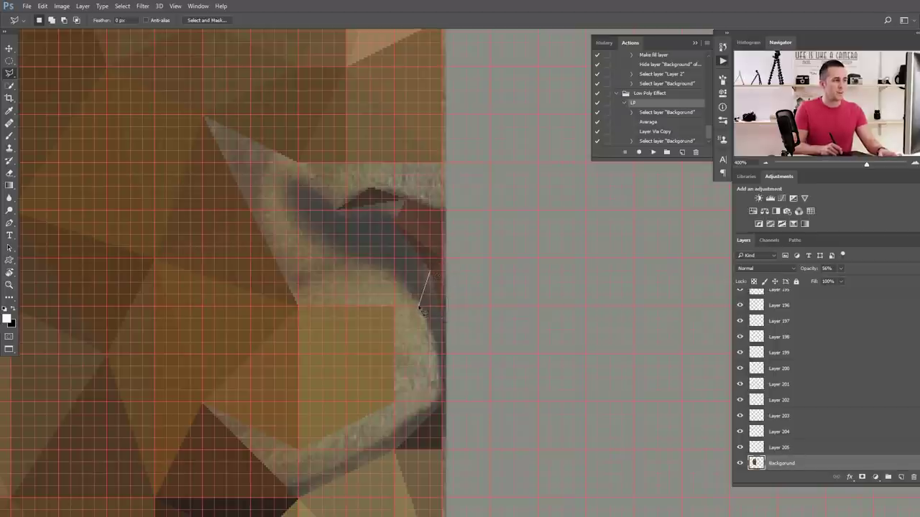
pyautogui.doubleClick(445, 321)
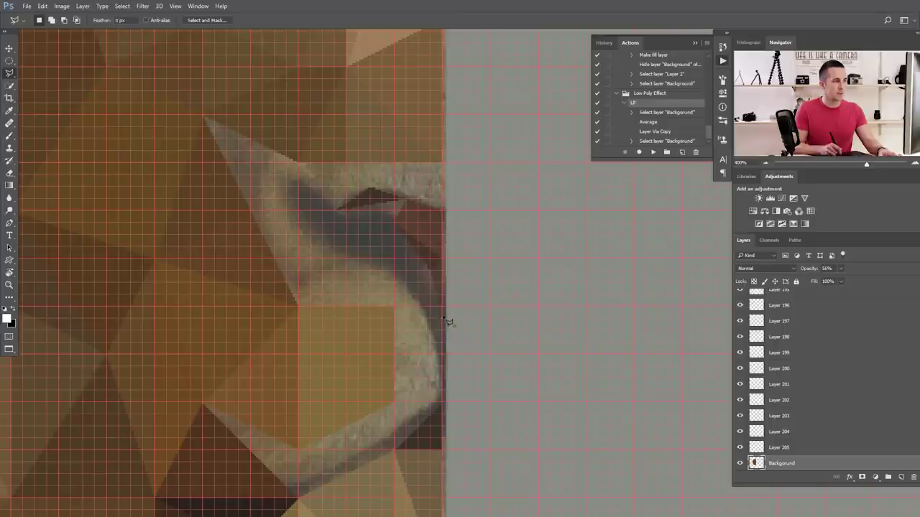
pyautogui.press('F2')
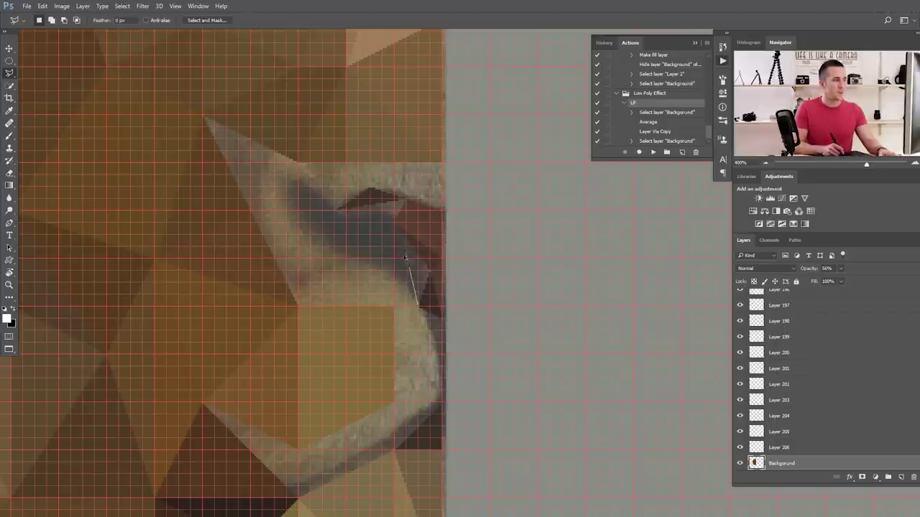
# Step: Turn the slim dark triangle along the outer side of the reddish nose facets into an averaged facet
pyautogui.click(419, 307)
pyautogui.click(394, 224)
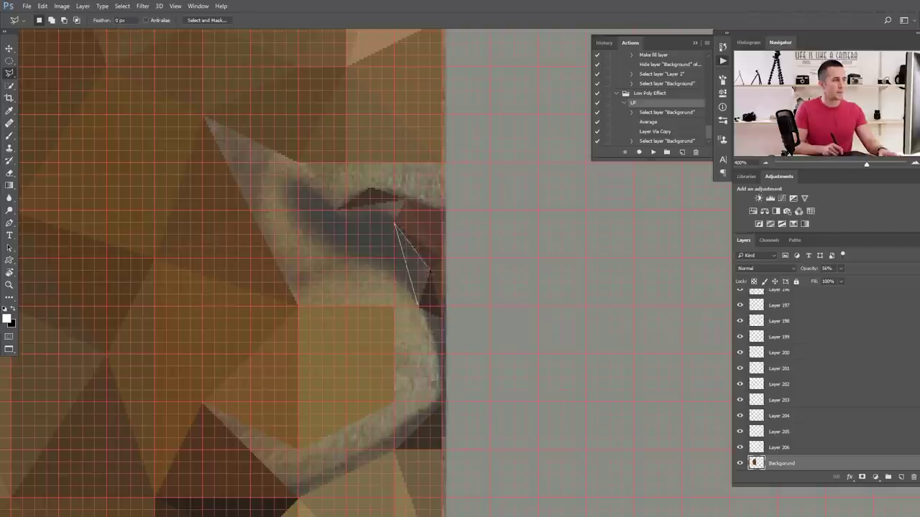
pyautogui.click(430, 272)
pyautogui.click(419, 308)
pyautogui.press('F2')
# Step: Turn two triangles along the upper part of the dark nostril, including its outer tip, into averaged facets
pyautogui.click(394, 223)
pyautogui.click(406, 199)
pyautogui.click(336, 211)
pyautogui.click(394, 225)
pyautogui.press('F2')
pyautogui.click(336, 211)
pyautogui.click(287, 175)
pyautogui.click(287, 211)
pyautogui.click(336, 210)
pyautogui.press('F2')
# Step: Fill the lower part of the dark nostril down to the muzzle with averaged triangular facets
pyautogui.click(287, 211)
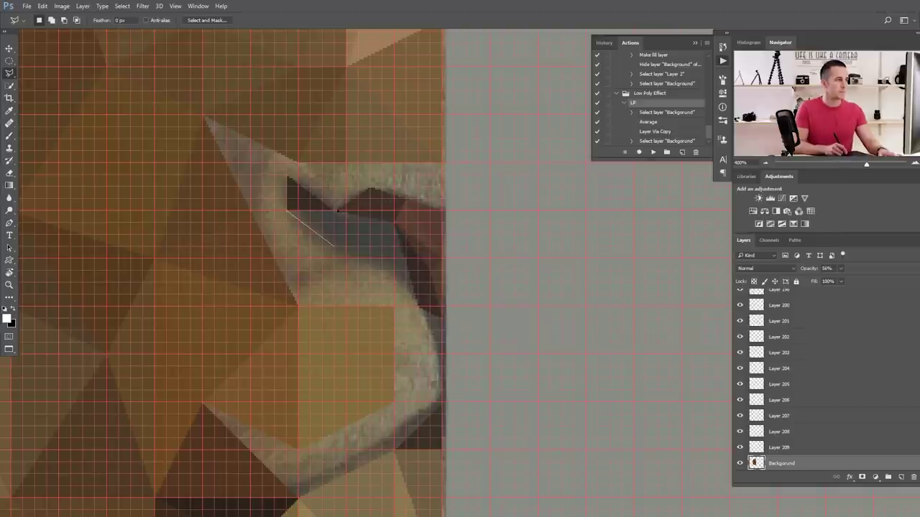
pyautogui.click(337, 247)
pyautogui.click(394, 224)
pyautogui.click(394, 270)
pyautogui.click(337, 247)
pyautogui.press('F2')
pyautogui.click(393, 270)
pyautogui.click(419, 308)
pyautogui.click(394, 225)
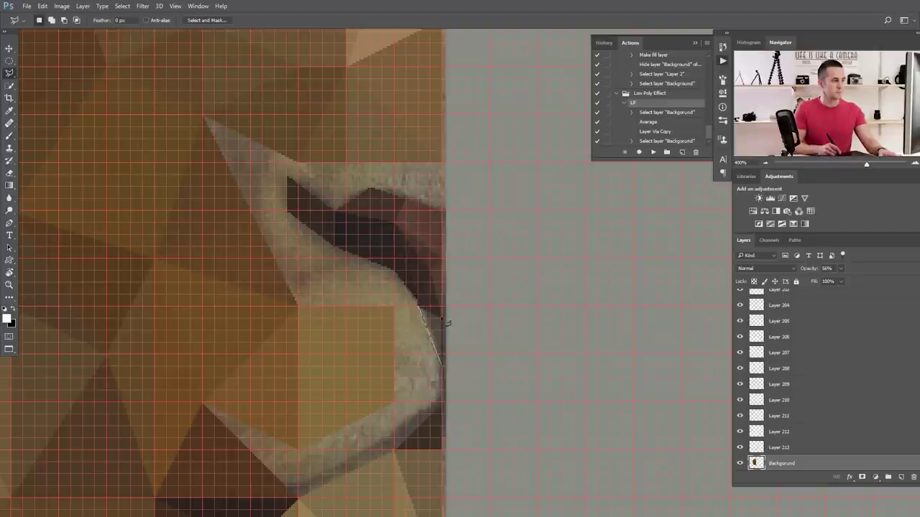
# Step: Turn triangles on the pale muzzle patch beside the face's centre edge into averaged facets
pyautogui.click(394, 402)
pyautogui.click(442, 366)
pyautogui.press('F2')
pyautogui.click(394, 403)
pyautogui.click(442, 367)
pyautogui.press('F2')
pyautogui.click(442, 402)
pyautogui.press('F2')
# Step: Fill the dark mouth line and the gray area at its outer end with averaged triangular facets
pyautogui.click(393, 439)
pyautogui.press('F2')
pyautogui.click(298, 499)
pyautogui.press('F2')
pyautogui.press('F2')
pyautogui.click(203, 402)
pyautogui.press('F2')
# Step: Fill the pale strip between the yellow muzzle facets and the mouth line with averaged triangular facets
pyautogui.click(298, 450)
pyautogui.click(298, 486)
pyautogui.press('F2')
pyautogui.click(394, 438)
pyautogui.click(298, 449)
pyautogui.press('F2')
pyautogui.click(394, 403)
pyautogui.click(393, 438)
pyautogui.press('F2')
pyautogui.click(429, 402)
pyautogui.press('F2')
pyautogui.click(394, 438)
pyautogui.press('F2')
# Step: Fill the remaining pale muzzle area directly under the dark nose edge with averaged triangular facets
pyautogui.click(442, 366)
pyautogui.press('F2')
pyautogui.press('Return')
pyautogui.click(418, 307)
pyautogui.click(394, 306)
pyautogui.click(394, 271)
pyautogui.press('F2')
# Step: Fill the pale area below and beside the nostril's outer tip with averaged triangular facets
pyautogui.press('F2')
pyautogui.click(288, 211)
pyautogui.click(298, 306)
pyautogui.press('F2')
pyautogui.moveTo(288, 177); pyautogui.dragTo(294, 219)
pyautogui.click(212, 158)
pyautogui.press('F2')
pyautogui.press('F2')
pyautogui.click(306, 346)
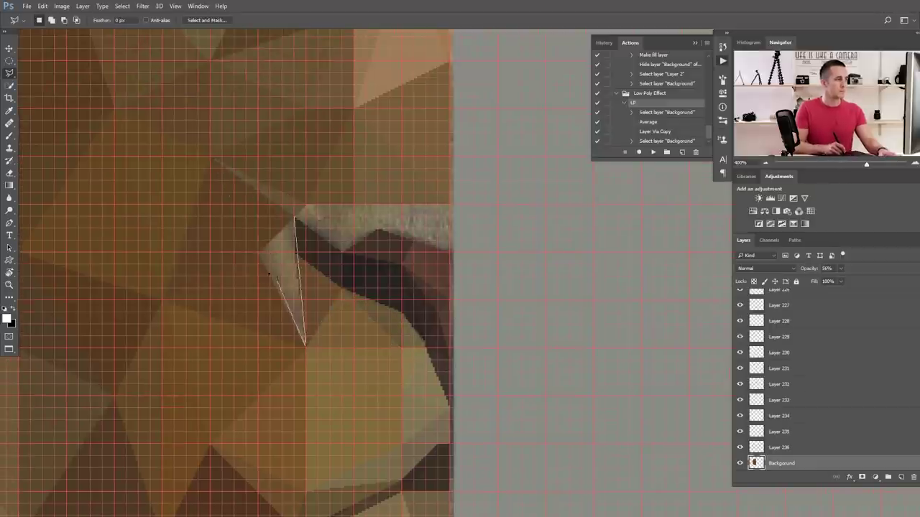
pyautogui.press('F2')
# Step: Fill the pale strip above the dark nostril with averaged triangular facets reaching toward the face's centre edge
pyautogui.click(342, 252)
pyautogui.press('F2')
pyautogui.click(378, 228)
pyautogui.click(342, 252)
pyautogui.press('F2')
pyautogui.click(353, 206)
pyautogui.click(449, 205)
pyautogui.click(377, 229)
pyautogui.press('F2')
# Step: Turn the last pale triangle above the reddish nose facets at the centre edge into an averaged facet
pyautogui.click(377, 229)
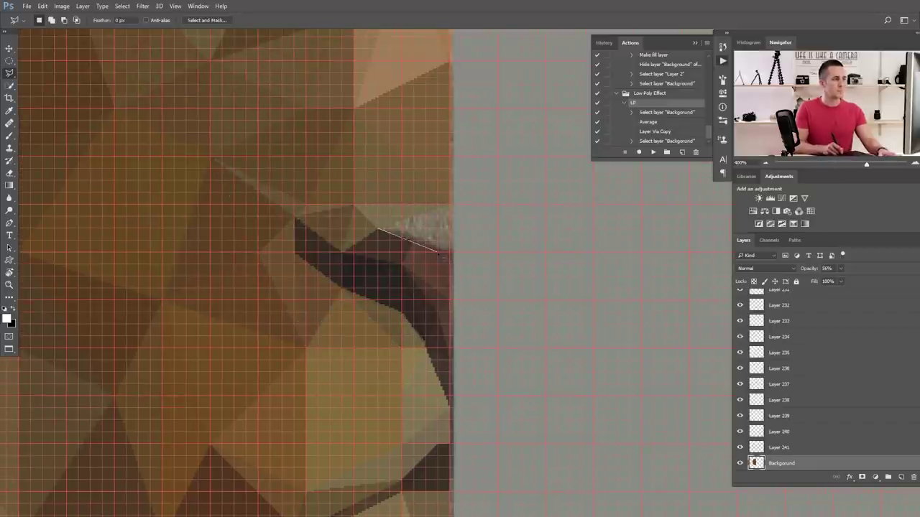
pyautogui.click(450, 252)
pyautogui.doubleClick(453, 209)
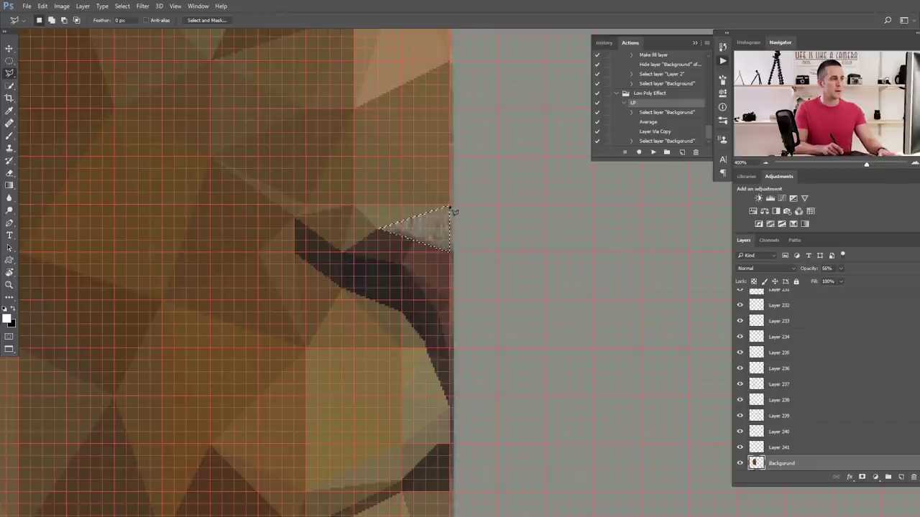
pyautogui.press('F2')
# Step: Inspect the faceted half face without the grid, checking the chin, nose and muzzle for leftover gaps
pyautogui.scroll(-3, 400, 263)
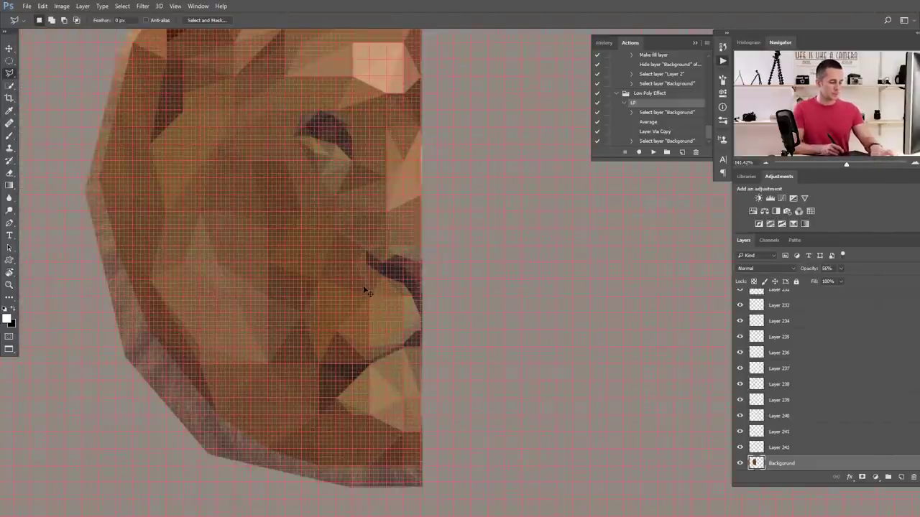
pyautogui.scroll(-2, 355, 290)
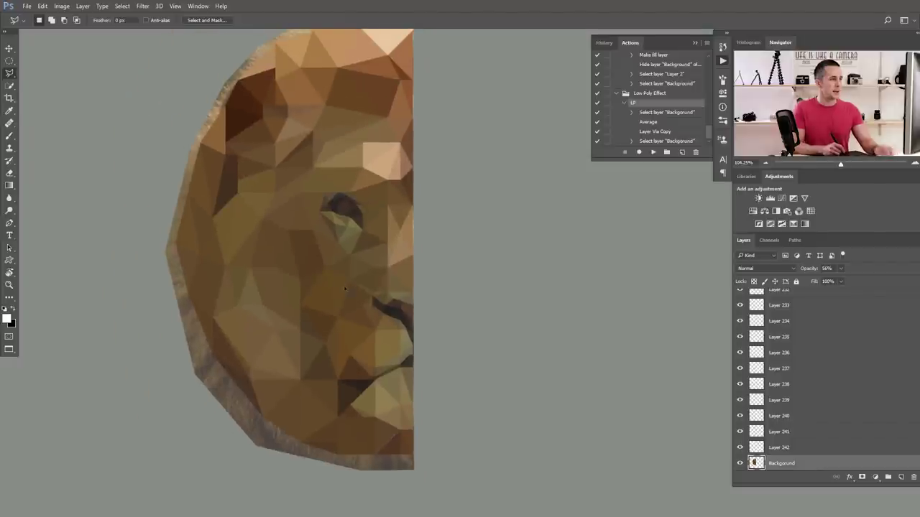
pyautogui.scroll(4, 363, 304)
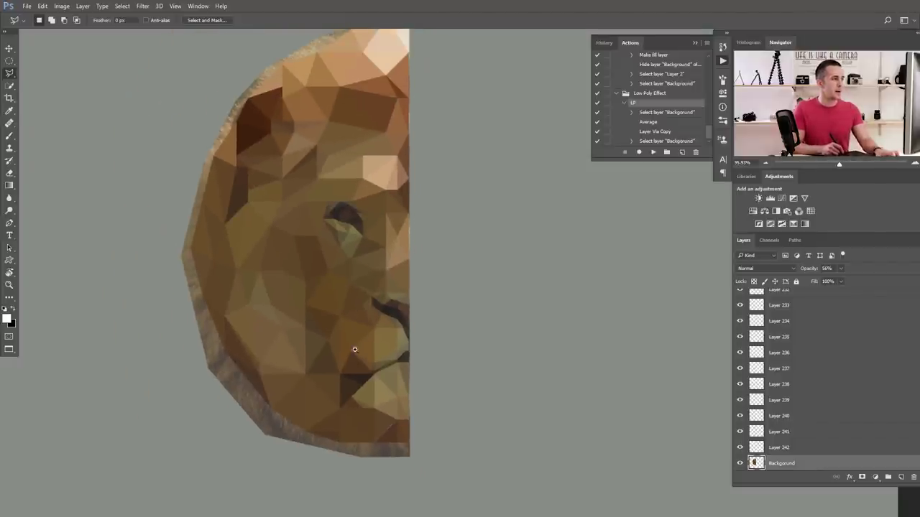
pyautogui.scroll(1, 406, 377)
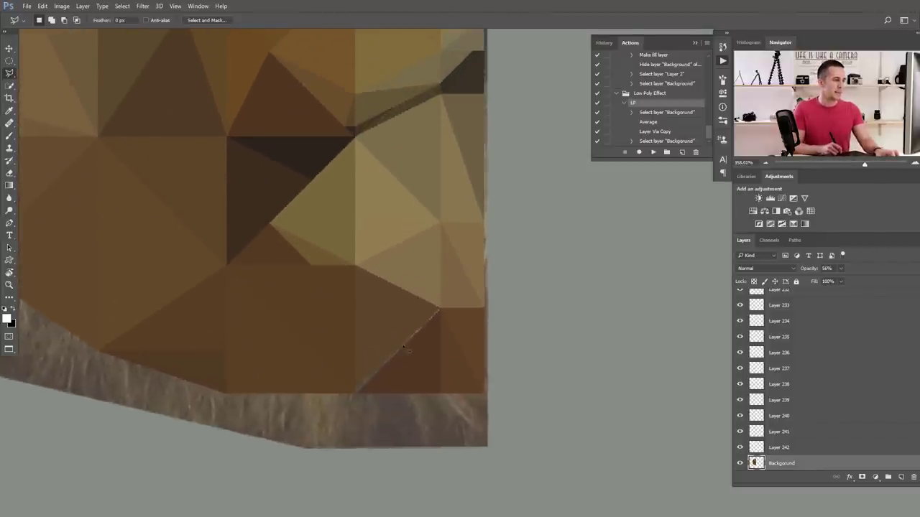
pyautogui.scroll(-4, 390, 348)
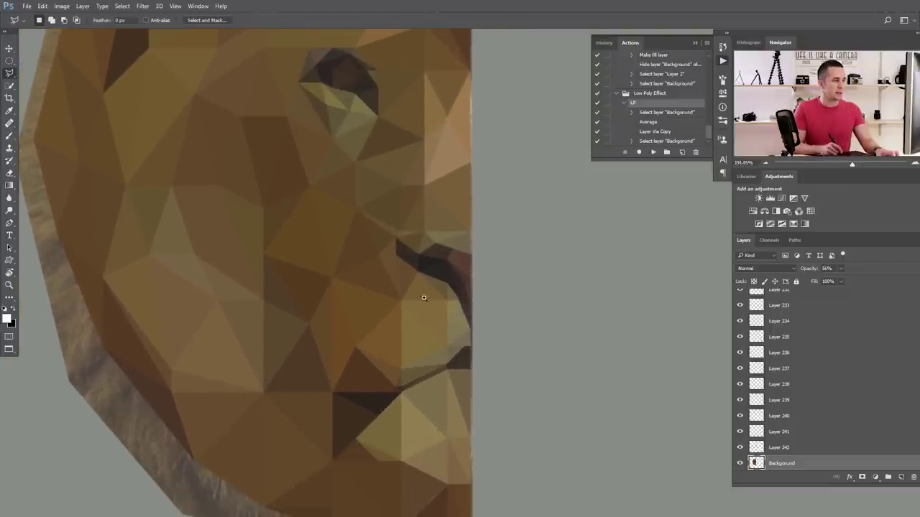
pyautogui.scroll(6, 421, 297)
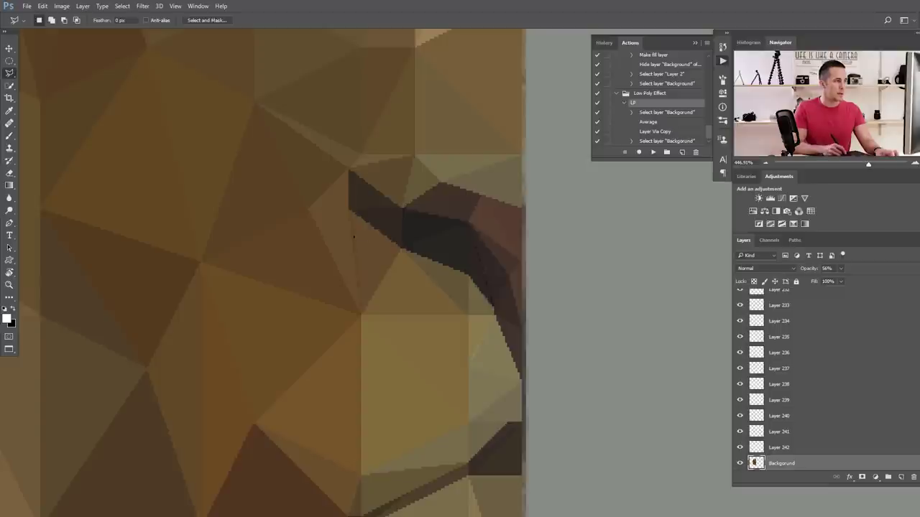
pyautogui.moveTo(421, 342); pyautogui.dragTo(394, 281)
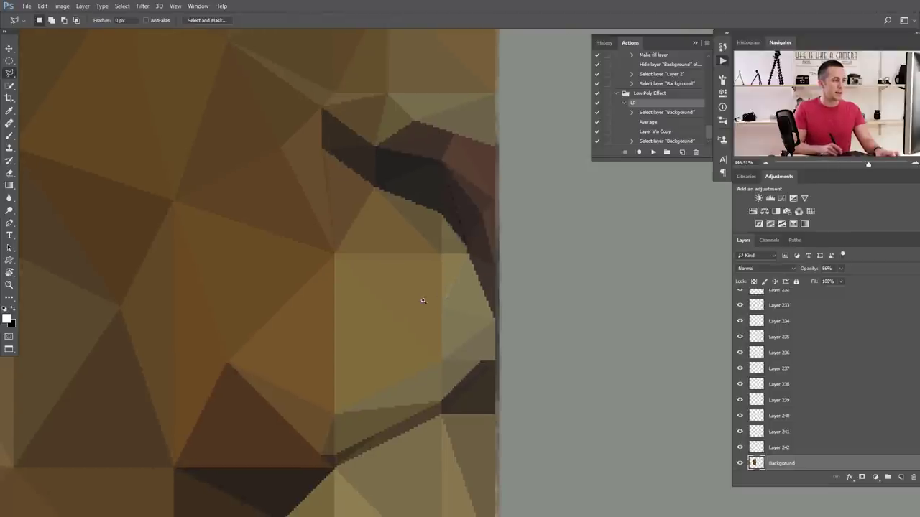
pyautogui.scroll(-8, 423, 300)
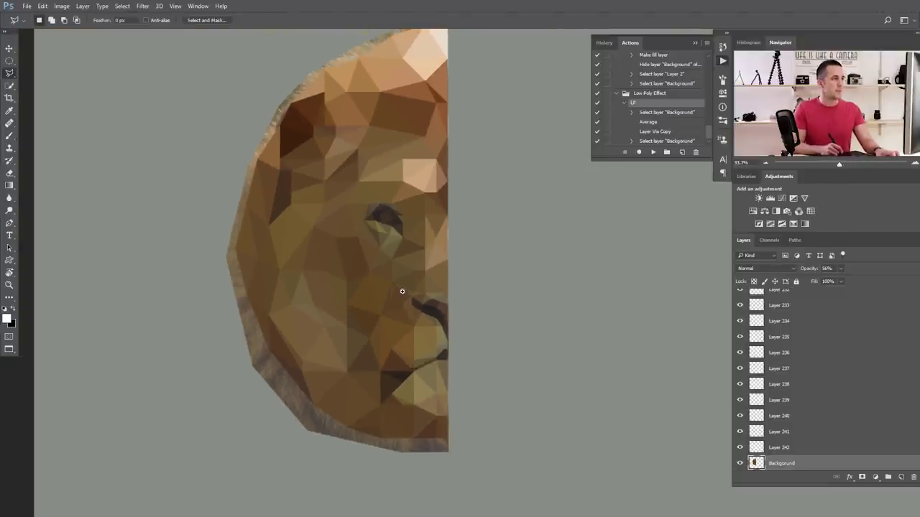
pyautogui.scroll(-1, 376, 302)
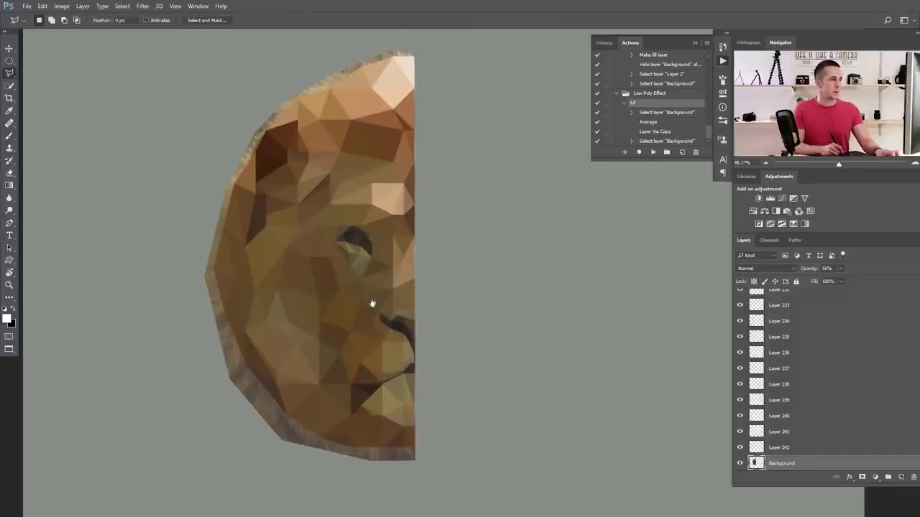
pyautogui.scroll(-3, 372, 303)
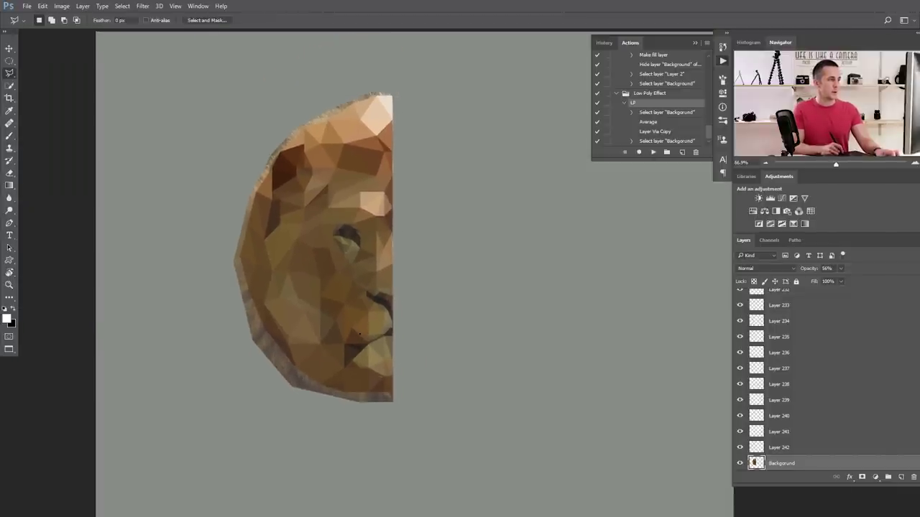
pyautogui.scroll(3, 359, 334)
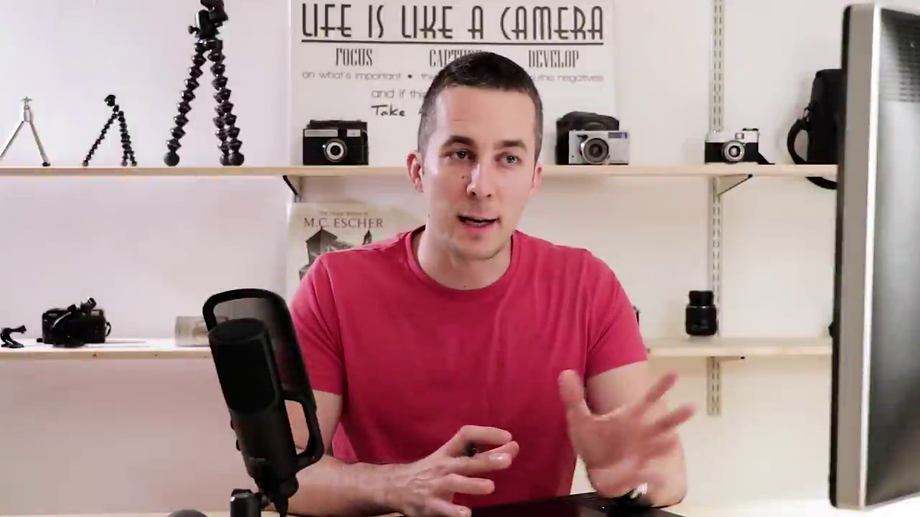
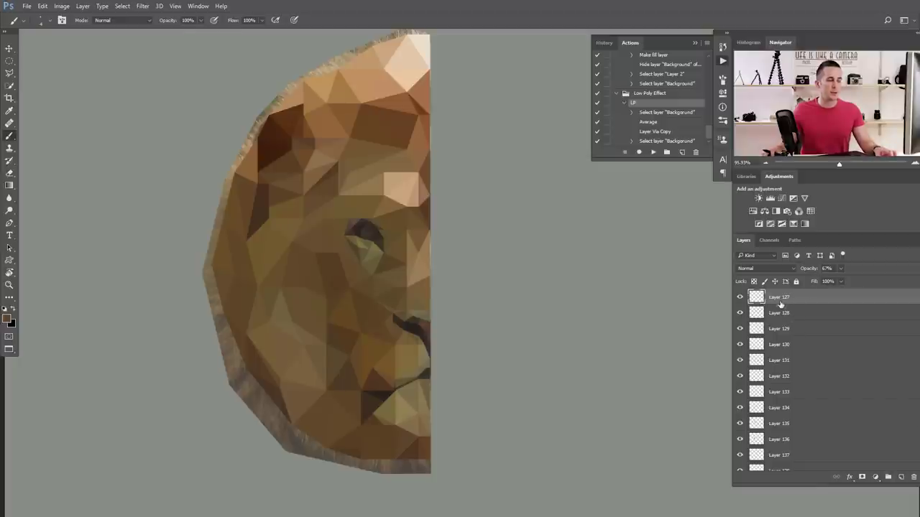
# Step: Select all facet layers from Layer 1 through Layer 242 and set their opacity to 100%
pyautogui.scroll(1, 780, 304)
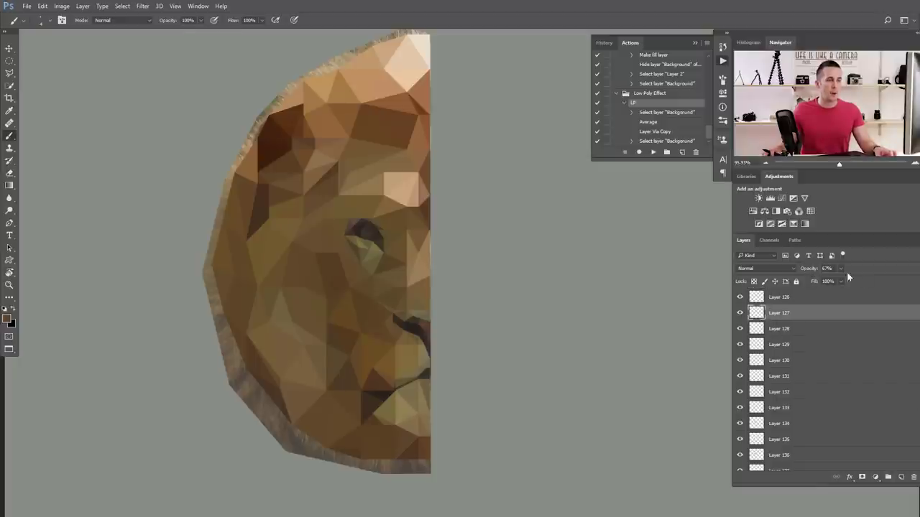
pyautogui.scroll(6, 779, 307)
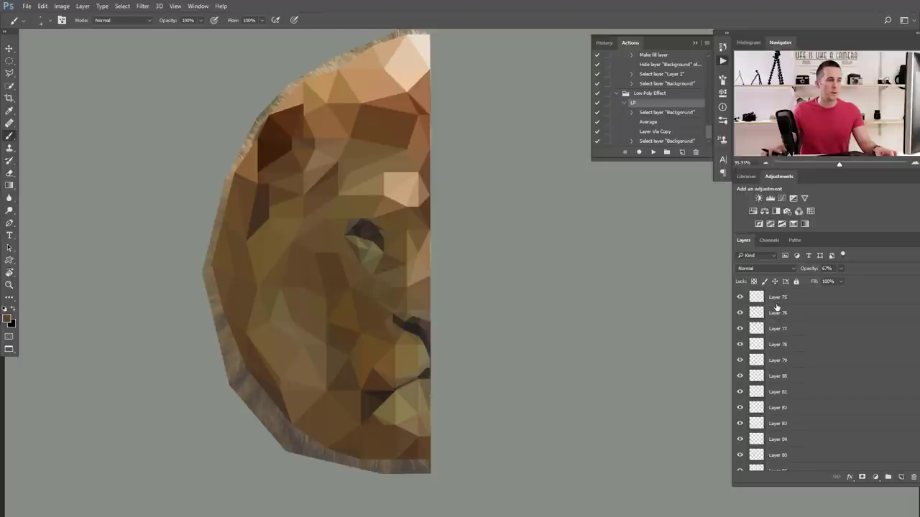
pyautogui.scroll(5, 776, 307)
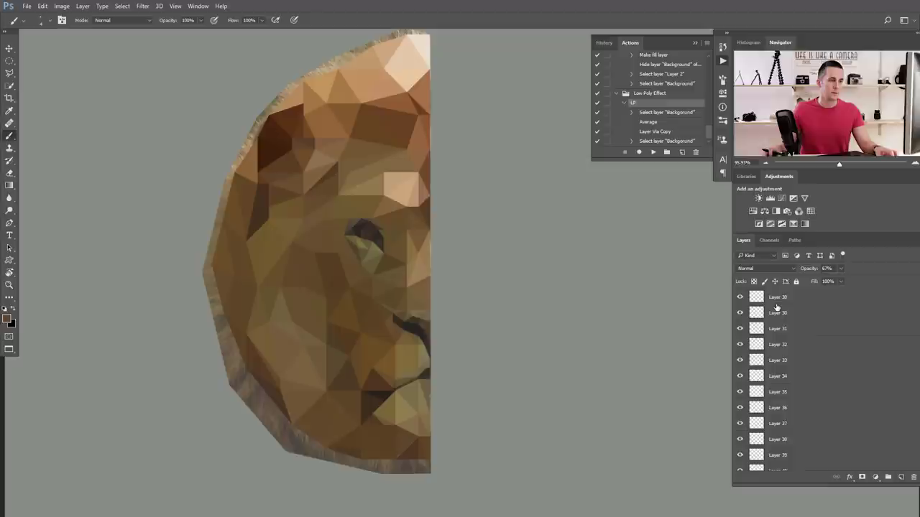
pyautogui.click(754, 297)
pyautogui.scroll(-5, 779, 338)
pyautogui.scroll(-6, 782, 339)
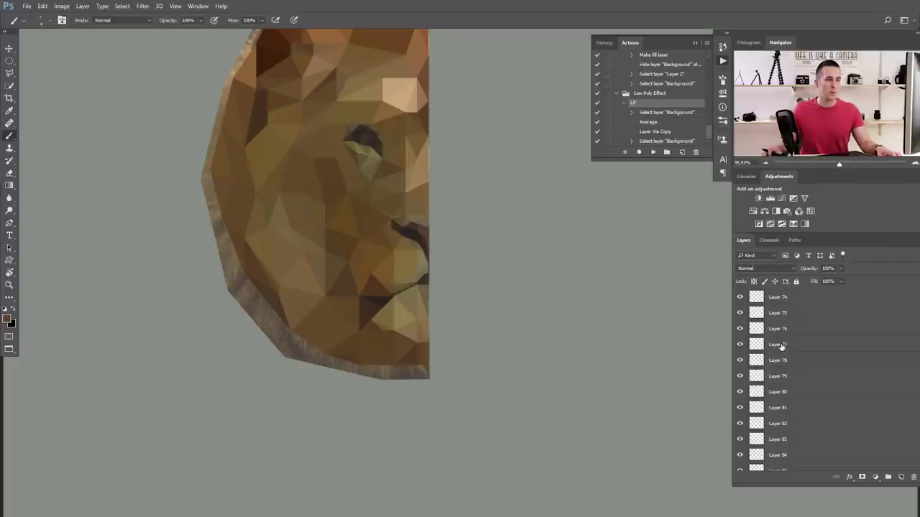
pyautogui.scroll(-4, 780, 345)
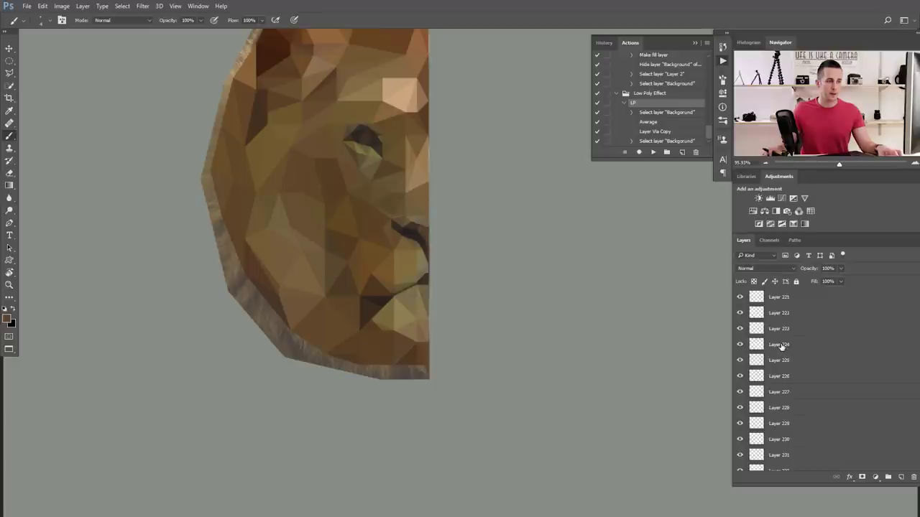
pyautogui.scroll(-2, 781, 345)
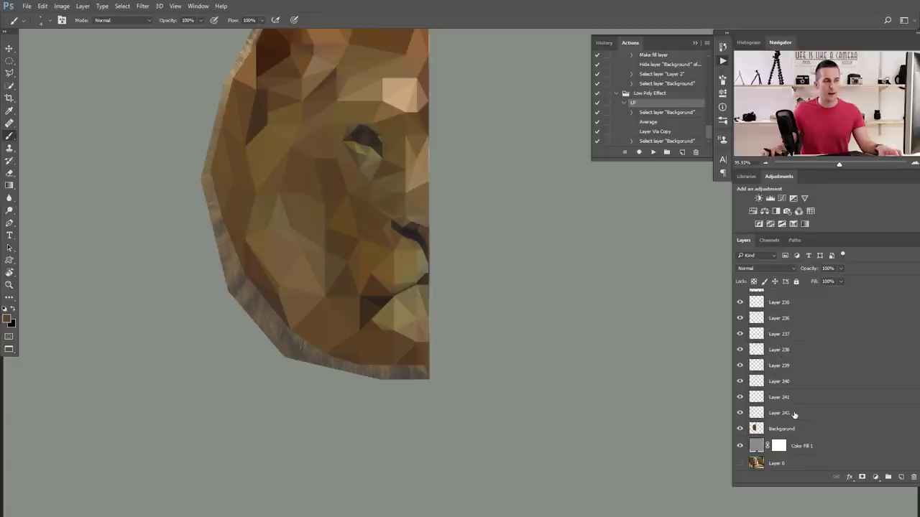
pyautogui.keyDown('shift'); pyautogui.click(797, 414); pyautogui.keyUp('shift')
pyautogui.moveTo(810, 270); pyautogui.dragTo(833, 269)
pyautogui.moveTo(385, 178); pyautogui.dragTo(369, 208)
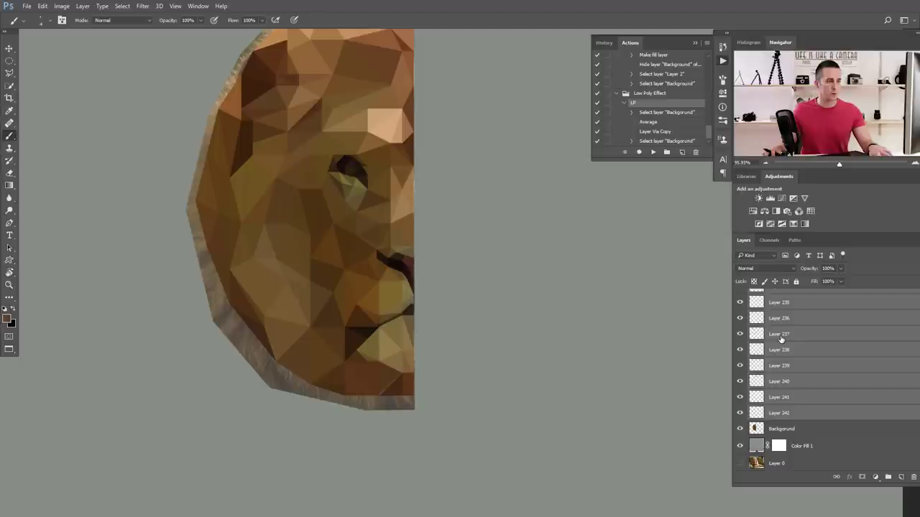
# Step: Group the selected facet layers, expand the group and make Layer 1 the active layer
pyautogui.hotkey('ctrl', 'g')
pyautogui.click(751, 295)
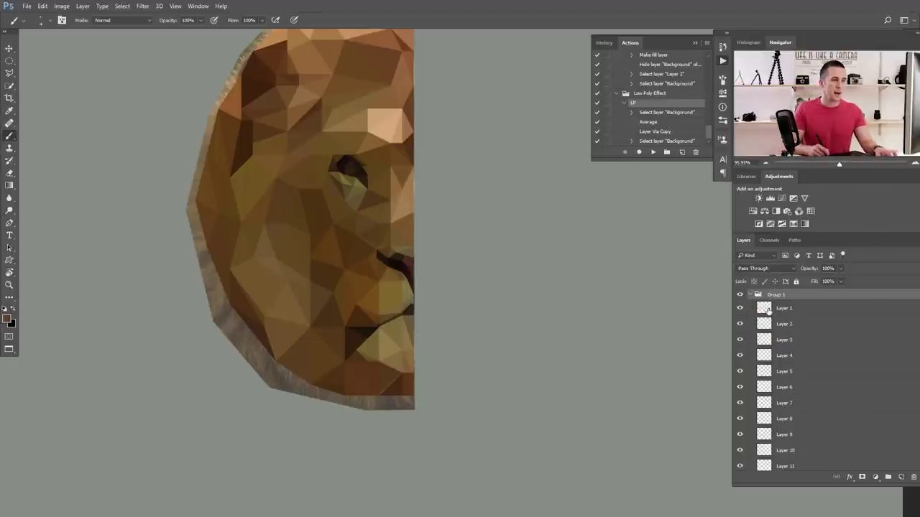
pyautogui.click(766, 309)
pyautogui.scroll(5, 367, 353)
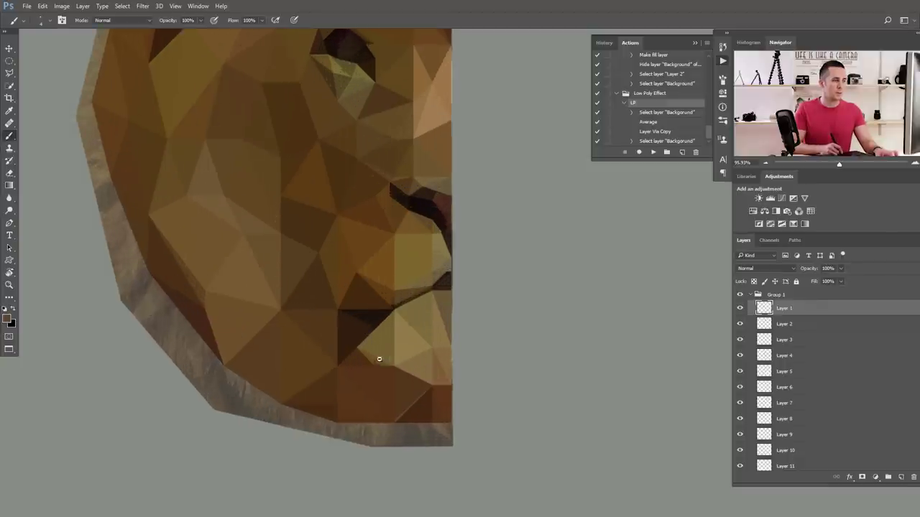
pyautogui.scroll(4, 358, 302)
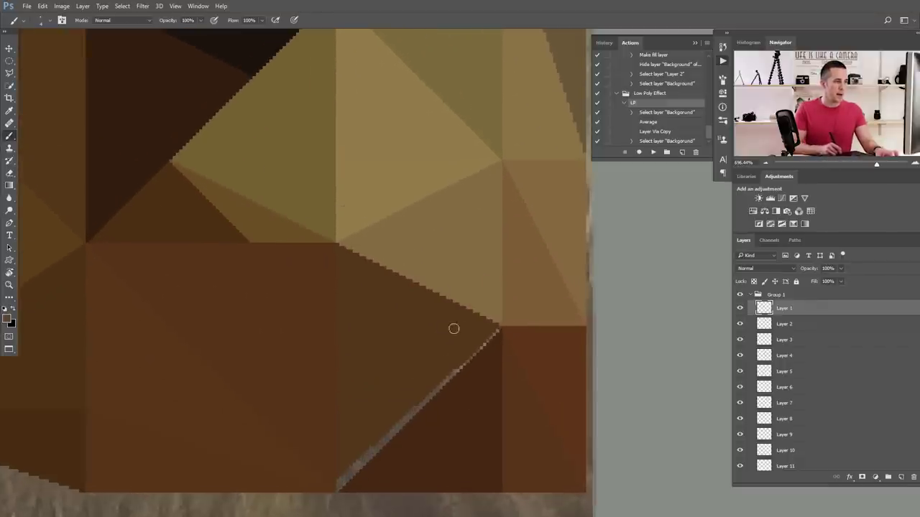
# Step: Outline the thin gap beside the dark chin triangle with a path, convert it to a selection and fill it with the adjacent brown
pyautogui.press('p')
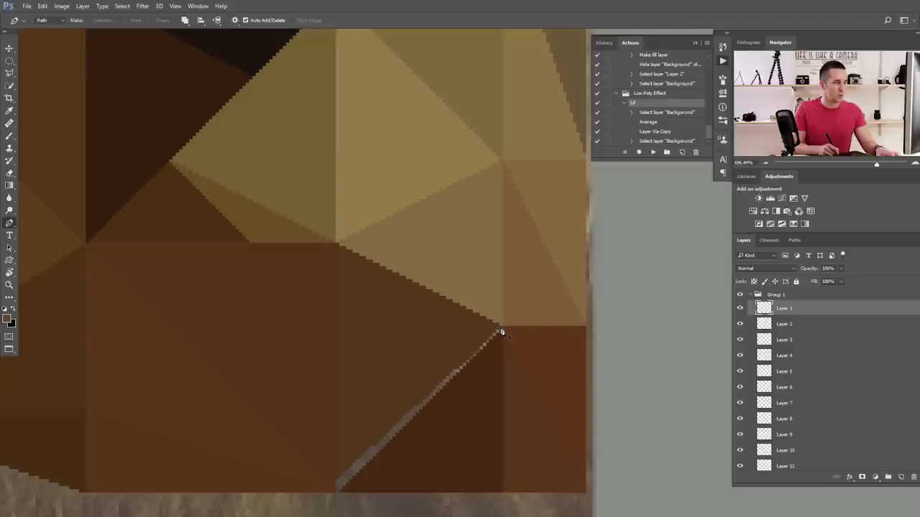
pyautogui.click(499, 328)
pyautogui.click(336, 477)
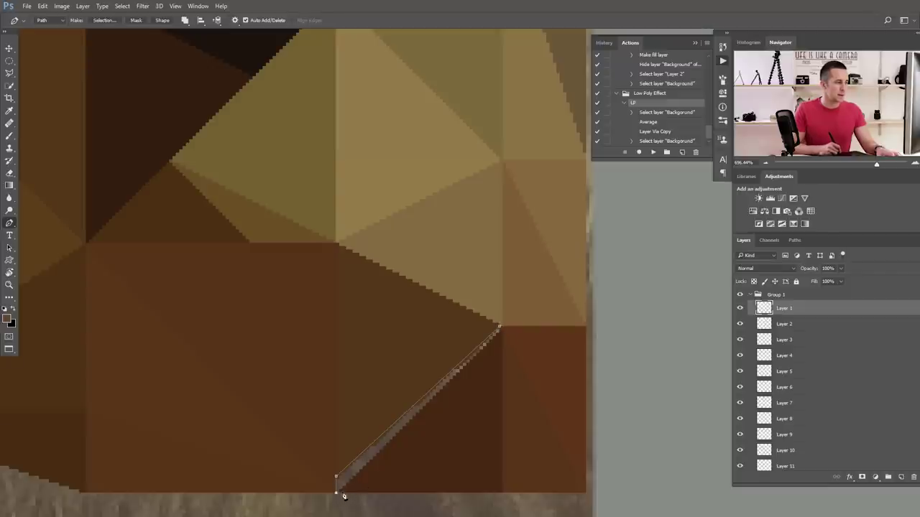
pyautogui.click(501, 332)
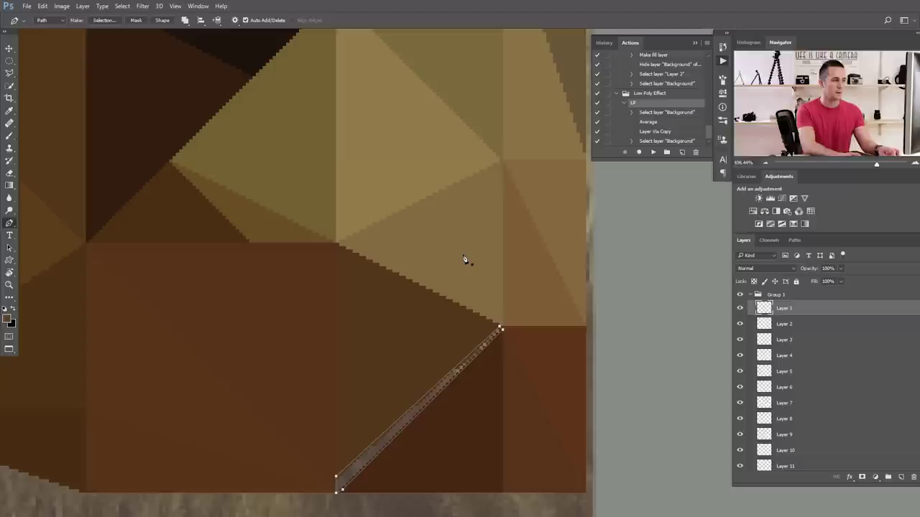
pyautogui.hotkey('ctrl', 'Return')
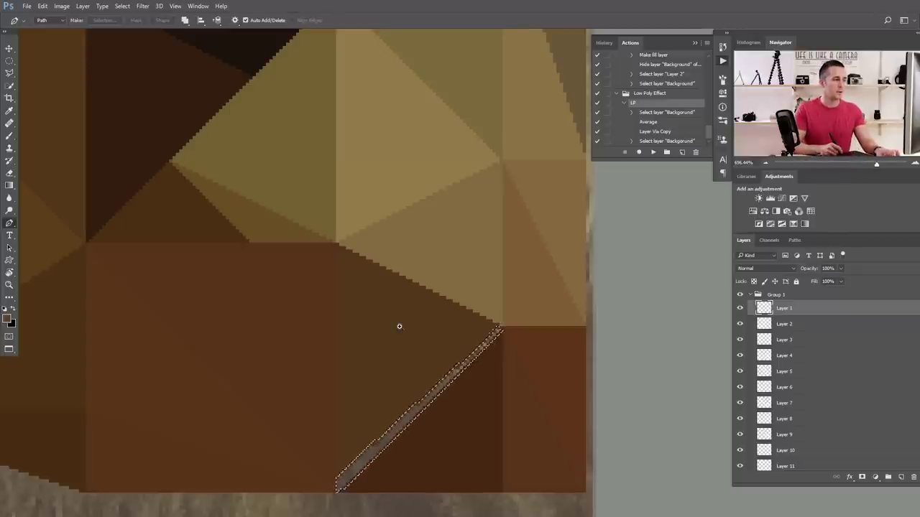
pyautogui.scroll(-2, 396, 331)
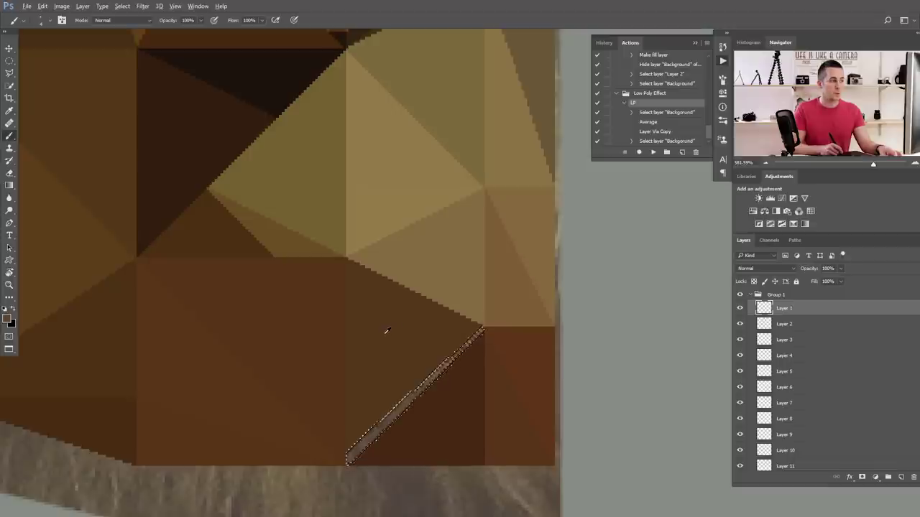
pyautogui.keyDown('alt'); pyautogui.click(386, 331); pyautogui.keyUp('alt')
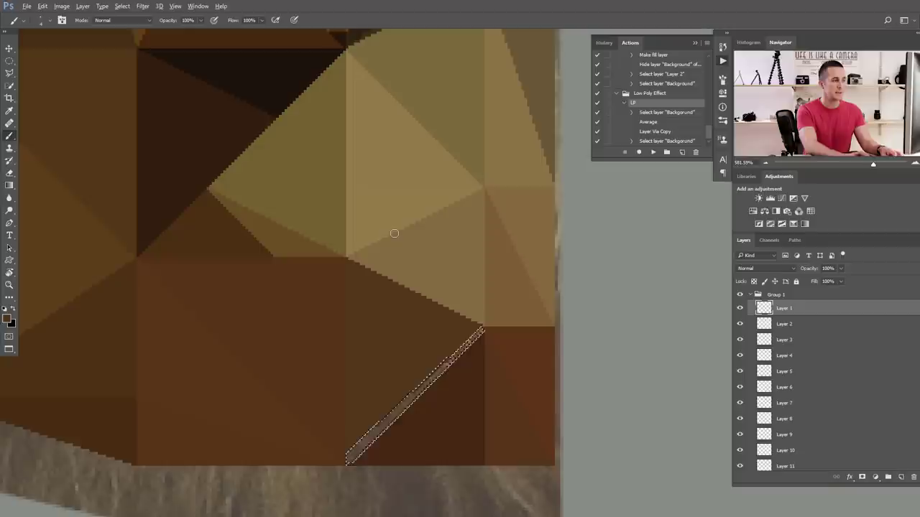
pyautogui.hotkey('alt', 'BackSpace')
pyautogui.hotkey('ctrl', 'd')
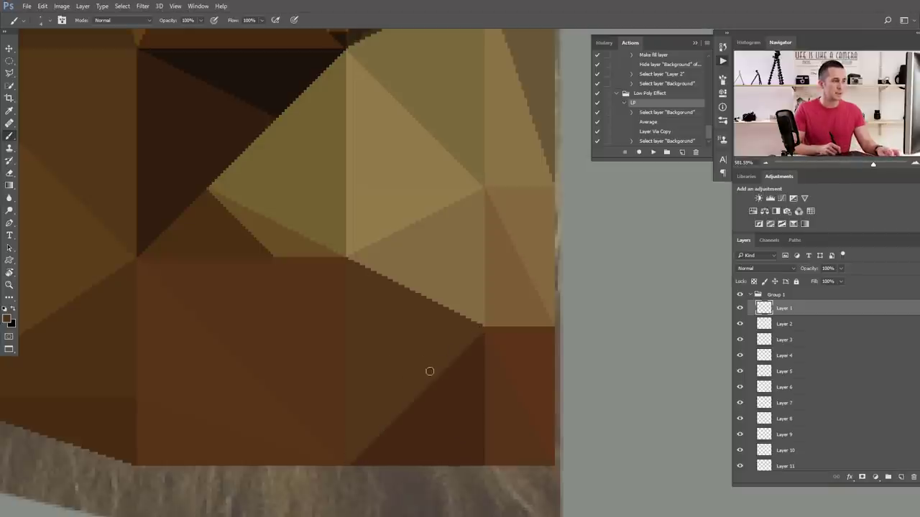
# Step: Select the narrow light gap between the pale muzzle triangles using a path and fill it with the neighbouring olive tone
pyautogui.moveTo(443, 352); pyautogui.dragTo(431, 353)
pyautogui.moveTo(410, 159); pyautogui.dragTo(403, 371)
pyautogui.moveTo(400, 278); pyautogui.dragTo(407, 370)
pyautogui.moveTo(389, 306); pyautogui.dragTo(388, 370)
pyautogui.scroll(3, 383, 406)
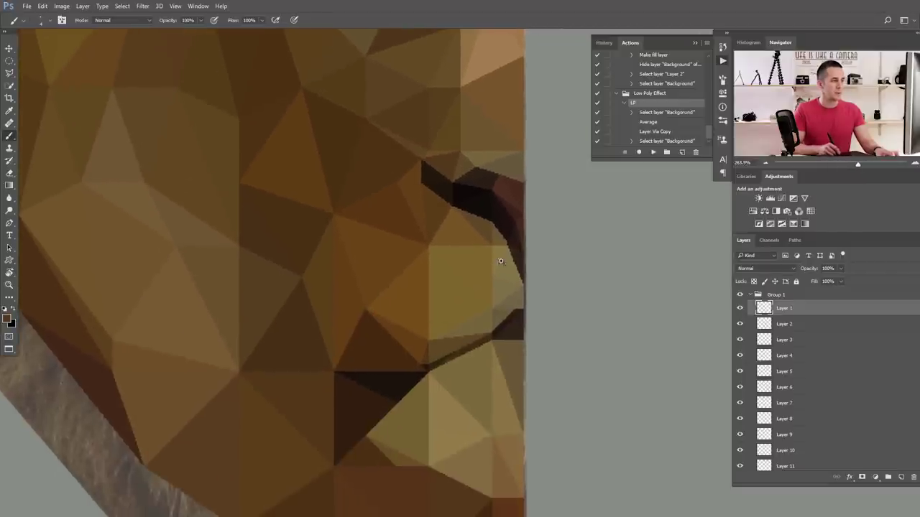
pyautogui.scroll(2, 503, 277)
pyautogui.press('p')
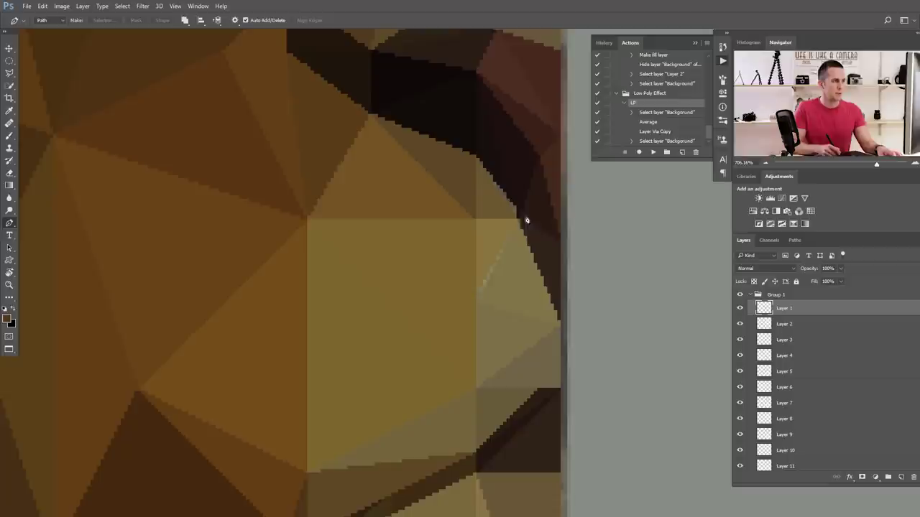
pyautogui.click(517, 219)
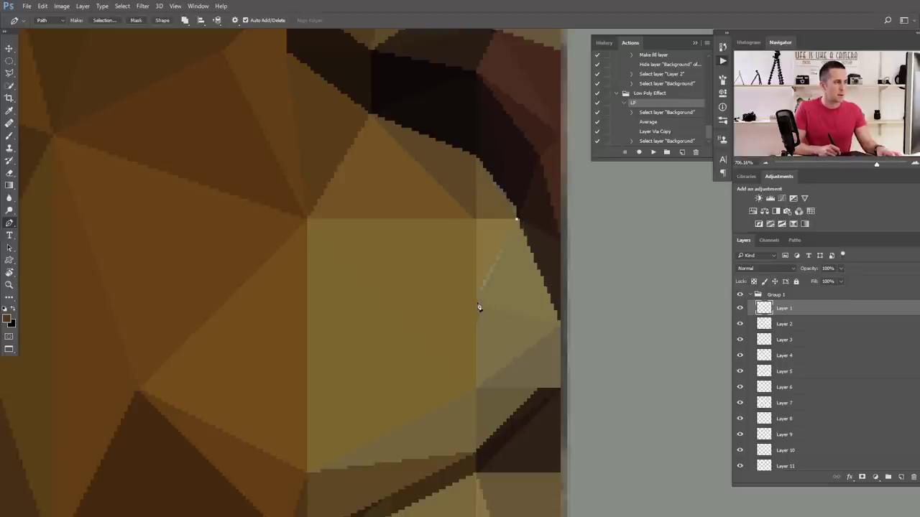
pyautogui.click(477, 291)
pyautogui.click(516, 219)
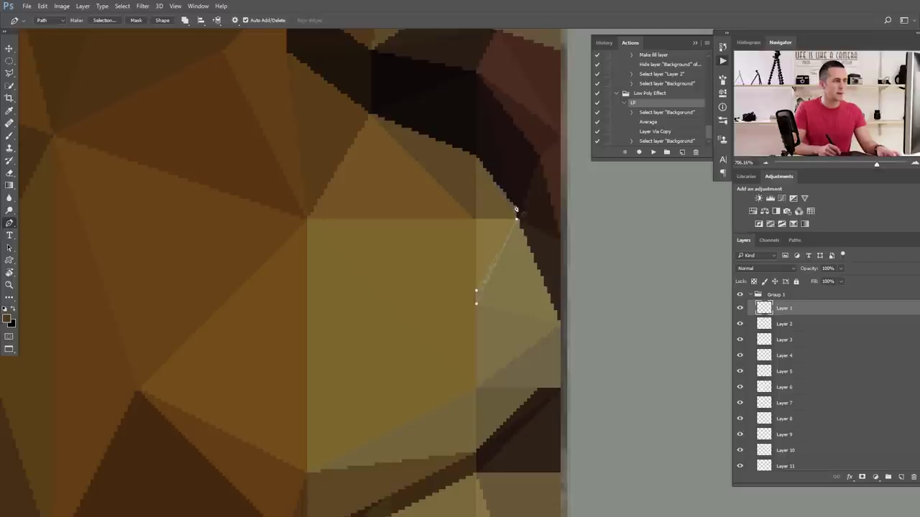
pyautogui.hotkey('ctrl', 'Return')
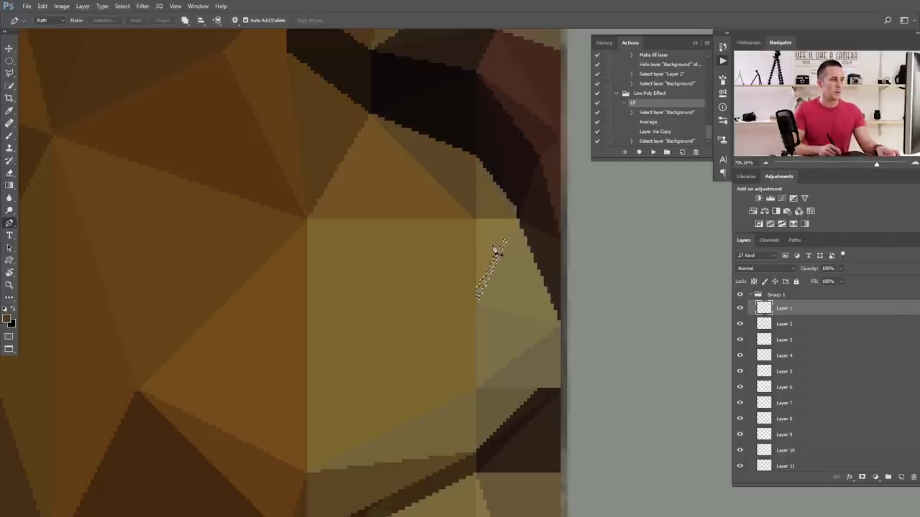
pyautogui.press('b')
pyautogui.keyDown('alt'); pyautogui.click(496, 232); pyautogui.keyUp('alt')
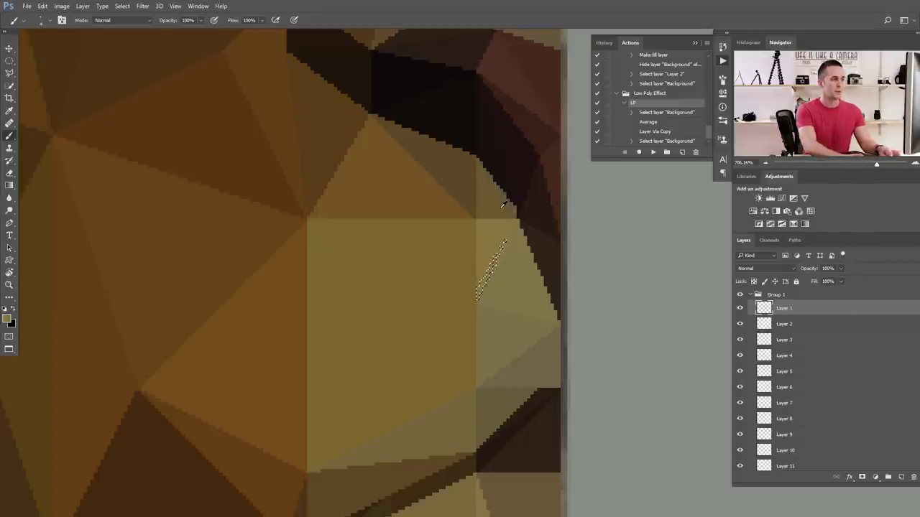
pyautogui.hotkey('ctrl', 'd')
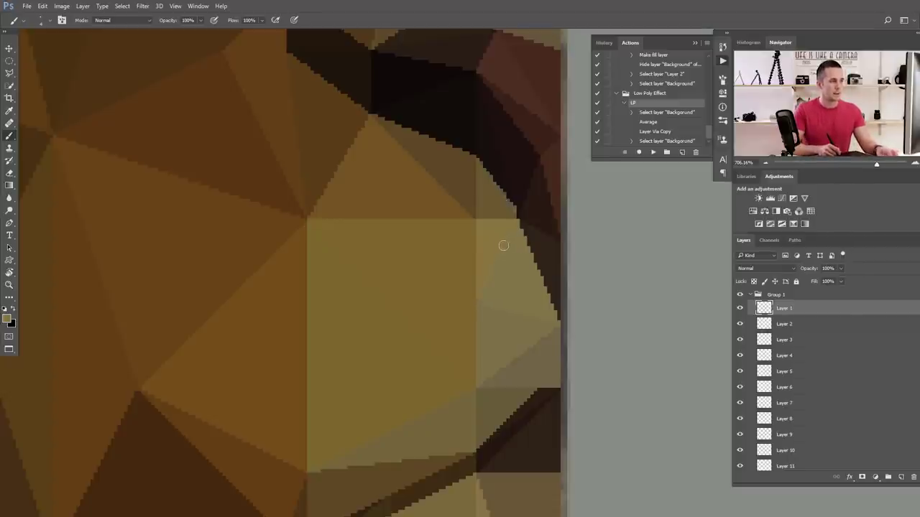
# Step: Reduce the brush to 1 px and touch up the stray pixels, painting the pale muzzle's dark upper edge with the sampled near-black
pyautogui.press('[')
pyautogui.press('[')
pyautogui.press('[')
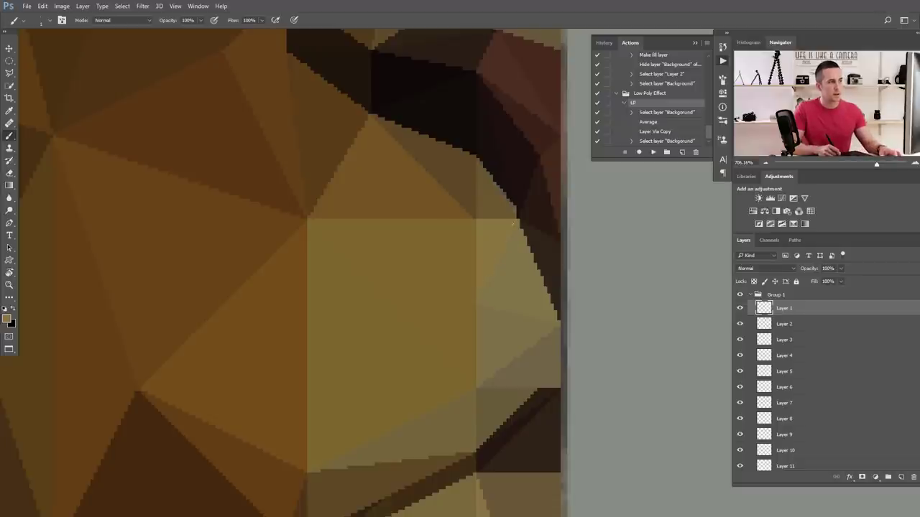
pyautogui.moveTo(495, 236); pyautogui.dragTo(473, 301)
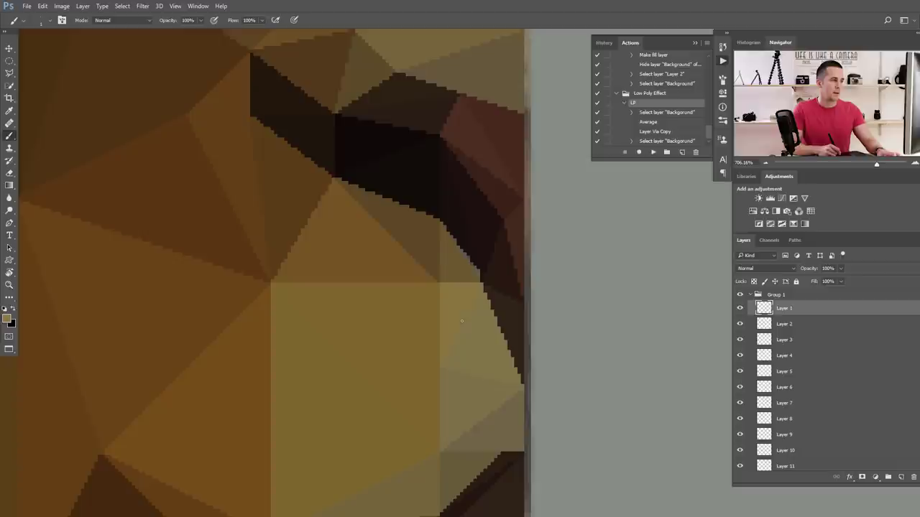
pyautogui.keyDown('alt'); pyautogui.click(472, 234); pyautogui.keyUp('alt')
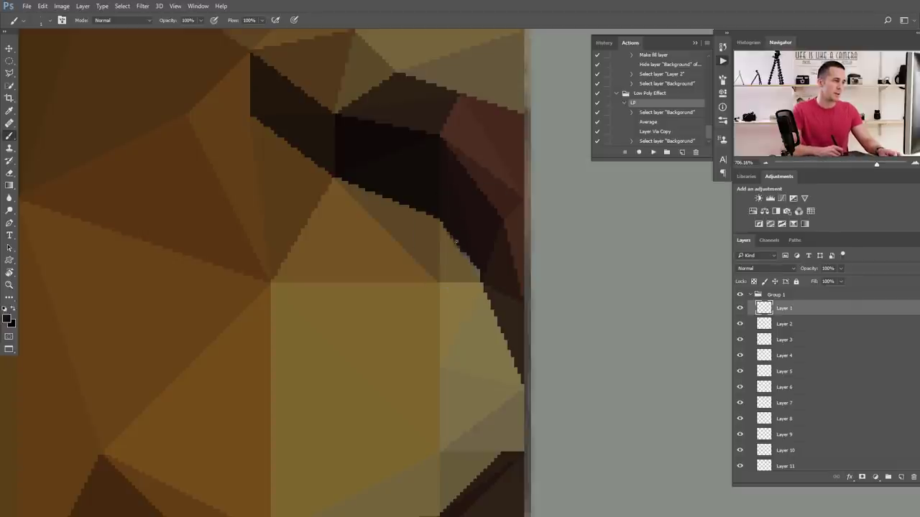
pyautogui.moveTo(472, 263); pyautogui.dragTo(478, 274)
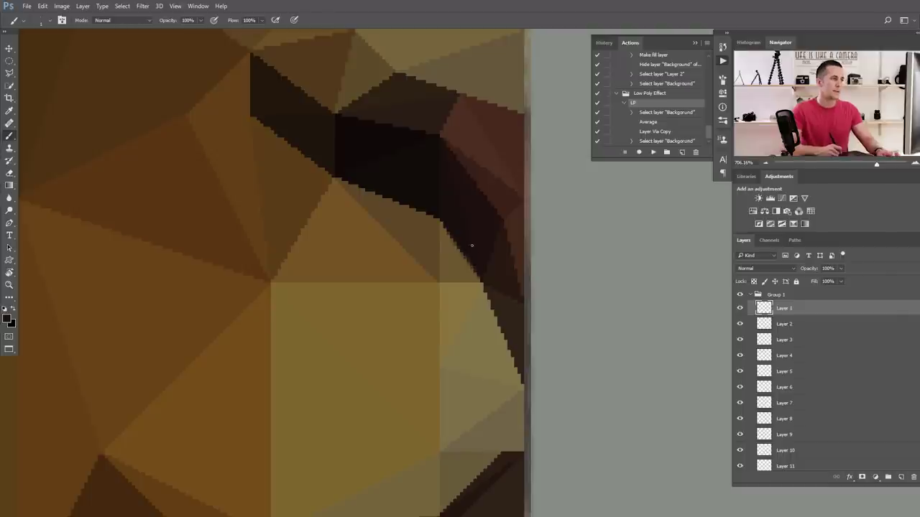
# Step: Collapse Group 1 and hide the Background layer so only the faceted half face shows over the grey fill
pyautogui.scroll(-4, 405, 324)
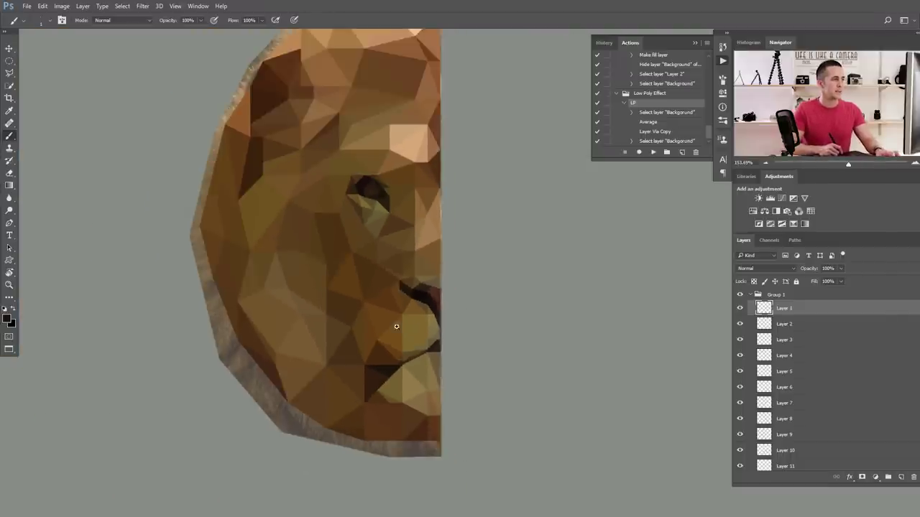
pyautogui.scroll(-2, 396, 326)
pyautogui.scroll(-1, 405, 315)
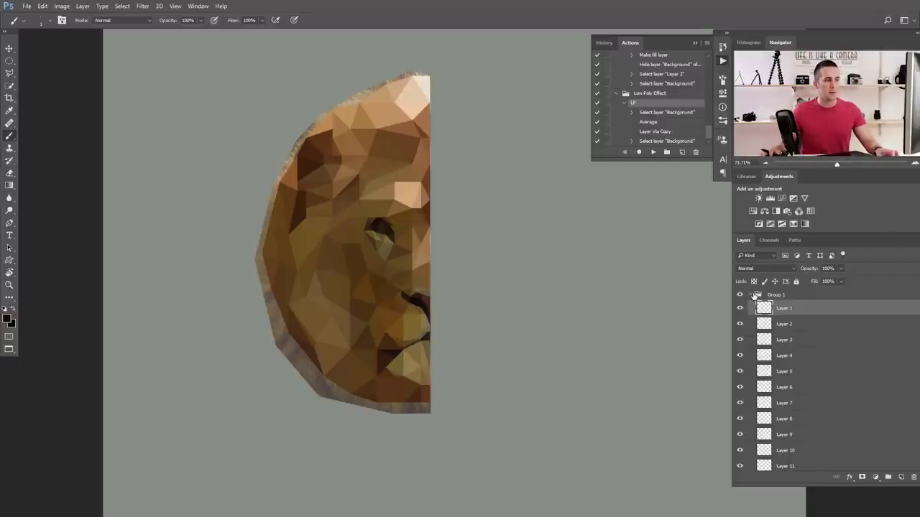
pyautogui.click(756, 295)
pyautogui.click(751, 296)
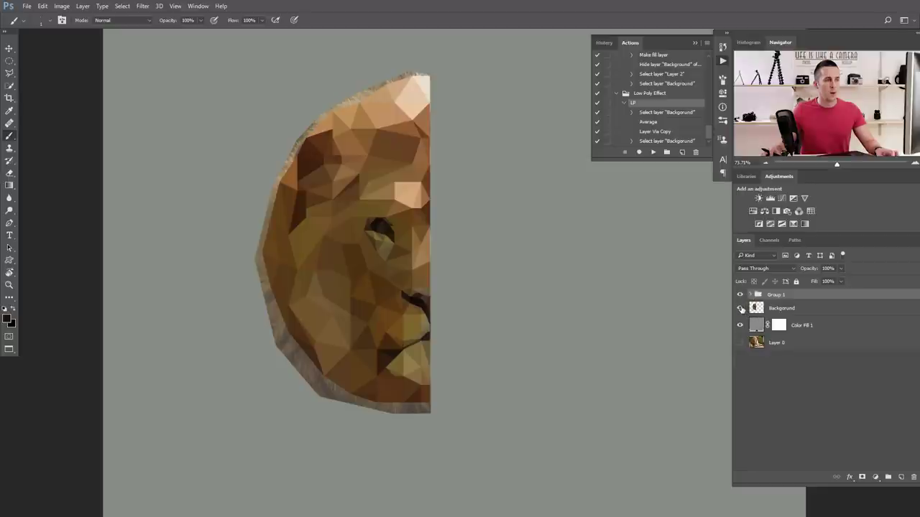
pyautogui.click(741, 308)
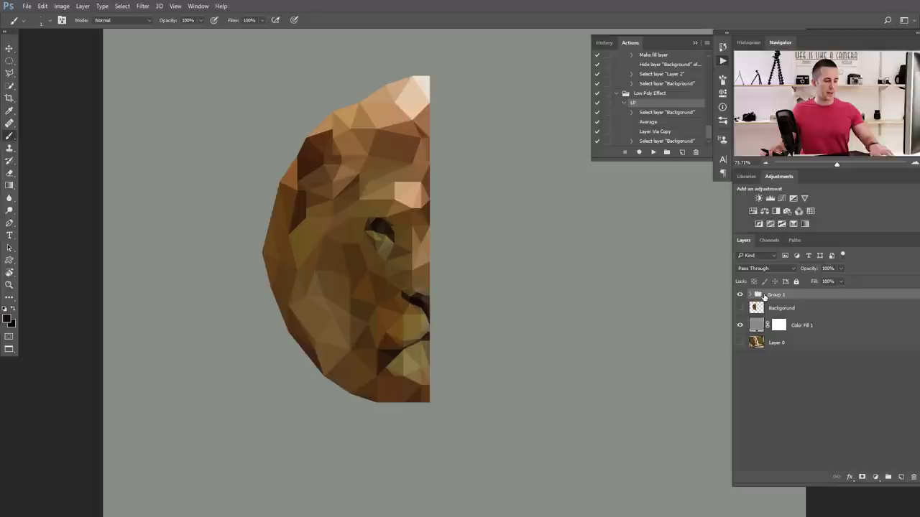
# Step: Duplicate Group 1, hide the original group and merge the copy into a single layer
pyautogui.hotkey('ctrl', 'j')
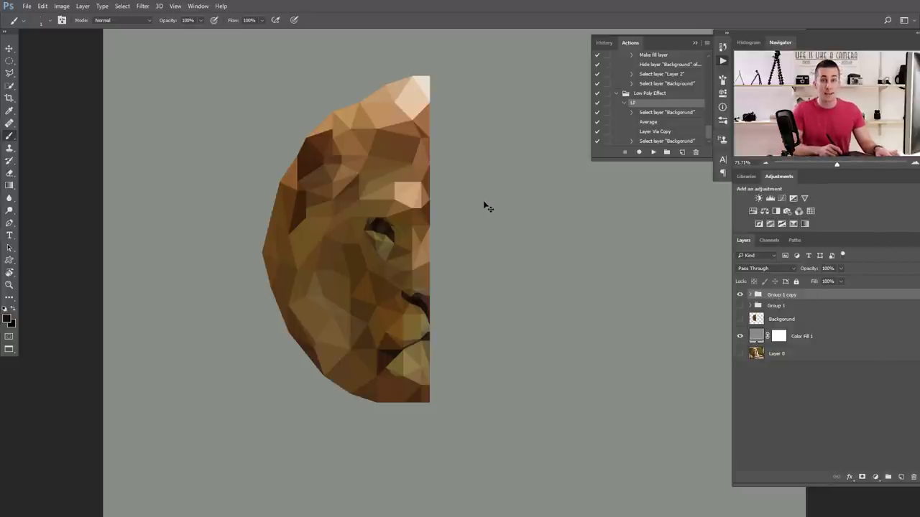
pyautogui.hotkey('ctrl', 'e')
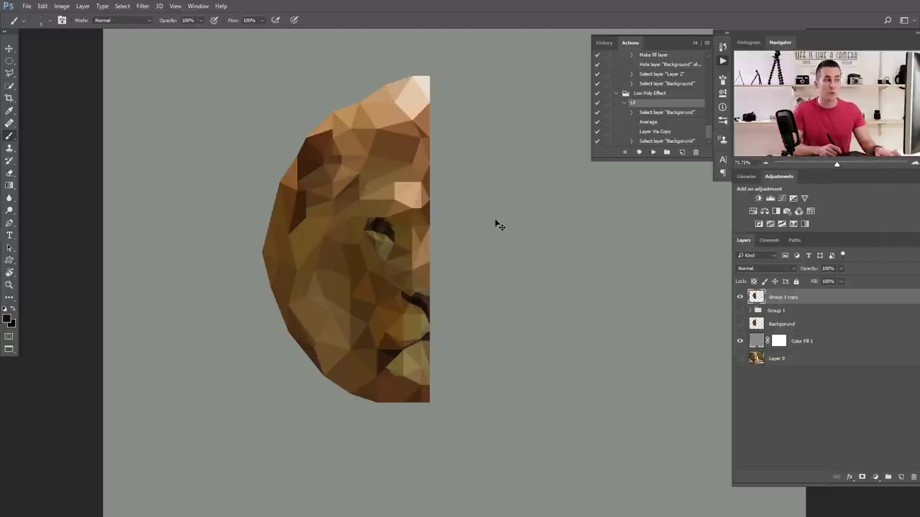
pyautogui.click(740, 298)
pyautogui.click(741, 298)
# Step: Duplicate the merged half face and flip the copy horizontally about its straight centre edge to complete the lion's face
pyautogui.moveTo(371, 251); pyautogui.dragTo(323, 263)
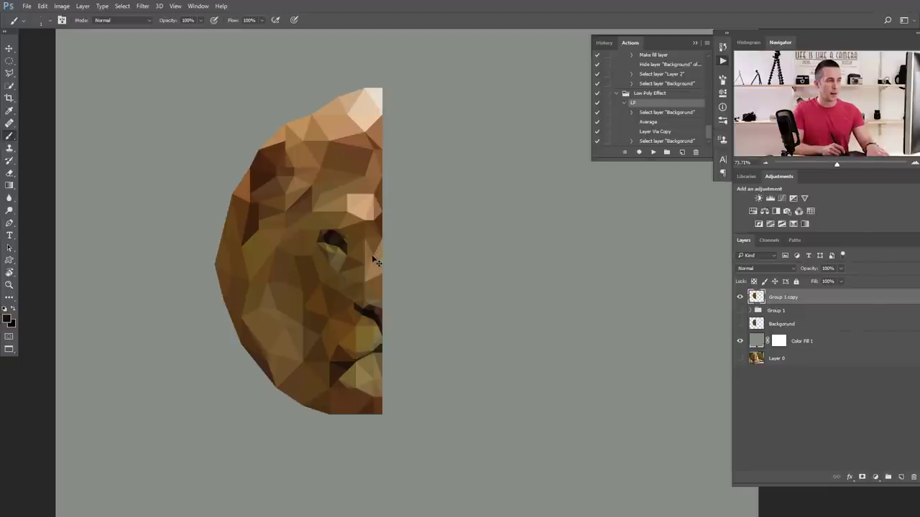
pyautogui.hotkey('ctrl', 'j')
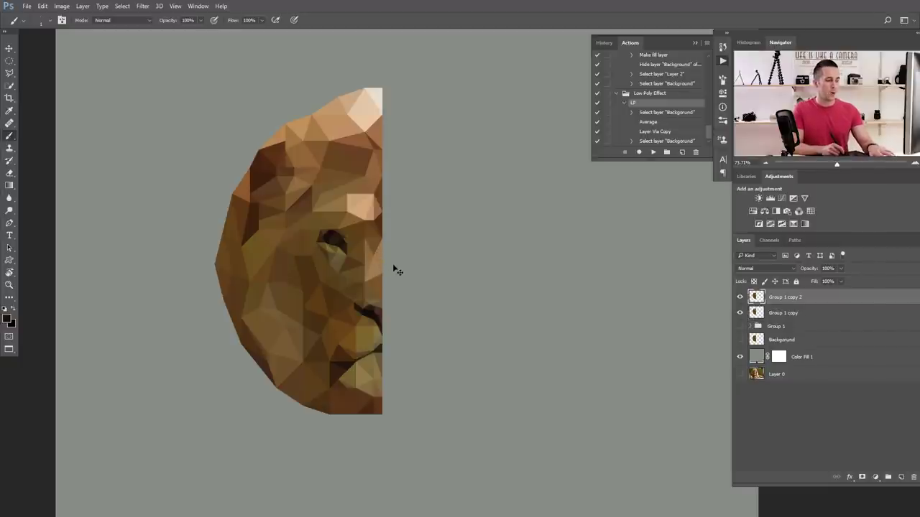
pyautogui.hotkey('ctrl', 't')
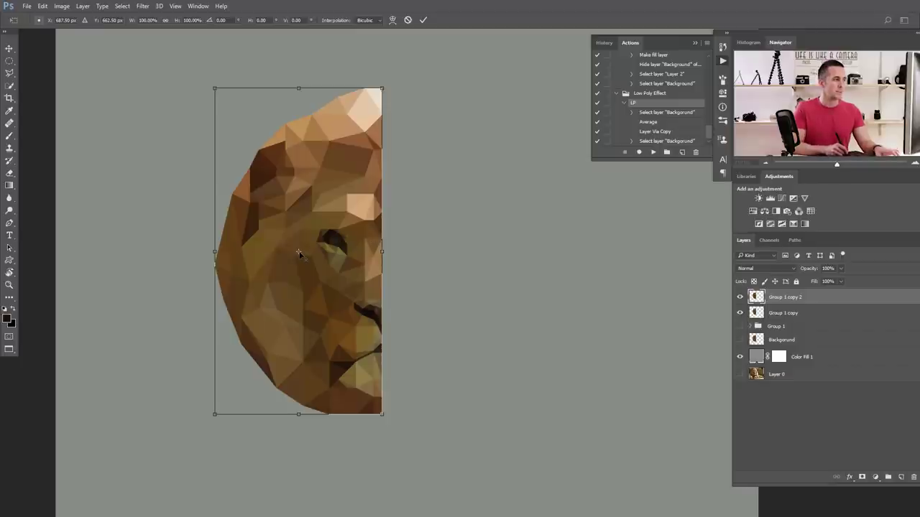
pyautogui.moveTo(299, 253); pyautogui.dragTo(385, 256)
pyautogui.rightClick(329, 253)
pyautogui.click(354, 392)
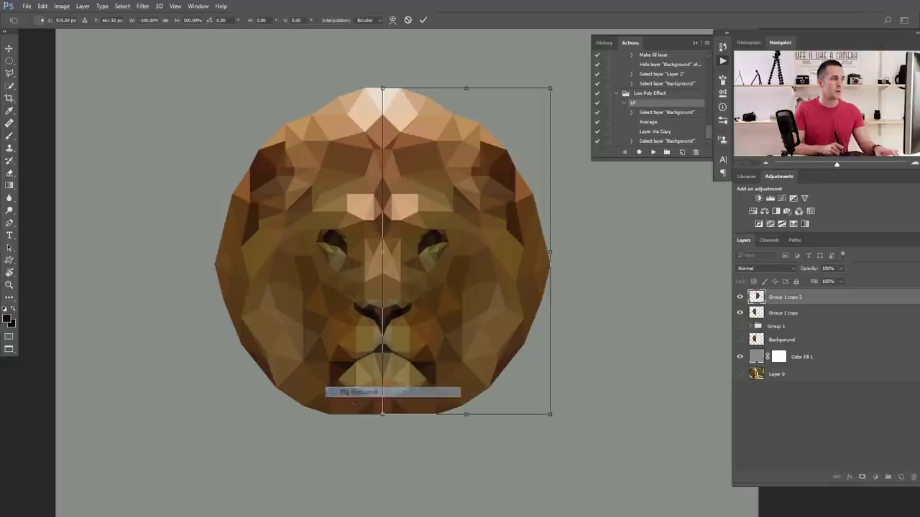
pyautogui.press('Return')
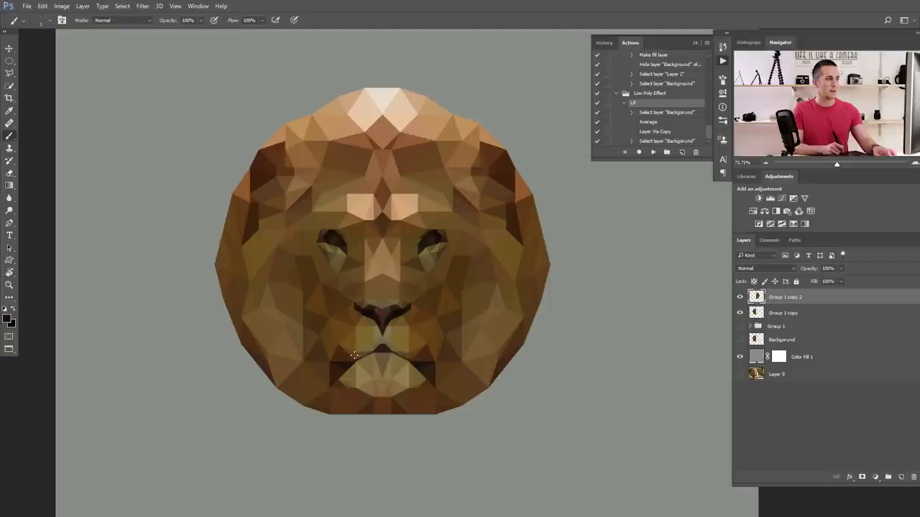
# Step: Examine the mirrored lion face at several magnifications, checking the seam where the two halves meet
pyautogui.scroll(-5, 377, 298)
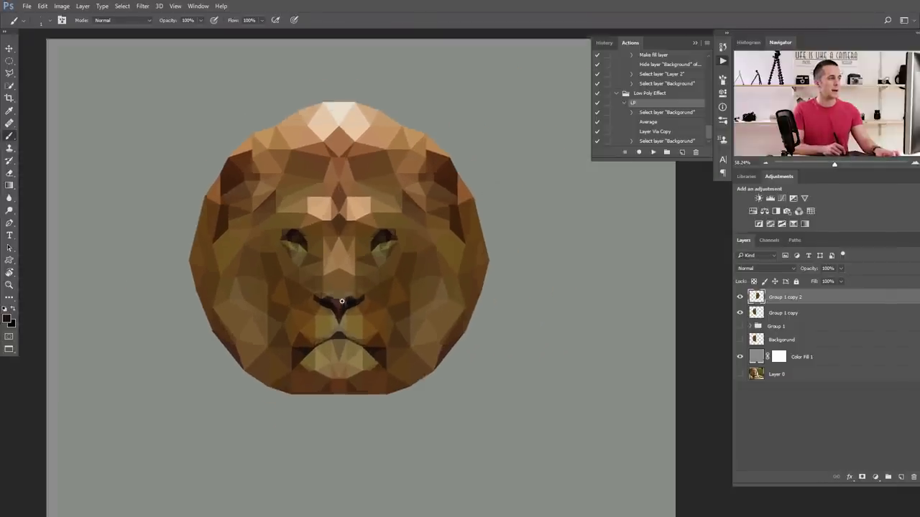
pyautogui.scroll(-2, 359, 271)
pyautogui.scroll(7, 338, 270)
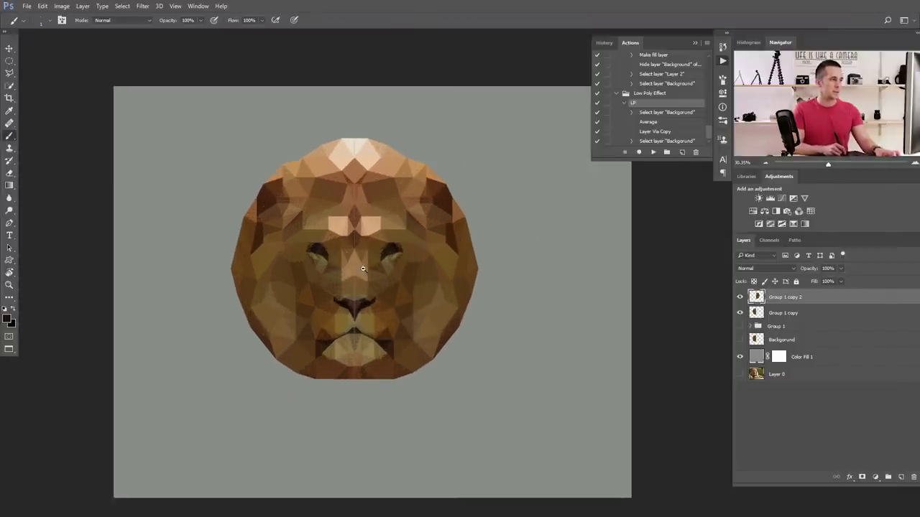
pyautogui.scroll(-6, 403, 259)
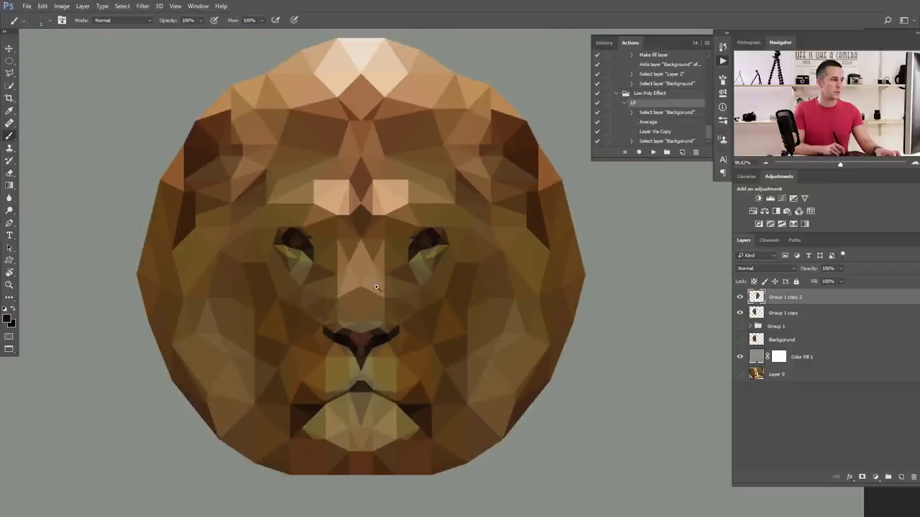
pyautogui.scroll(-1, 374, 289)
pyautogui.scroll(-1, 392, 313)
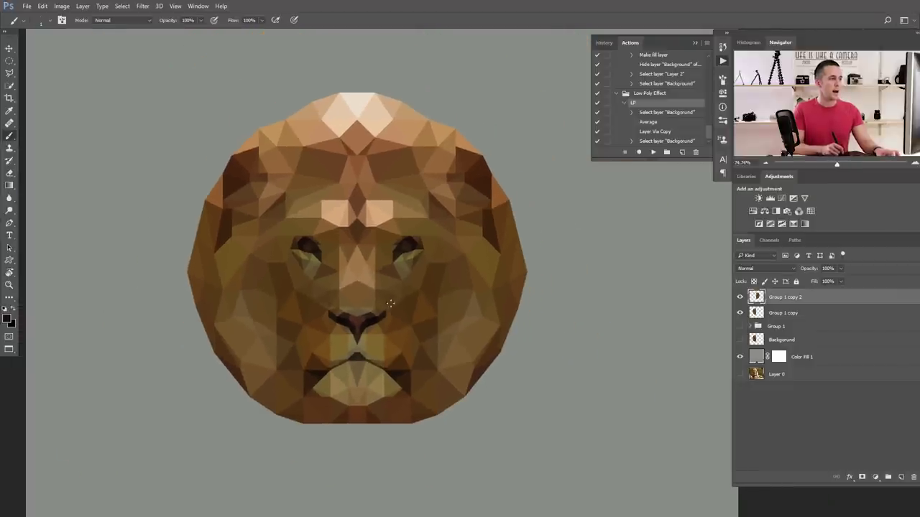
pyautogui.scroll(-1, 381, 275)
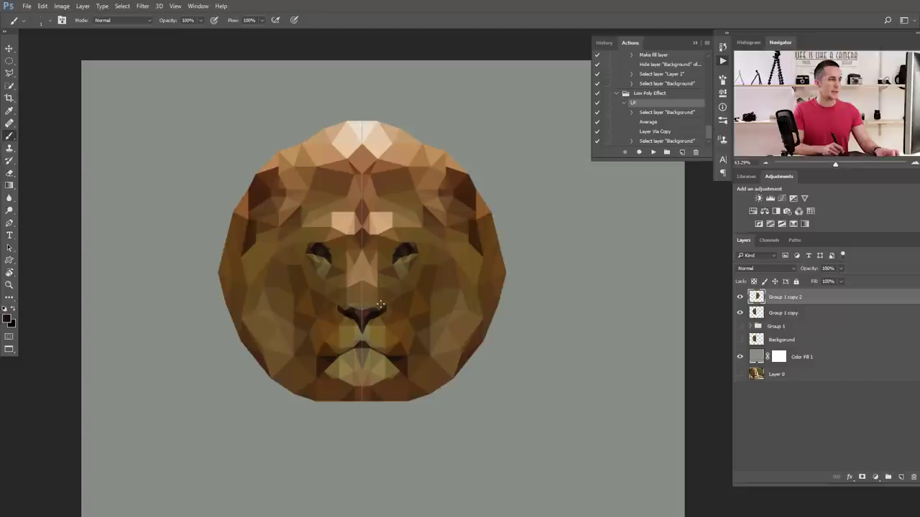
pyautogui.scroll(1, 375, 256)
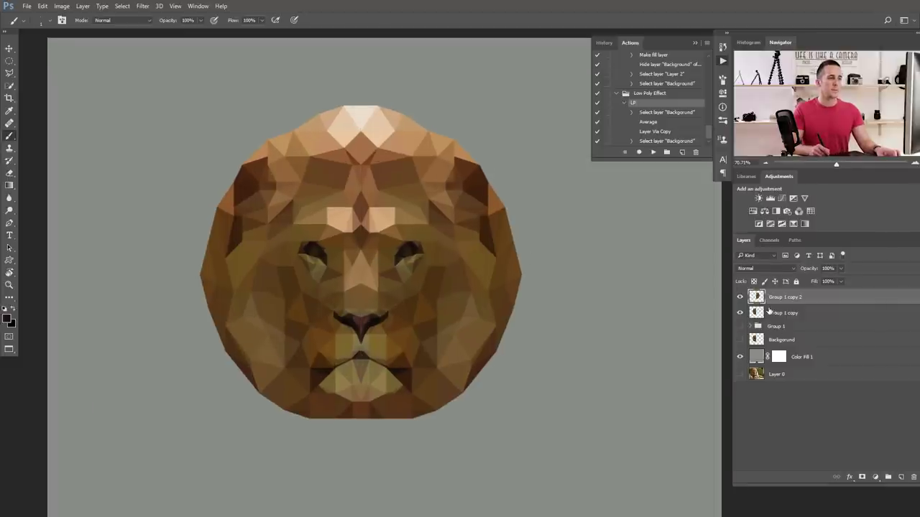
# Step: Add a Curves adjustment layer above Group 1 copy and clip it to that half of the face
pyautogui.click(758, 312)
pyautogui.click(763, 298)
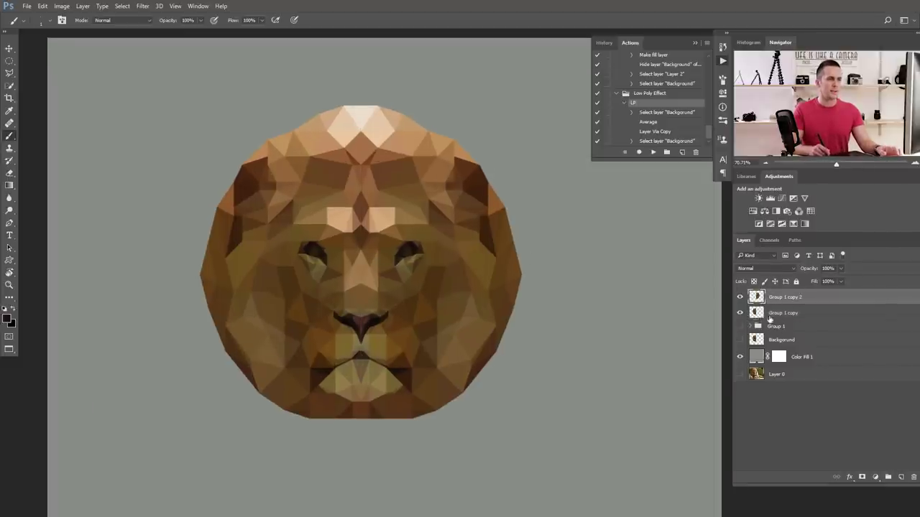
pyautogui.click(761, 313)
pyautogui.click(875, 477)
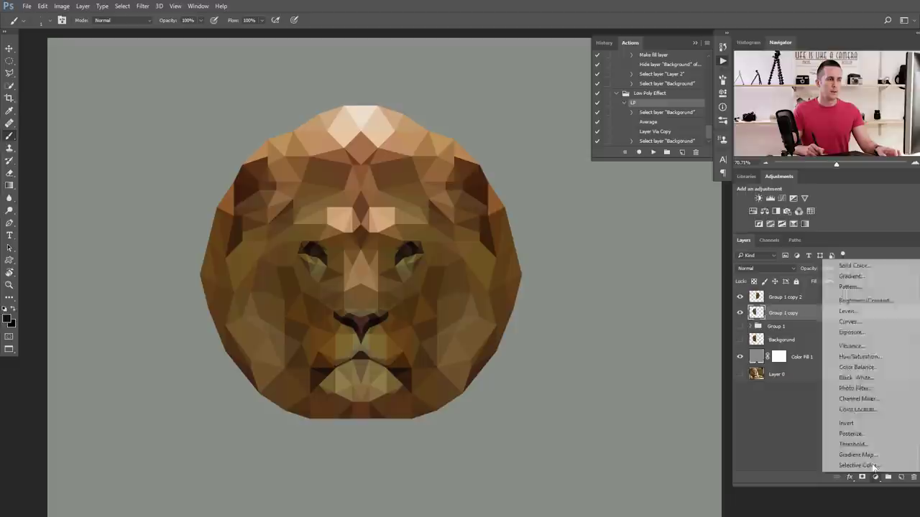
pyautogui.click(857, 327)
pyautogui.click(638, 328)
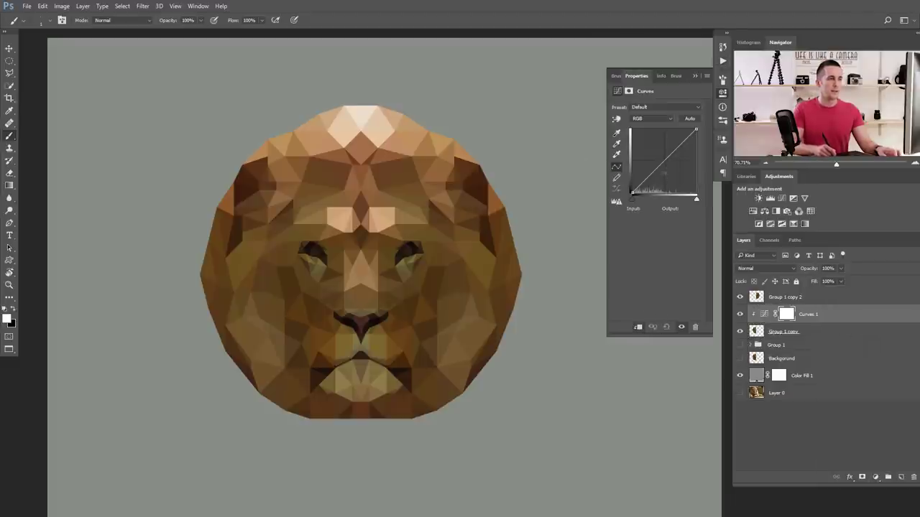
# Step: Enlarge the curve graph and shape the clipped curve with a lowered shadow point and a second point in the highlights
pyautogui.moveTo(605, 327); pyautogui.dragTo(568, 273)
pyautogui.moveTo(636, 187); pyautogui.dragTo(647, 189)
pyautogui.moveTo(671, 158); pyautogui.dragTo(669, 155)
pyautogui.moveTo(647, 188); pyautogui.dragTo(632, 204)
pyautogui.moveTo(669, 155); pyautogui.dragTo(669, 159)
# Step: Add a Curves adjustment clipped to Group 1 copy 2 and lift its midtones to input 126, output 158
pyautogui.click(787, 297)
pyautogui.click(875, 478)
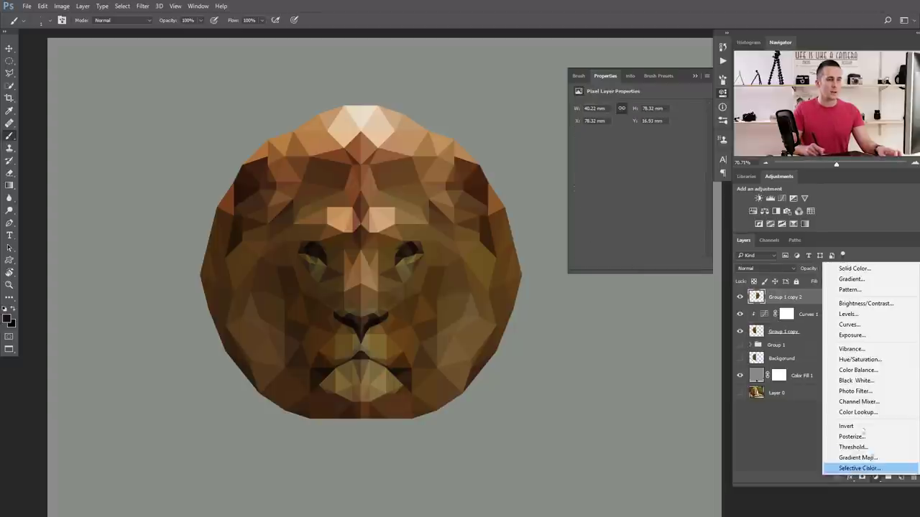
pyautogui.click(841, 323)
pyautogui.click(637, 264)
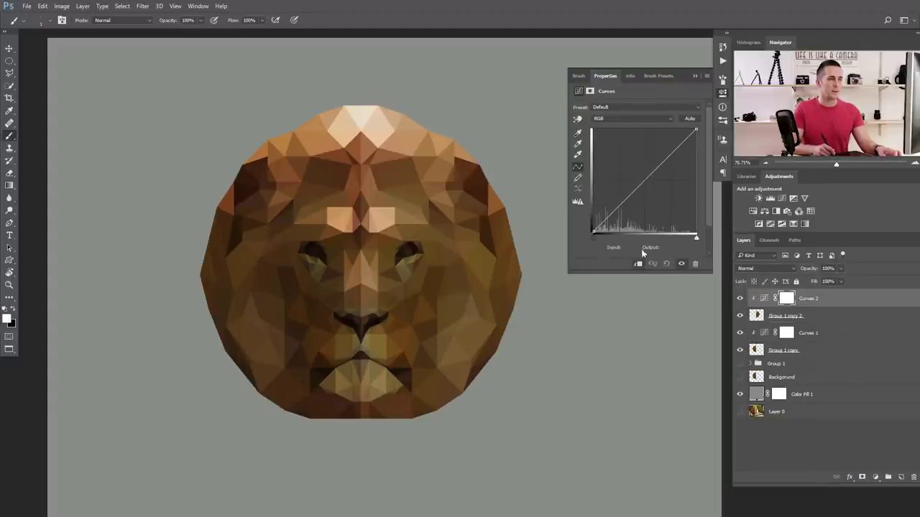
pyautogui.moveTo(644, 181); pyautogui.dragTo(644, 169)
# Step: Refine the Curves 2 curve by raising the midtones further and adding a slightly lowered shadow point
pyautogui.moveTo(396, 289); pyautogui.dragTo(353, 292)
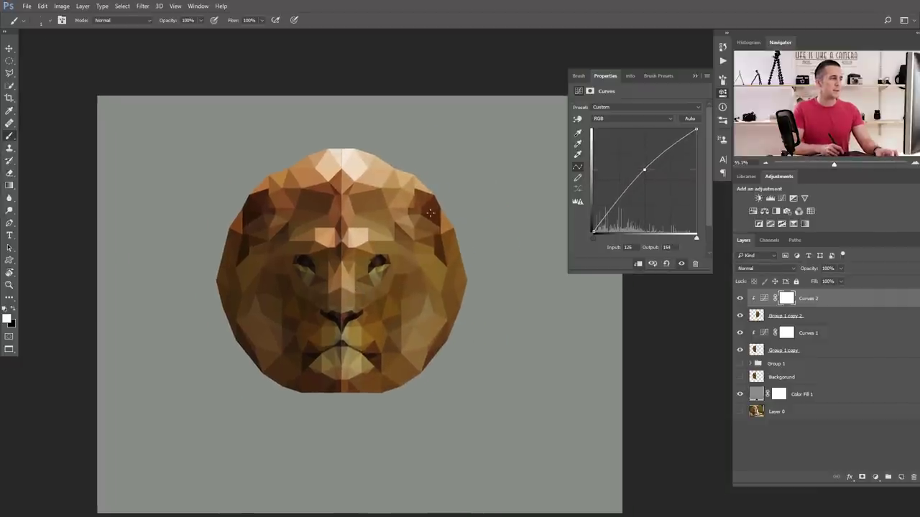
pyautogui.moveTo(644, 170); pyautogui.dragTo(642, 170)
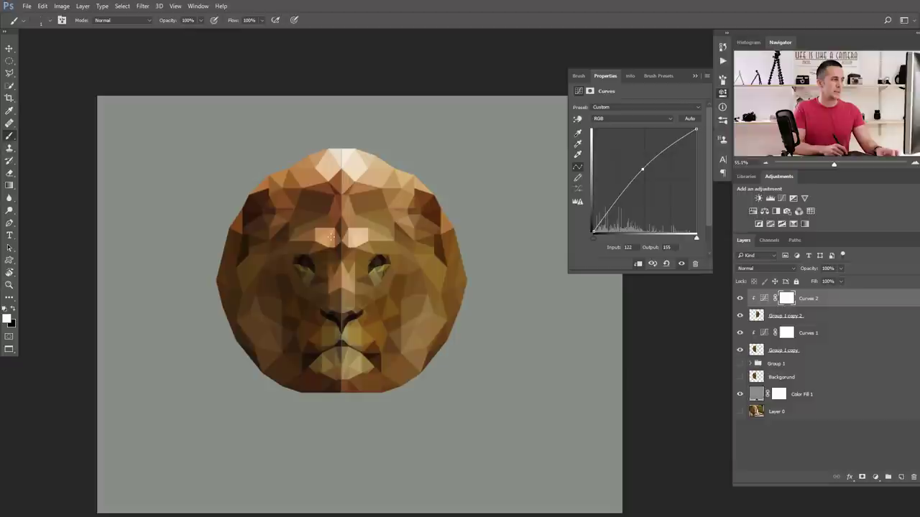
pyautogui.moveTo(616, 199); pyautogui.dragTo(616, 202)
pyautogui.moveTo(643, 170); pyautogui.dragTo(642, 167)
pyautogui.moveTo(617, 202); pyautogui.dragTo(618, 202)
pyautogui.moveTo(642, 168); pyautogui.dragTo(644, 162)
# Step: Reshape the Curves 1 curve with brighter midtones and highlights and a shadow point at input 43, output 26
pyautogui.click(760, 335)
pyautogui.moveTo(632, 204)
pyautogui.mouseDown()
pyautogui.moveTo(610, 221)
pyautogui.moveTo(635, 192)
pyautogui.mouseUp()
pyautogui.moveTo(609, 221); pyautogui.dragTo(611, 222)
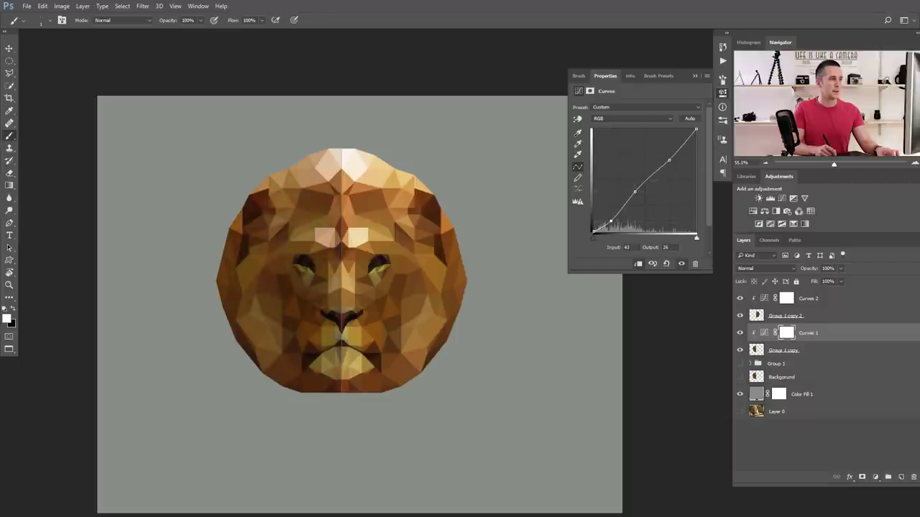
pyautogui.moveTo(669, 159)
pyautogui.mouseDown()
pyautogui.moveTo(660, 140)
pyautogui.moveTo(668, 155)
pyautogui.mouseUp()
pyautogui.click(696, 75)
# Step: Merge both face halves and their two Curves adjustments into a single layer, then check the merged face
pyautogui.hotkey('ctrl', '0')
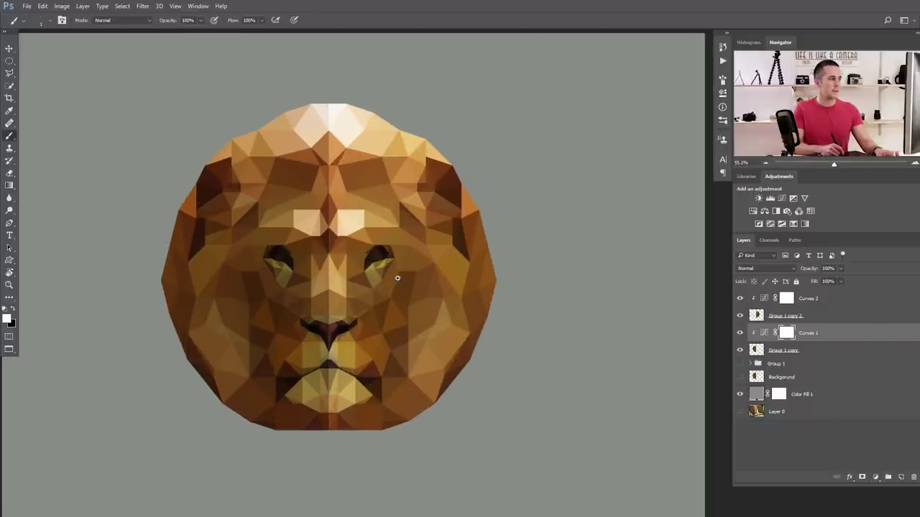
pyautogui.scroll(3, 326, 263)
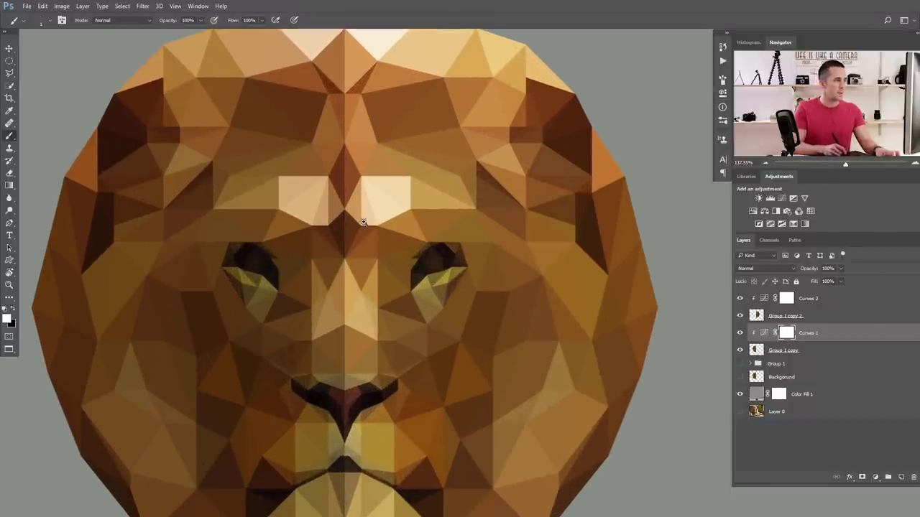
pyautogui.scroll(-5, 363, 223)
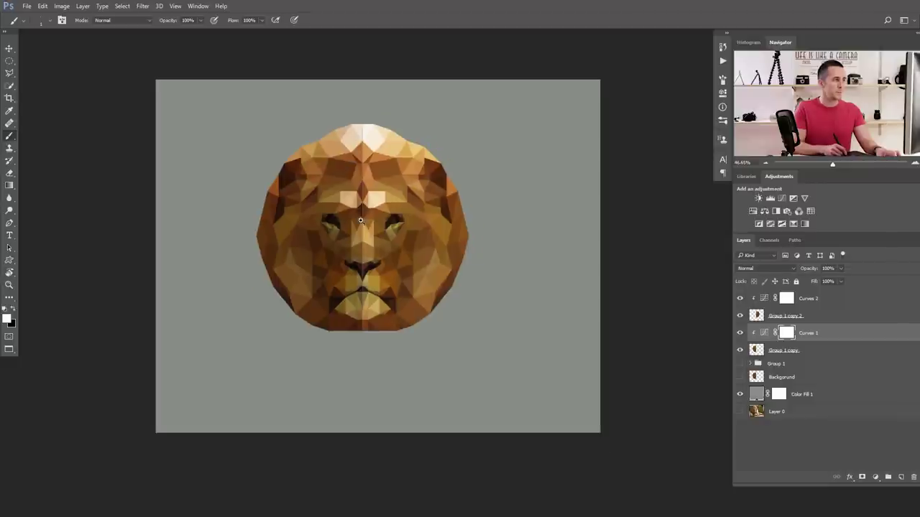
pyautogui.scroll(2, 361, 220)
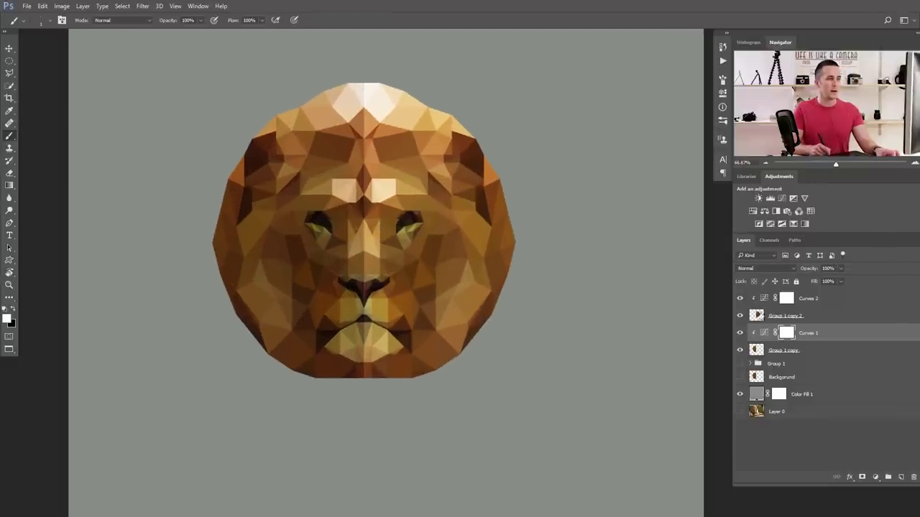
pyautogui.click(773, 298)
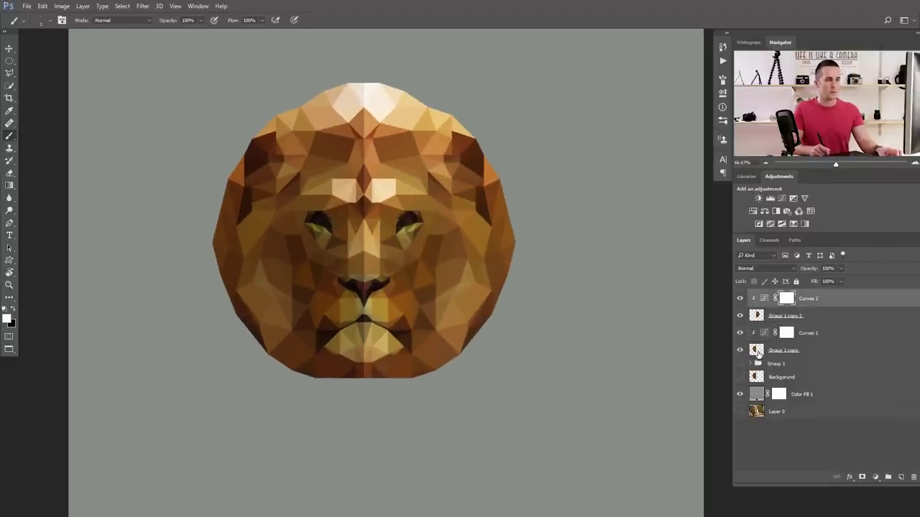
pyautogui.keyDown('shift'); pyautogui.click(758, 351); pyautogui.keyUp('shift')
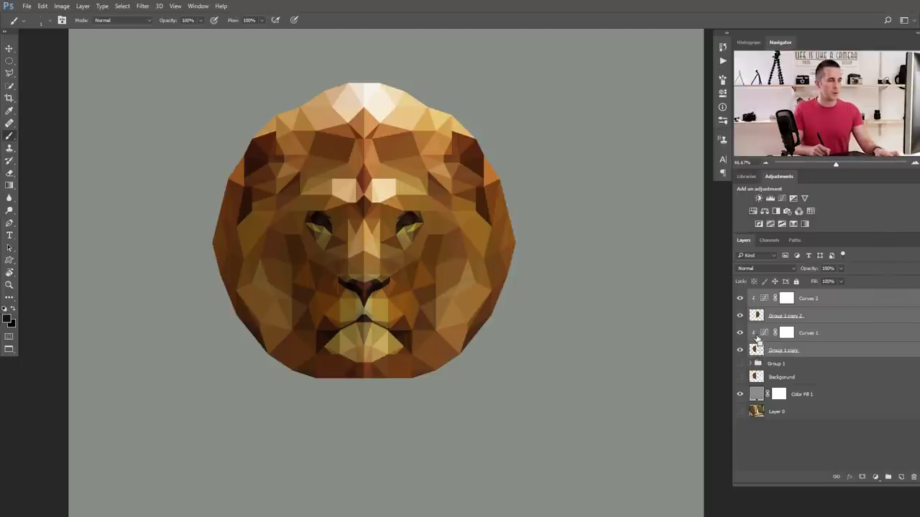
pyautogui.hotkey('ctrl', 'e')
pyautogui.scroll(-3, 381, 255)
pyautogui.scroll(4, 422, 248)
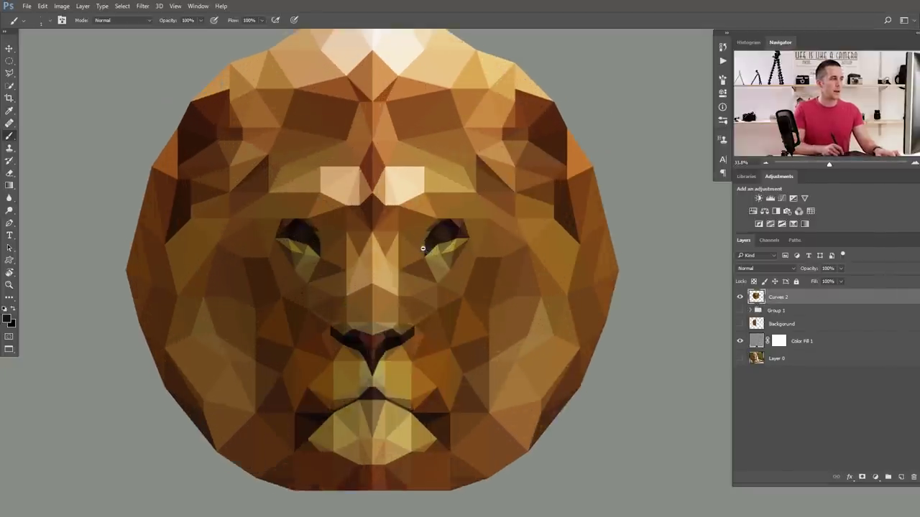
pyautogui.scroll(-5, 423, 247)
pyautogui.click(740, 299)
pyautogui.click(739, 300)
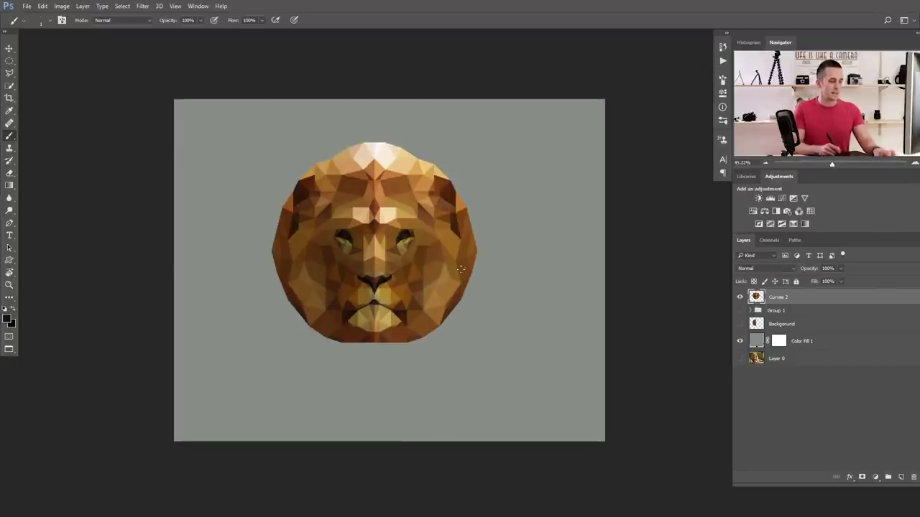
# Step: Trim the top of the lion's head to a straight horizontal edge between its two upper corners, using a Pen path
pyautogui.press('p')
pyautogui.scroll(4, 355, 154)
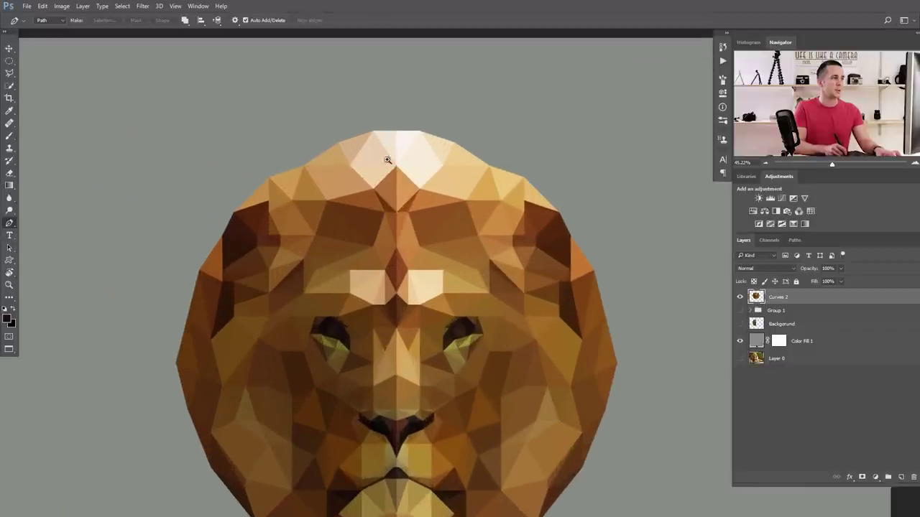
pyautogui.click(338, 143)
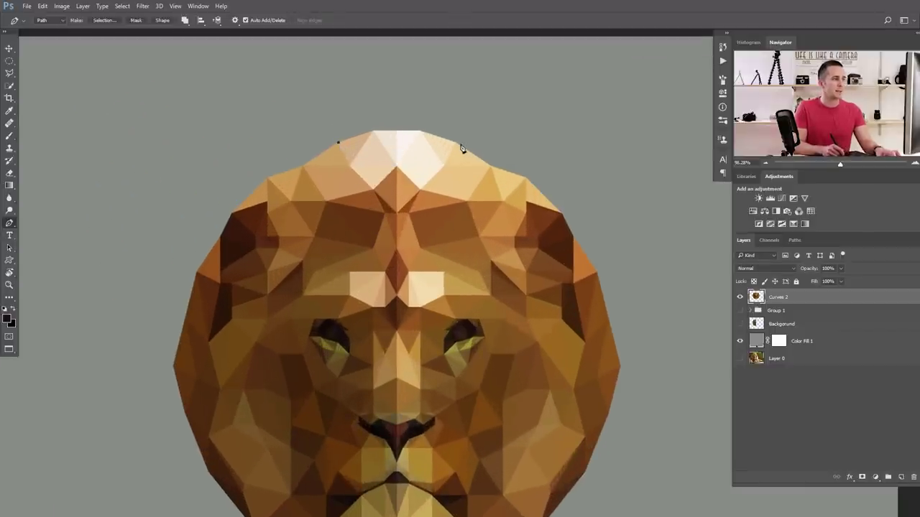
pyautogui.moveTo(457, 143); pyautogui.dragTo(460, 132)
pyautogui.click(340, 146)
pyautogui.hotkey('ctrl', 'Return')
pyautogui.hotkey('ctrl', 'd')
# Step: Cut off the left corner of the flattened crown with a Polygonal Lasso selection to smooth the head's outline
pyautogui.press('l')
pyautogui.click(304, 166)
pyautogui.click(366, 143)
pyautogui.click(346, 126)
pyautogui.click(305, 166)
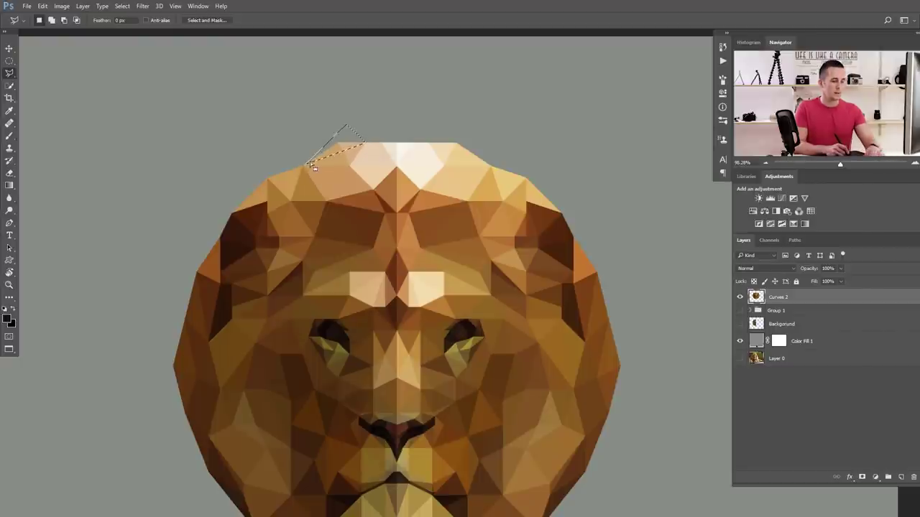
# Step: Cut off the matching right corner of the flattened crown with a Polygonal Lasso selection
pyautogui.click(429, 143)
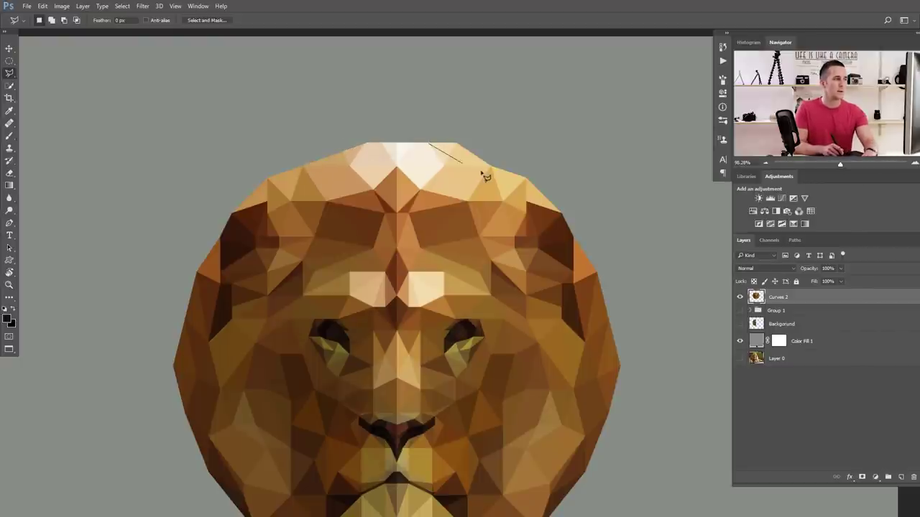
pyautogui.click(492, 164)
pyautogui.click(491, 138)
pyautogui.click(439, 128)
pyautogui.click(431, 143)
pyautogui.press('Delete')
# Step: Cut away the lower-left edge of the mane beside the chin along facet edges with a Polygonal Lasso selection
pyautogui.moveTo(402, 208); pyautogui.dragTo(380, 219)
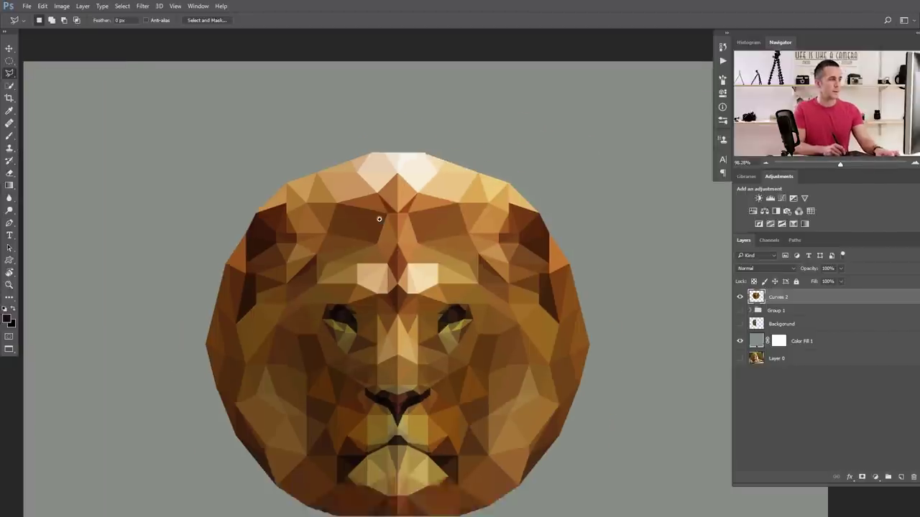
pyautogui.scroll(-1, 378, 218)
pyautogui.scroll(2, 253, 311)
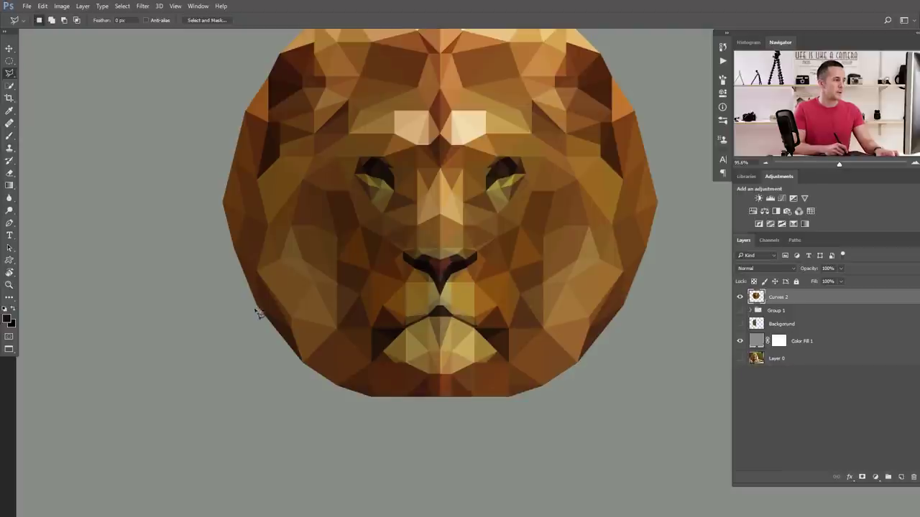
pyautogui.click(258, 307)
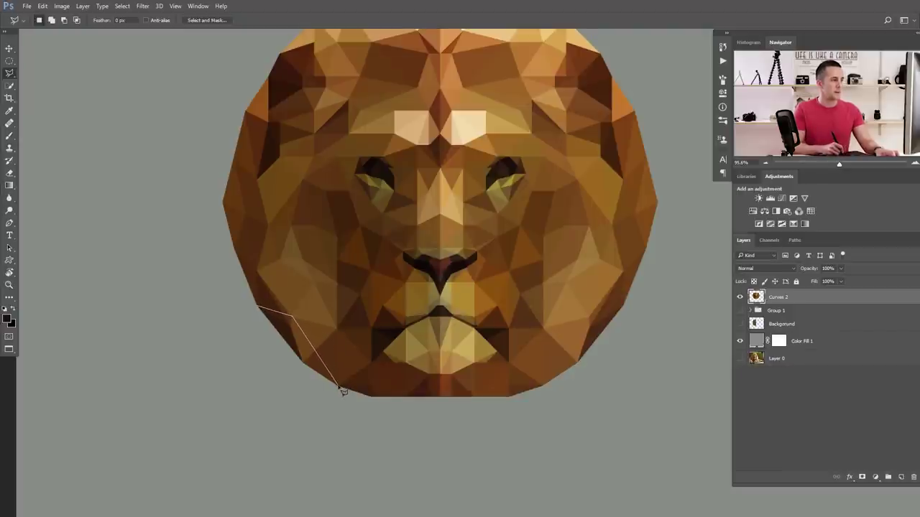
pyautogui.press('Escape')
pyautogui.click(267, 372)
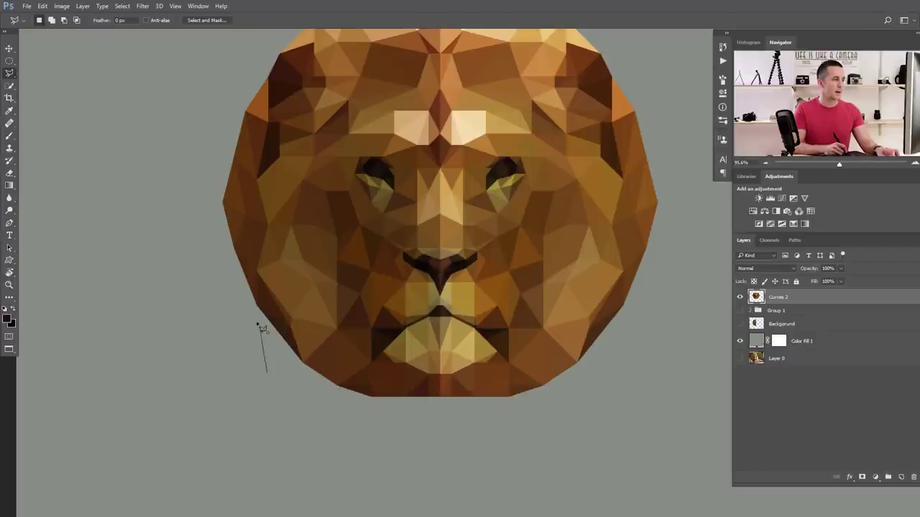
pyautogui.click(258, 306)
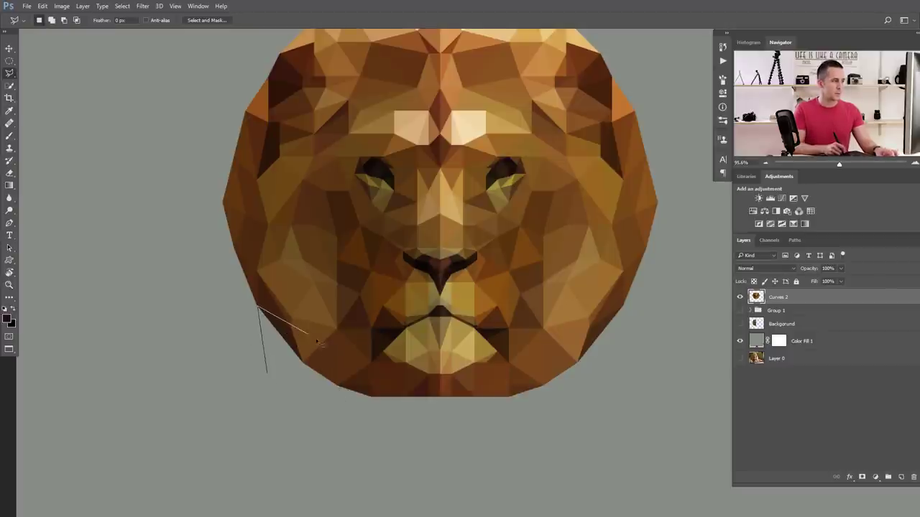
pyautogui.click(320, 346)
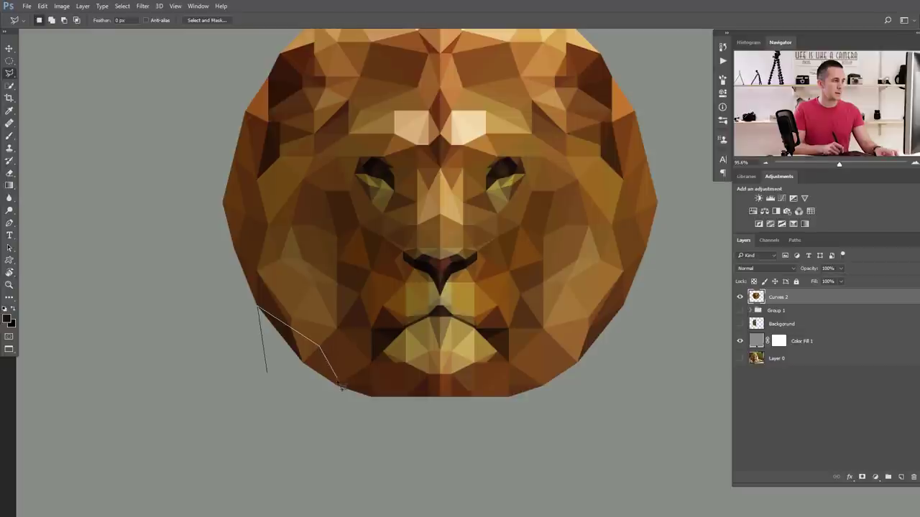
pyautogui.click(341, 392)
pyautogui.click(268, 374)
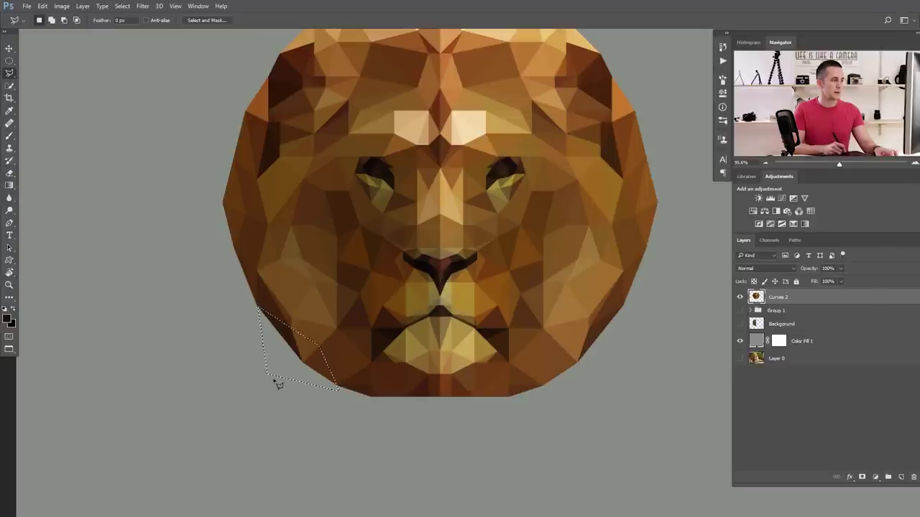
pyautogui.press('Delete')
pyautogui.hotkey('ctrl', 'd')
# Step: Cut away the matching lower-right edge of the mane beside the chin to make the silhouette symmetrical
pyautogui.moveTo(470, 359); pyautogui.dragTo(430, 343)
pyautogui.moveTo(431, 343); pyautogui.dragTo(306, 327)
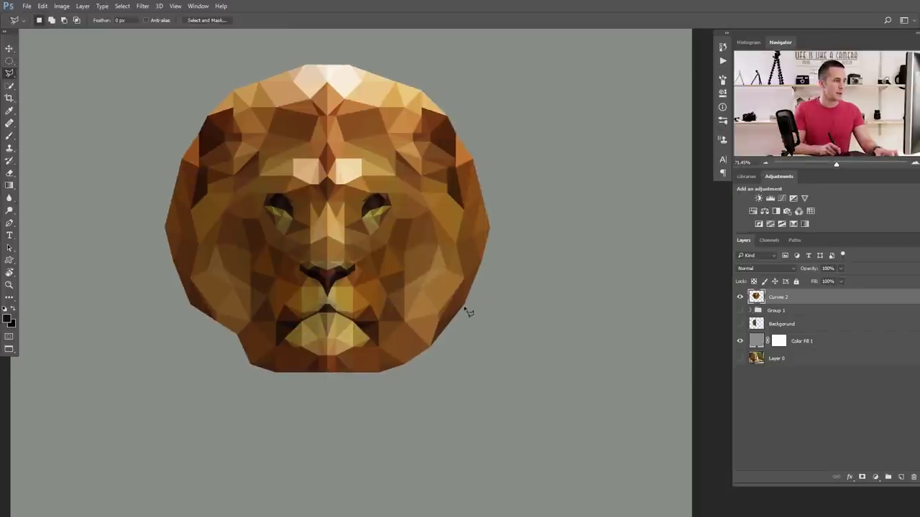
pyautogui.moveTo(417, 321); pyautogui.dragTo(433, 331)
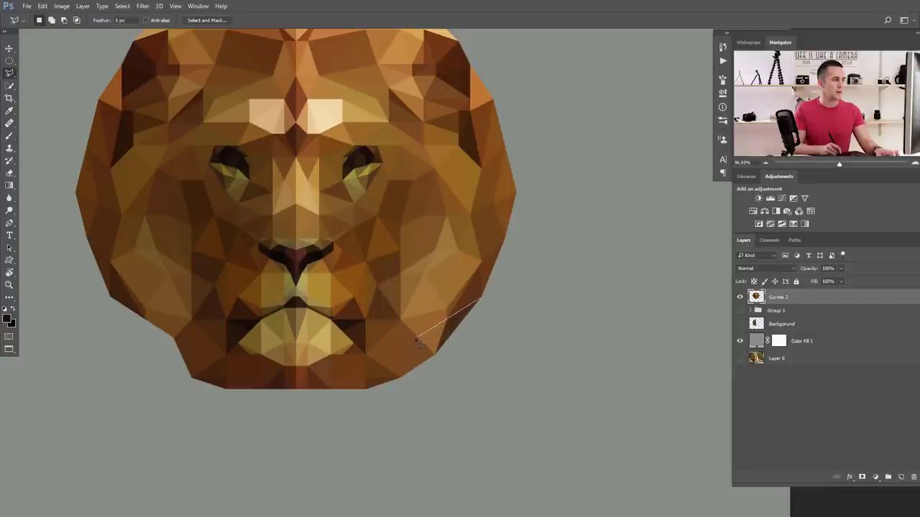
pyautogui.click(399, 380)
pyautogui.click(478, 301)
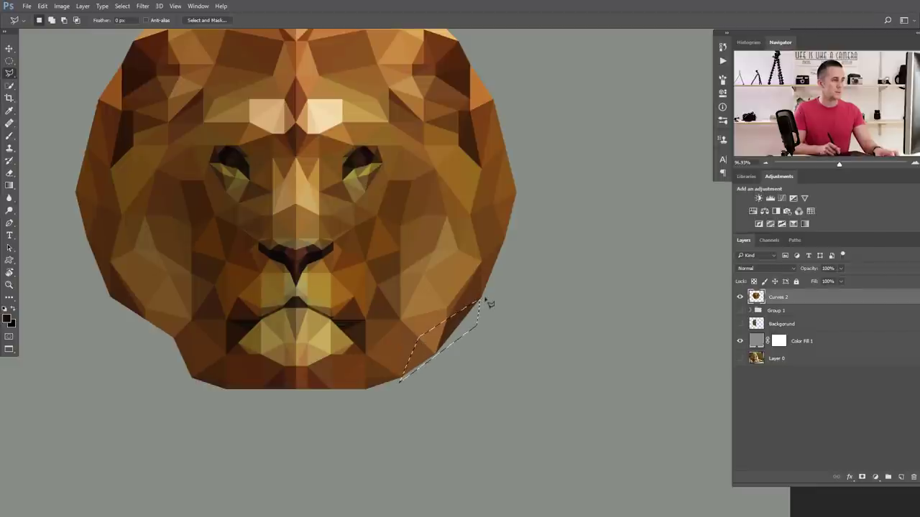
pyautogui.hotkey('ctrl', 'd')
# Step: Move the trimmed lion face slightly to the right, closer to the canvas's horizontal centre
pyautogui.scroll(-10, 410, 353)
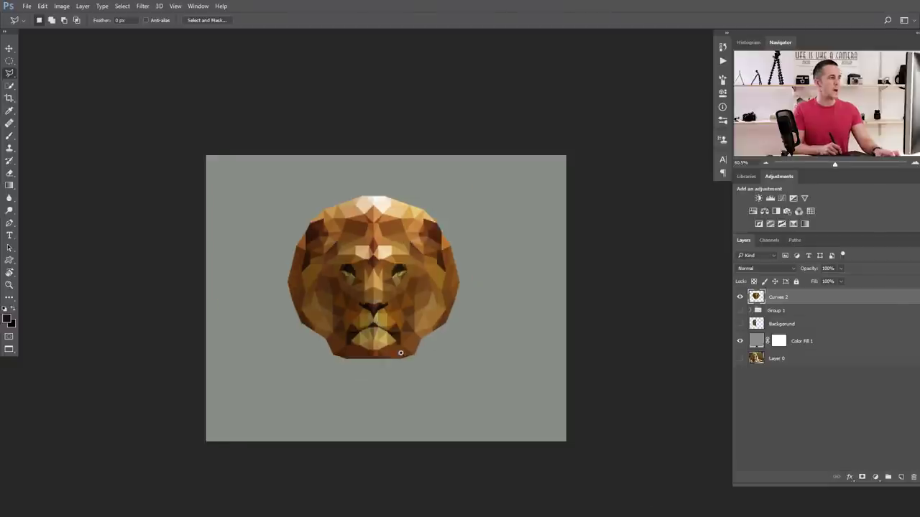
pyautogui.scroll(2, 415, 307)
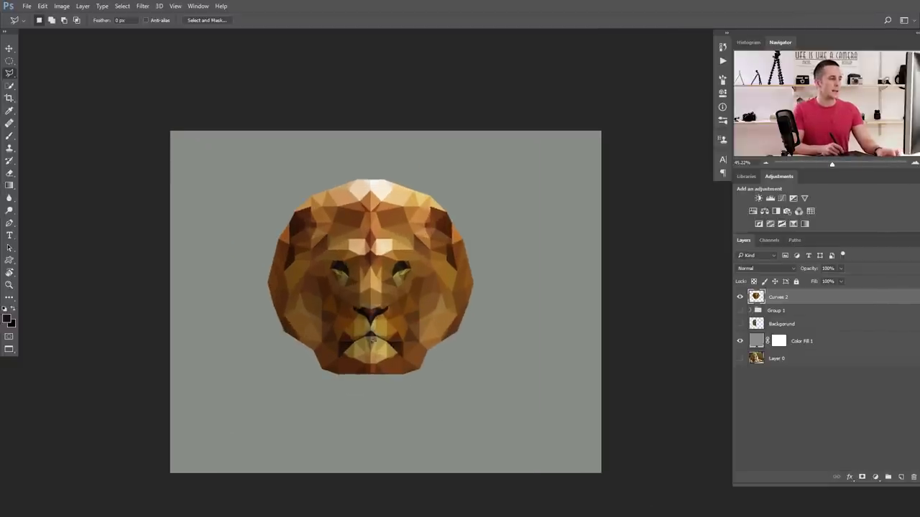
pyautogui.scroll(2, 366, 335)
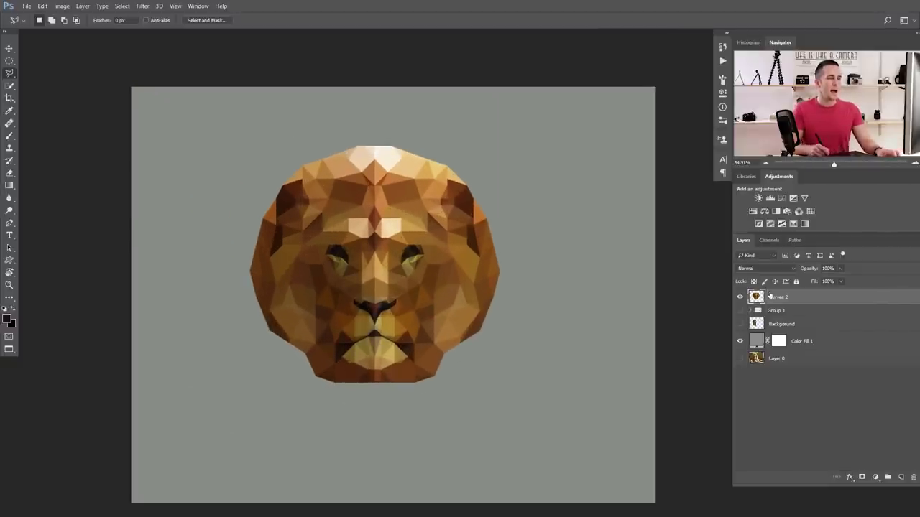
pyautogui.press('v')
pyautogui.moveTo(385, 286)
pyautogui.mouseDown()
pyautogui.moveTo(404, 284)
pyautogui.moveTo(394, 285)
pyautogui.mouseUp()
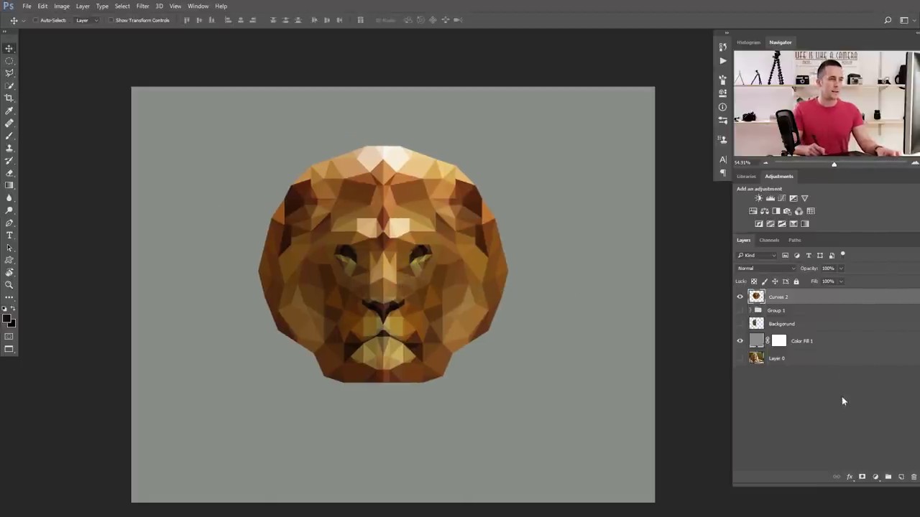
# Step: Add a new empty layer between the merged lion face and Group 1
pyautogui.click(790, 311)
pyautogui.click(902, 477)
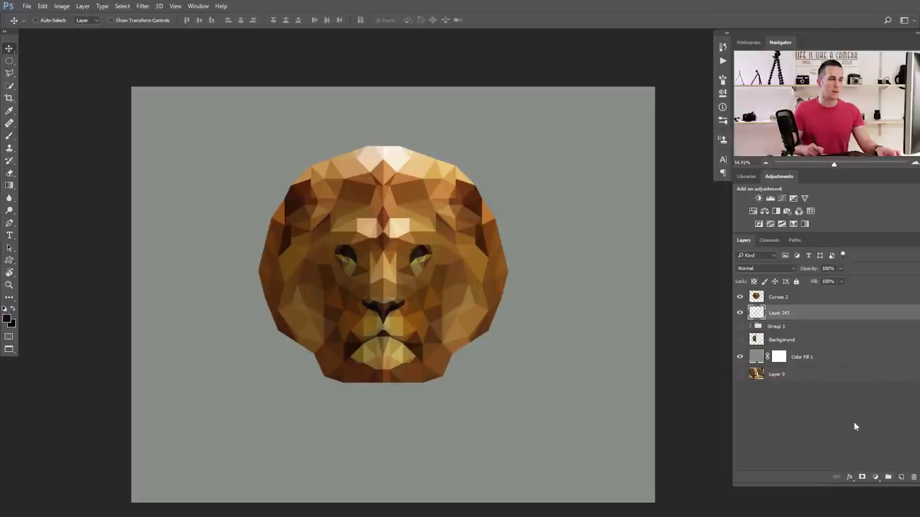
# Step: Draw a wide, flat elliptical selection centred below the lion's chin and fill it with dark brown on the new layer
pyautogui.rightClick(11, 62)
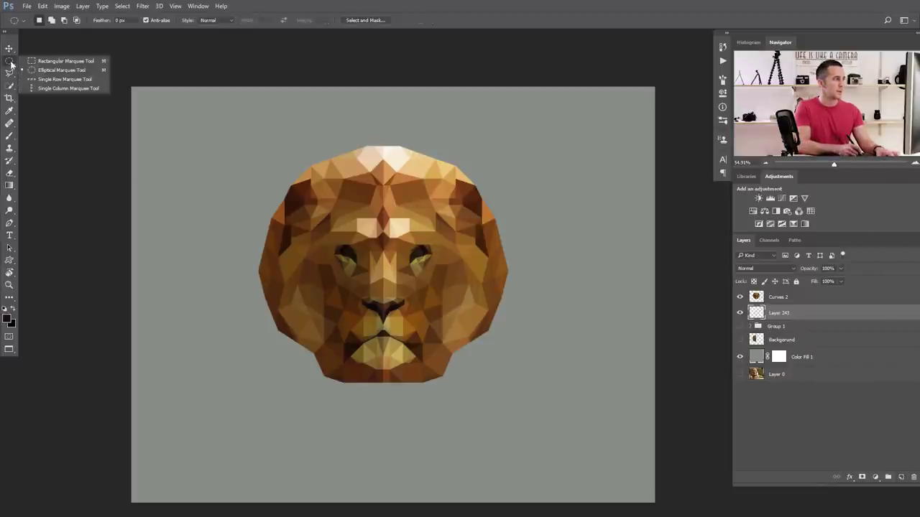
pyautogui.click(43, 67)
pyautogui.moveTo(340, 413); pyautogui.dragTo(478, 433)
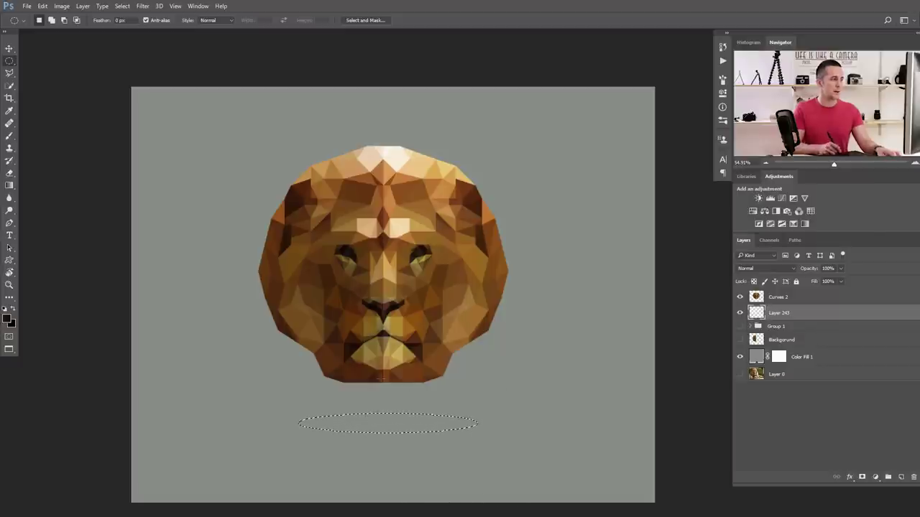
pyautogui.press('b')
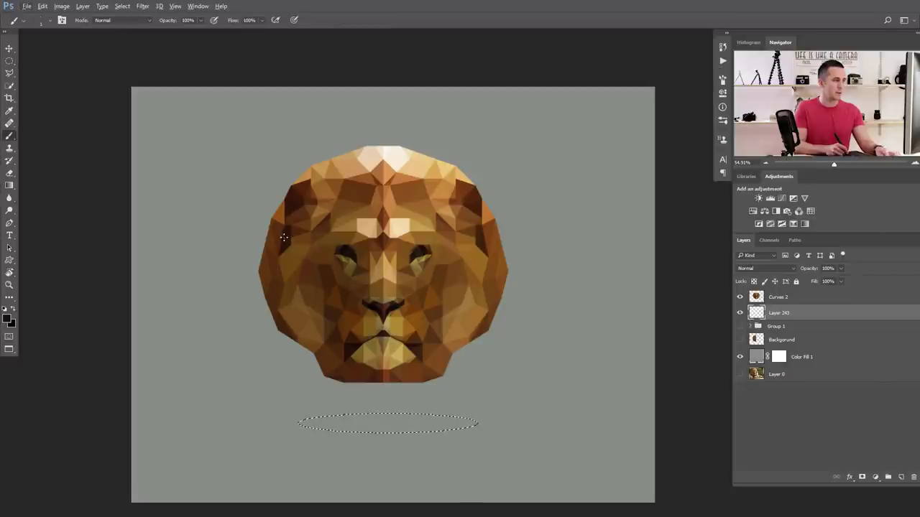
pyautogui.hotkey('alt', 'BackSpace')
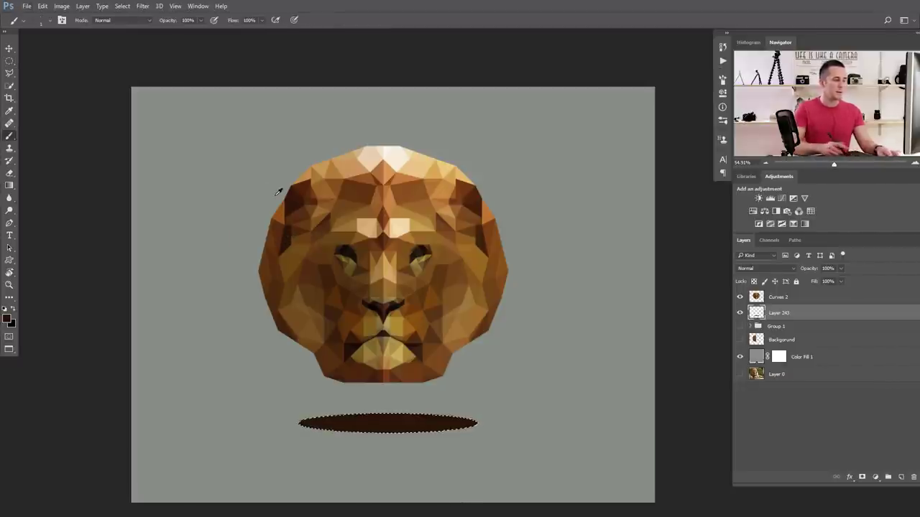
# Step: Soften the dark ellipse without an active selection, applying a Gaussian Blur with a radius of 9.4 pixels
pyautogui.click(142, 7)
pyautogui.moveTo(158, 111)
pyautogui.click(117, 120)
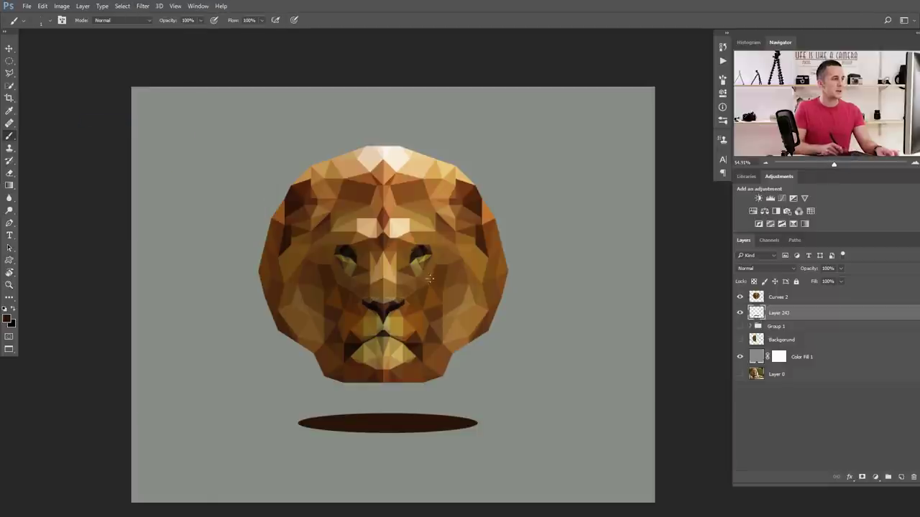
pyautogui.click(143, 6)
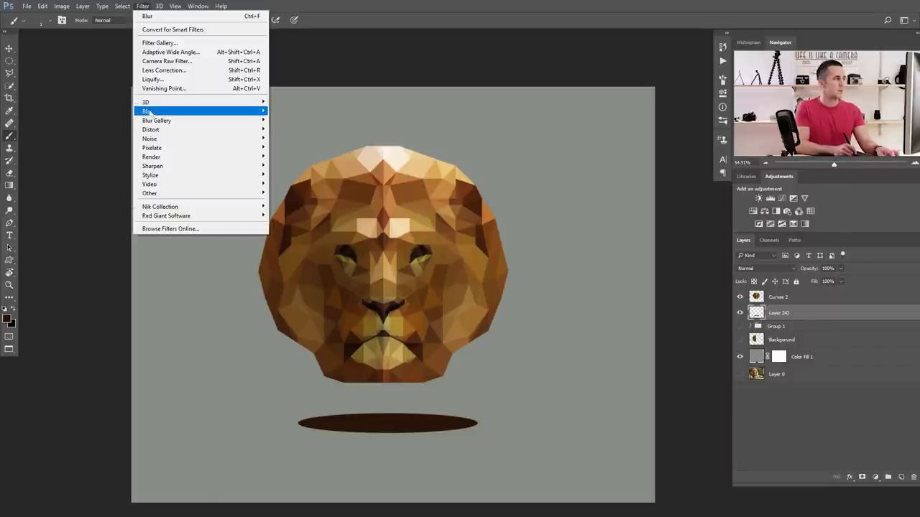
pyautogui.moveTo(154, 111)
pyautogui.click(115, 148)
pyautogui.moveTo(548, 401)
pyautogui.mouseDown()
pyautogui.moveTo(562, 403)
pyautogui.moveTo(539, 402)
pyautogui.moveTo(549, 401)
pyautogui.mouseUp()
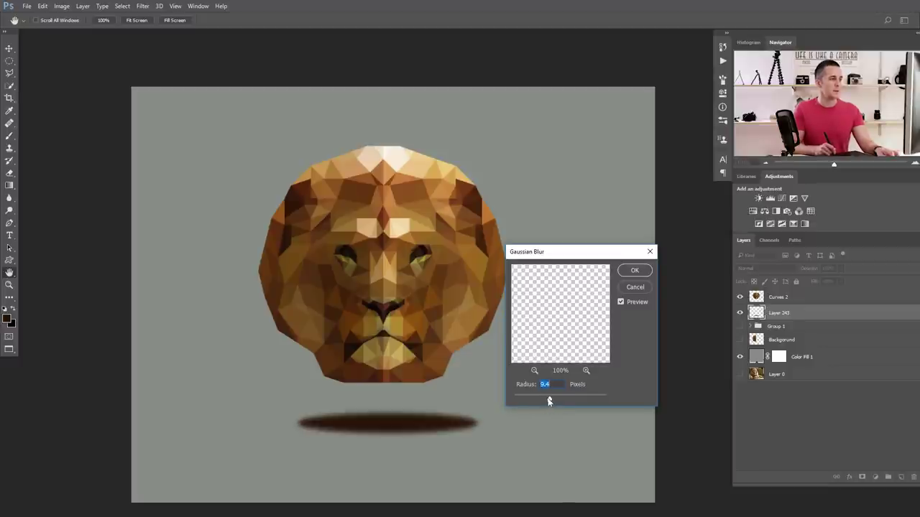
pyautogui.click(635, 271)
# Step: Lower the blurred shadow's layer opacity to 35% and nudge it into place centred under the face
pyautogui.moveTo(797, 273); pyautogui.dragTo(782, 272)
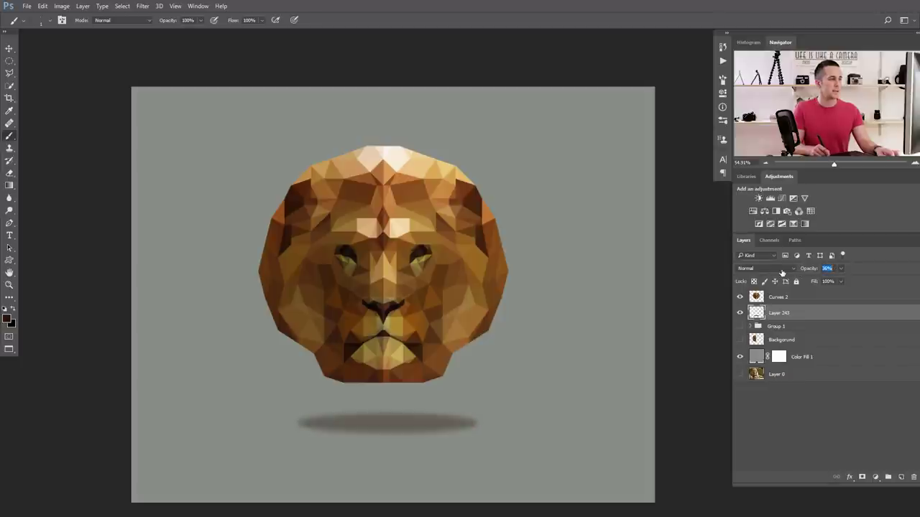
pyautogui.press('v')
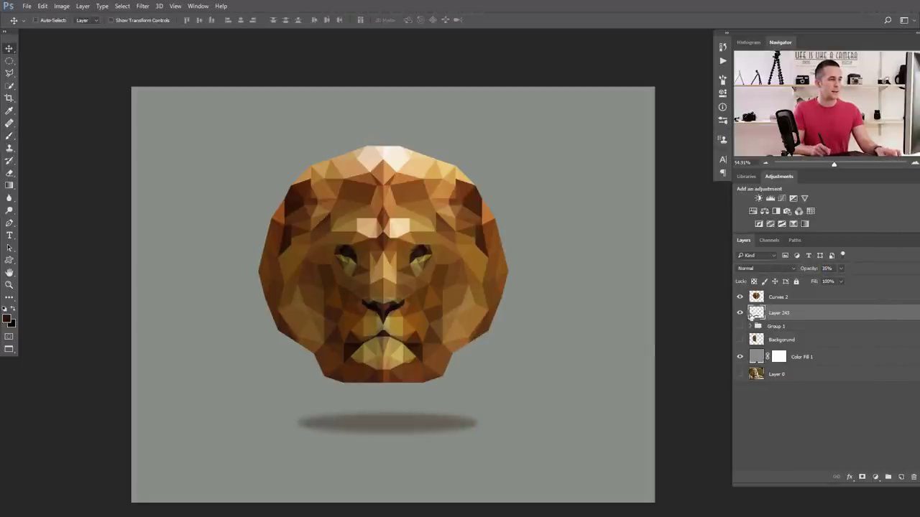
pyautogui.moveTo(404, 428); pyautogui.dragTo(400, 423)
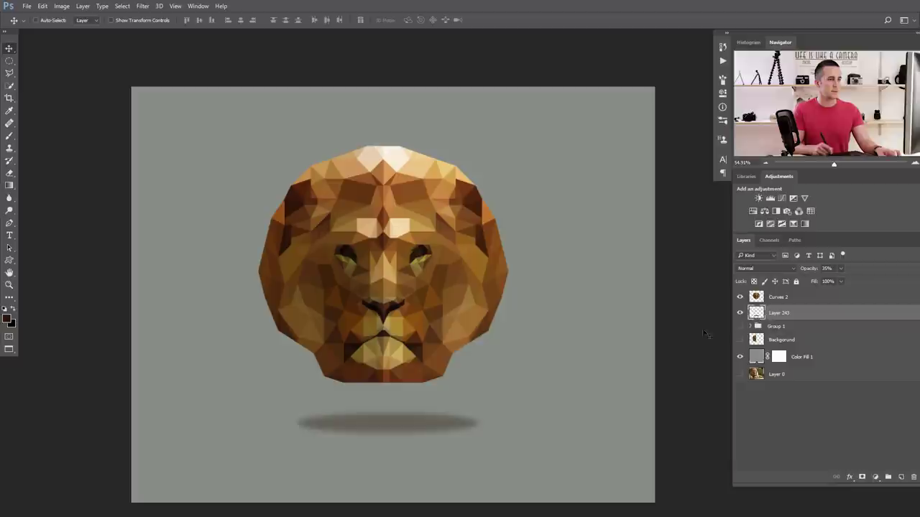
# Step: Open the merged lion face in Liquify and pull the flat lower edge of the chin down into a rounded curve
pyautogui.click(753, 299)
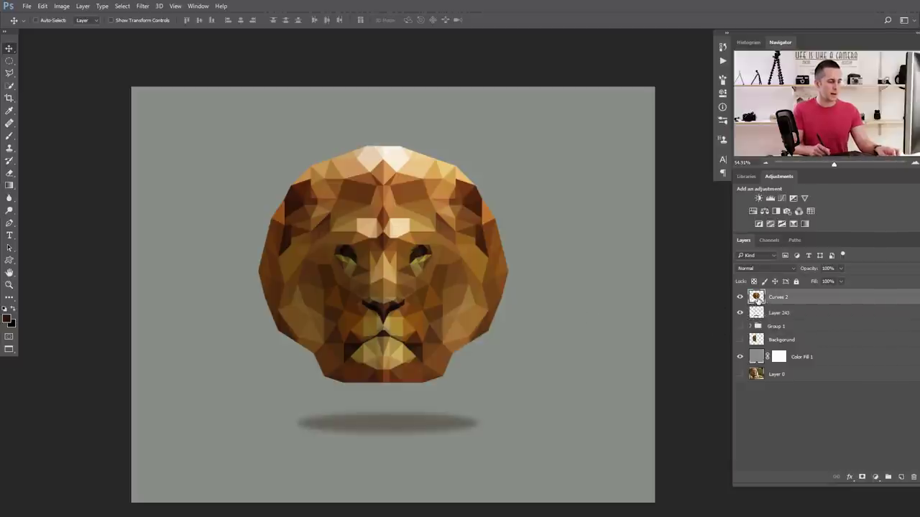
pyautogui.press('ctrl')
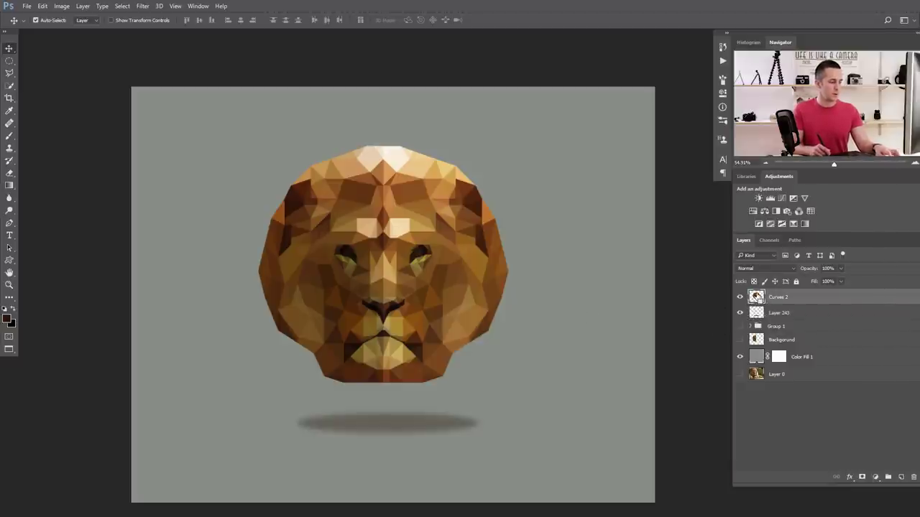
pyautogui.hotkey('ctrl', 'shift', 'x')
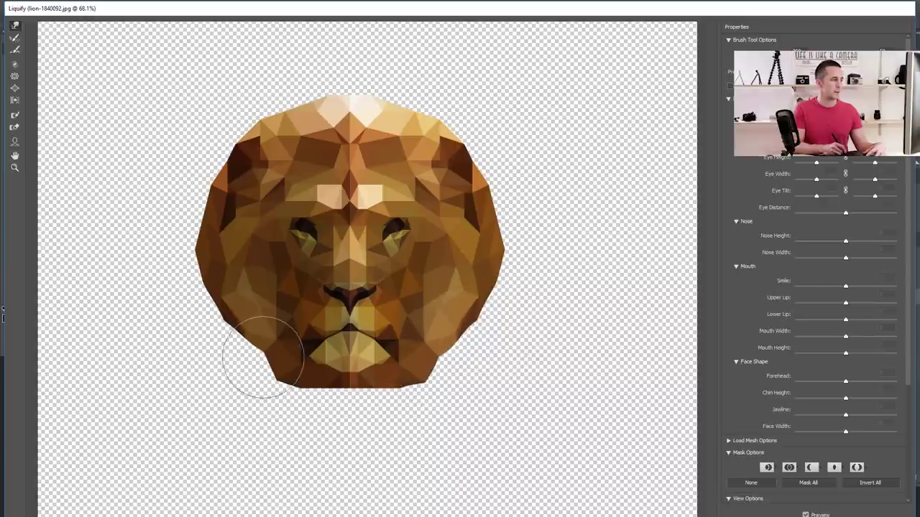
pyautogui.moveTo(265, 375)
pyautogui.mouseDown()
pyautogui.moveTo(347, 401)
pyautogui.moveTo(379, 396)
pyautogui.mouseUp()
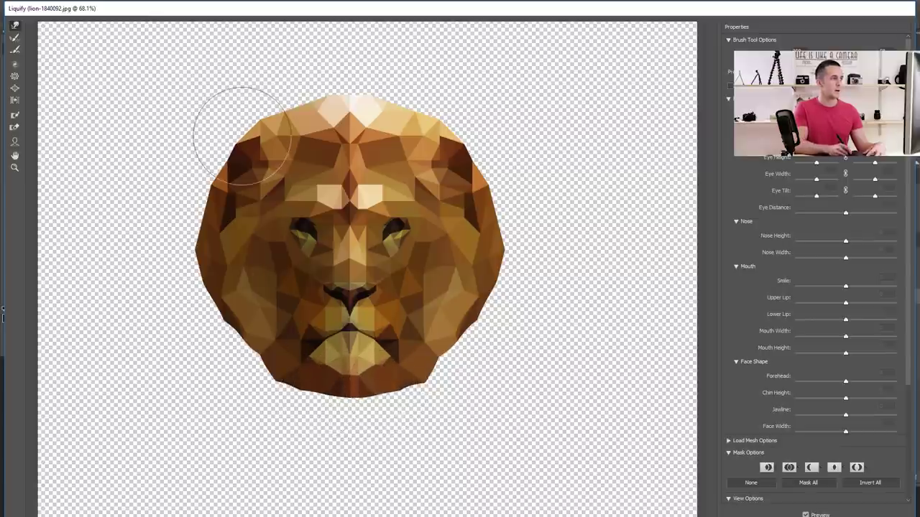
# Step: Pull both ear corners outward, push the mane's sides slightly inward with a larger Liquify brush, and apply the distortion
pyautogui.moveTo(225, 147)
pyautogui.mouseDown()
pyautogui.moveTo(218, 141)
pyautogui.moveTo(227, 148)
pyautogui.mouseUp()
pyautogui.moveTo(476, 146); pyautogui.dragTo(478, 144)
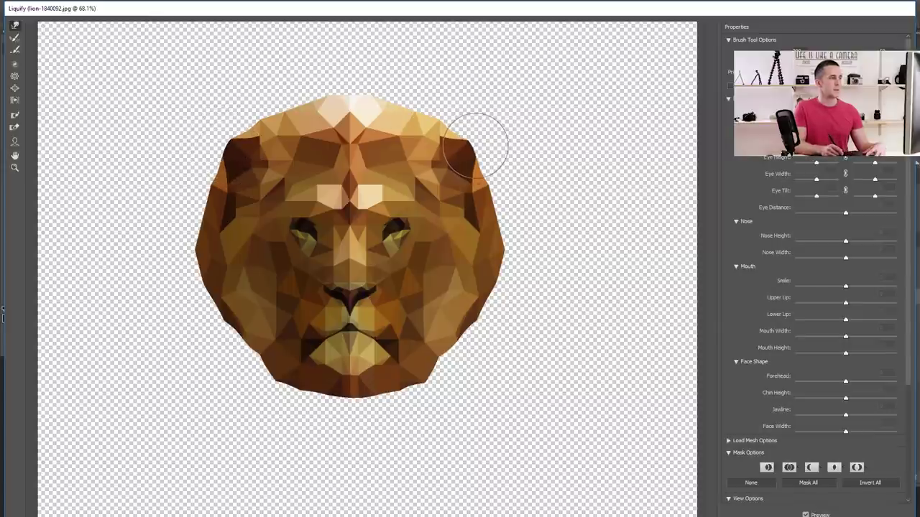
pyautogui.press(']')
pyautogui.press(']')
pyautogui.press(']')
pyautogui.moveTo(187, 260); pyautogui.dragTo(192, 258)
pyautogui.moveTo(498, 255); pyautogui.dragTo(492, 252)
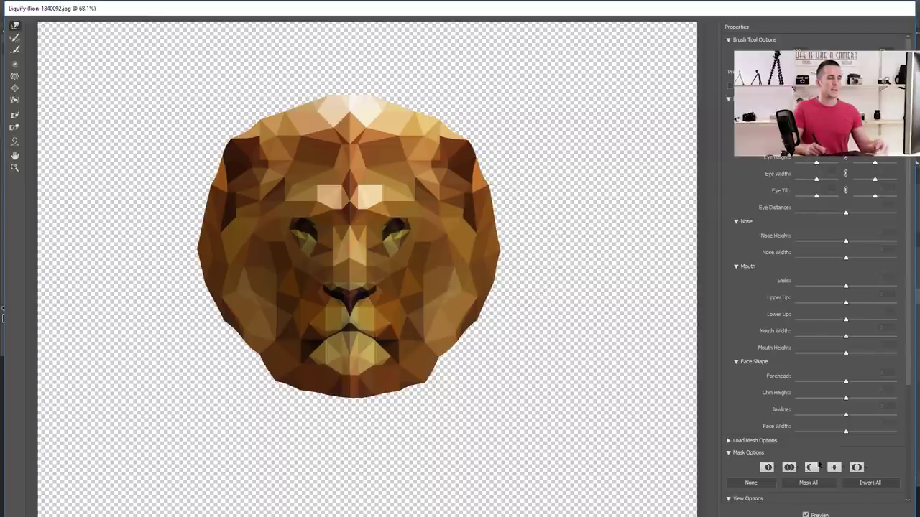
pyautogui.press('Return')
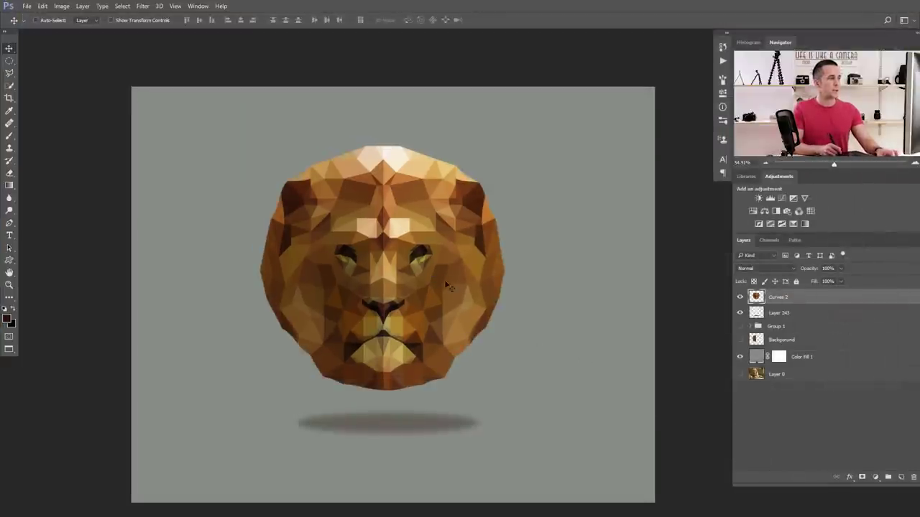
# Step: Add a Curves adjustment clipped to the lion face, mapping input 90 to output 174, and invert its mask to black
pyautogui.click(876, 477)
pyautogui.click(851, 324)
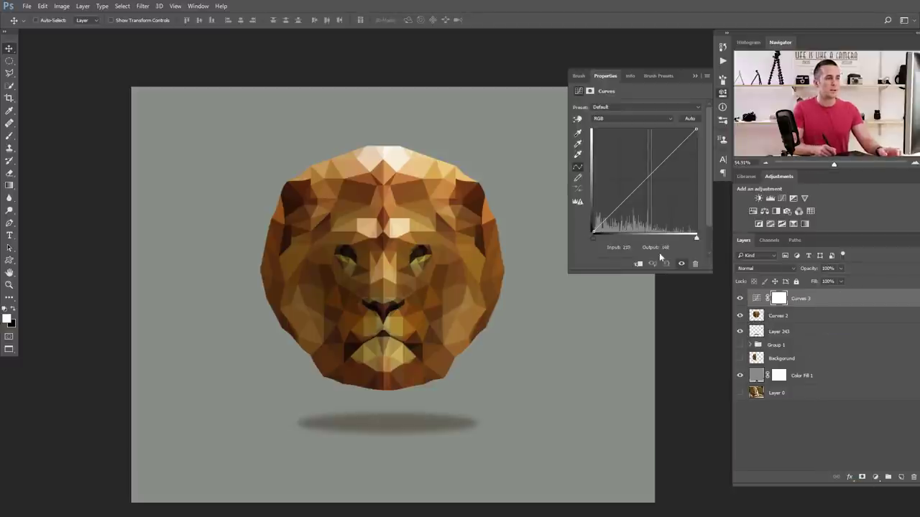
pyautogui.click(638, 266)
pyautogui.moveTo(643, 183); pyautogui.dragTo(629, 162)
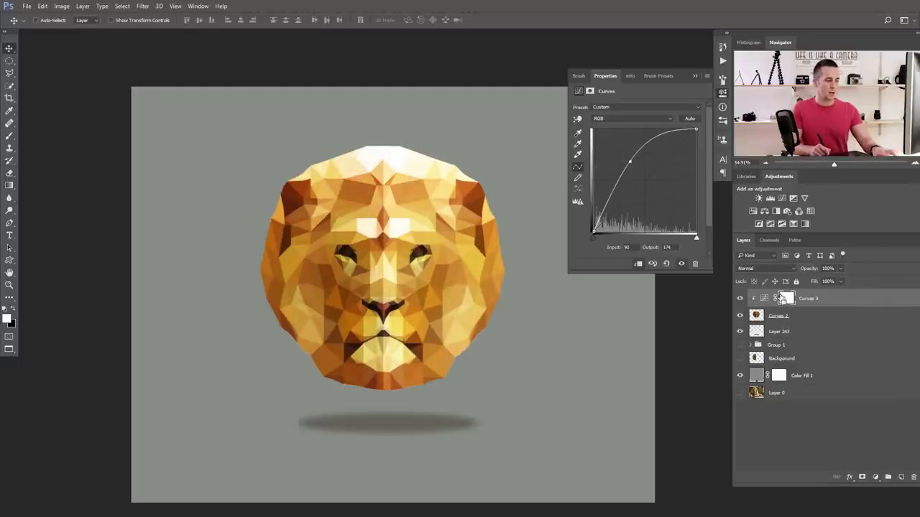
pyautogui.hotkey('ctrl', 'i')
# Step: Brighten the bridge of the nose on the inverted mask with a white soft brush at 0% hardness and 10% opacity
pyautogui.press('b')
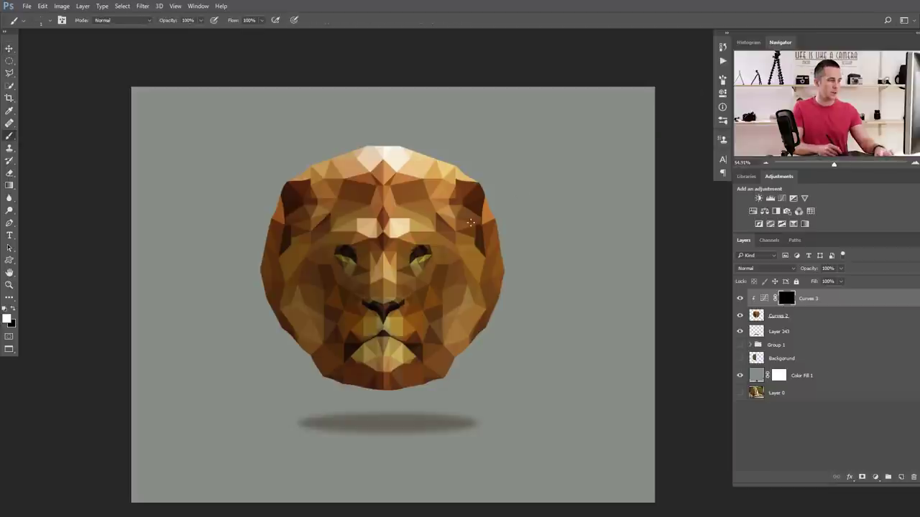
pyautogui.rightClick(415, 262)
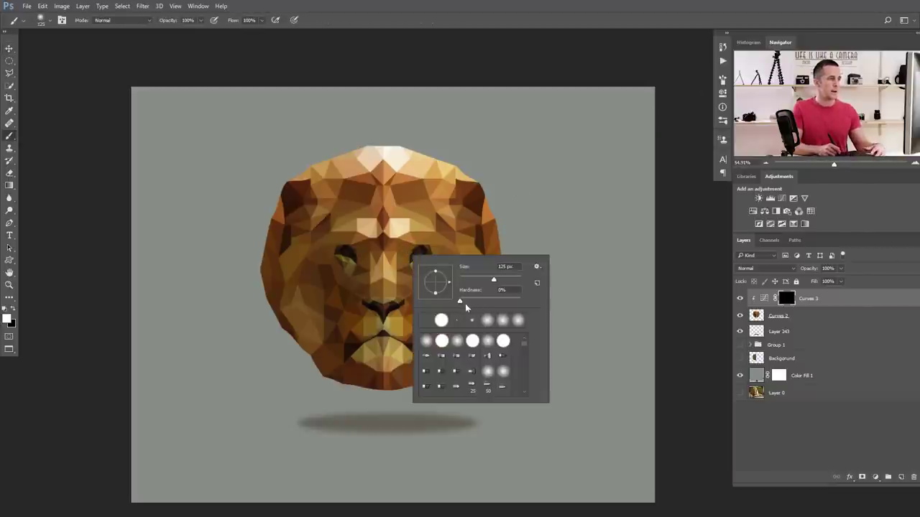
pyautogui.click(478, 67)
pyautogui.press(']')
pyautogui.press('1')
pyautogui.press('[')
pyautogui.press('[')
pyautogui.press('[')
pyautogui.moveTo(402, 267); pyautogui.dragTo(405, 289)
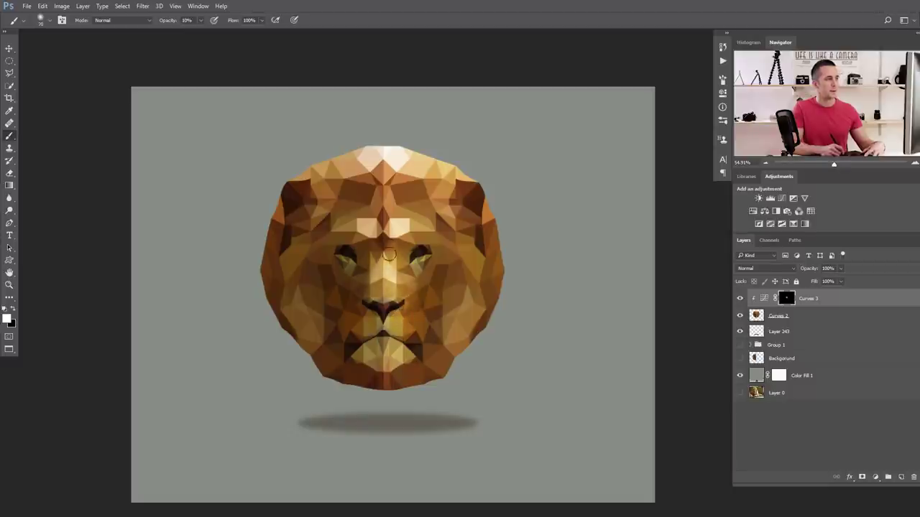
# Step: Paint soft highlights over the forehead and both brows on the brightening Curves mask
pyautogui.moveTo(447, 194)
pyautogui.mouseDown()
pyautogui.moveTo(455, 201)
pyautogui.moveTo(442, 230)
pyautogui.mouseUp()
pyautogui.moveTo(360, 206); pyautogui.dragTo(358, 217)
pyautogui.moveTo(433, 216); pyautogui.dragTo(418, 225)
# Step: Brighten the muzzle beside the nose and the inner cheeks on both sides of the face, adjusting the brush size
pyautogui.press('[')
pyautogui.press('[')
pyautogui.press('[')
pyautogui.press('[')
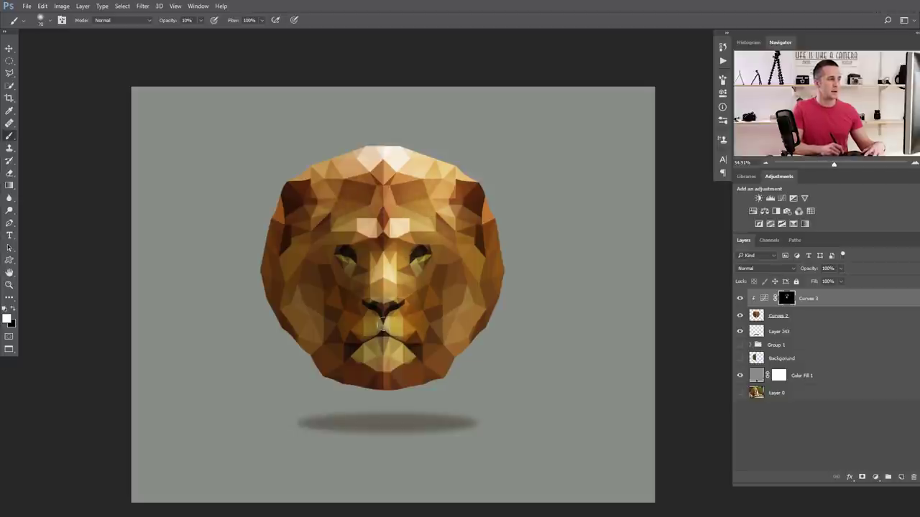
pyautogui.moveTo(415, 329); pyautogui.dragTo(416, 314)
pyautogui.press(']')
pyautogui.moveTo(455, 280)
pyautogui.mouseDown()
pyautogui.moveTo(416, 319)
pyautogui.moveTo(456, 283)
pyautogui.moveTo(435, 301)
pyautogui.mouseUp()
pyautogui.moveTo(353, 316)
pyautogui.mouseDown()
pyautogui.moveTo(328, 295)
pyautogui.moveTo(343, 309)
pyautogui.mouseUp()
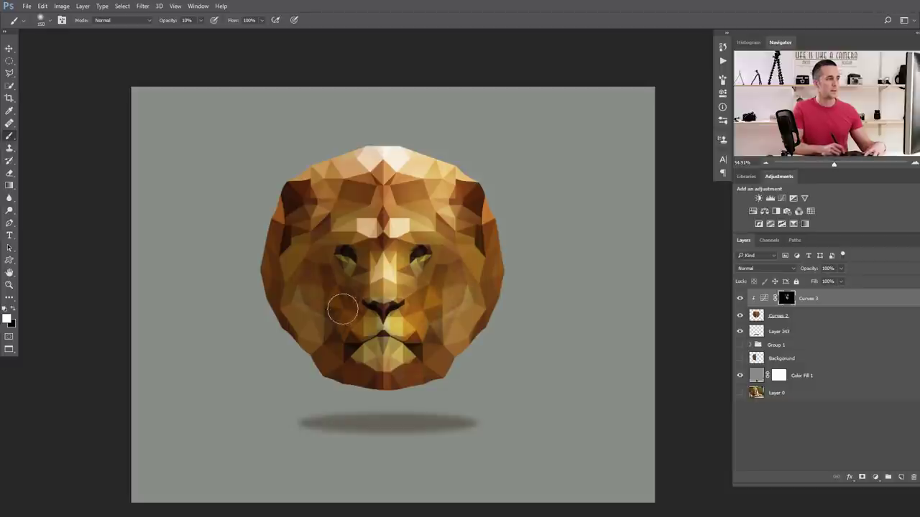
# Step: Brighten the outer right cheek on the same mask with a much larger soft brush, and reduce the brush size again
pyautogui.press(']')
pyautogui.press(']')
pyautogui.press(']')
pyautogui.press(']')
pyautogui.press(']')
pyautogui.moveTo(466, 275); pyautogui.dragTo(470, 293)
pyautogui.press('[')
pyautogui.press('[')
pyautogui.press('[')
pyautogui.press('[')
pyautogui.press('[')
pyautogui.press('[')
pyautogui.press('[')
pyautogui.press('[')
pyautogui.press('[')
# Step: Add a second clipped Curves adjustment that darkens the face, mapping input 157 to output 101, and invert its mask to black
pyautogui.click(875, 477)
pyautogui.click(859, 327)
pyautogui.moveTo(655, 190); pyautogui.dragTo(657, 191)
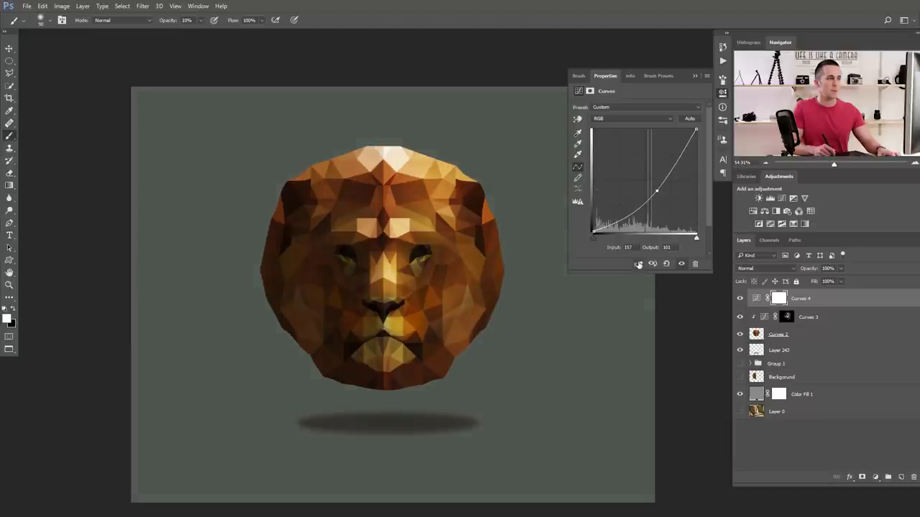
pyautogui.keyDown('alt'); pyautogui.click(789, 308); pyautogui.keyUp('alt')
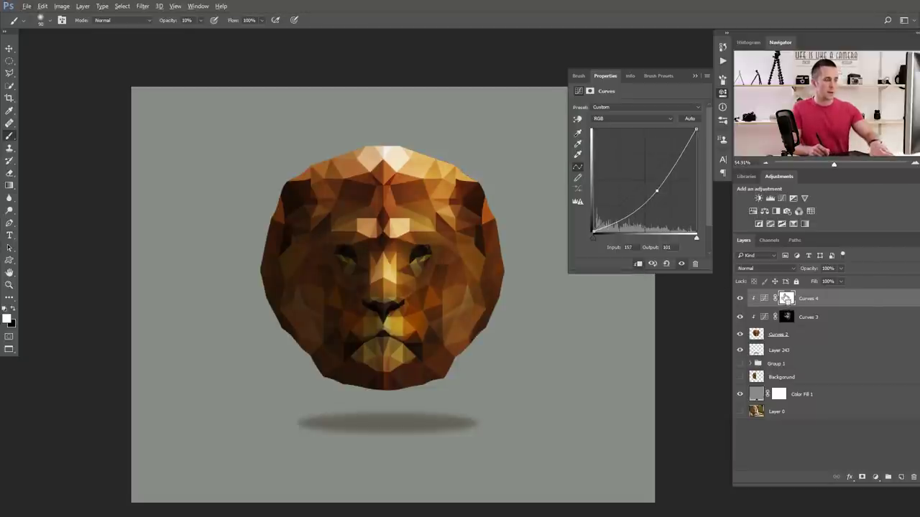
pyautogui.hotkey('ctrl', 'i')
# Step: Paint shadows around the eyes, along the left cheek and over both ears on the darkening Curves mask at 10% opacity
pyautogui.press('[')
pyautogui.press('[')
pyautogui.moveTo(432, 251); pyautogui.dragTo(399, 261)
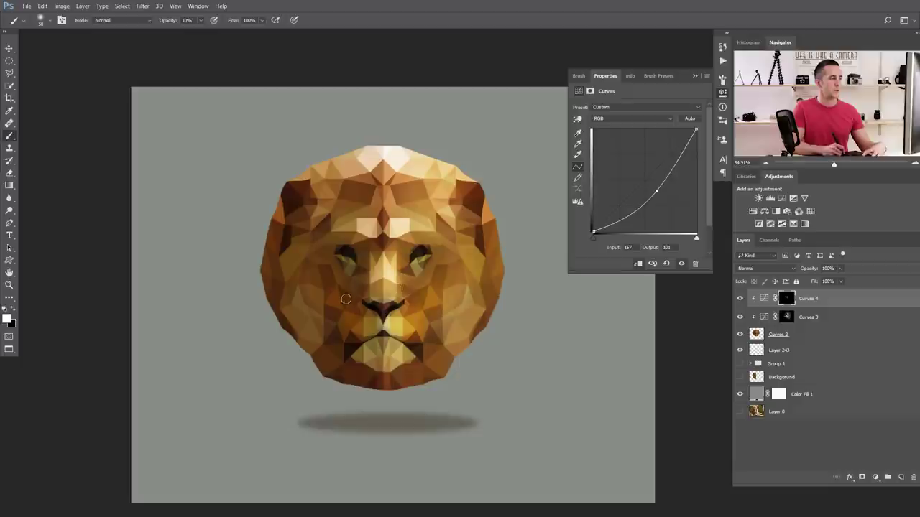
pyautogui.press(']')
pyautogui.moveTo(350, 334)
pyautogui.mouseDown()
pyautogui.moveTo(354, 372)
pyautogui.moveTo(345, 371)
pyautogui.moveTo(428, 371)
pyautogui.moveTo(347, 373)
pyautogui.moveTo(285, 268)
pyautogui.moveTo(290, 308)
pyautogui.moveTo(306, 217)
pyautogui.moveTo(294, 204)
pyautogui.mouseUp()
pyautogui.moveTo(459, 223)
pyautogui.mouseDown()
pyautogui.moveTo(468, 196)
pyautogui.moveTo(470, 211)
pyautogui.mouseUp()
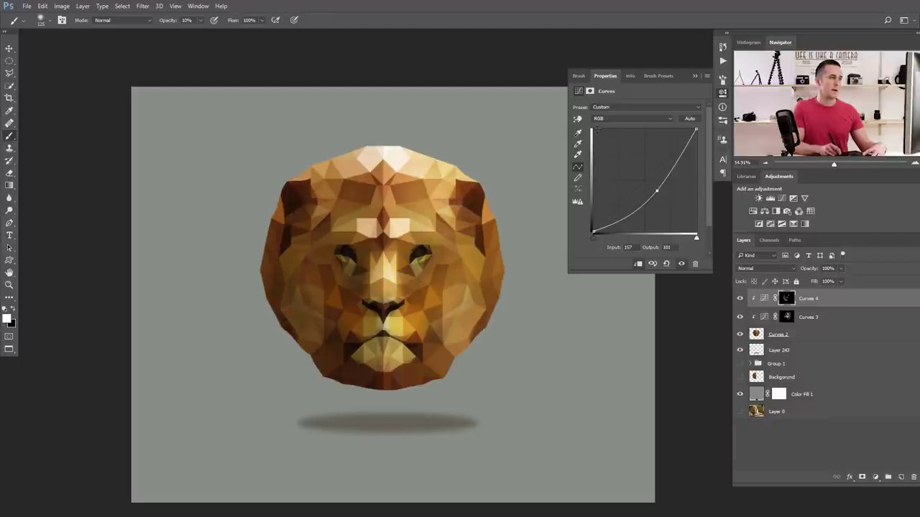
# Step: Deepen the shading along the sides of the nose with a smaller brush, keeping the Curves 4 mask as the paint target
pyautogui.click(694, 75)
pyautogui.keyDown('alt'); pyautogui.scroll(1, 295, 210); pyautogui.keyUp('alt')
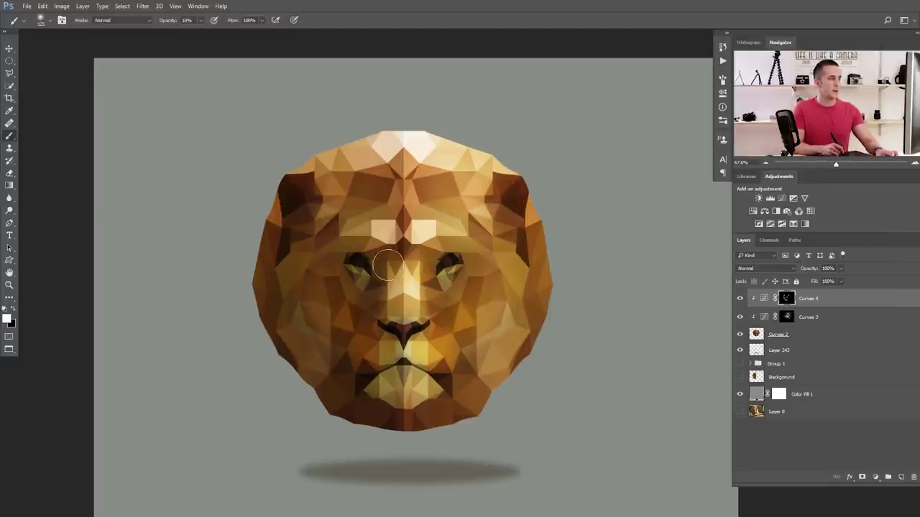
pyautogui.press('[')
pyautogui.press('[')
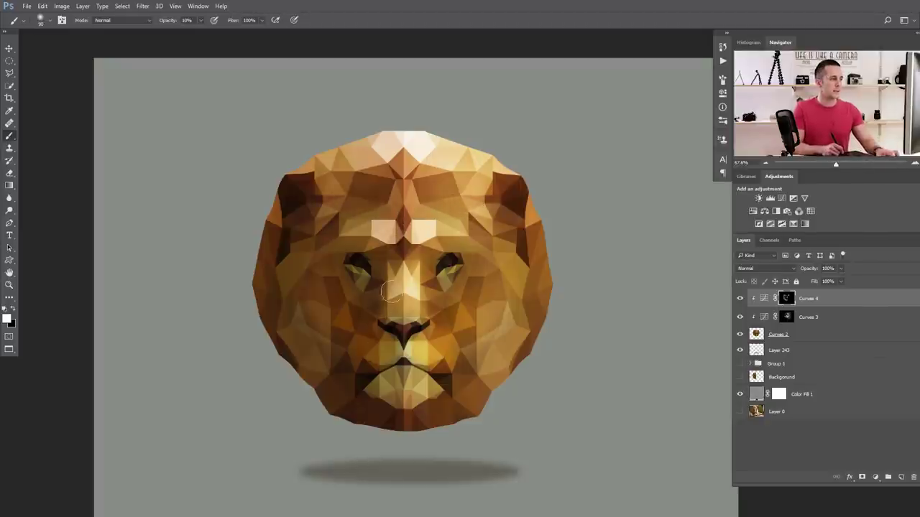
pyautogui.click(808, 319)
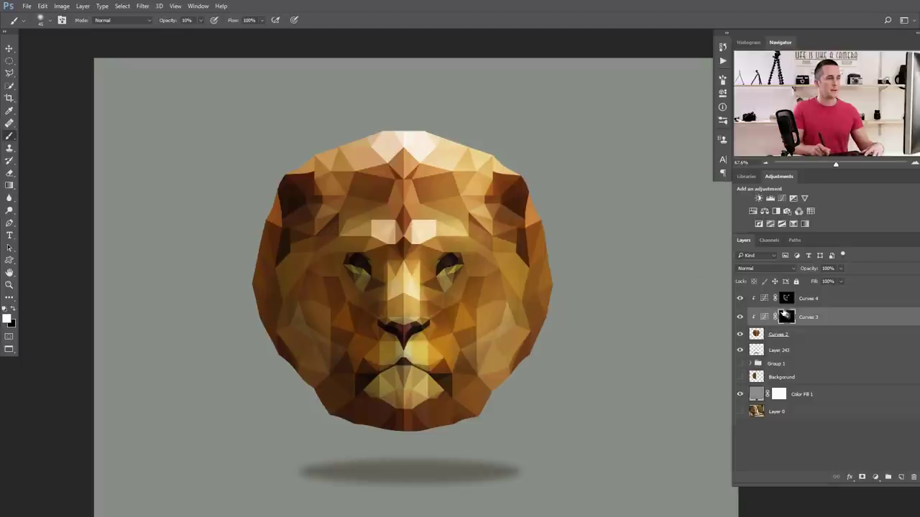
pyautogui.click(785, 297)
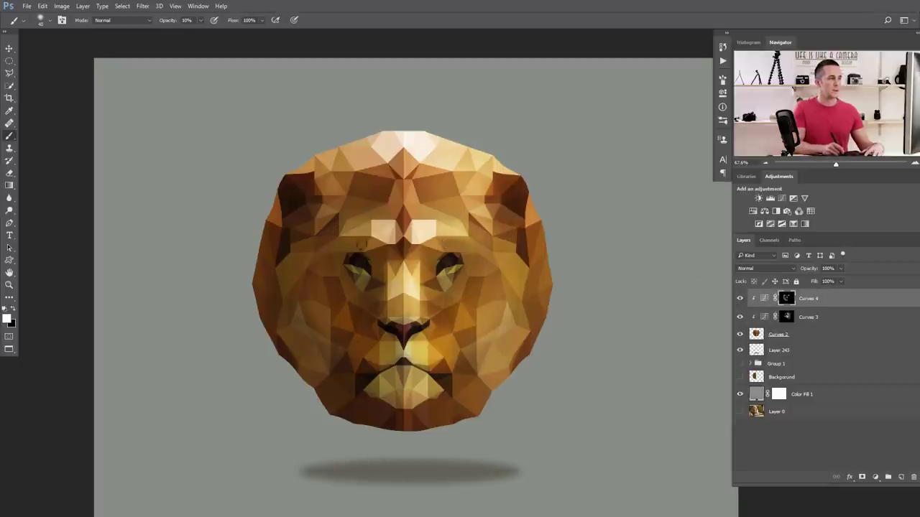
# Step: Stamp all visible layers into a merged layer at the top of the stack, and undo the stamp
pyautogui.scroll(-4, 339, 251)
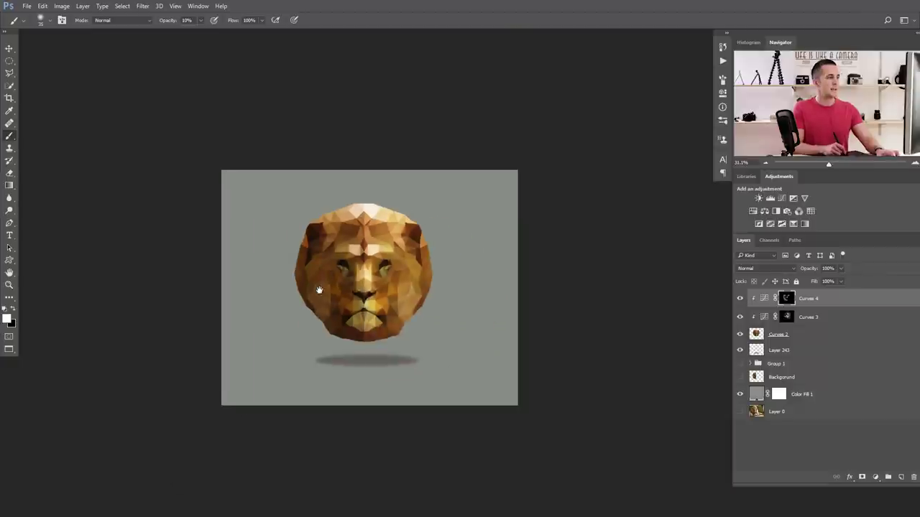
pyautogui.scroll(1, 327, 277)
pyautogui.hotkey('ctrl', 'alt', 'shift', 'e')
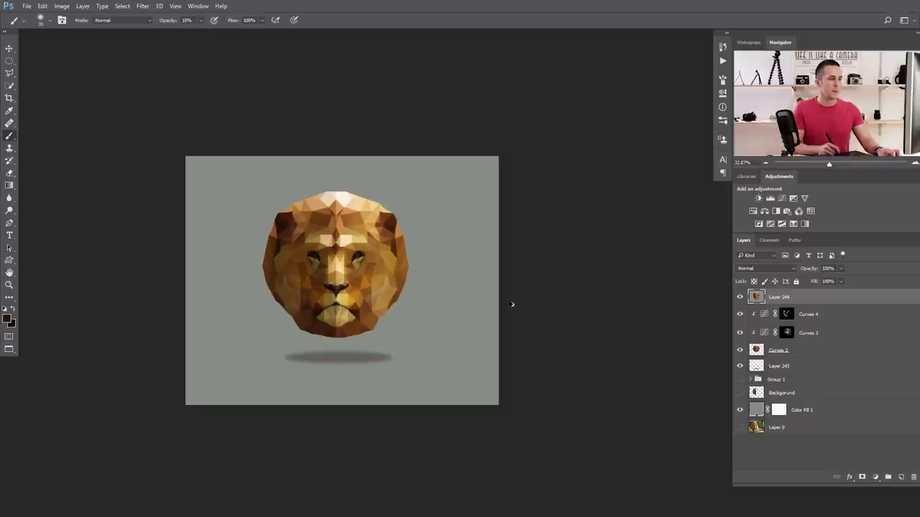
pyautogui.hotkey('ctrl', 'z')
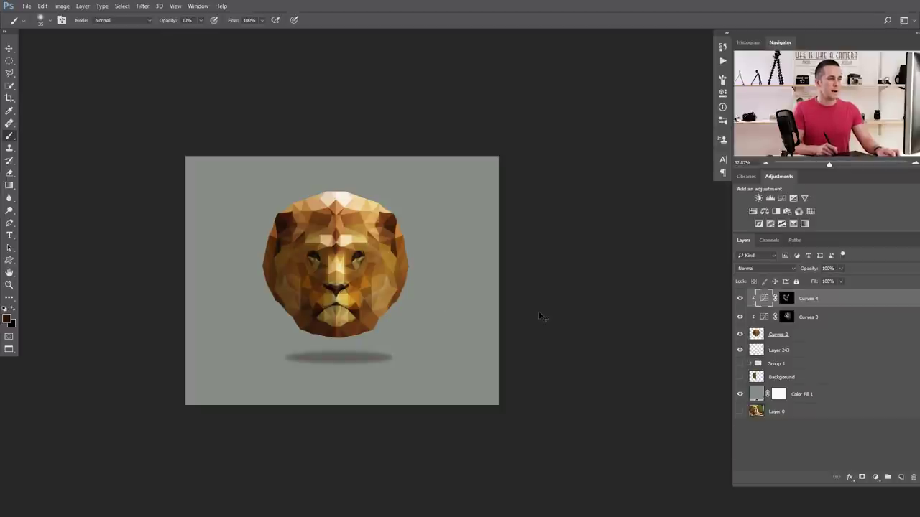
# Step: Stamp all visible layers into a merged layer and, in the Camera Raw filter, set contrast +13, clarity +18 and exposure +0.25
pyautogui.hotkey('ctrl', 'alt', 'shift', 'e')
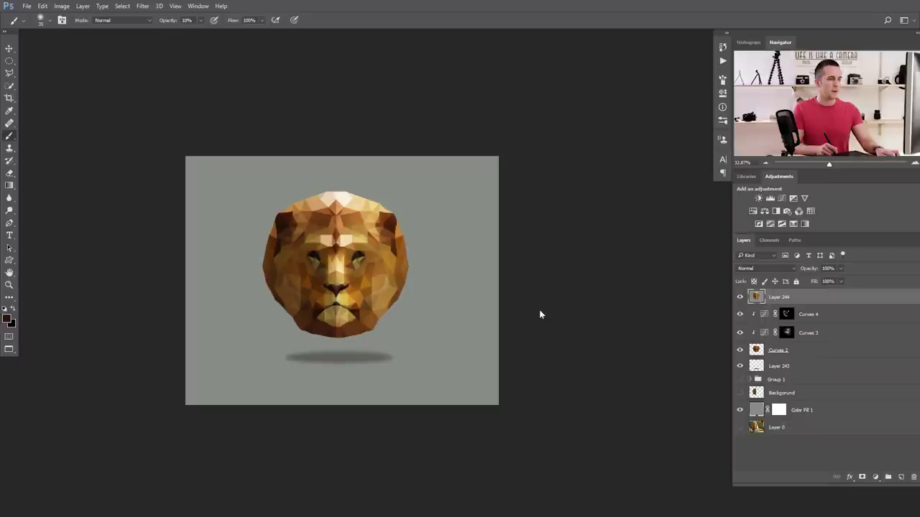
pyautogui.hotkey('ctrl', 'shift', 'a')
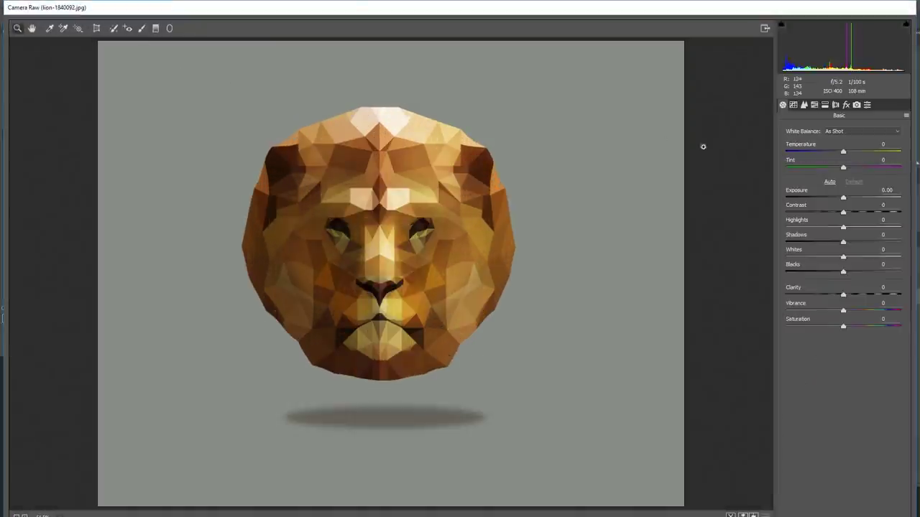
pyautogui.moveTo(845, 213); pyautogui.dragTo(850, 216)
pyautogui.moveTo(843, 296); pyautogui.dragTo(853, 295)
pyautogui.moveTo(845, 198); pyautogui.dragTo(848, 189)
# Step: Add a post-crop vignette with amount -33 and feather 62, and set sharpening to amount 83 with radius 0.9
pyautogui.click(847, 105)
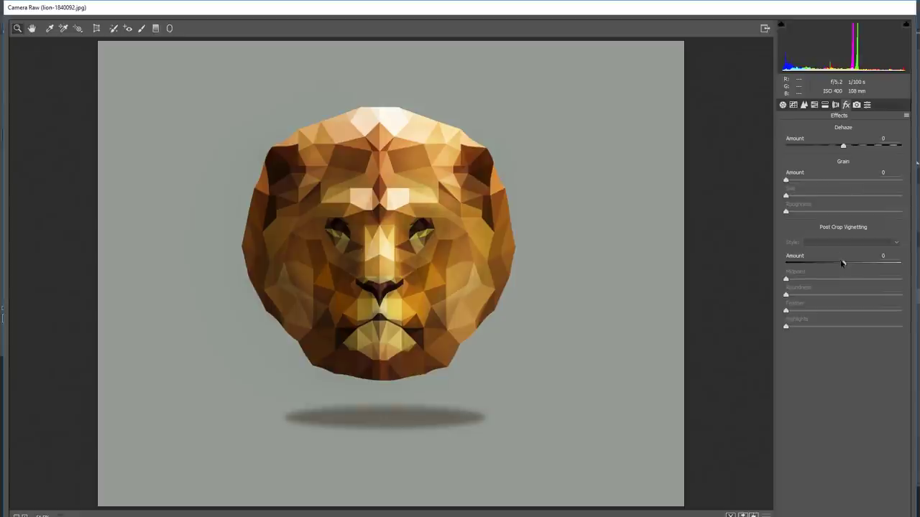
pyautogui.moveTo(843, 264); pyautogui.dragTo(824, 266)
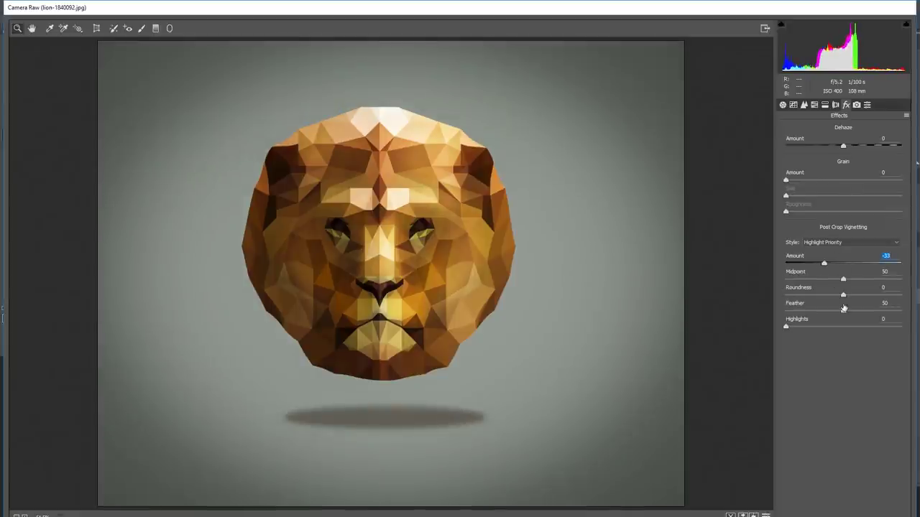
pyautogui.moveTo(849, 311); pyautogui.dragTo(856, 311)
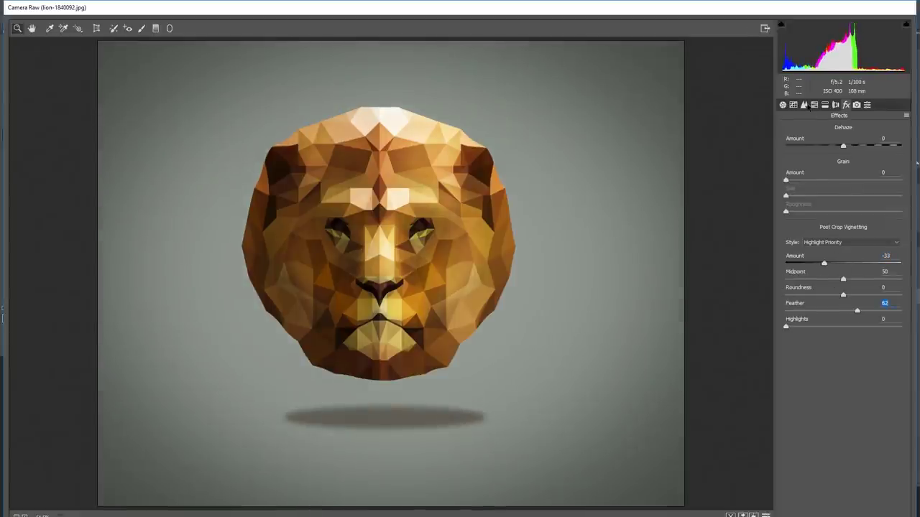
pyautogui.click(804, 105)
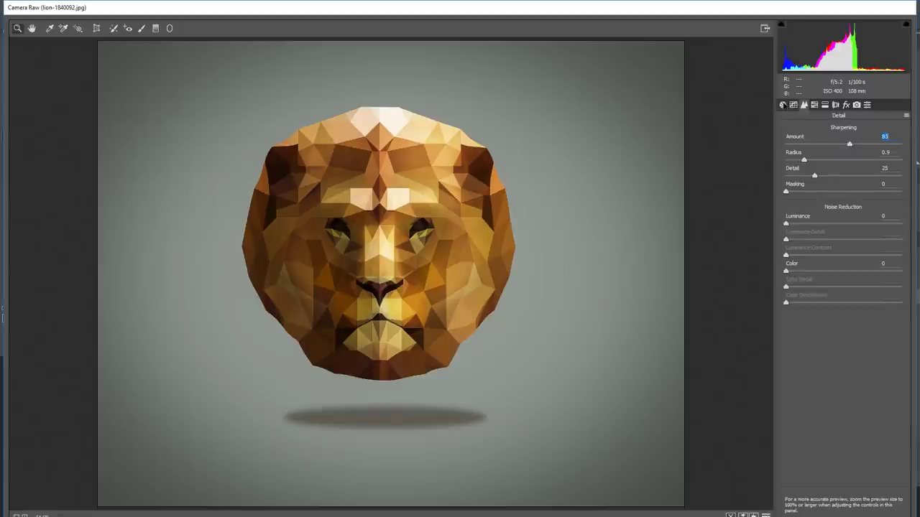
# Step: Set vibrance +16, saturation -7, temperature -6 and tint +1, fine-tune the shadows and blacks, and apply the Camera Raw filter
pyautogui.click(783, 105)
pyautogui.moveTo(843, 311)
pyautogui.mouseDown()
pyautogui.moveTo(827, 312)
pyautogui.moveTo(863, 310)
pyautogui.moveTo(852, 313)
pyautogui.mouseUp()
pyautogui.moveTo(843, 152)
pyautogui.mouseDown()
pyautogui.moveTo(845, 168)
pyautogui.moveTo(842, 152)
pyautogui.mouseUp()
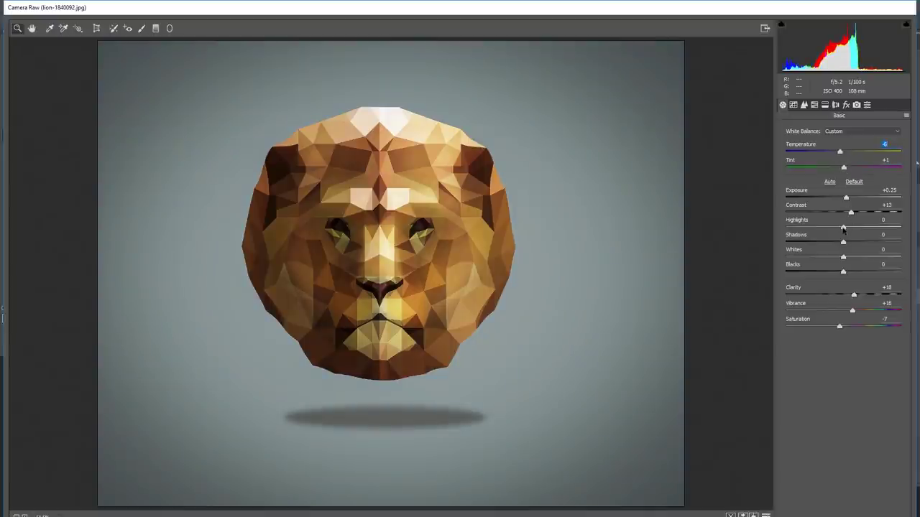
pyautogui.moveTo(844, 243); pyautogui.dragTo(838, 273)
pyautogui.click(892, 515)
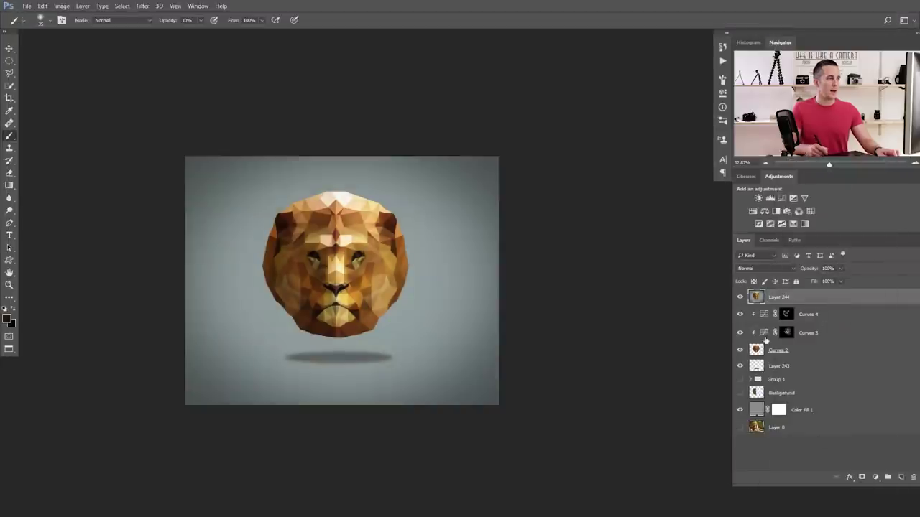
# Step: Compare the portrait before and after the Camera Raw grading by hiding and showing the merged layer
pyautogui.click(741, 298)
pyautogui.click(740, 297)
pyautogui.click(741, 297)
pyautogui.click(740, 297)
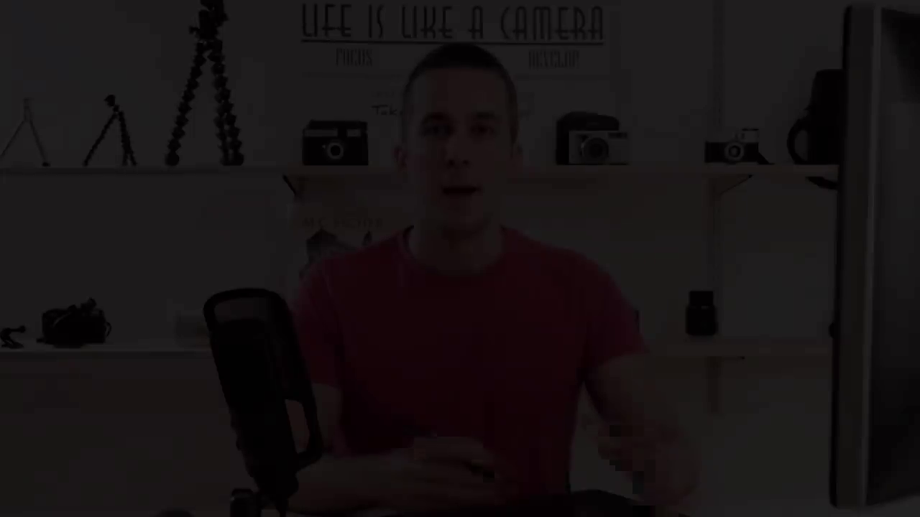